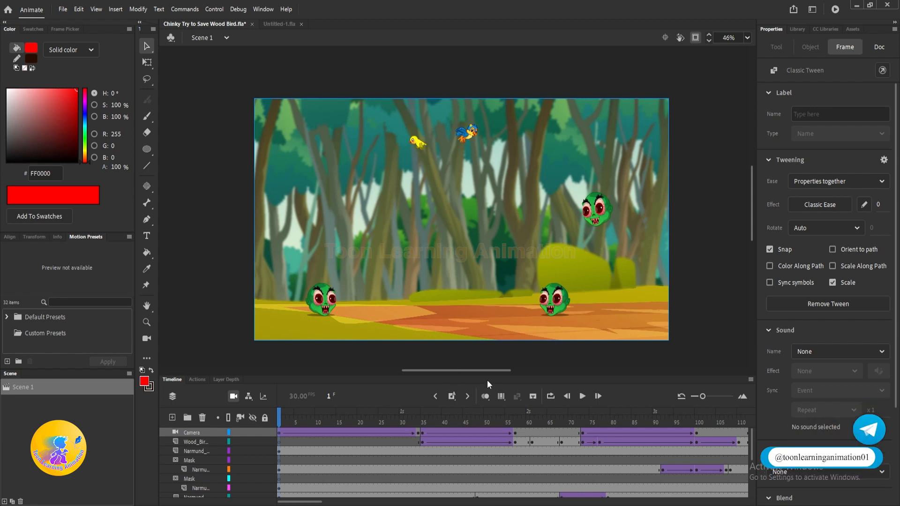
# - Enlarge the timeline so more layers show, and move the playhead to frame 88
pyautogui.moveTo(497, 376); pyautogui.dragTo(513, 362)
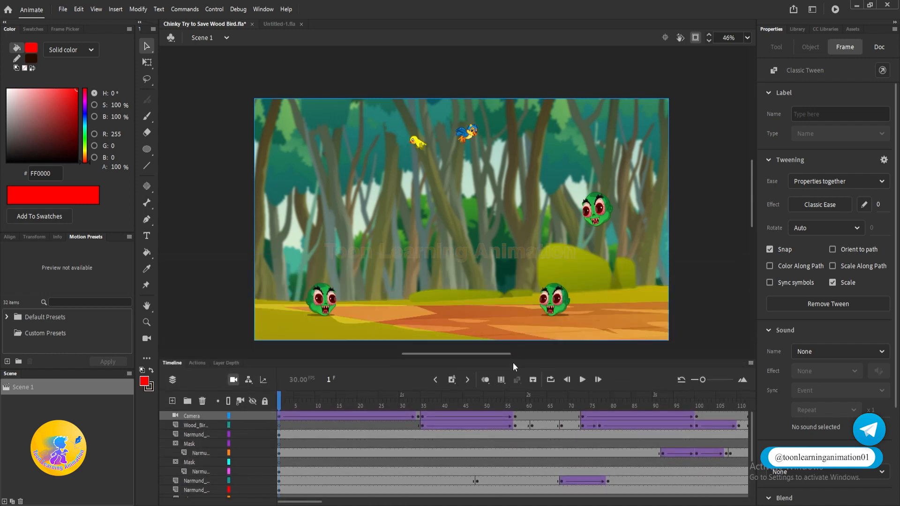
pyautogui.moveTo(513, 362); pyautogui.dragTo(513, 312)
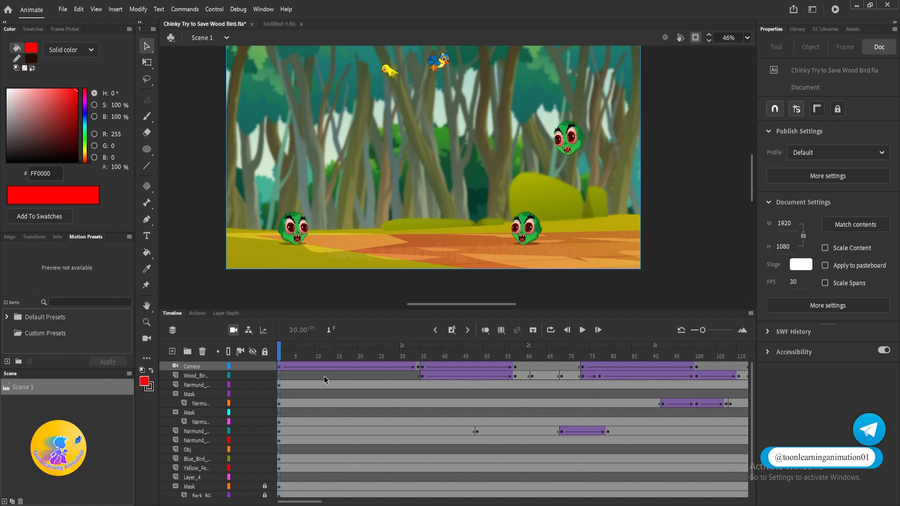
pyautogui.moveTo(412, 348); pyautogui.dragTo(585, 365)
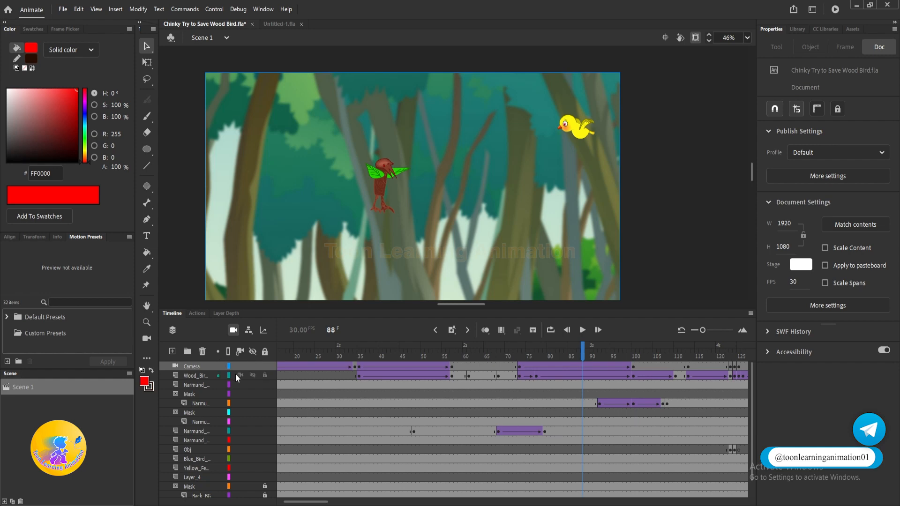
# - Lock all layers and move the playhead to the portal scene at frame 318
pyautogui.click(264, 352)
pyautogui.hscroll(10, 469, 422)
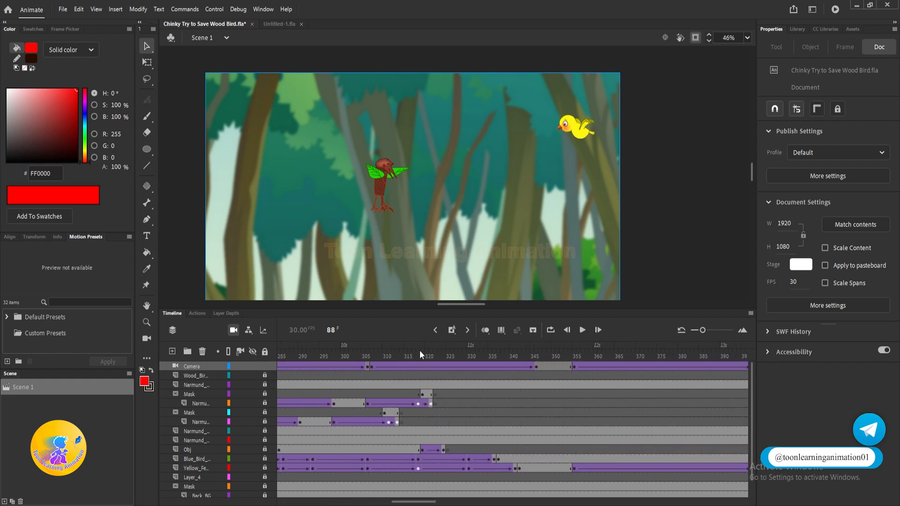
pyautogui.moveTo(421, 351)
pyautogui.mouseDown()
pyautogui.moveTo(393, 354)
pyautogui.moveTo(429, 366)
pyautogui.moveTo(419, 368)
pyautogui.mouseUp()
# - Examine the monster, the portal and the birds up close from frame 318 through frame 329
pyautogui.scroll(5, 381, 147)
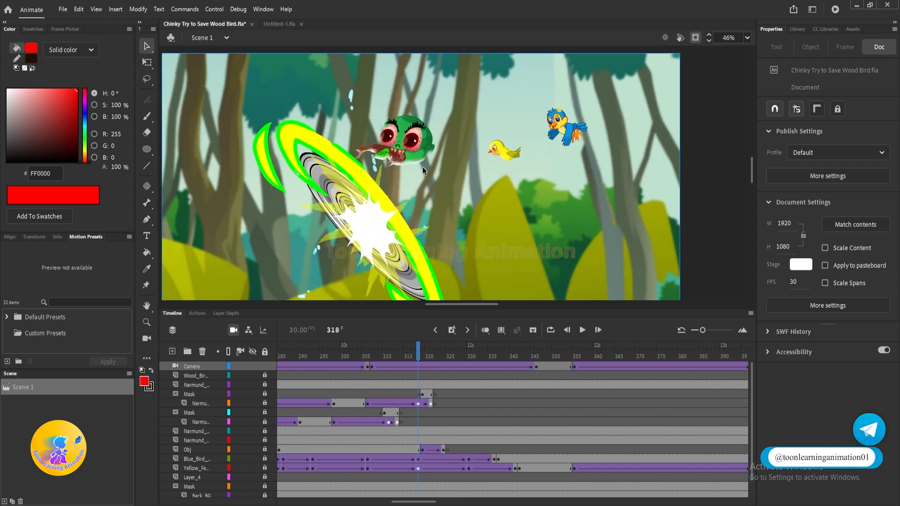
pyautogui.moveTo(500, 203); pyautogui.dragTo(517, 166)
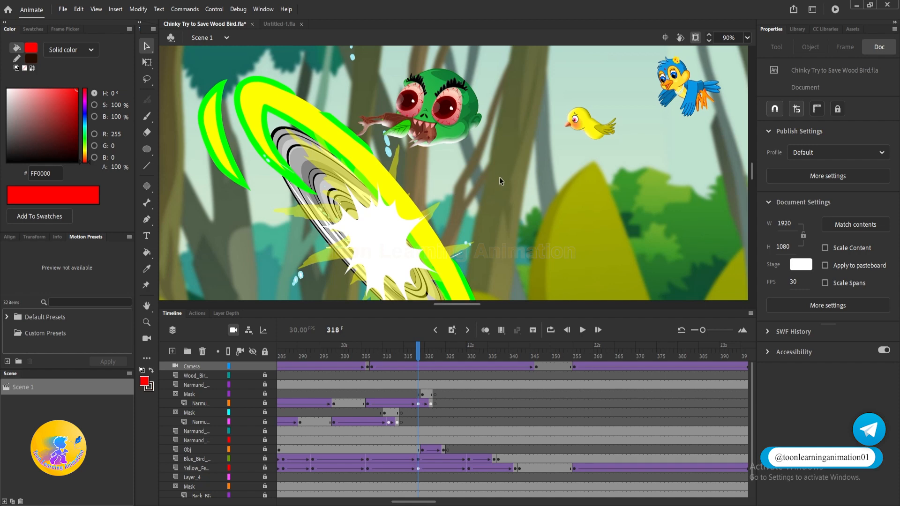
pyautogui.moveTo(499, 177); pyautogui.dragTo(501, 185)
pyautogui.moveTo(420, 360); pyautogui.dragTo(428, 360)
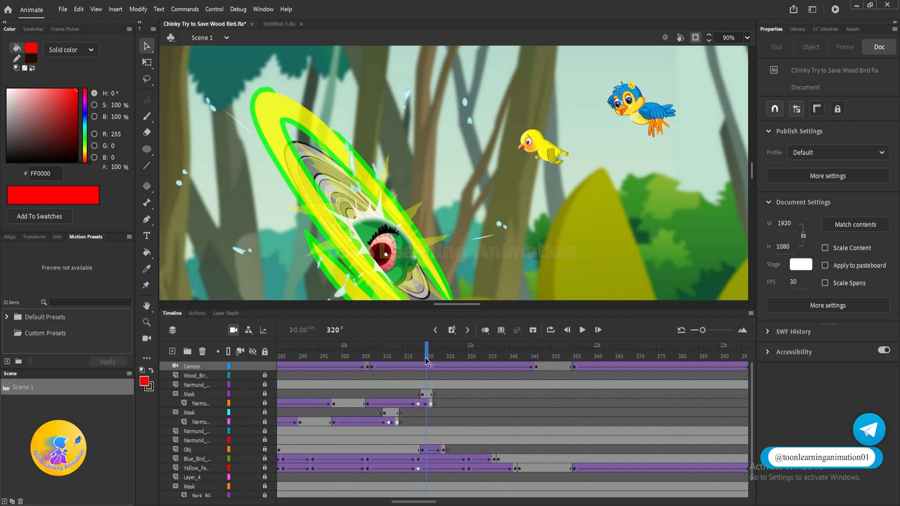
pyautogui.moveTo(428, 361); pyautogui.dragTo(462, 373)
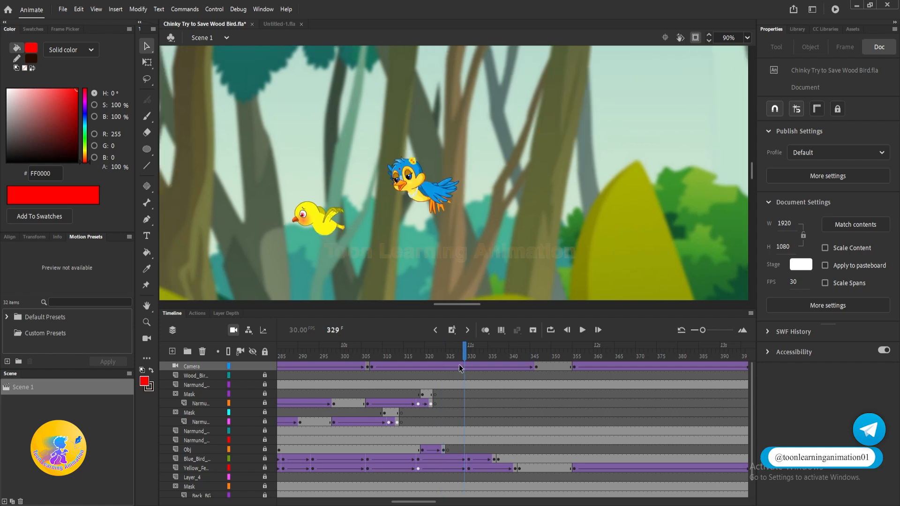
# - In Untitled-1.fla, unhide the Back_BG layer and move the forest background to about X -2563.05, Y -477.65
pyautogui.click(279, 24)
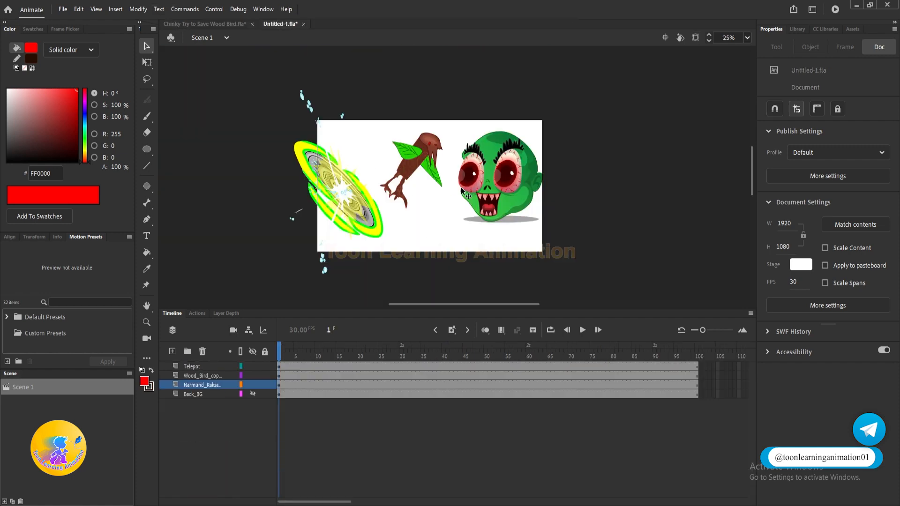
pyautogui.click(252, 394)
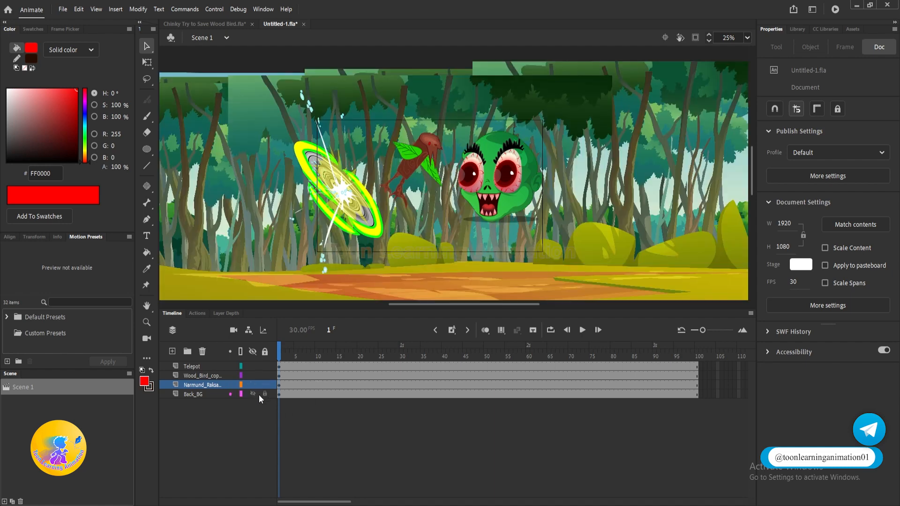
pyautogui.scroll(-2, 463, 190)
pyautogui.click(501, 207)
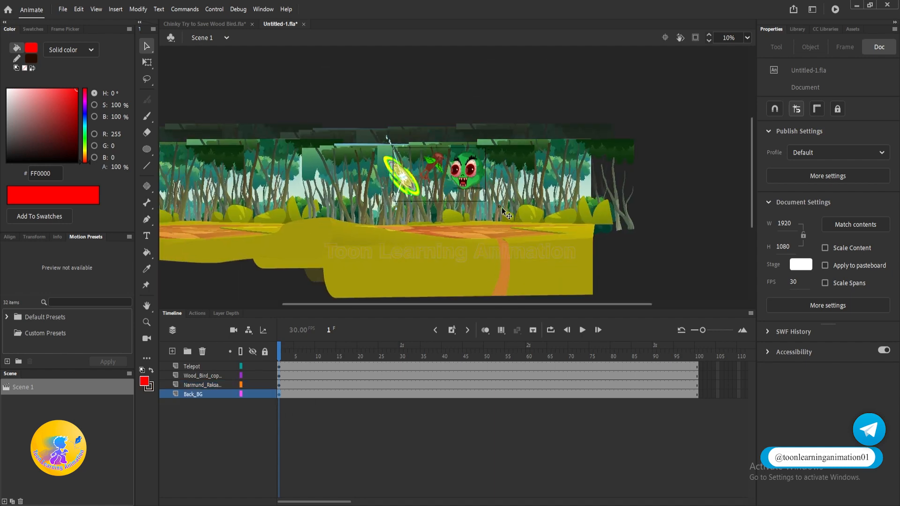
pyautogui.moveTo(485, 208); pyautogui.dragTo(488, 223)
pyautogui.scroll(2, 430, 209)
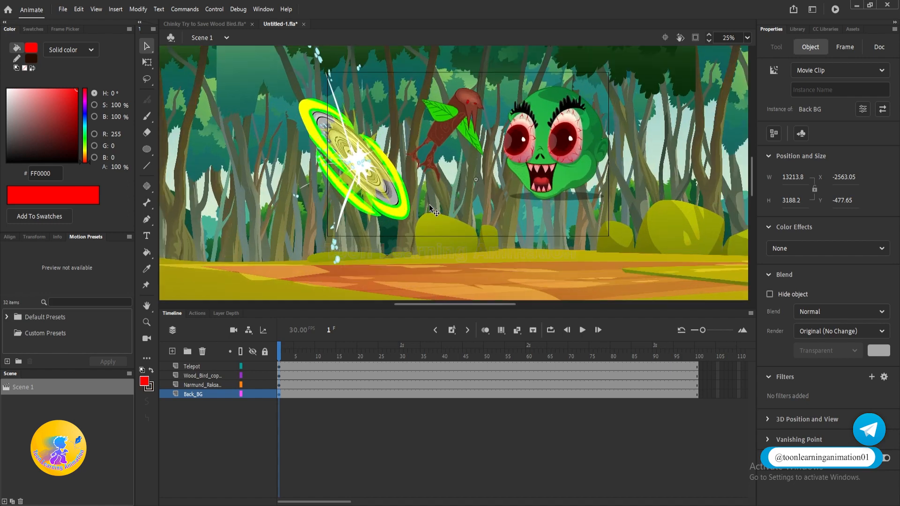
# - With Free Transform active on the forest background, examine how far it extends around the portal, wood bird and monster
pyautogui.press('q')
pyautogui.scroll(-2, 478, 210)
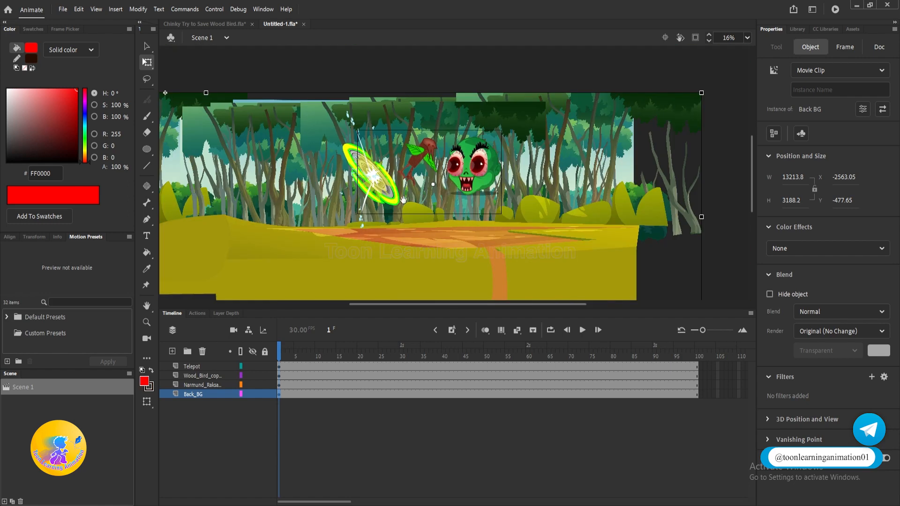
pyautogui.scroll(2, 479, 209)
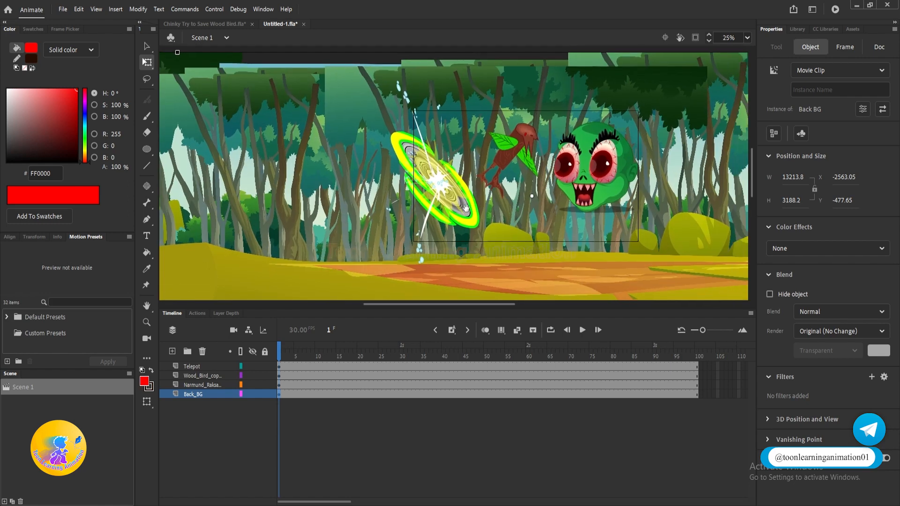
pyautogui.scroll(2, 503, 174)
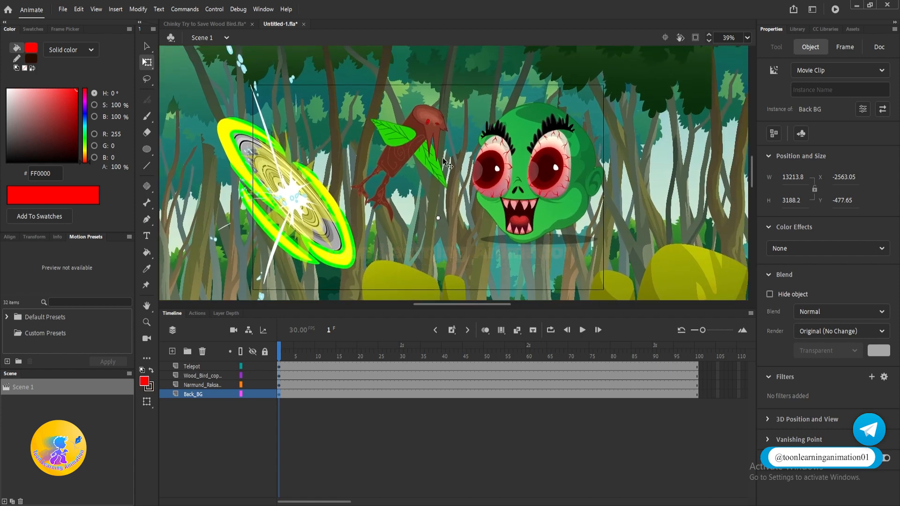
pyautogui.scroll(-1, 558, 192)
pyautogui.scroll(-2, 558, 192)
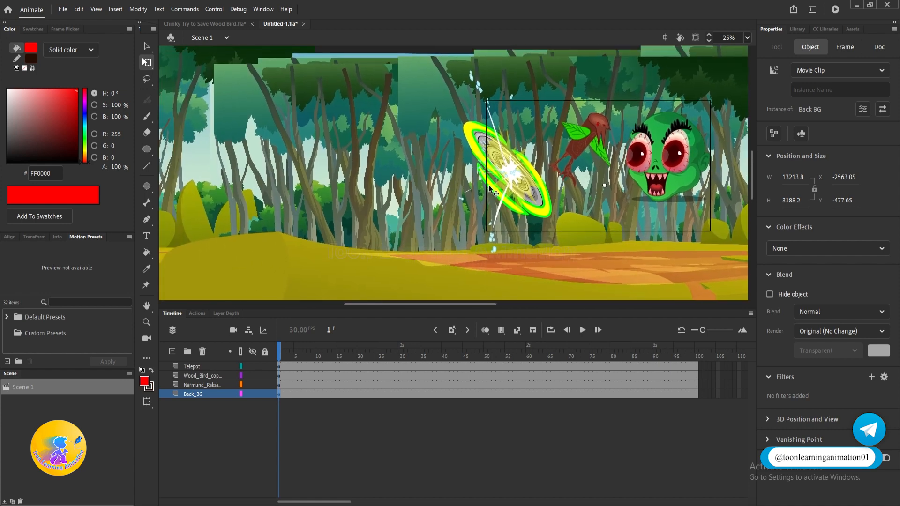
pyautogui.scroll(-2, 332, 207)
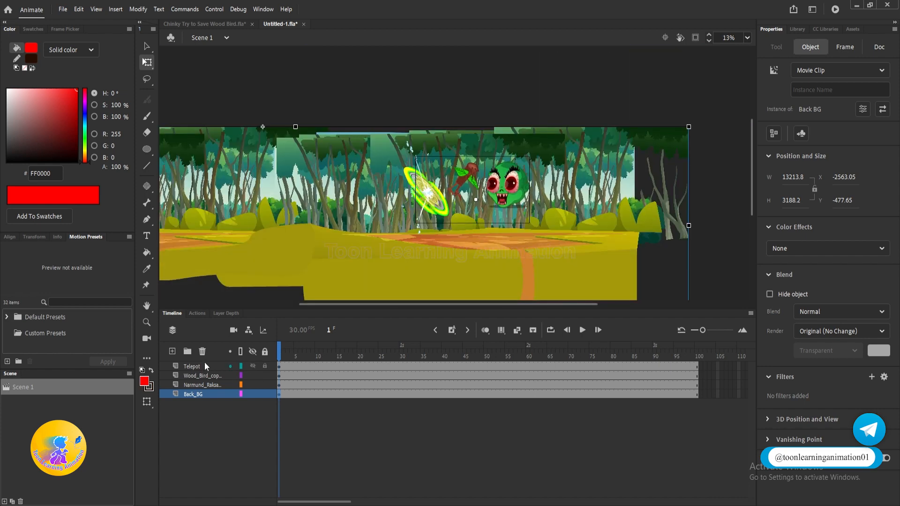
pyautogui.scroll(1, 529, 203)
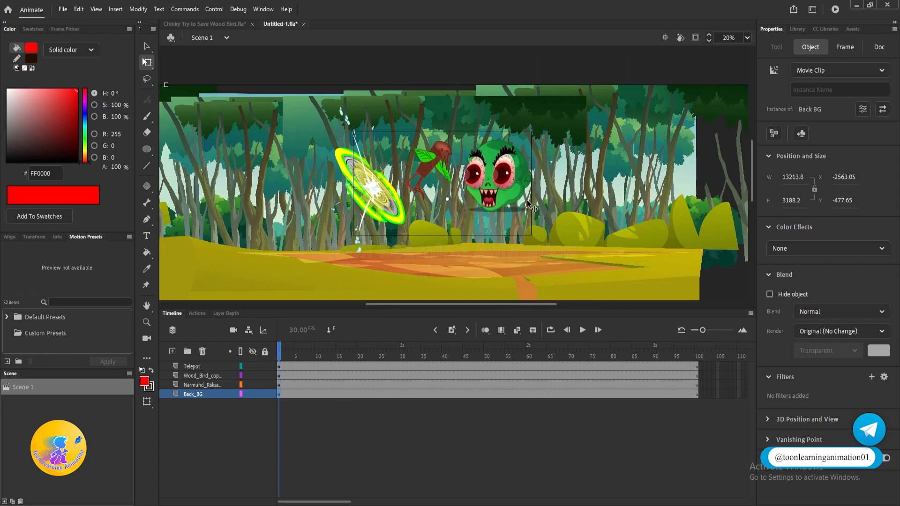
# - Scale the forest background up proportionally to about 19256.95 by 4646.3 px, placing it at about X -2541.4, Y -1383
pyautogui.click(502, 173)
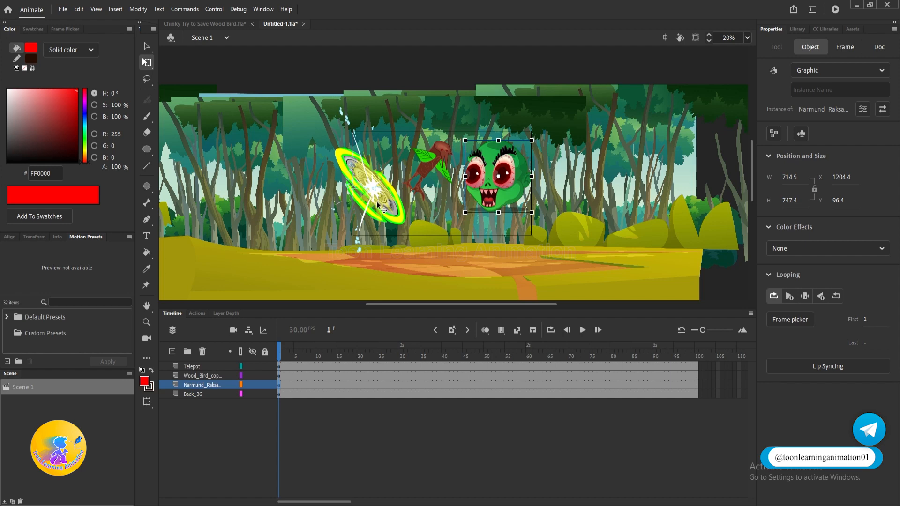
pyautogui.click(400, 219)
pyautogui.moveTo(400, 218); pyautogui.dragTo(512, 193)
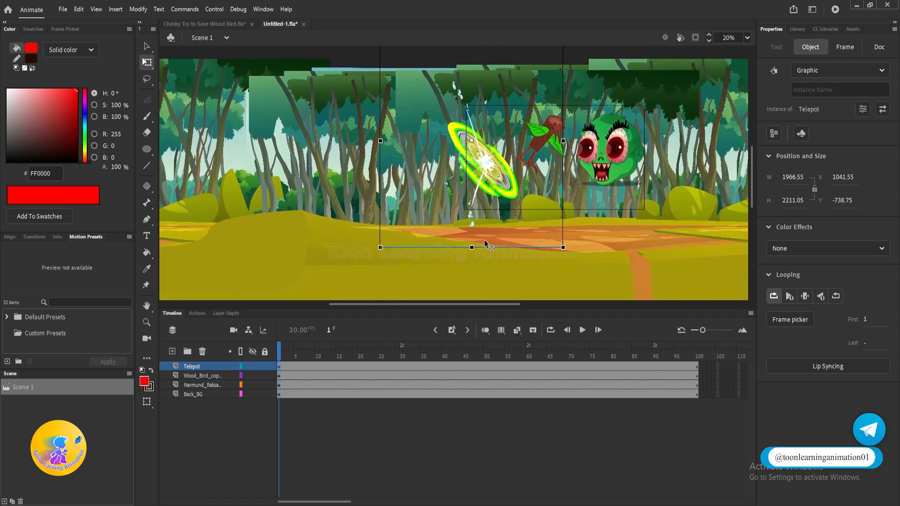
pyautogui.scroll(-2, 485, 239)
pyautogui.moveTo(569, 228); pyautogui.dragTo(515, 211)
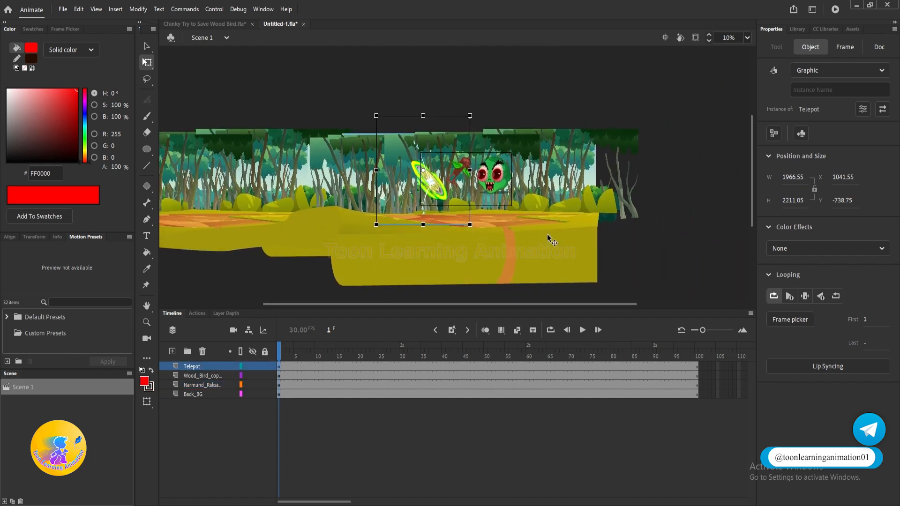
pyautogui.click(547, 235)
pyautogui.moveTo(637, 287); pyautogui.dragTo(715, 331)
pyautogui.moveTo(566, 271); pyautogui.dragTo(645, 252)
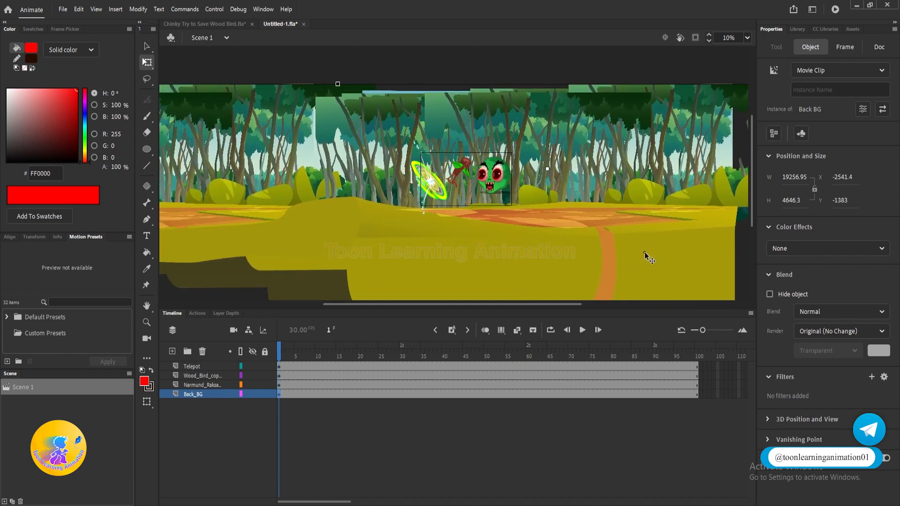
# - Move the portal away from the characters to about X -1956.7, Y -495.65 and lock the Back_BG layer
pyautogui.scroll(-1, 446, 189)
pyautogui.scroll(1, 436, 192)
pyautogui.moveTo(433, 196); pyautogui.dragTo(242, 222)
pyautogui.click(265, 395)
# - Shrink the portal to about 1443.2 by 1622.65 px and place it at about X -2324.75, Y -460.2
pyautogui.moveTo(244, 118); pyautogui.dragTo(372, 114)
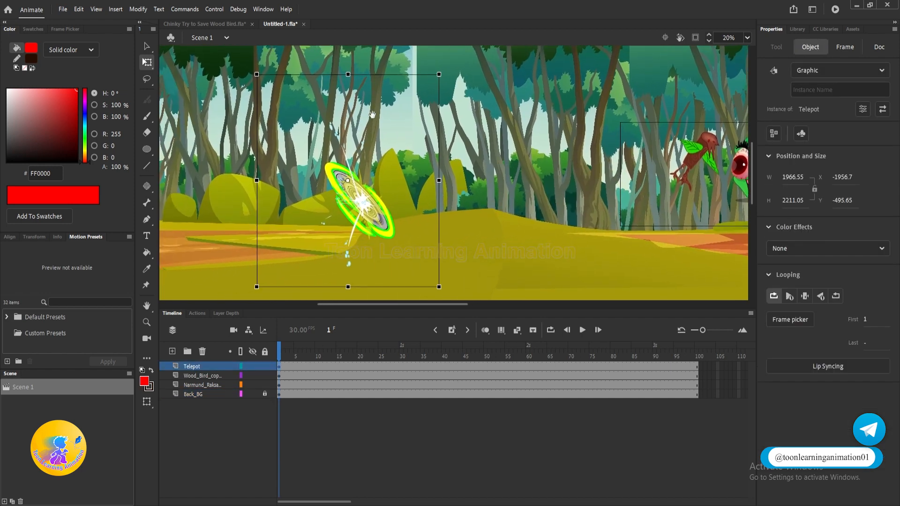
pyautogui.moveTo(439, 74); pyautogui.dragTo(416, 87)
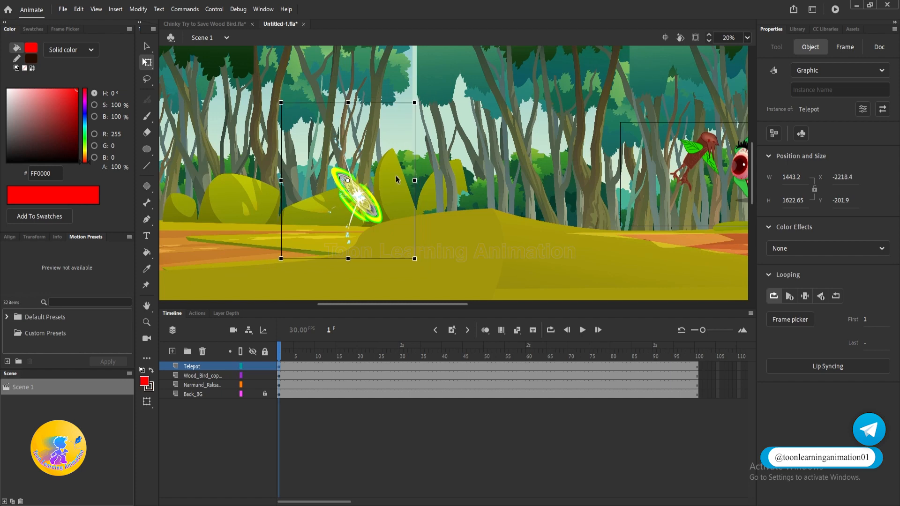
pyautogui.moveTo(376, 206); pyautogui.dragTo(366, 190)
pyautogui.hscroll(3, 401, 255)
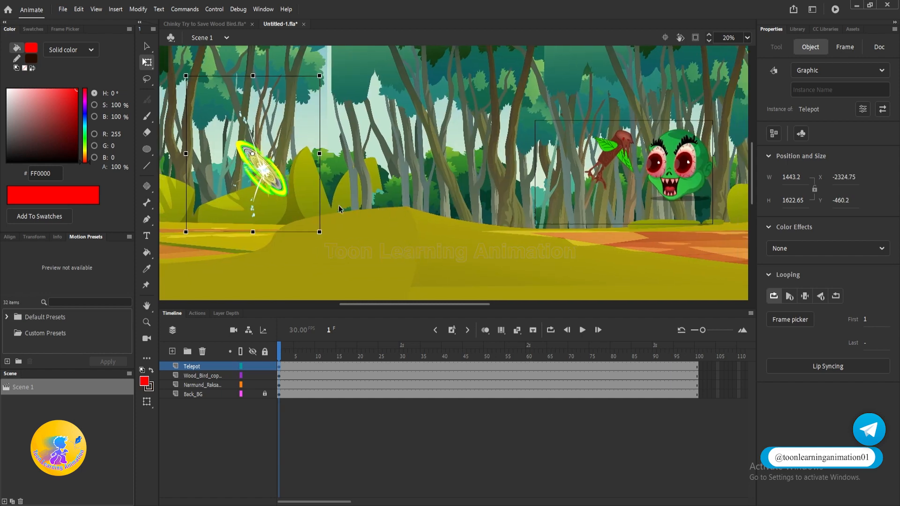
pyautogui.moveTo(272, 172); pyautogui.dragTo(292, 165)
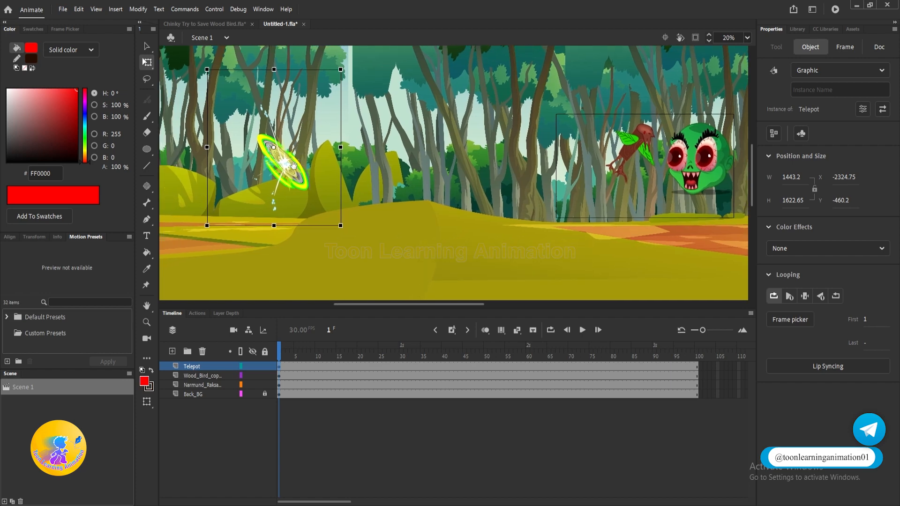
# - Move the wood bird toward the portal to about X -1486.85, Y 290.15 and flip it horizontally
pyautogui.moveTo(647, 150); pyautogui.dragTo(510, 121)
pyautogui.scroll(3, 287, 172)
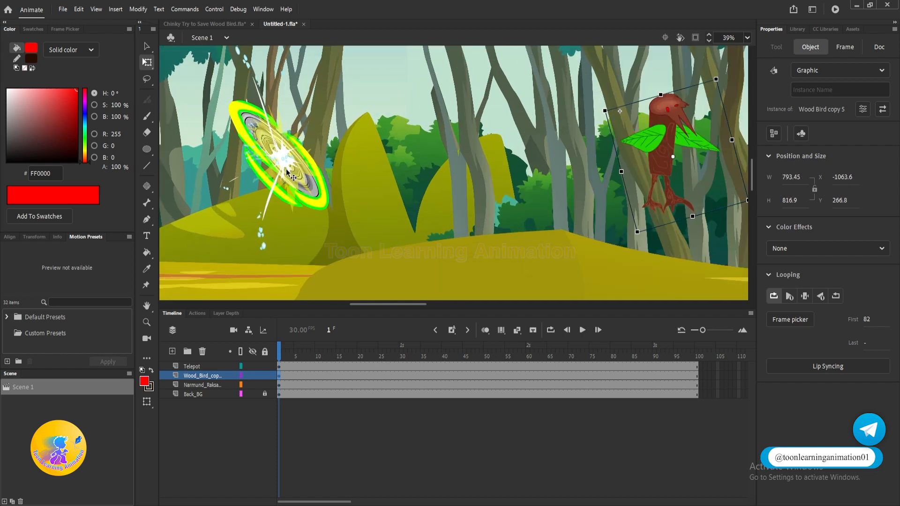
pyautogui.moveTo(671, 158); pyautogui.dragTo(595, 161)
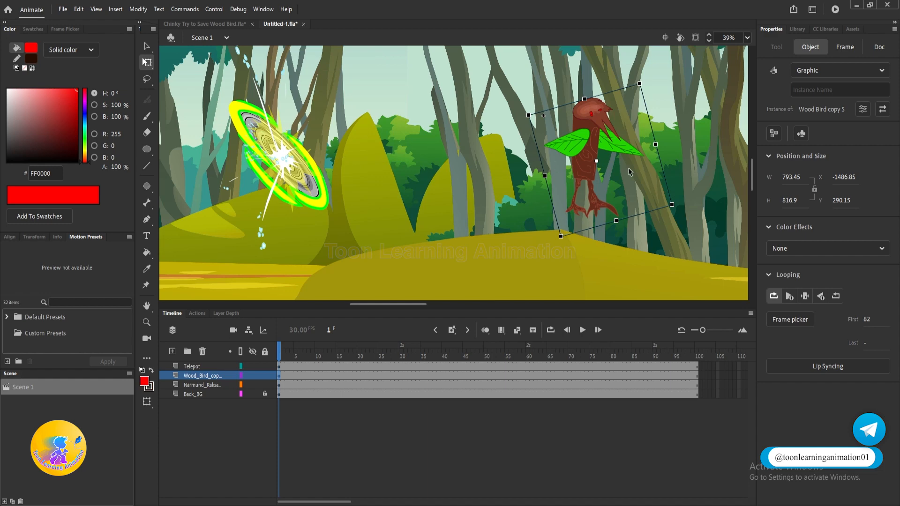
pyautogui.rightClick(595, 136)
pyautogui.moveTo(645, 270)
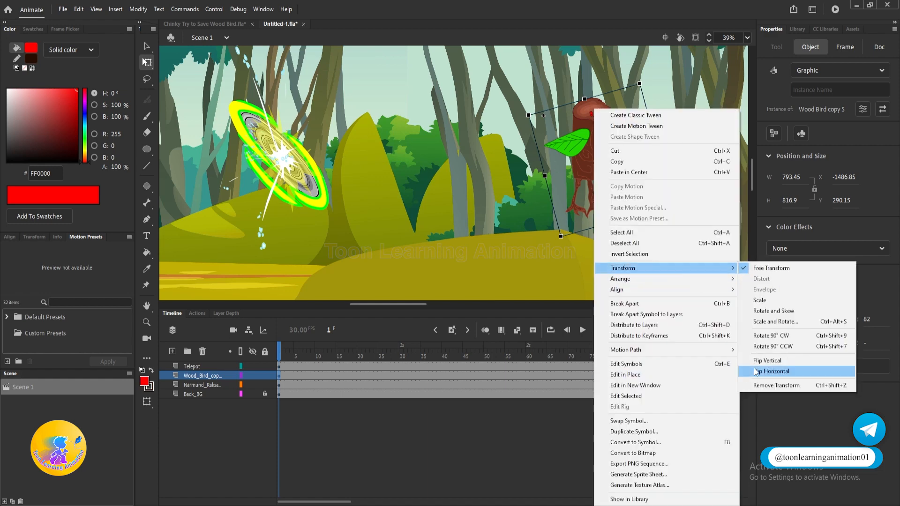
pyautogui.click(771, 372)
# - Examine the flipped wood bird's placement and spacing relative to the portal and the green monster
pyautogui.hscroll(5, 623, 182)
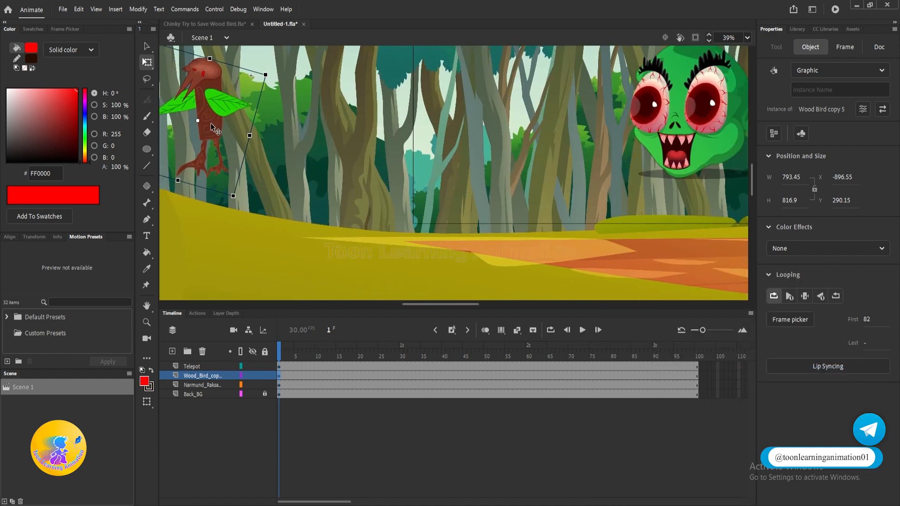
pyautogui.moveTo(269, 126); pyautogui.dragTo(380, 201)
pyautogui.scroll(-2, 322, 161)
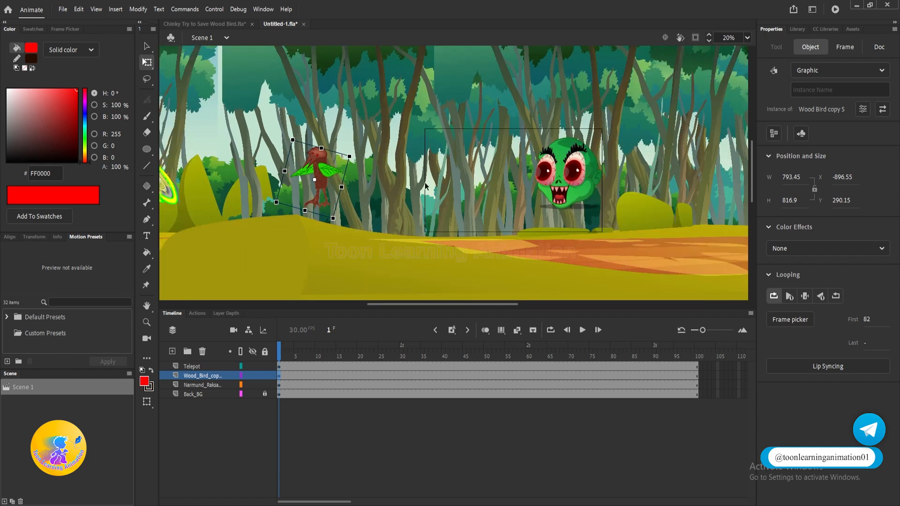
pyautogui.scroll(2, 333, 192)
pyautogui.moveTo(346, 190); pyautogui.dragTo(301, 206)
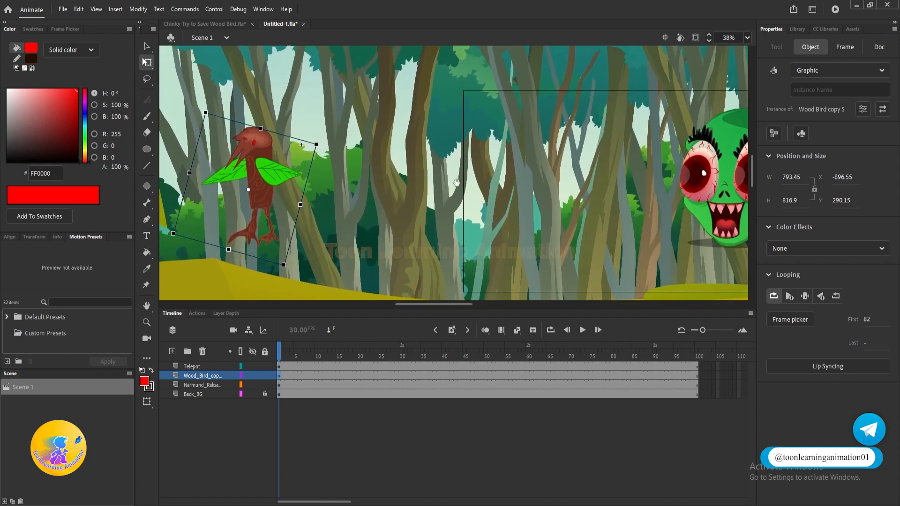
pyautogui.scroll(3, 432, 183)
pyautogui.scroll(-3, 424, 160)
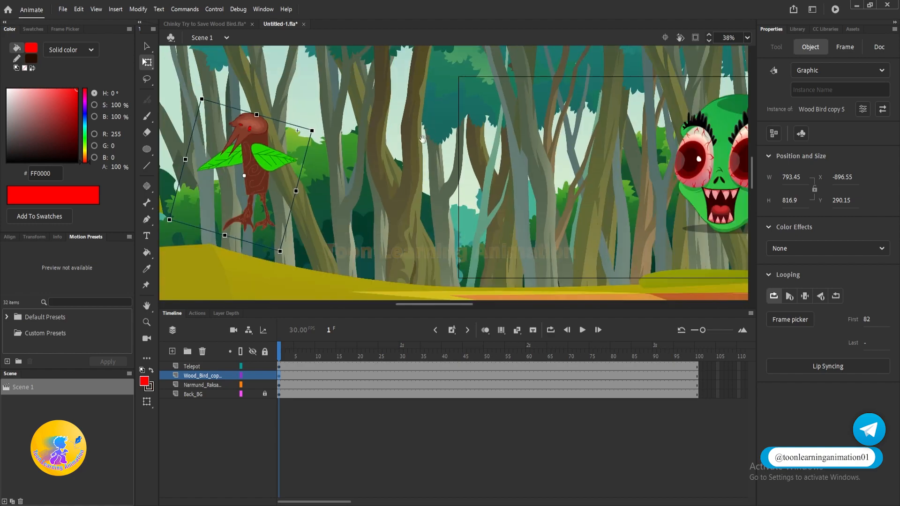
pyautogui.scroll(3, 421, 154)
pyautogui.scroll(-3, 421, 157)
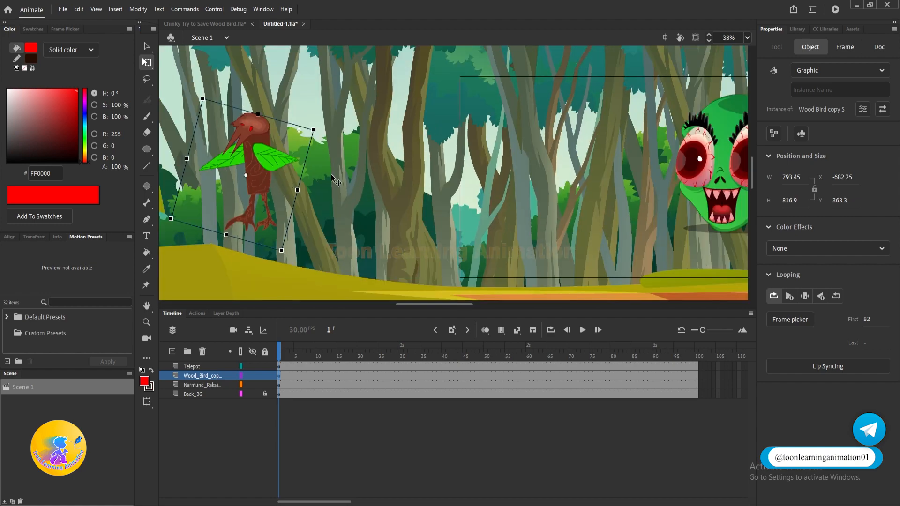
# - Shrink the wood bird to about 273.4 by 281.5 px and place it at about X -73.45, Y 463.7
pyautogui.moveTo(258, 160); pyautogui.dragTo(440, 161)
pyautogui.moveTo(488, 130); pyautogui.dragTo(340, 153)
pyautogui.scroll(3, 301, 165)
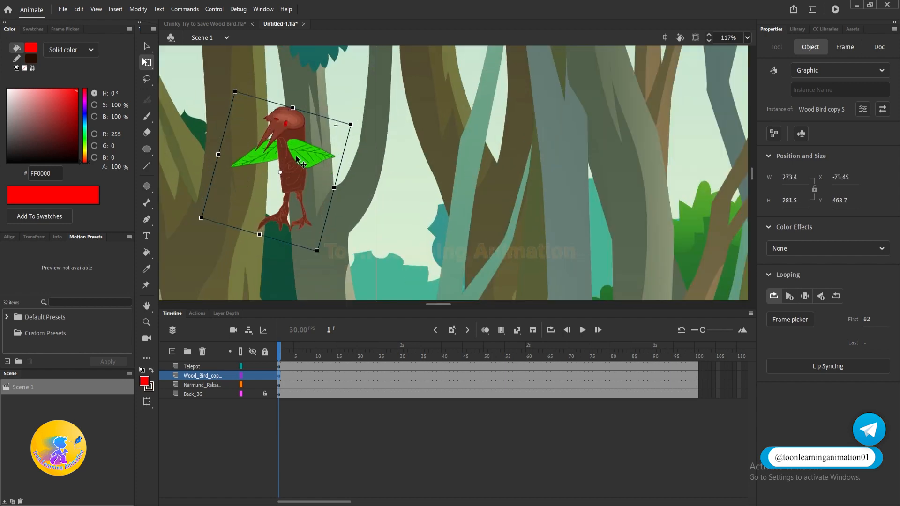
# - Move the wood bird onto the stage, into the upper area just inside the stage's left edge
pyautogui.scroll(-3, 300, 165)
pyautogui.scroll(1, 329, 174)
pyautogui.moveTo(365, 182); pyautogui.dragTo(473, 189)
pyautogui.moveTo(474, 189); pyautogui.dragTo(404, 156)
# - Shrink the green monster to about 335.5 by 350.95 px and place it beside the wood bird at about X 302.65, Y 226.25
pyautogui.moveTo(710, 138); pyautogui.dragTo(559, 206)
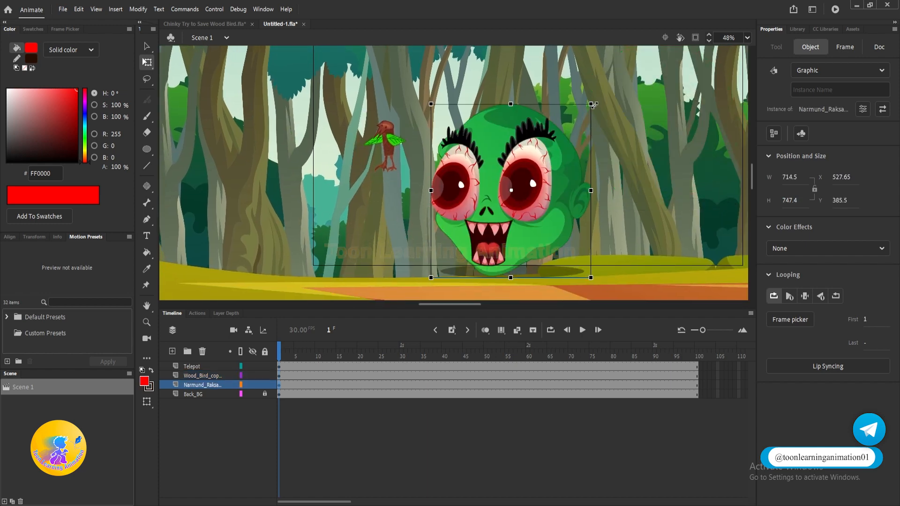
pyautogui.moveTo(591, 103); pyautogui.dragTo(586, 150)
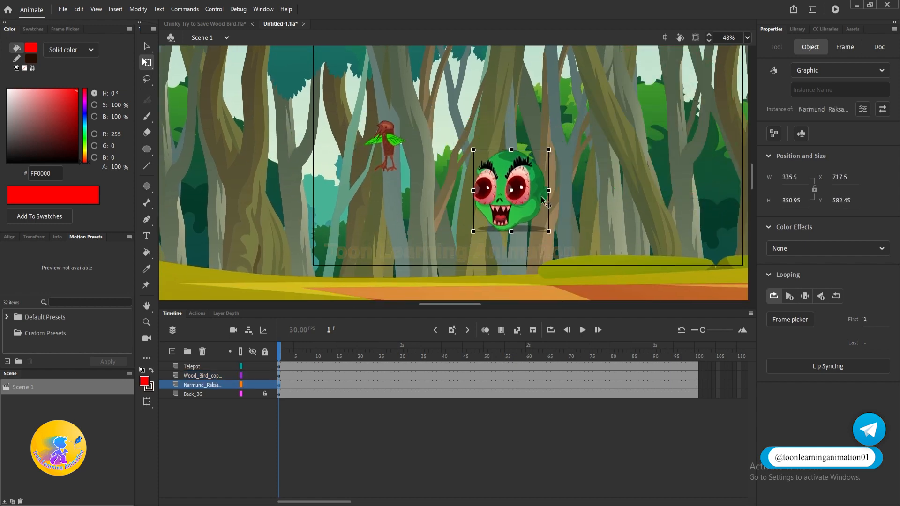
pyautogui.moveTo(516, 206); pyautogui.dragTo(419, 126)
pyautogui.scroll(3, 419, 126)
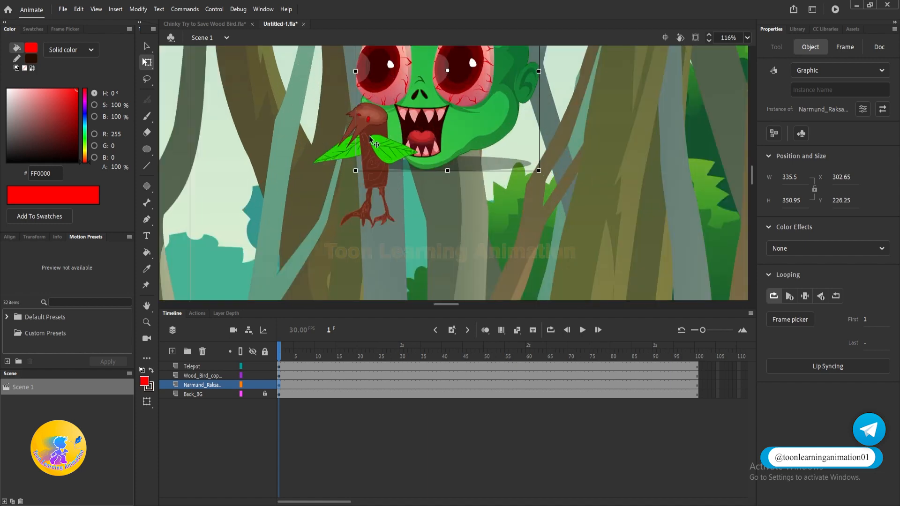
pyautogui.scroll(-5, 422, 139)
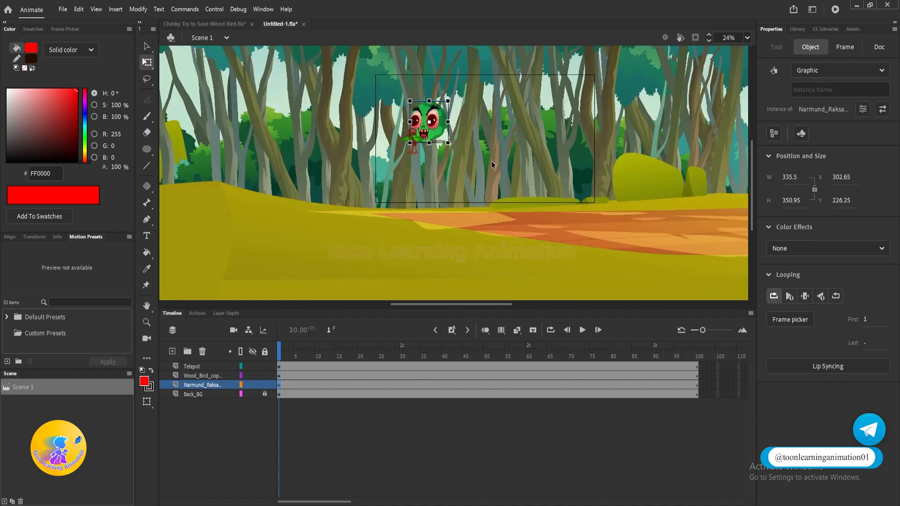
# - Place the green monster on the ground near the stage's lower right corner, at about X 1483.3, Y 821.8, and deselect it
pyautogui.moveTo(439, 150); pyautogui.dragTo(404, 152)
pyautogui.scroll(2, 404, 151)
pyautogui.moveTo(404, 119); pyautogui.dragTo(678, 257)
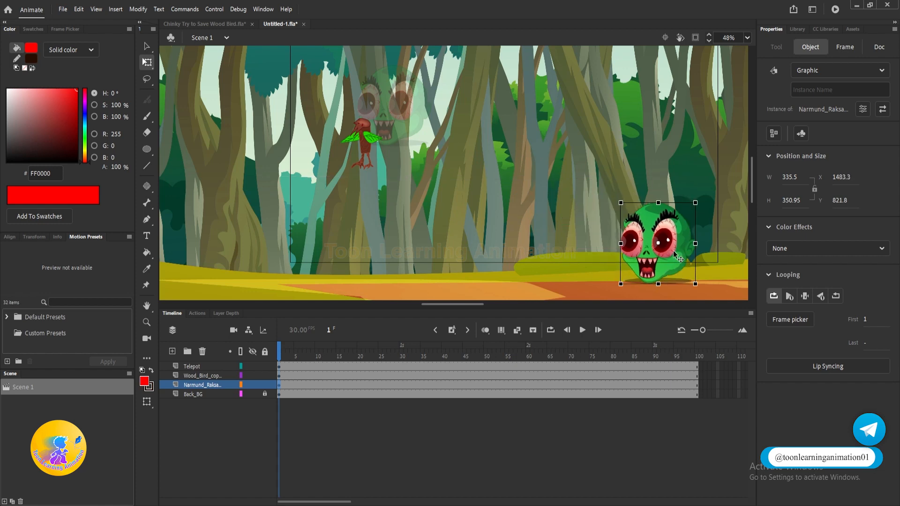
pyautogui.moveTo(486, 195); pyautogui.dragTo(499, 202)
pyautogui.click(324, 451)
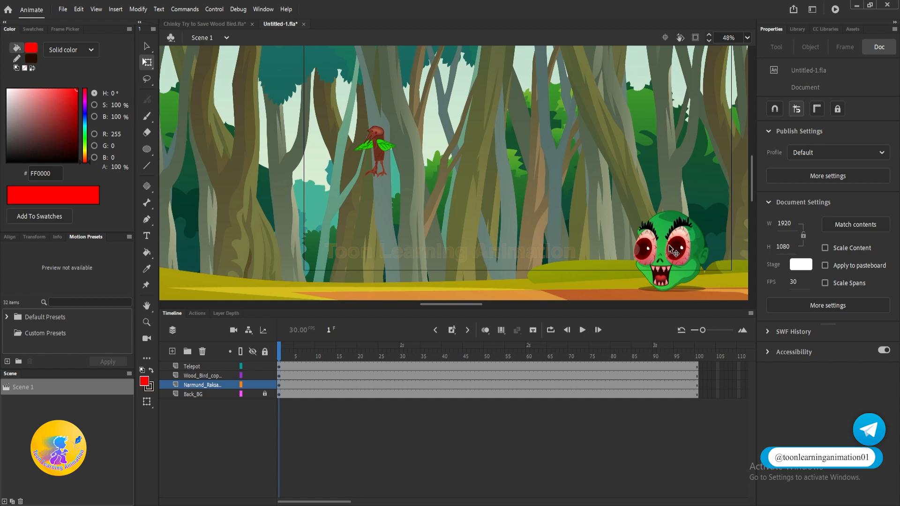
# - Preview the scene's playback, open the wood bird symbol for editing and play its wing animation
pyautogui.press('Return')
pyautogui.press('Return')
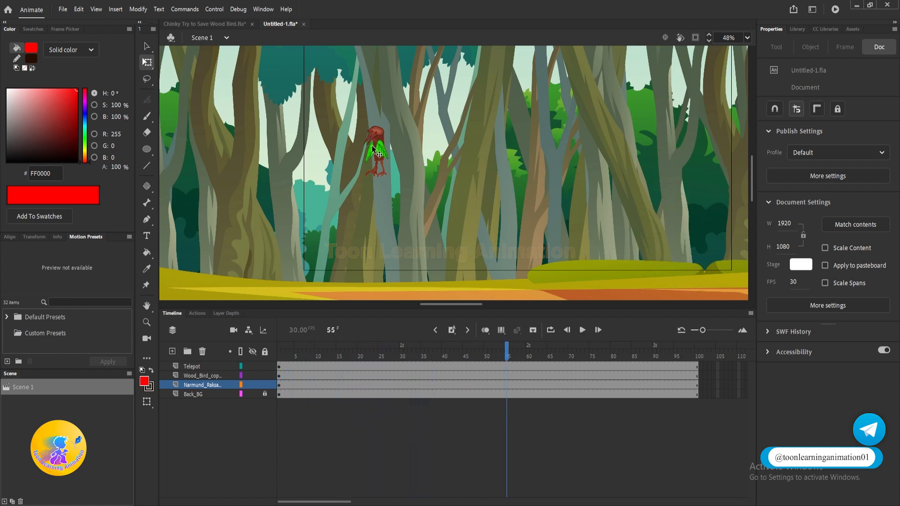
pyautogui.scroll(5, 375, 150)
pyautogui.doubleClick(402, 144)
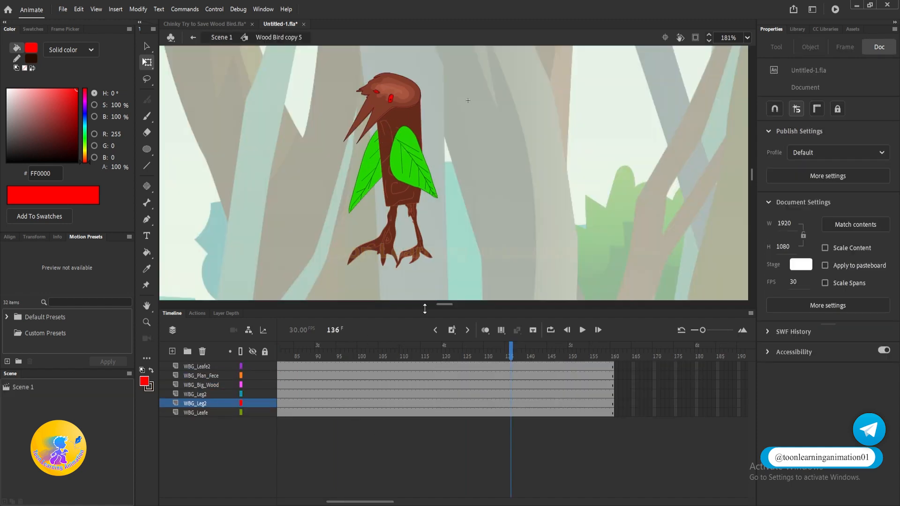
pyautogui.press('Return')
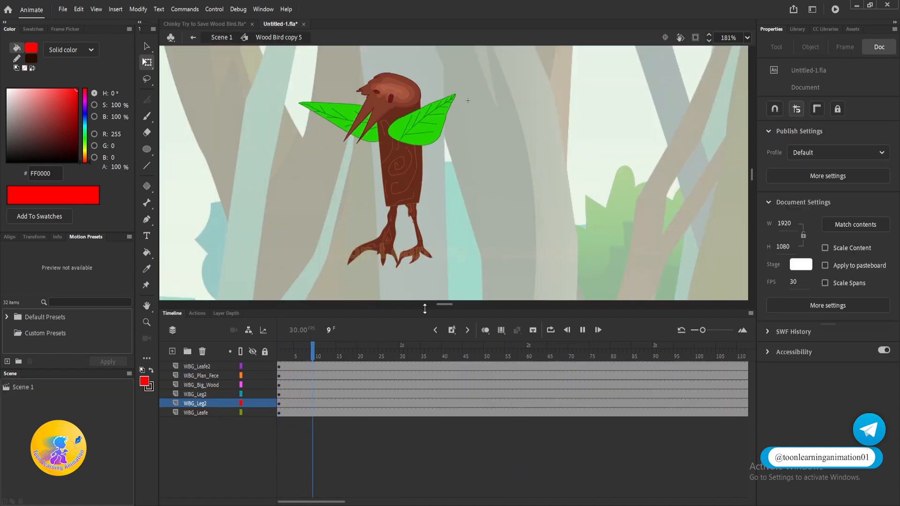
pyautogui.press('Return')
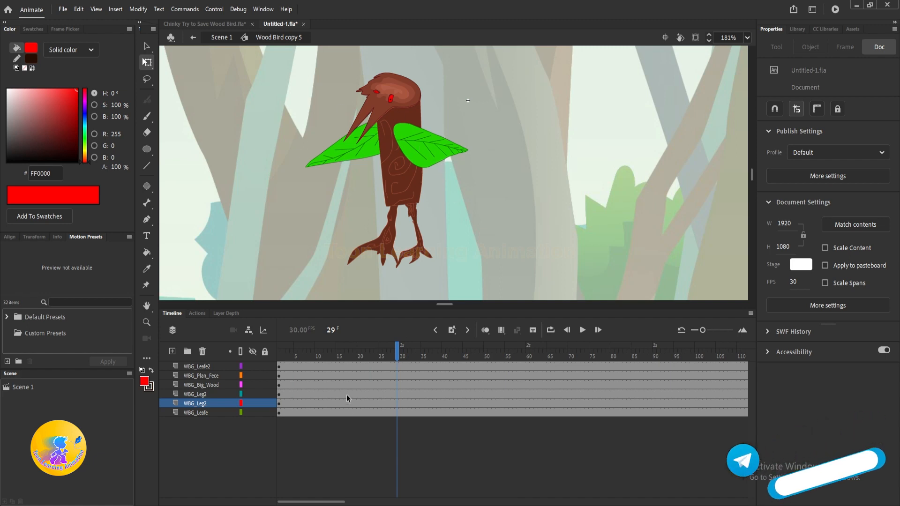
# - Insert keyframes on all of the wood bird's layers at frames 15 and 7
pyautogui.click(280, 348)
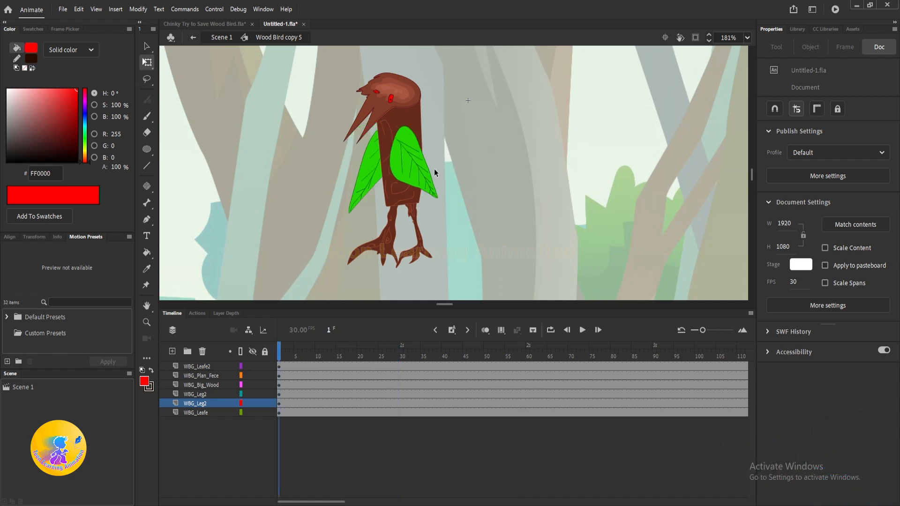
pyautogui.click(338, 356)
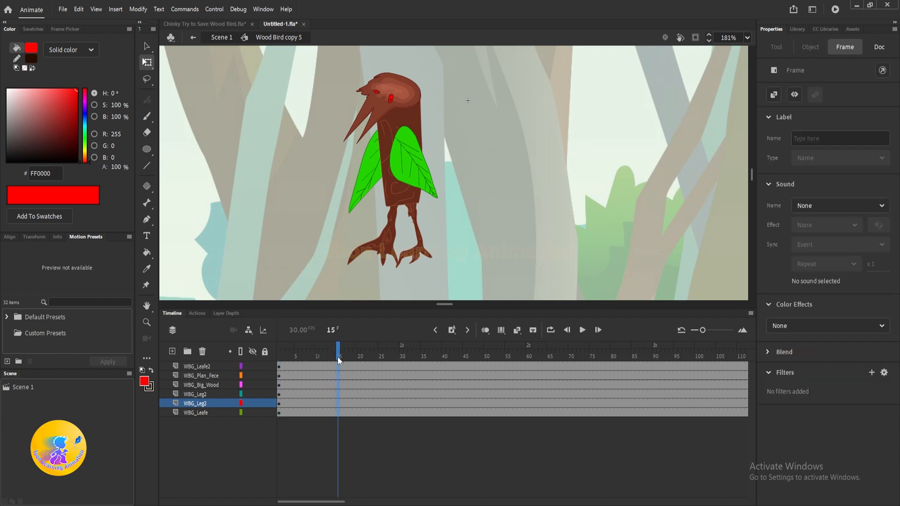
pyautogui.press('F6')
pyautogui.click(306, 354)
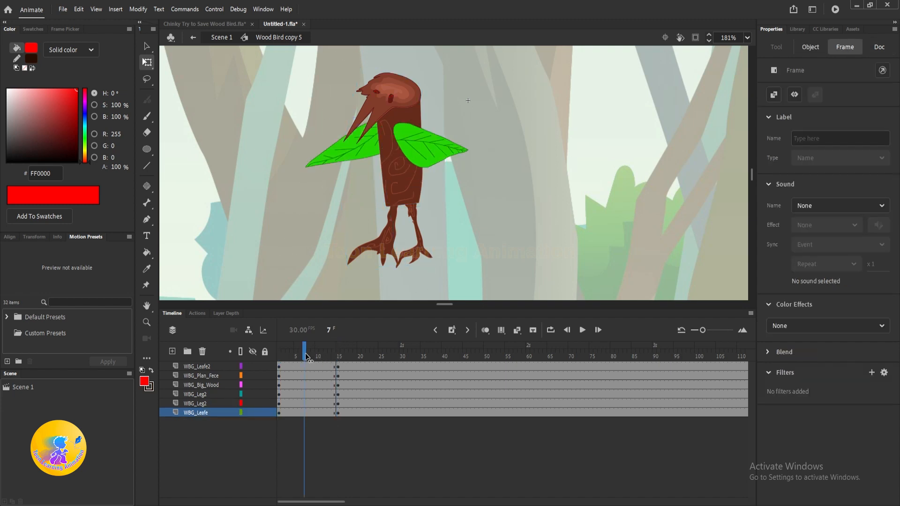
pyautogui.press('F6')
# - Raise all the wood bird's parts together at frame 7 to about Y -179.85
pyautogui.click(411, 172)
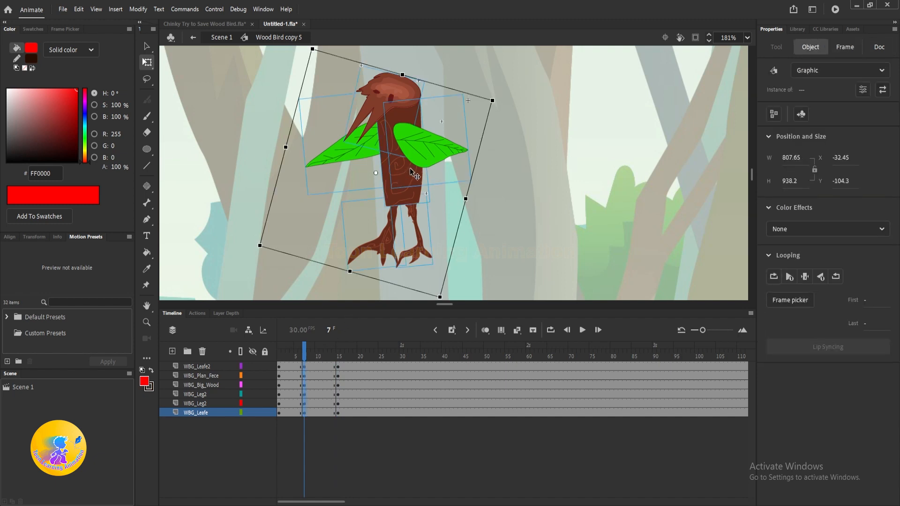
pyautogui.hotkey('shift', 'Up')
pyautogui.hotkey('shift', 'Up')
pyautogui.hotkey('shift', 'Up')
pyautogui.hotkey('shift', 'Up')
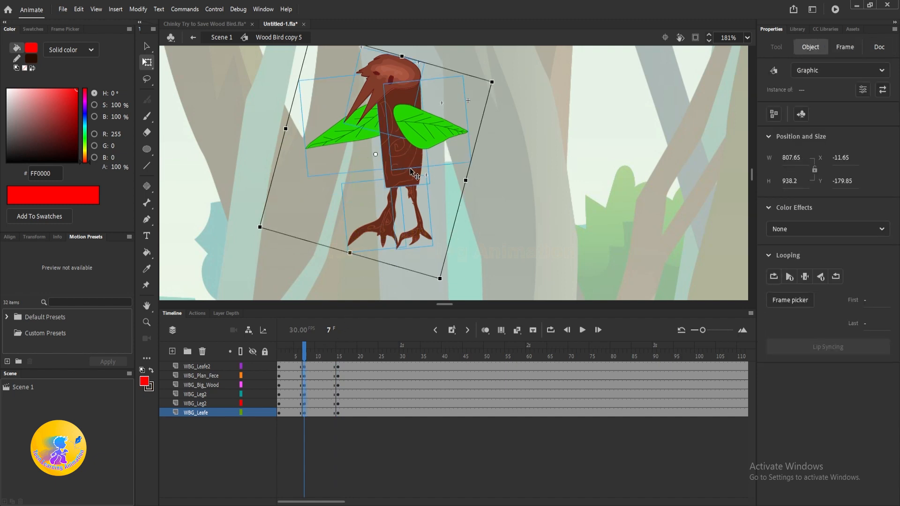
# - Create classic tweens between the keyframes at frames 1, 7 and 15 on all bird layers and play the motion
pyautogui.moveTo(295, 367); pyautogui.dragTo(321, 412)
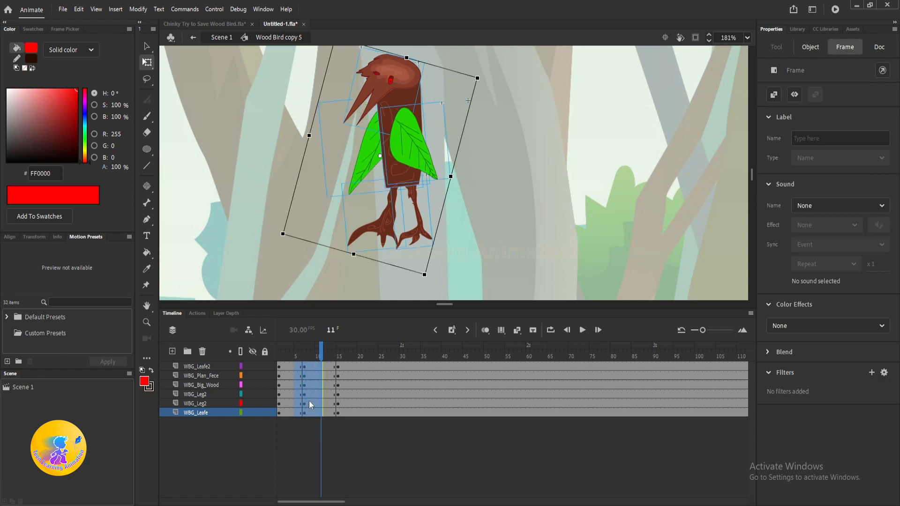
pyautogui.rightClick(310, 404)
pyautogui.click(329, 119)
pyautogui.press('Return')
pyautogui.click(228, 298)
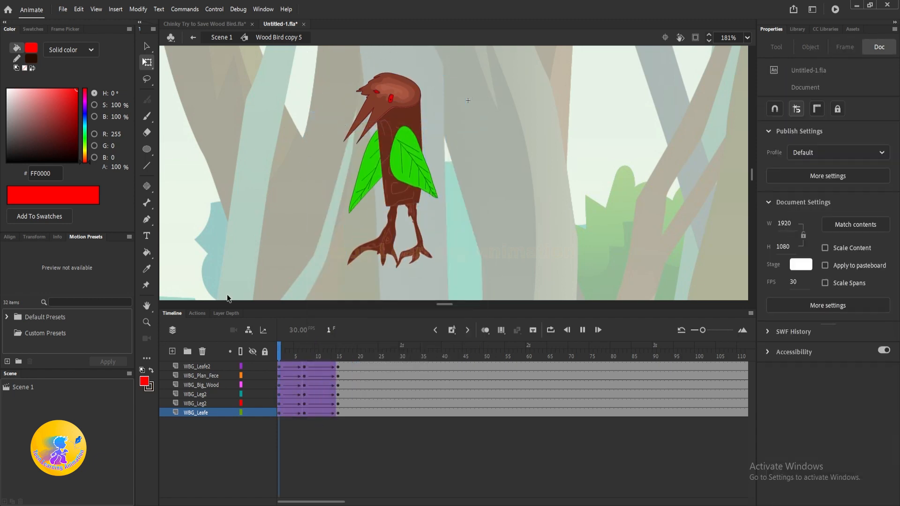
pyautogui.press('Return')
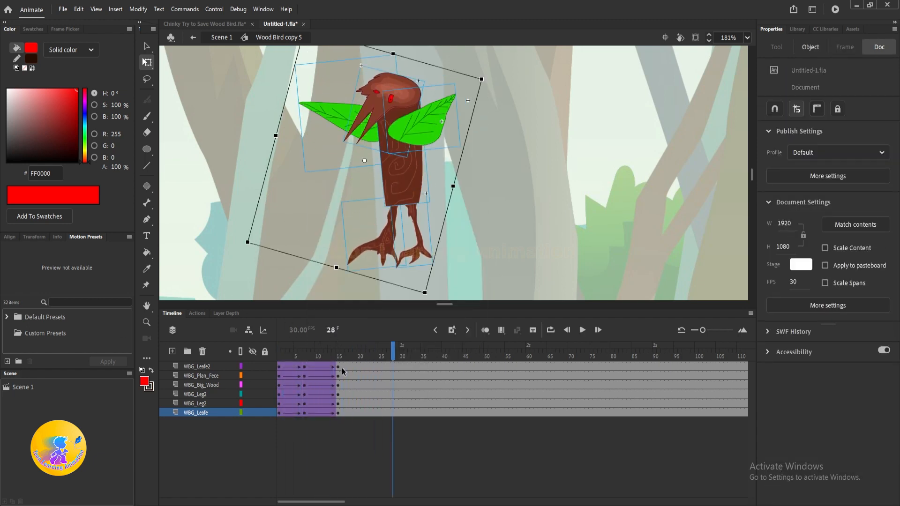
# - Remove all frames after frame 15 from every layer of the wood bird symbol
pyautogui.moveTo(342, 368); pyautogui.dragTo(747, 413)
pyautogui.hotkey('shift', 'F5')
pyautogui.hotkey('shift', 'F5')
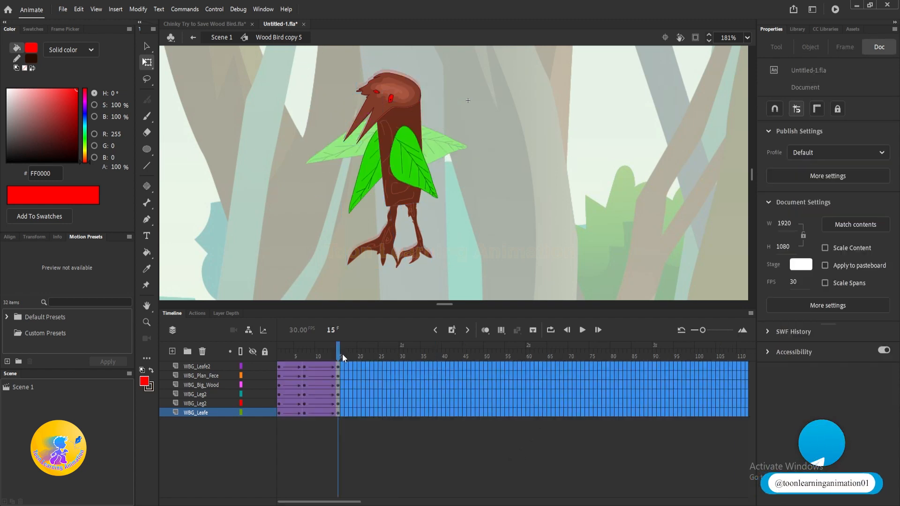
pyautogui.hotkey('shift', 'F5')
# - Insert one frame at frame 4 on every bird layer and scrub through the cycle from frame 1 to 16
pyautogui.click(290, 357)
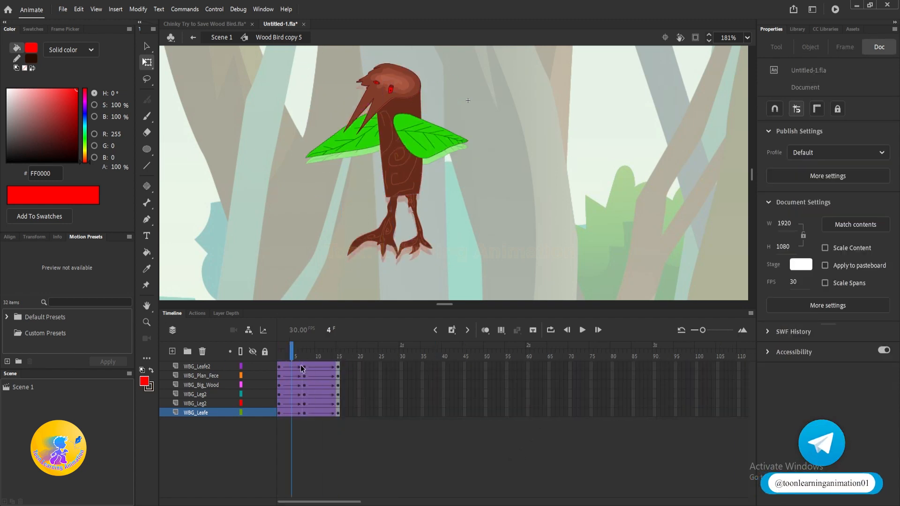
pyautogui.press('F5')
pyautogui.moveTo(295, 353); pyautogui.dragTo(218, 347)
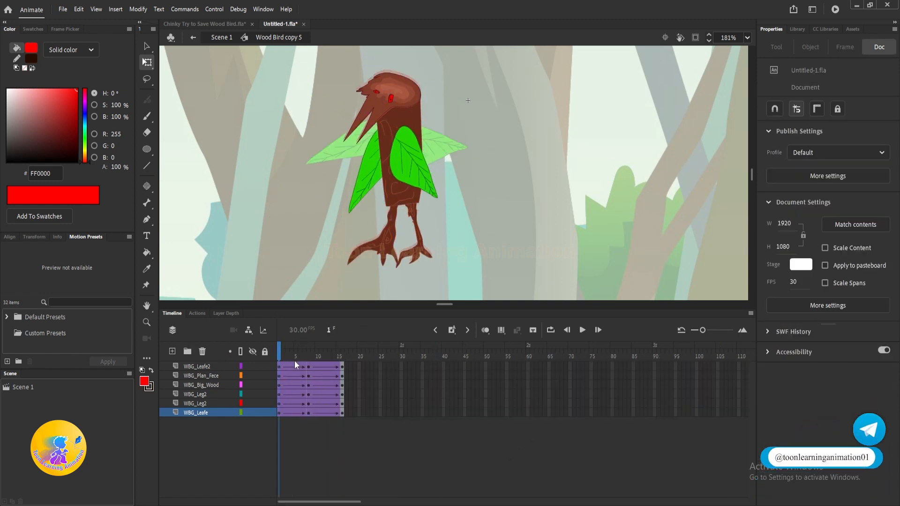
pyautogui.moveTo(282, 360); pyautogui.dragTo(342, 357)
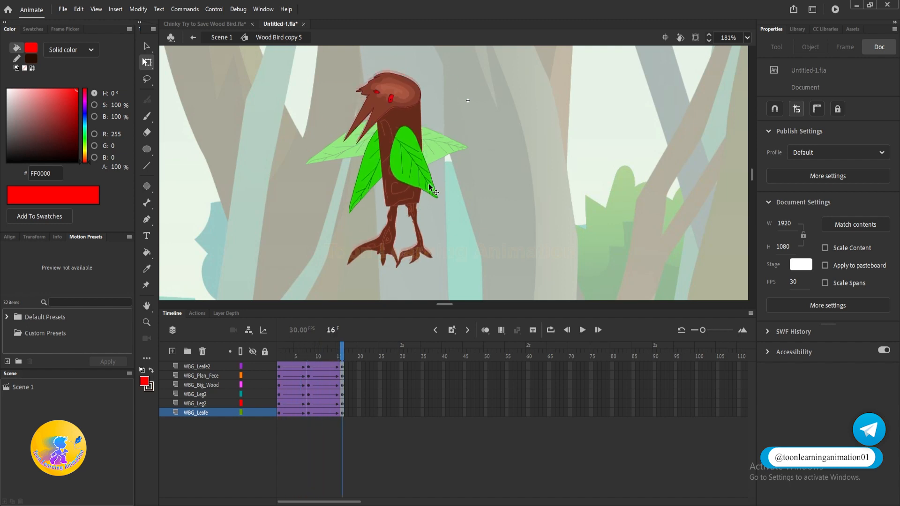
# - Rotate the wood bird's larger leg slightly inward, toward the other leg, at the frame 8 keyframe
pyautogui.press('v')
pyautogui.click(308, 356)
pyautogui.scroll(3, 348, 263)
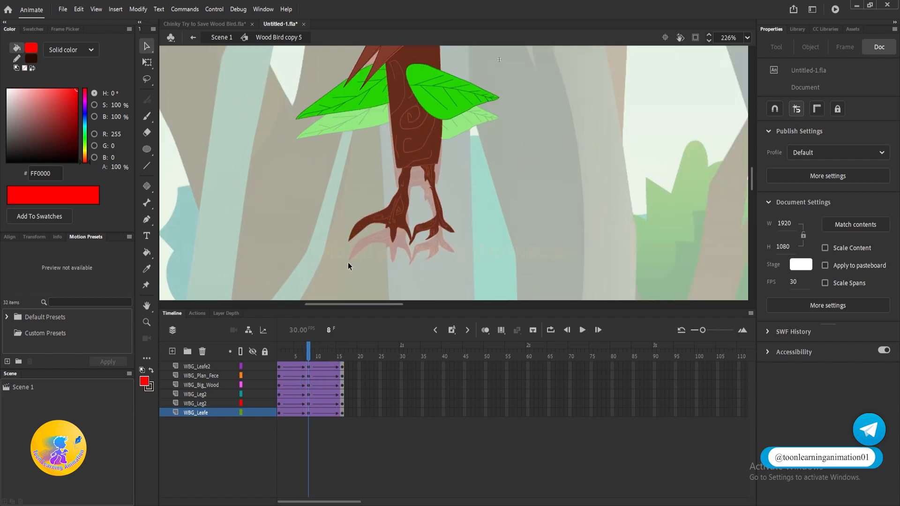
pyautogui.press('q')
pyautogui.click(398, 216)
pyautogui.scroll(-3, 387, 229)
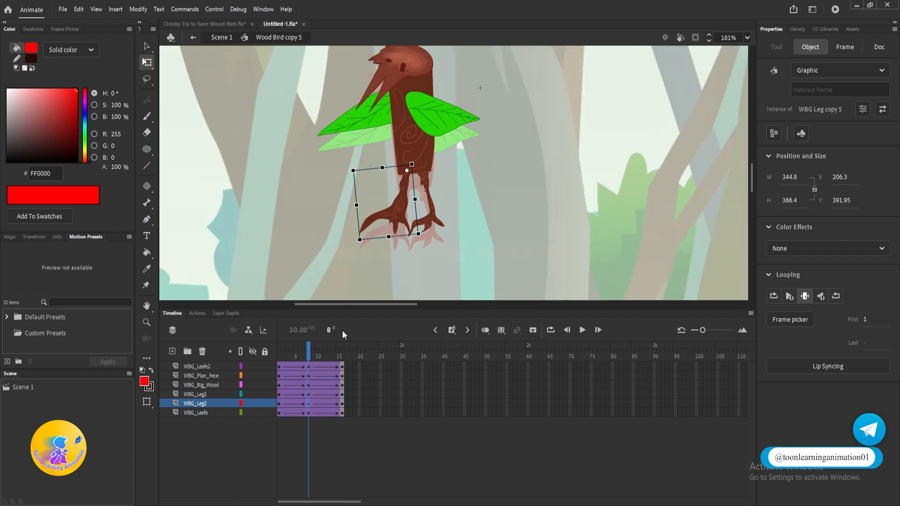
pyautogui.moveTo(305, 354)
pyautogui.mouseDown()
pyautogui.moveTo(260, 347)
pyautogui.moveTo(308, 355)
pyautogui.mouseUp()
pyautogui.scroll(3, 298, 274)
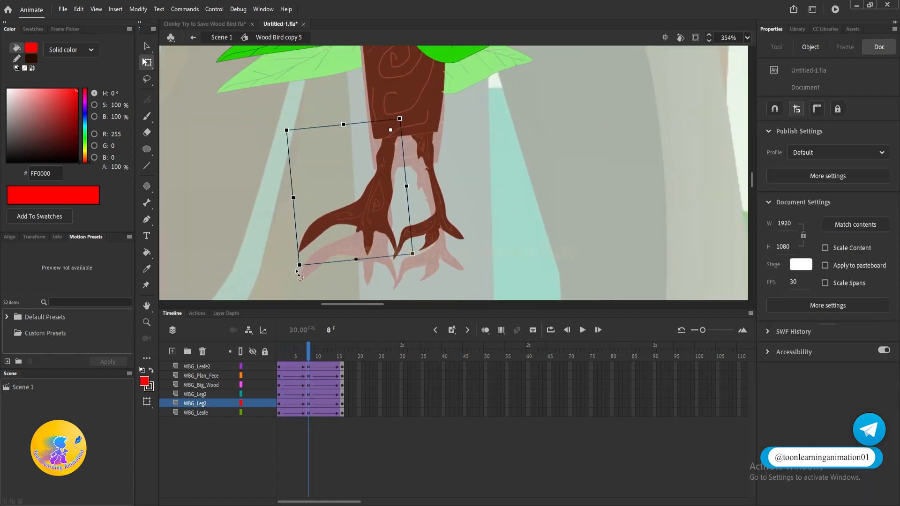
pyautogui.moveTo(299, 266); pyautogui.dragTo(312, 275)
# - Rotate the wood bird's smaller leg slightly inward at frame 8, to bounds of about 242.75 by 335.4 px
pyautogui.click(451, 230)
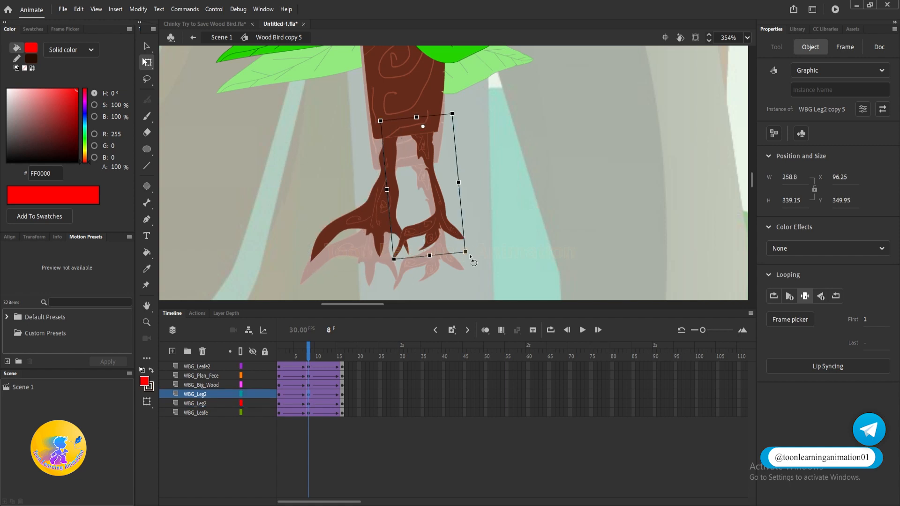
pyautogui.moveTo(472, 255); pyautogui.dragTo(468, 258)
pyautogui.scroll(-5, 464, 263)
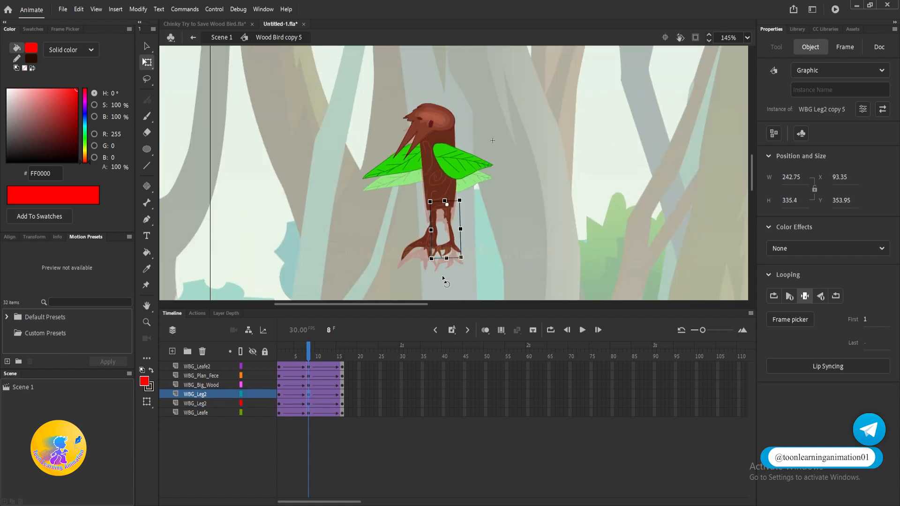
# - Play the wood bird's cycle from frame 1 and return to the main scene
pyautogui.moveTo(291, 356); pyautogui.dragTo(203, 361)
pyautogui.click(560, 186)
pyautogui.press('v')
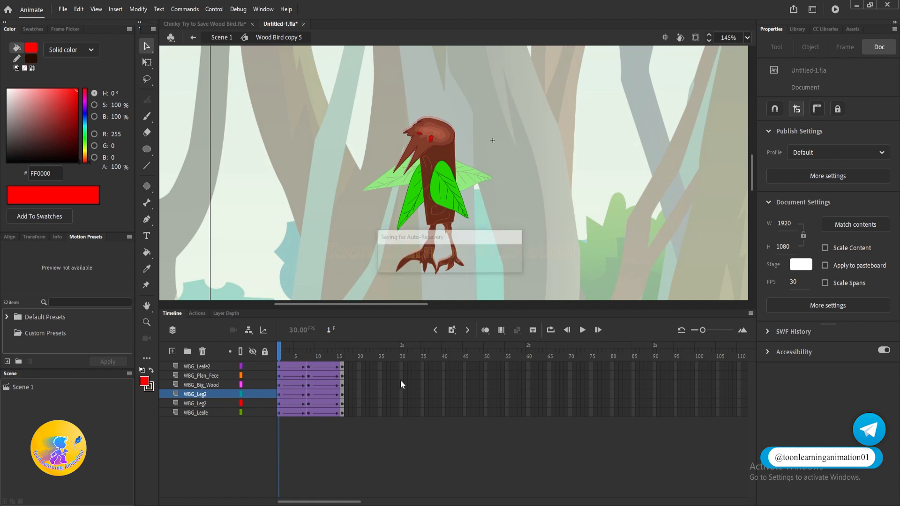
pyautogui.press('Return')
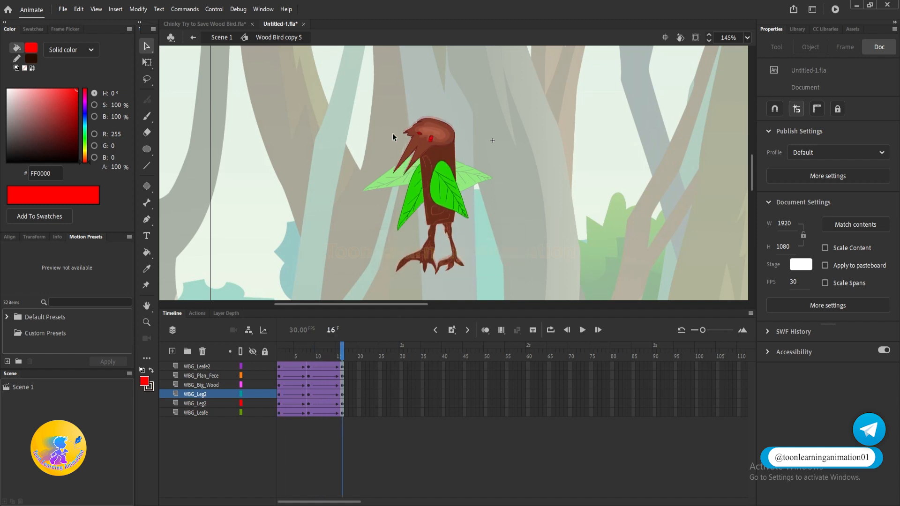
pyautogui.doubleClick(532, 155)
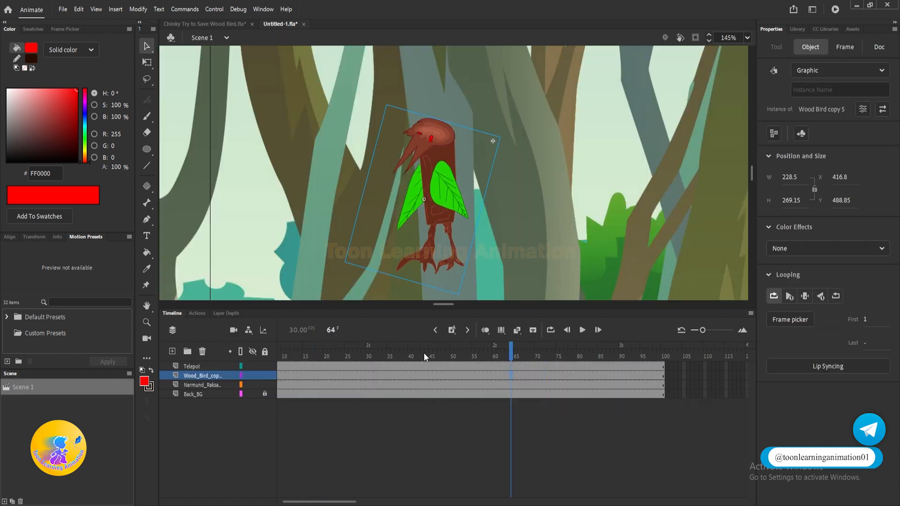
# - Play the main scene and examine the wood bird's up-and-down motion, wings and head up close
pyautogui.press('Return')
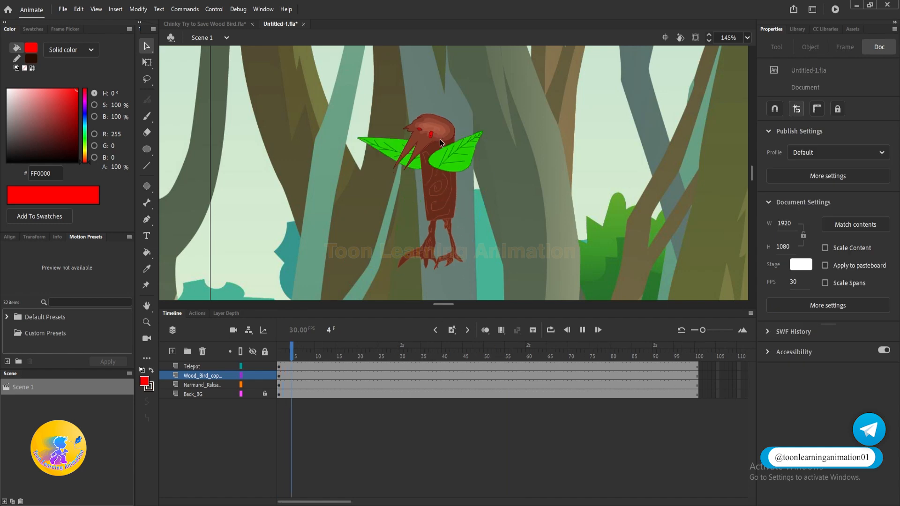
pyautogui.press('Return')
pyautogui.scroll(4, 428, 131)
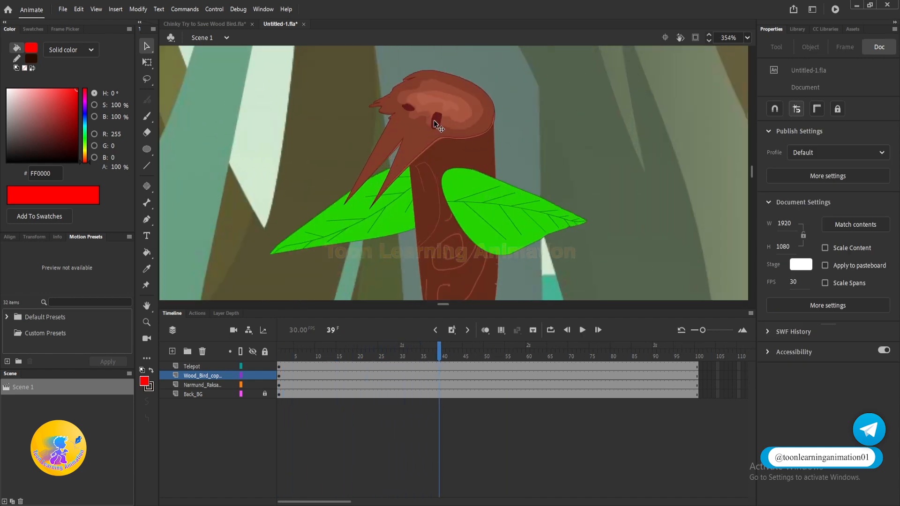
pyautogui.moveTo(464, 124); pyautogui.dragTo(470, 156)
pyautogui.press('Return')
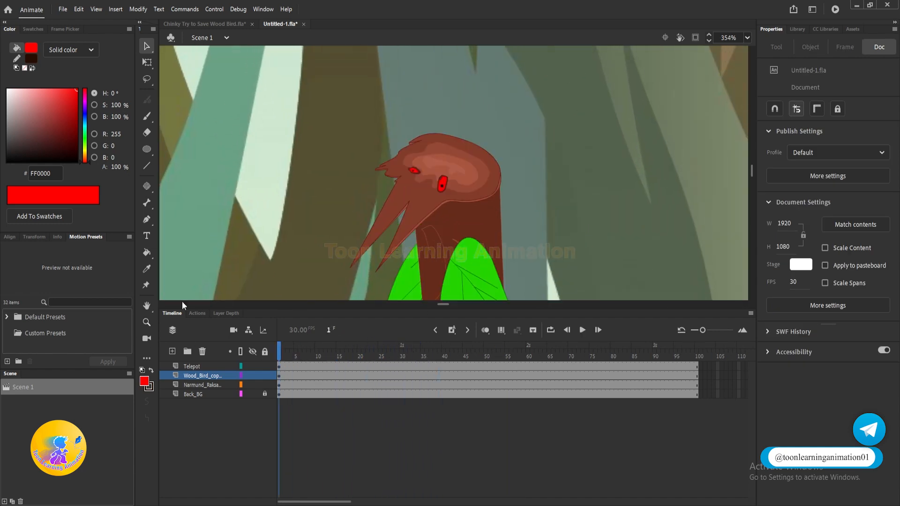
pyautogui.press('Return')
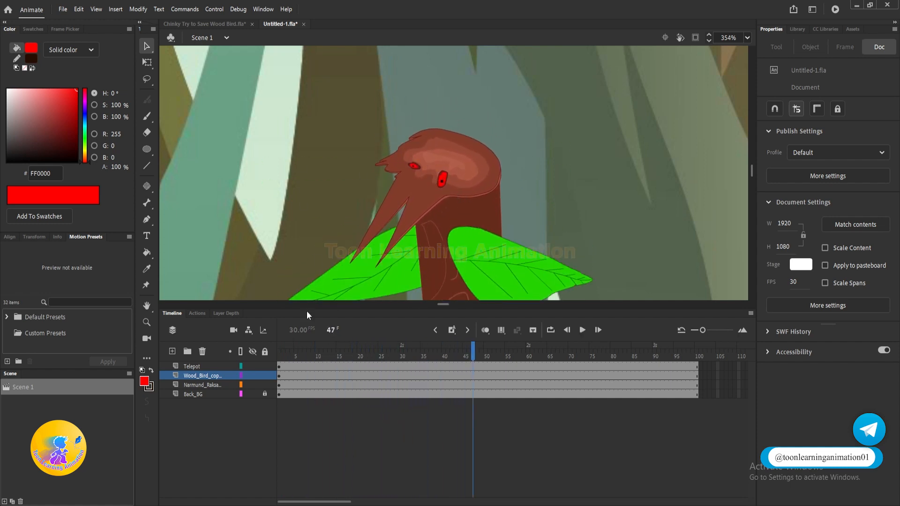
# - Open the wood bird symbol and repeat its flapping cycle on all layers by duplicating the frames, extending the loop to about frame 61
pyautogui.moveTo(296, 358); pyautogui.dragTo(172, 358)
pyautogui.doubleClick(445, 189)
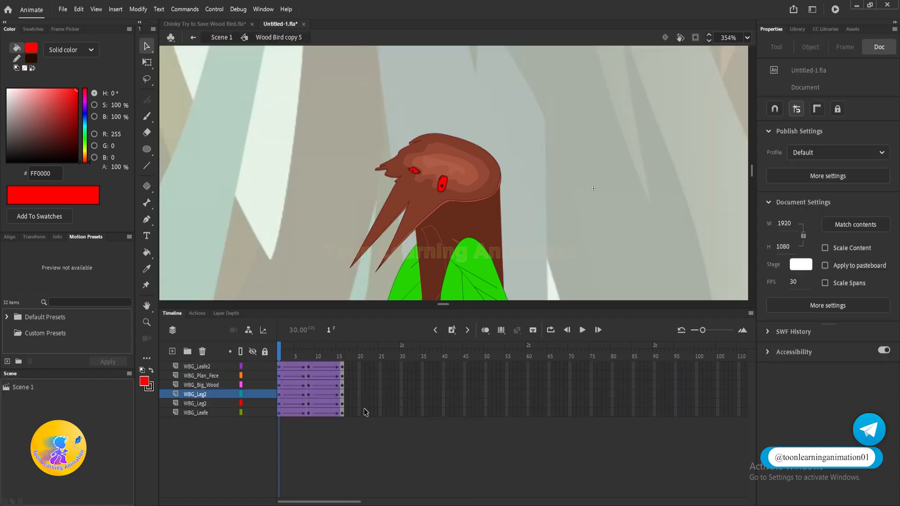
pyautogui.moveTo(342, 367); pyautogui.dragTo(176, 471)
pyautogui.moveTo(303, 408); pyautogui.dragTo(364, 398)
pyautogui.click(362, 426)
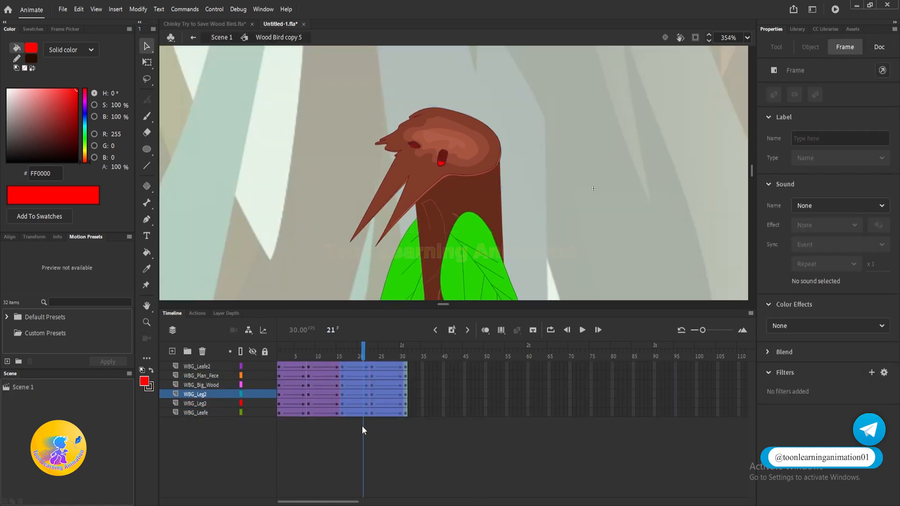
pyautogui.moveTo(406, 368); pyautogui.dragTo(258, 463)
pyautogui.moveTo(352, 405); pyautogui.dragTo(471, 397)
pyautogui.click(472, 397)
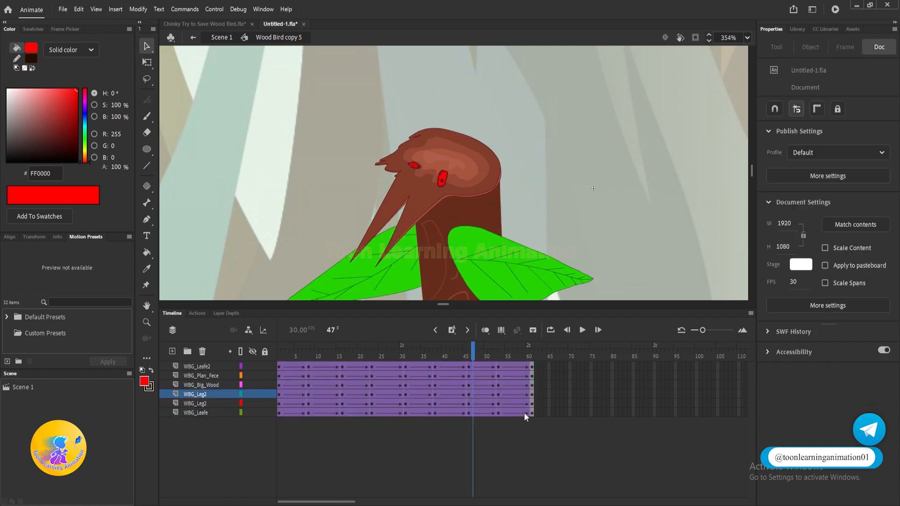
# - Select the frames of all layers from WBG_Leafe to WBG_Leafe2 and return to the main scene
pyautogui.click(202, 411)
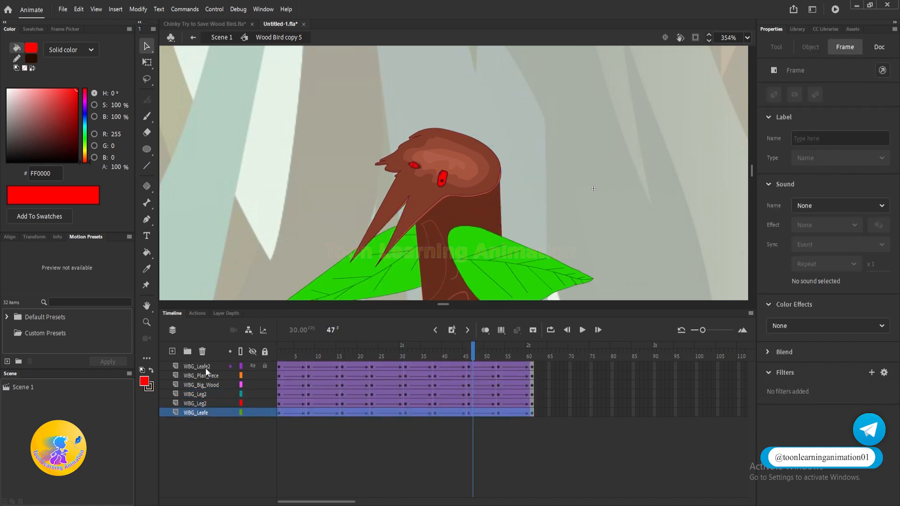
pyautogui.rightClick(349, 389)
pyautogui.click(199, 410)
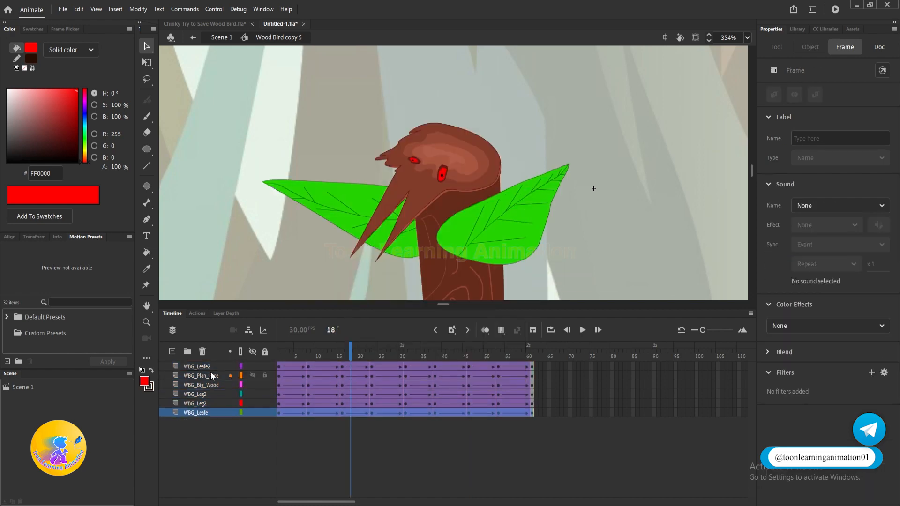
pyautogui.keyDown('shift'); pyautogui.click(210, 367); pyautogui.keyUp('shift')
pyautogui.rightClick(399, 387)
pyautogui.click(457, 346)
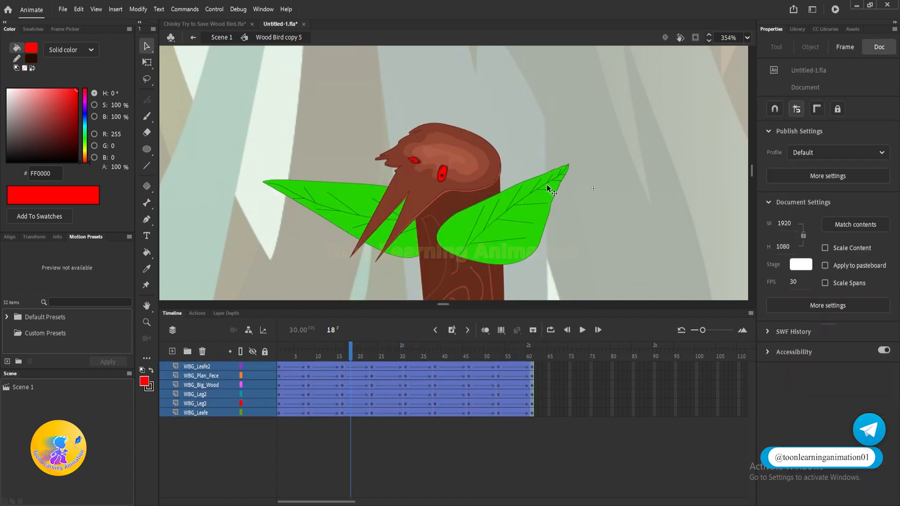
pyautogui.doubleClick(417, 266)
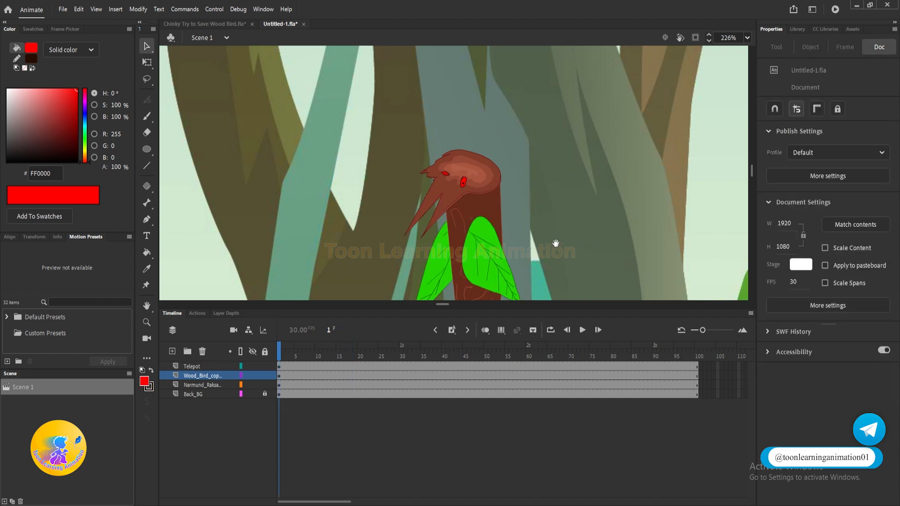
# - Play the wood bird's extended flying cycle in the main scene and examine its placement relative to the portal and the green monster
pyautogui.press('Return')
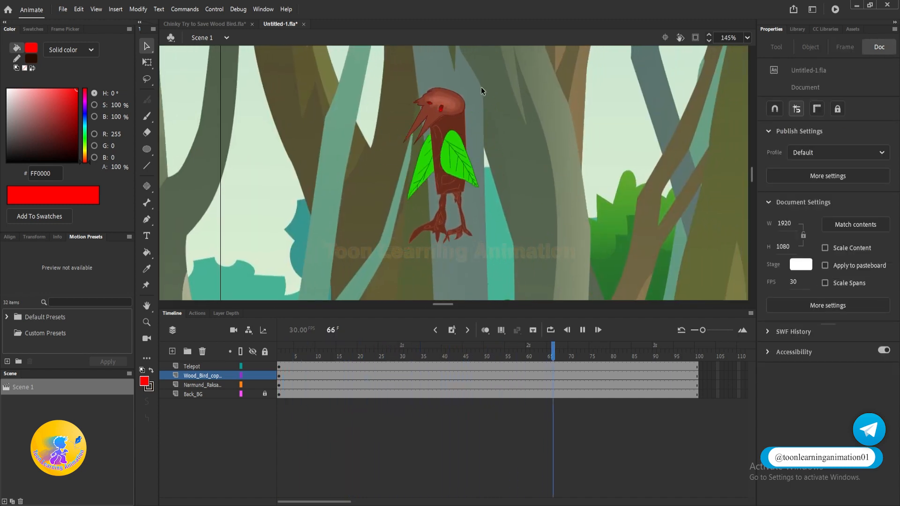
pyautogui.press('Return')
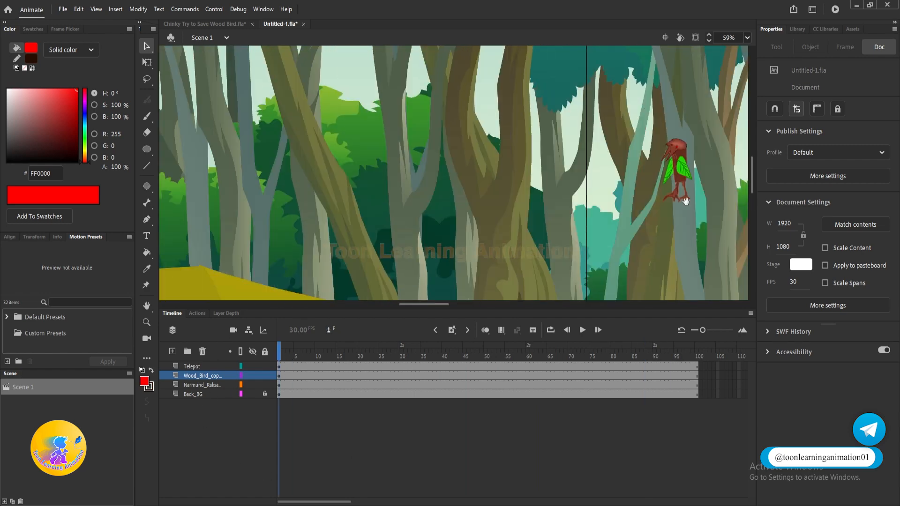
pyautogui.moveTo(342, 229); pyautogui.dragTo(607, 164)
pyautogui.moveTo(445, 167); pyautogui.dragTo(512, 204)
pyautogui.scroll(-2, 475, 182)
pyautogui.scroll(-1, 461, 190)
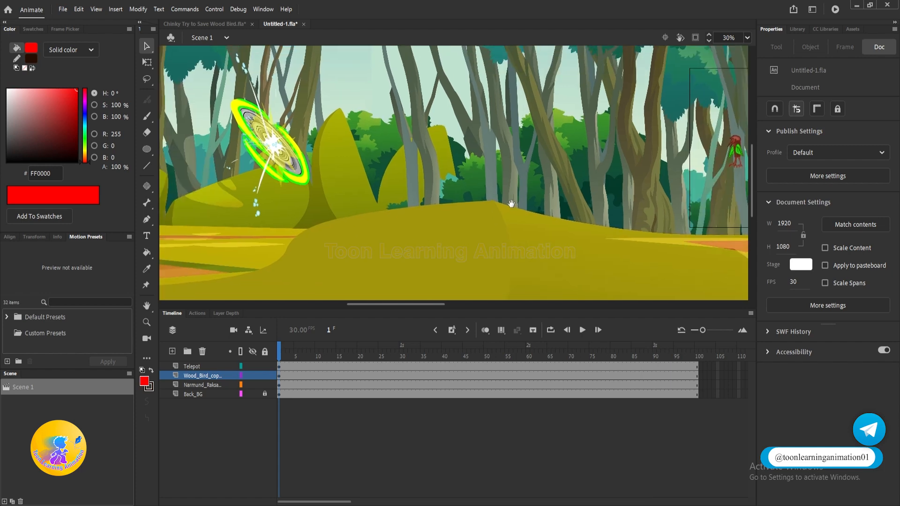
pyautogui.scroll(2, 262, 128)
pyautogui.press('q')
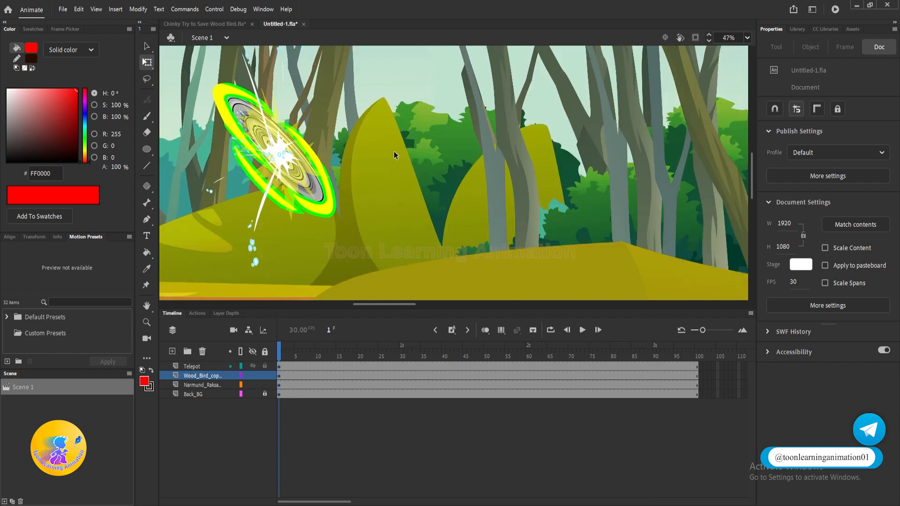
pyautogui.scroll(-5, 394, 151)
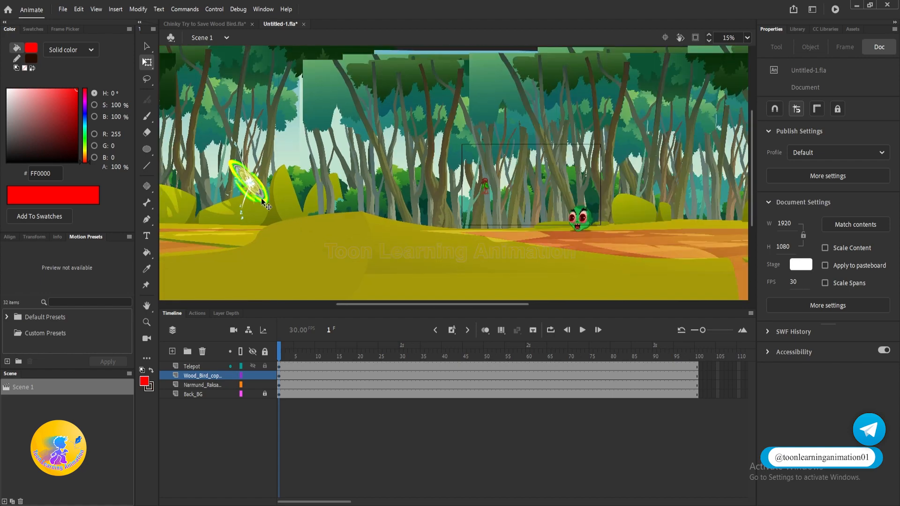
pyautogui.scroll(7, 486, 204)
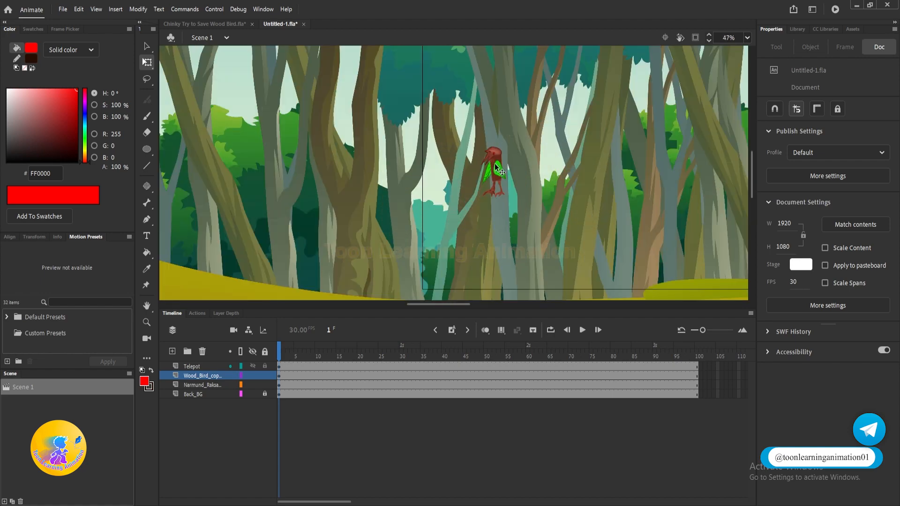
# - Flip the wood bird horizontally at frame 1 and nudge it to about X 221.3, Y 493.25
pyautogui.click(500, 174)
pyautogui.rightClick(501, 178)
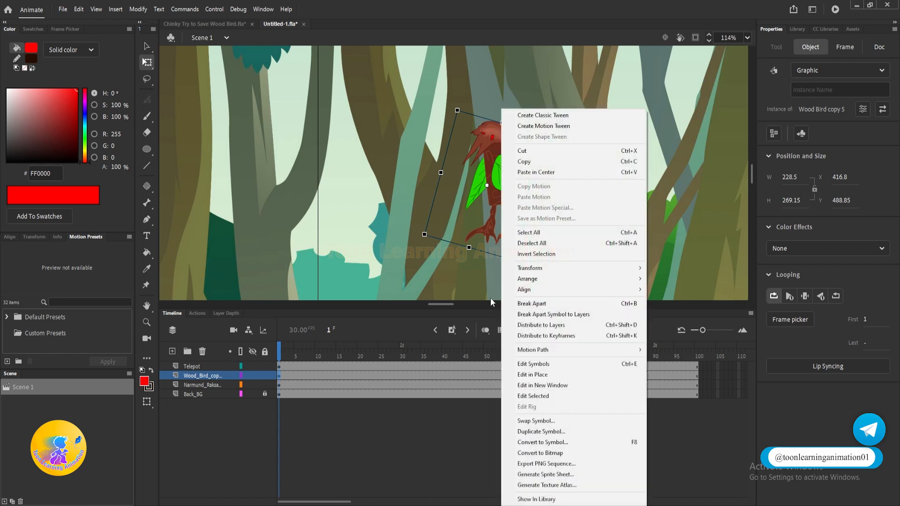
pyautogui.moveTo(569, 267)
pyautogui.click(678, 371)
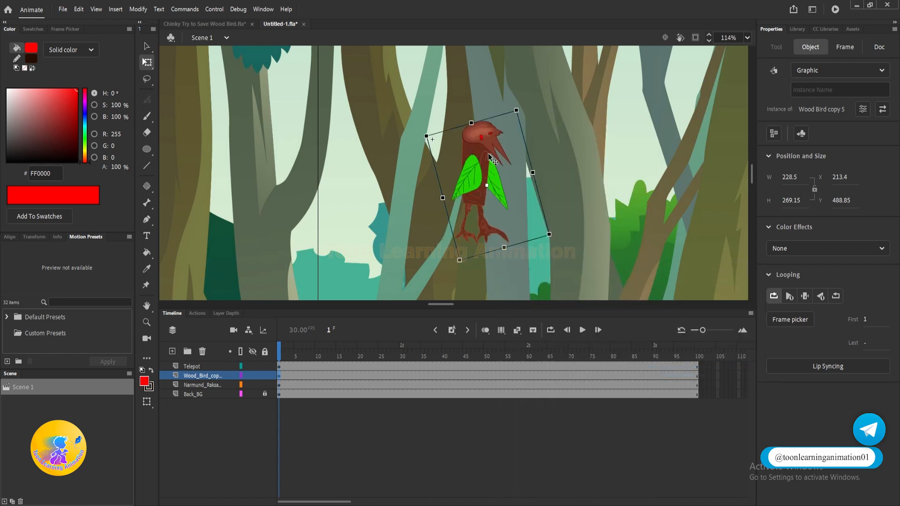
pyautogui.moveTo(489, 154); pyautogui.dragTo(493, 156)
# - Scale the portal down to about 189.4 by 213 px at frame 1
pyautogui.scroll(-5, 510, 191)
pyautogui.moveTo(417, 195); pyautogui.dragTo(653, 151)
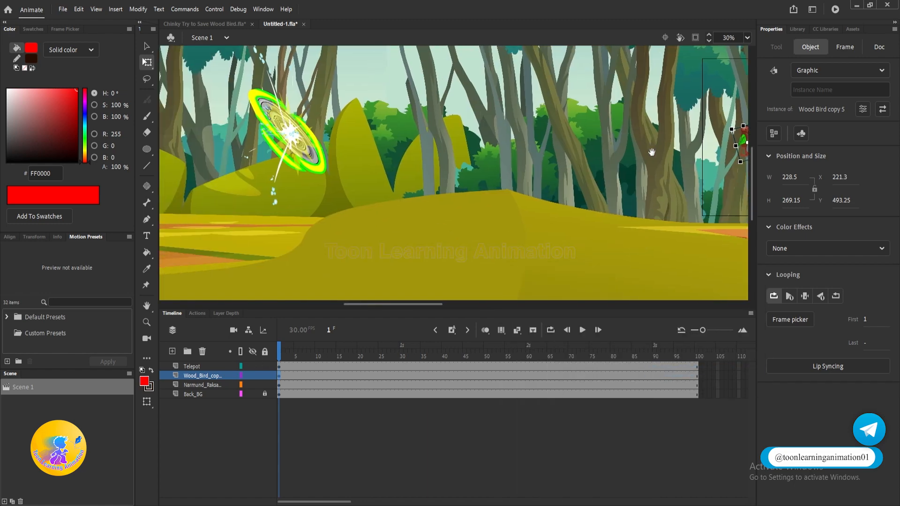
pyautogui.moveTo(375, 181); pyautogui.dragTo(386, 198)
pyautogui.moveTo(740, 181); pyautogui.dragTo(529, 198)
pyautogui.scroll(3, 528, 198)
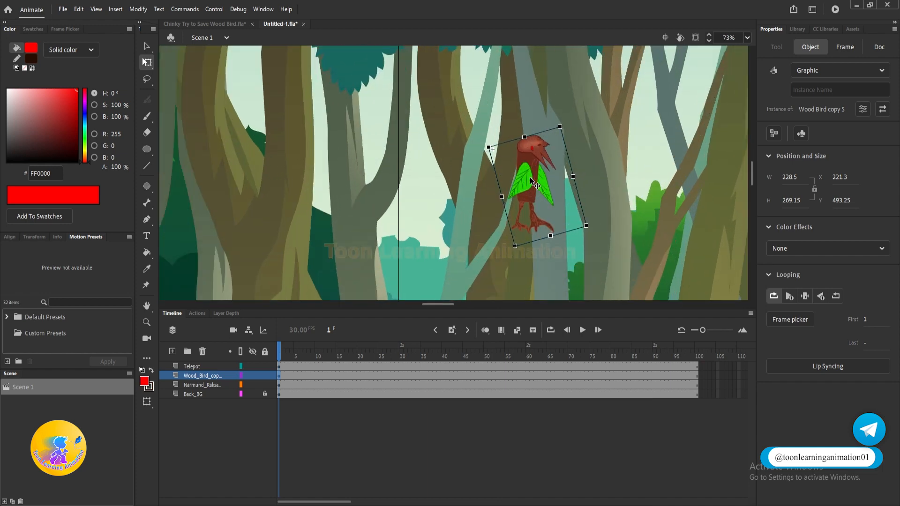
pyautogui.scroll(-6, 527, 187)
pyautogui.moveTo(443, 196); pyautogui.dragTo(722, 201)
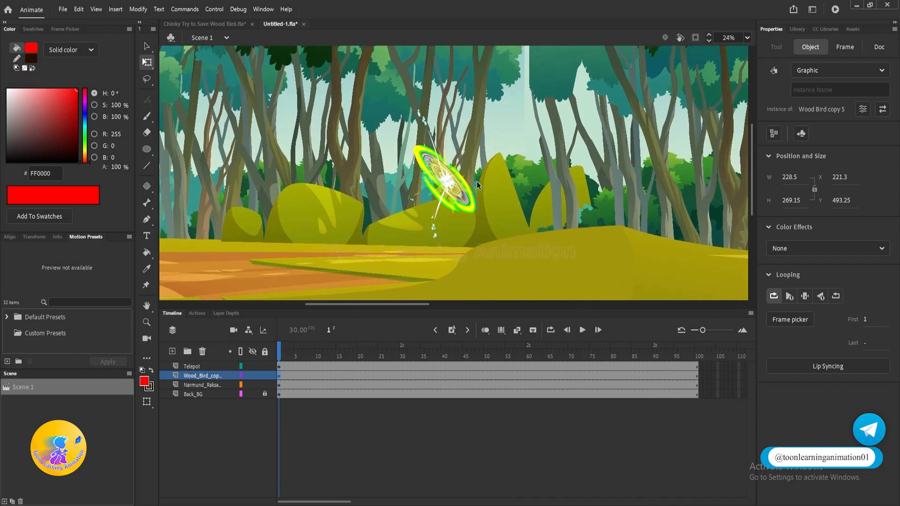
pyautogui.scroll(2, 460, 197)
pyautogui.click(453, 199)
pyautogui.scroll(-2, 515, 268)
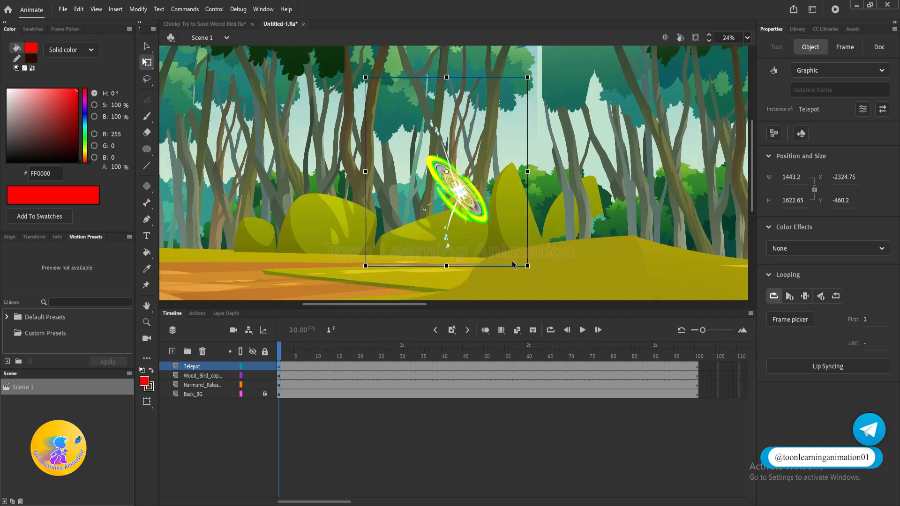
pyautogui.moveTo(527, 267); pyautogui.dragTo(457, 185)
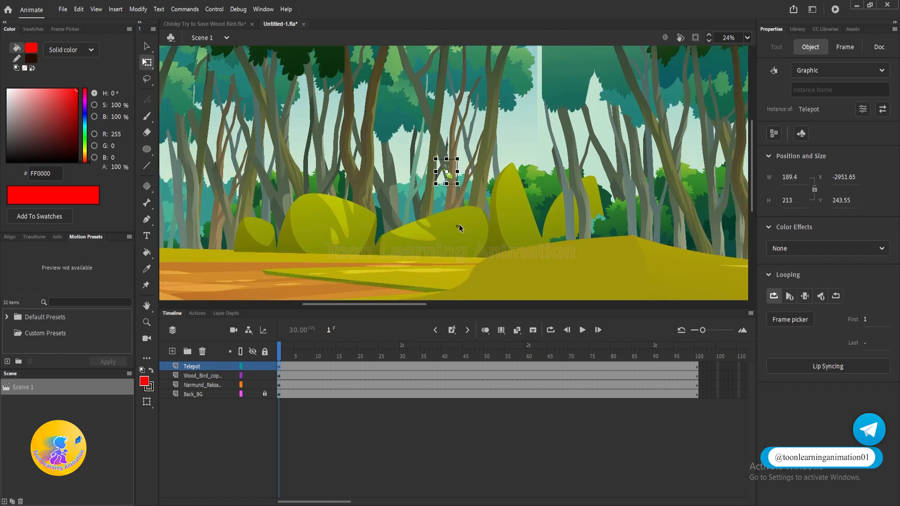
pyautogui.scroll(2, 464, 169)
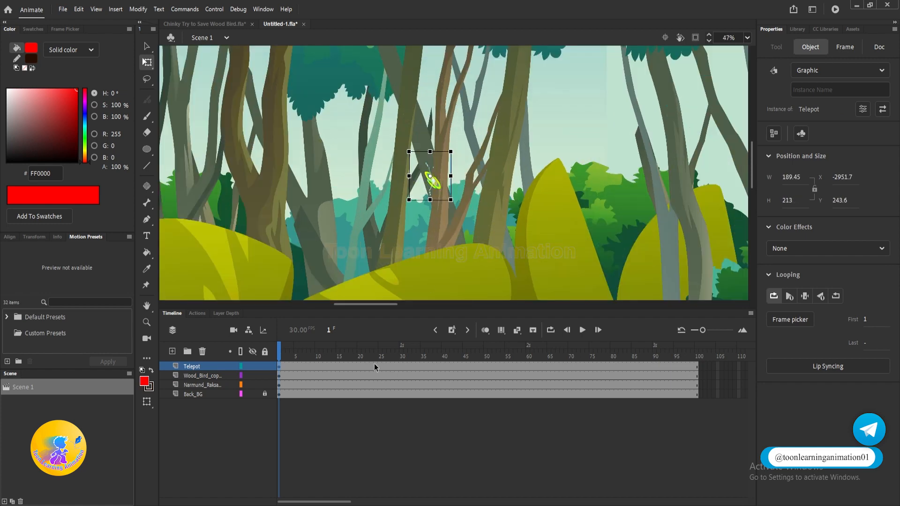
# - Add Telepot keyframes at frames 5 and 20, and enlarge the portal at frame 20 to about 1731 by 1870 px
pyautogui.click(296, 368)
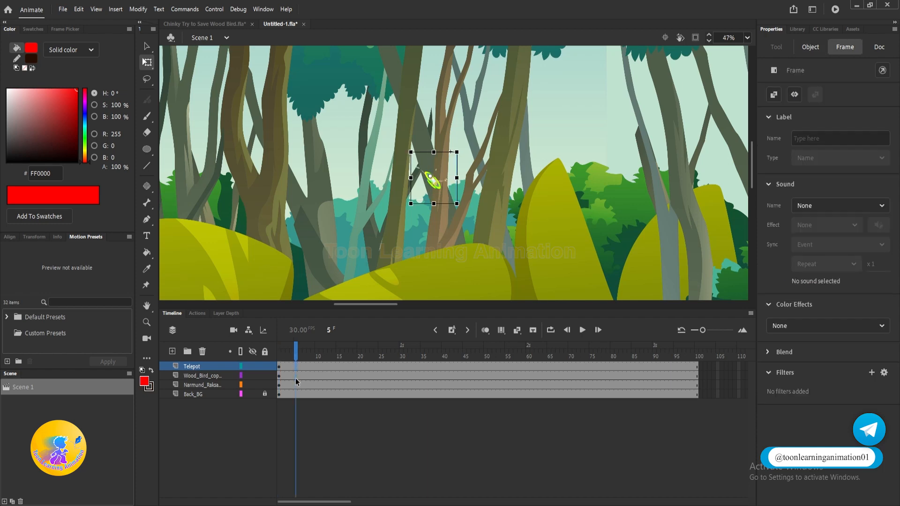
pyautogui.press('F6')
pyautogui.click(358, 365)
pyautogui.press('F6')
pyautogui.moveTo(445, 191); pyautogui.dragTo(575, 323)
pyautogui.scroll(-3, 440, 178)
pyautogui.moveTo(457, 217); pyautogui.dragTo(450, 211)
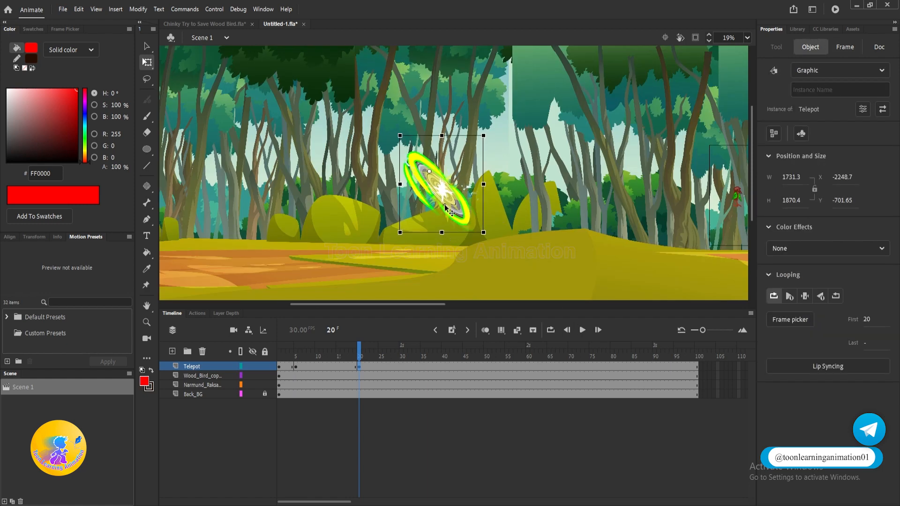
# - Remove the portal from frame 1 and create a classic tween between its keyframes at frames 5 and 20
pyautogui.click(280, 367)
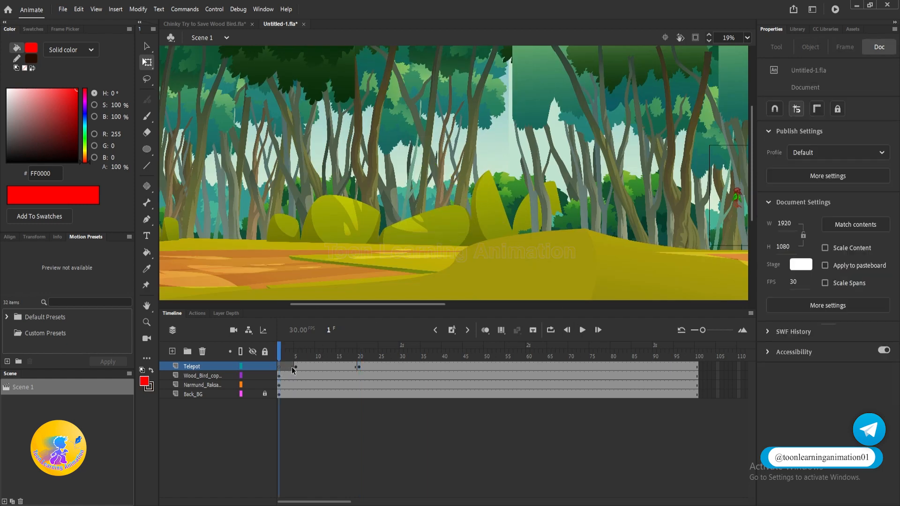
pyautogui.rightClick(310, 366)
pyautogui.click(338, 79)
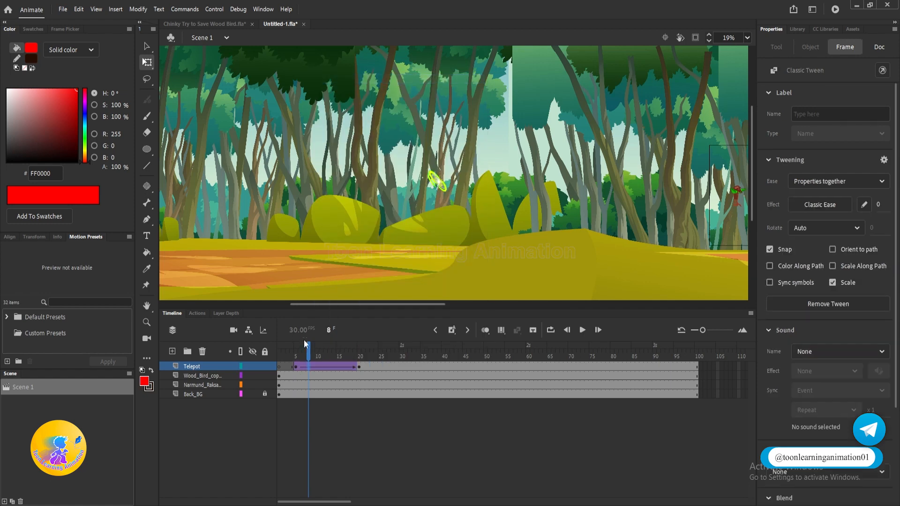
# - Play the portal's opening from the beginning and again from frame 5, examining its growth up close
pyautogui.press('Return')
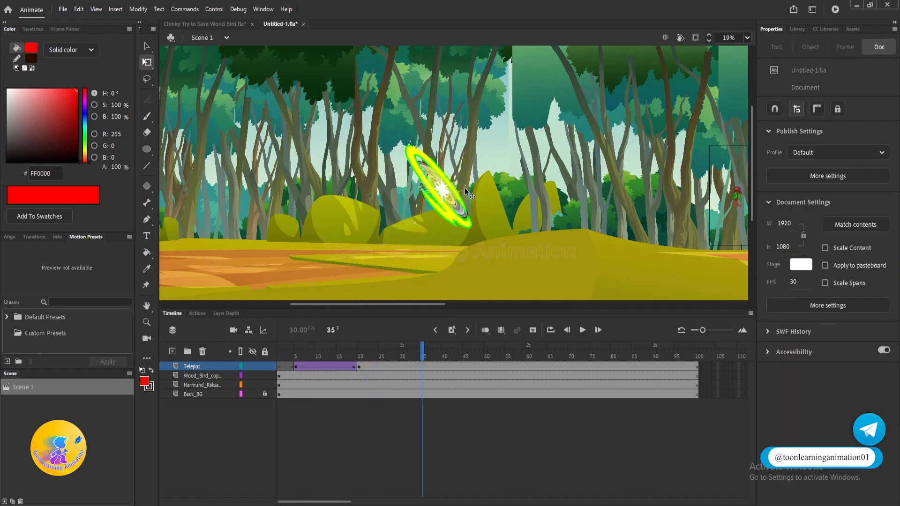
pyautogui.press('v')
pyautogui.scroll(4, 457, 196)
pyautogui.moveTo(520, 216); pyautogui.dragTo(536, 197)
pyautogui.scroll(-2, 528, 197)
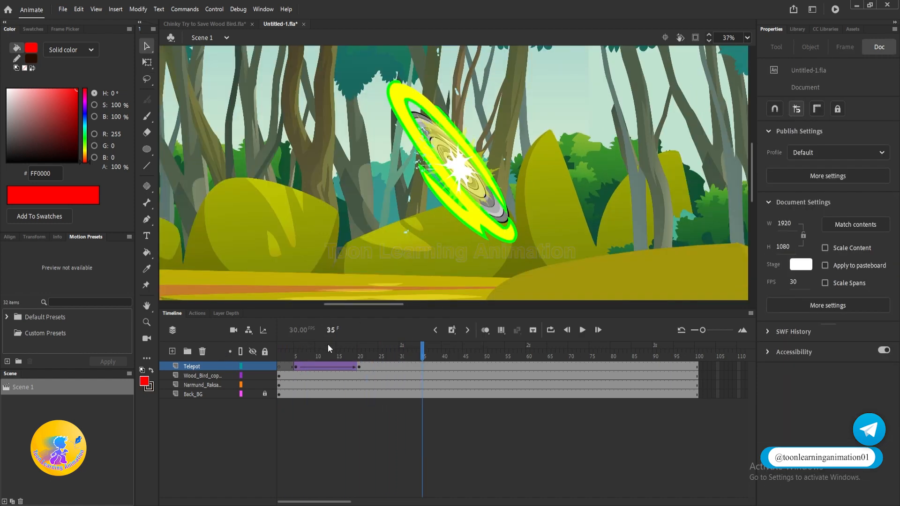
pyautogui.moveTo(300, 348); pyautogui.dragTo(238, 350)
pyautogui.press('Return')
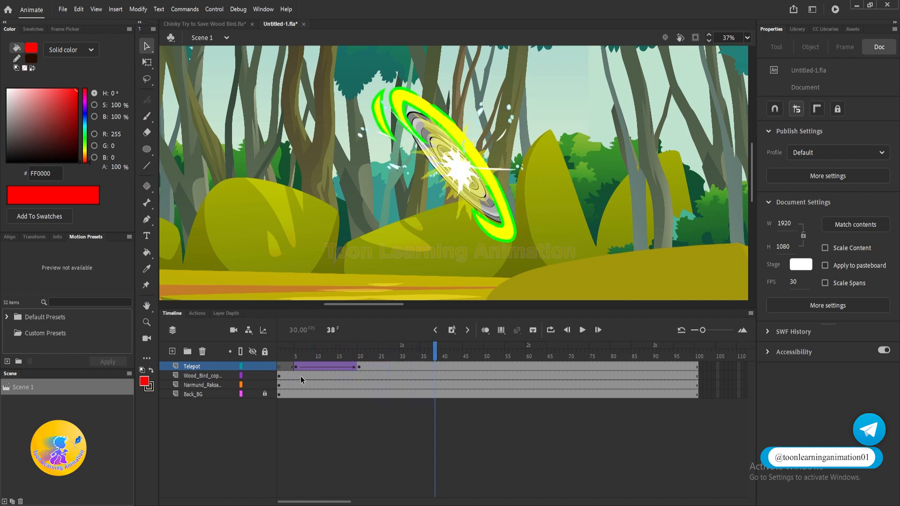
pyautogui.click(296, 355)
pyautogui.press('Return')
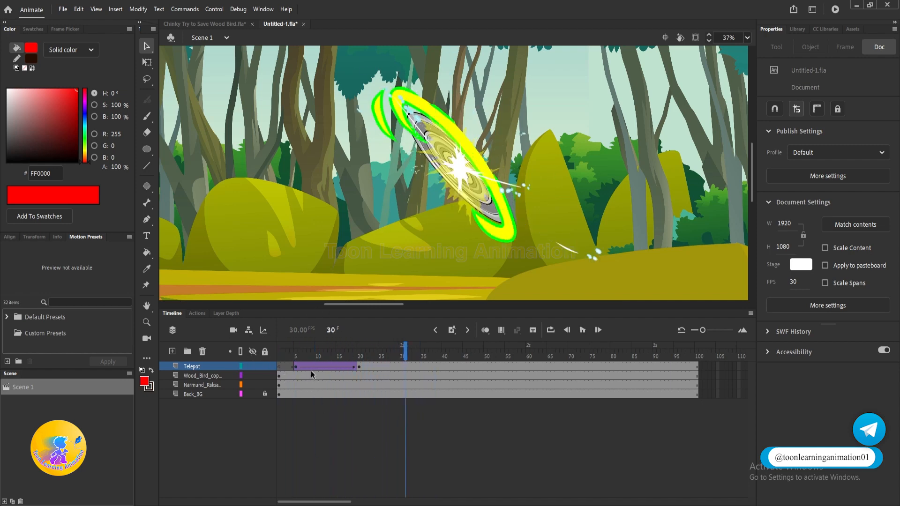
# - Apply a white tint at 100% to the small portal at the frame 5 keyframe
pyautogui.click(294, 366)
pyautogui.click(450, 149)
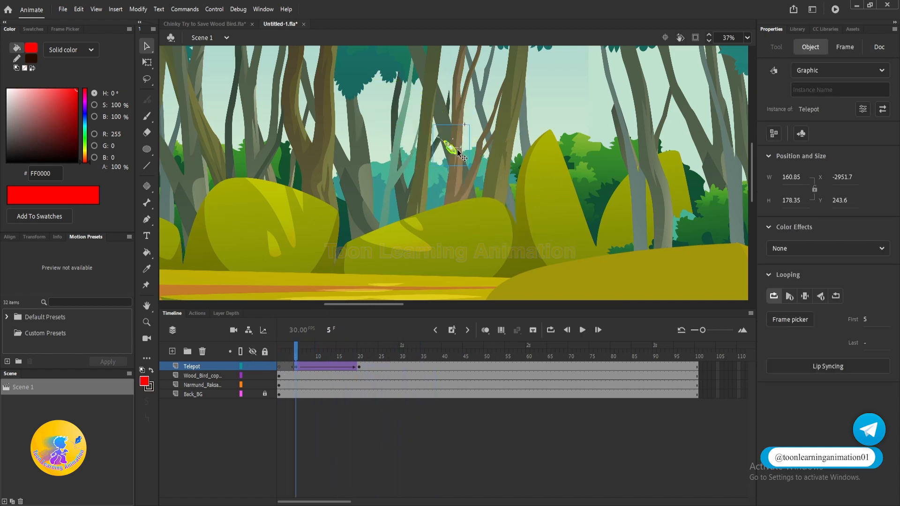
pyautogui.click(837, 248)
pyautogui.click(798, 295)
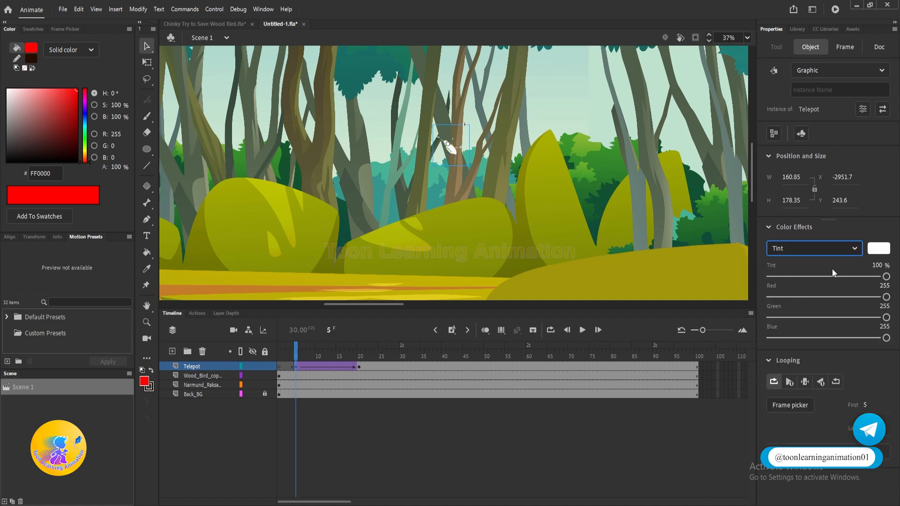
pyautogui.scroll(4, 452, 147)
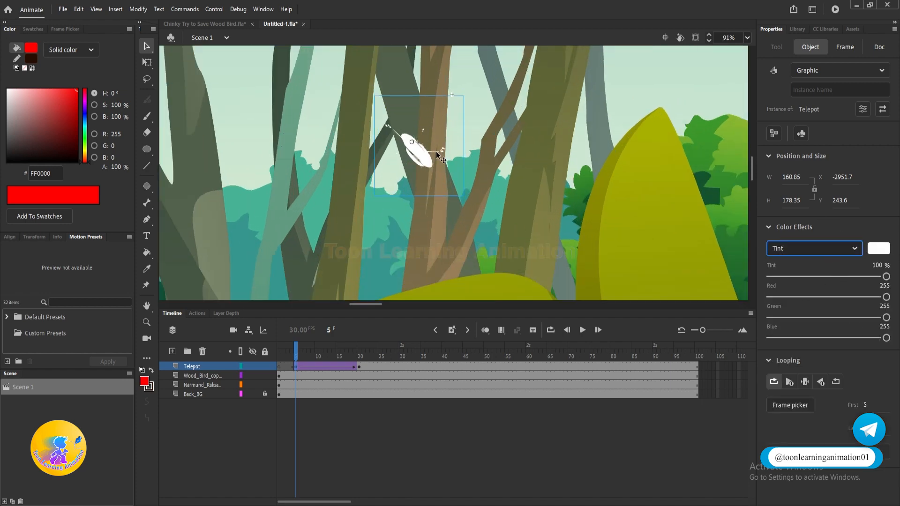
pyautogui.scroll(-4, 461, 157)
pyautogui.scroll(3, 454, 149)
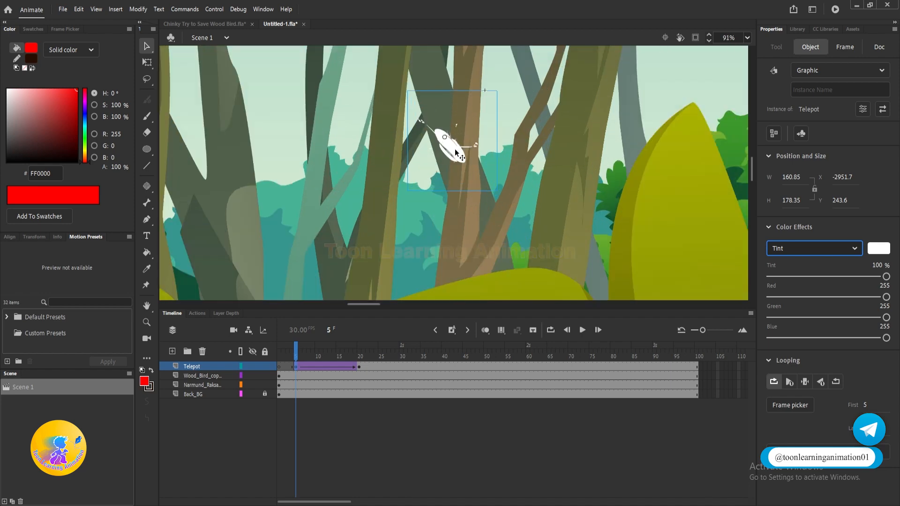
# - Shrink the portal at frame 5 to about 129.75 by 143.85 px and choose white as its tint colour
pyautogui.press('q')
pyautogui.scroll(2, 498, 187)
pyautogui.moveTo(519, 211); pyautogui.dragTo(499, 191)
pyautogui.click(878, 254)
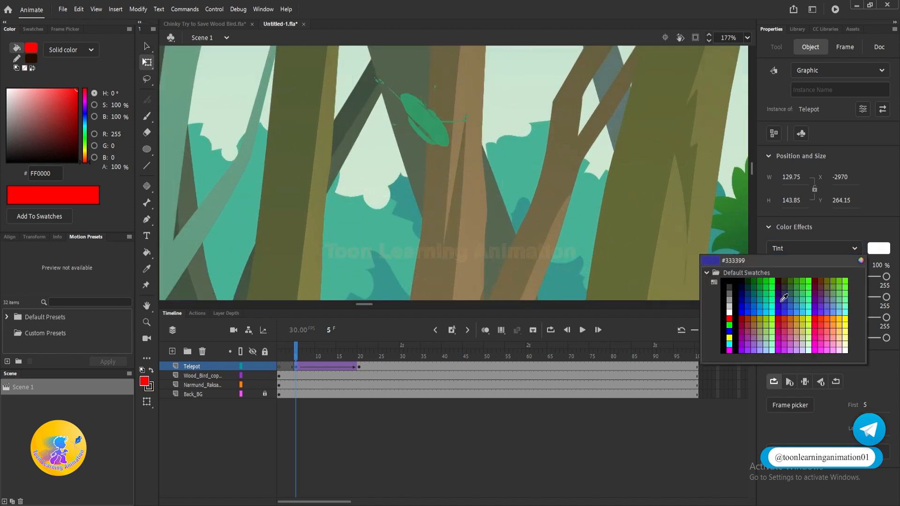
pyautogui.click(730, 312)
# - Play the portal's growth from frame 5 to review the transition from the white tint to its full colours
pyautogui.scroll(-5, 487, 172)
pyautogui.moveTo(307, 356)
pyautogui.mouseDown()
pyautogui.moveTo(279, 355)
pyautogui.moveTo(334, 360)
pyautogui.moveTo(296, 367)
pyautogui.mouseUp()
pyautogui.press('Return')
pyautogui.press('Return')
pyautogui.press('Return')
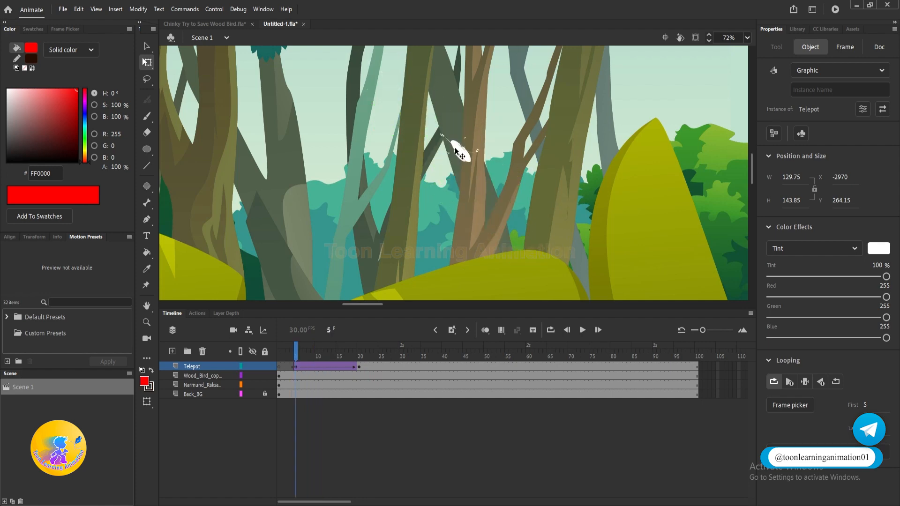
# - Remove the white tint from the small portal at the frame 5 keyframe and play its growth
pyautogui.click(879, 248)
pyautogui.click(730, 341)
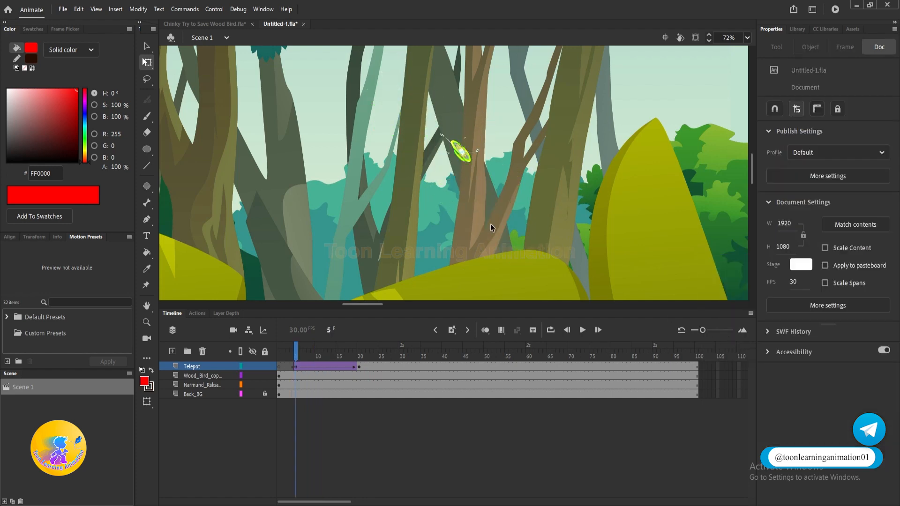
pyautogui.click(296, 348)
pyautogui.press('Return')
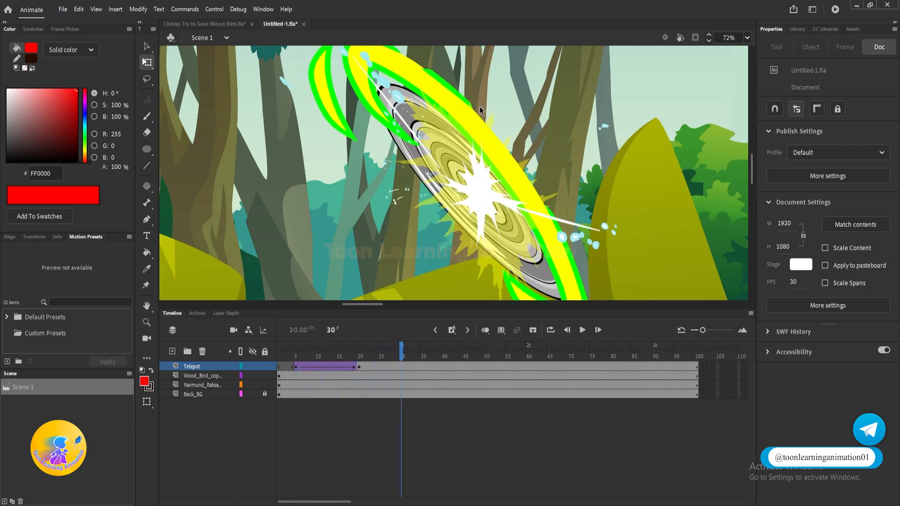
pyautogui.press('v')
pyautogui.keyDown('ctrl'); pyautogui.scroll(-4, 467, 142); pyautogui.keyUp('ctrl')
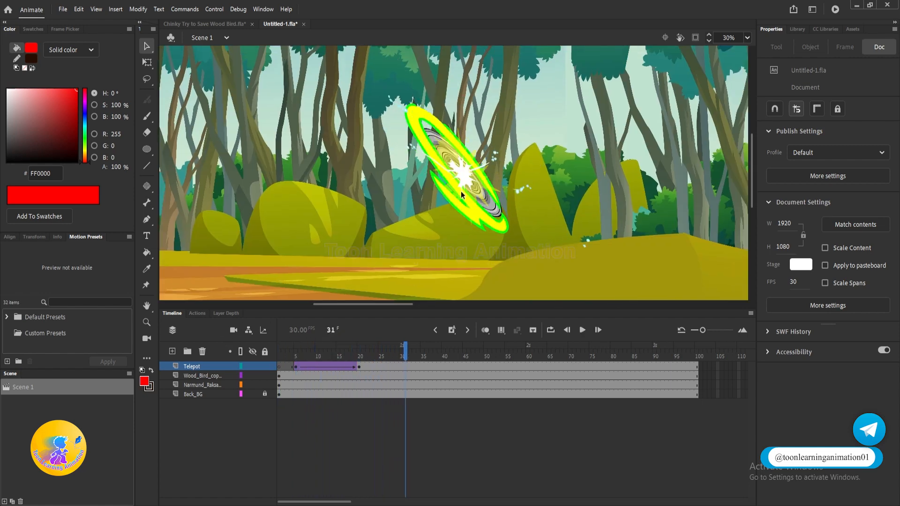
# - Insert frames near the start of all layers so the portal's opening begins at frame 13, and play the timeline
pyautogui.keyDown('ctrl'); pyautogui.scroll(-4, 461, 191); pyautogui.keyUp('ctrl')
pyautogui.moveTo(557, 224); pyautogui.dragTo(519, 223)
pyautogui.keyDown('ctrl'); pyautogui.scroll(3, 475, 201); pyautogui.keyUp('ctrl')
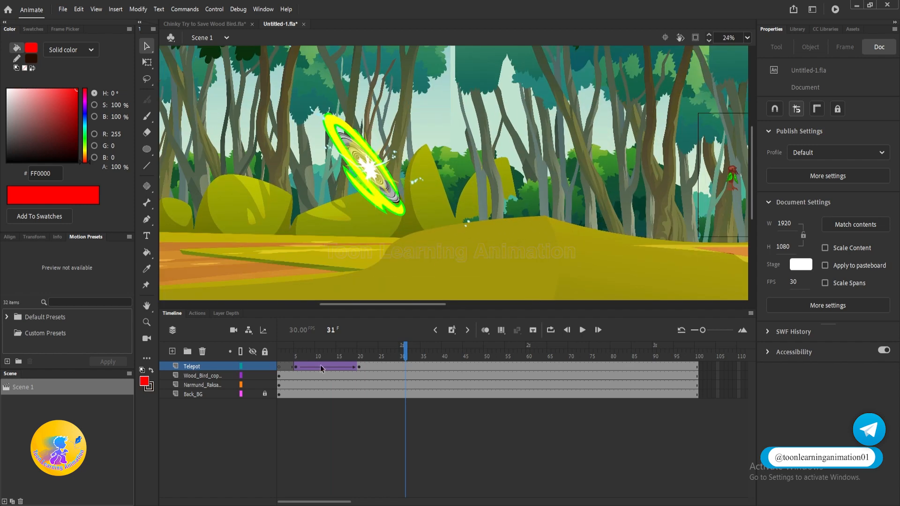
pyautogui.moveTo(321, 349); pyautogui.dragTo(175, 342)
pyautogui.moveTo(280, 367); pyautogui.dragTo(293, 411)
pyautogui.press('F5')
pyautogui.press('F5')
pyautogui.moveTo(292, 349); pyautogui.dragTo(212, 346)
pyautogui.press('Return')
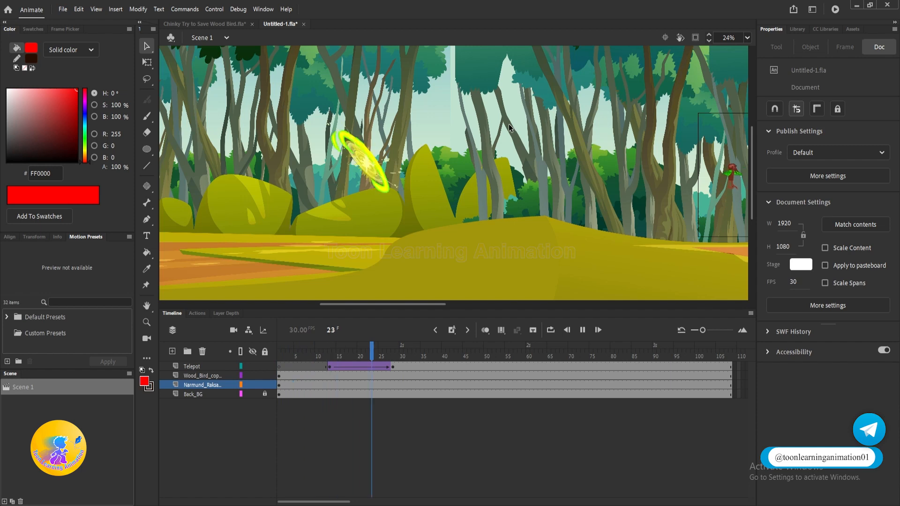
pyautogui.press('Return')
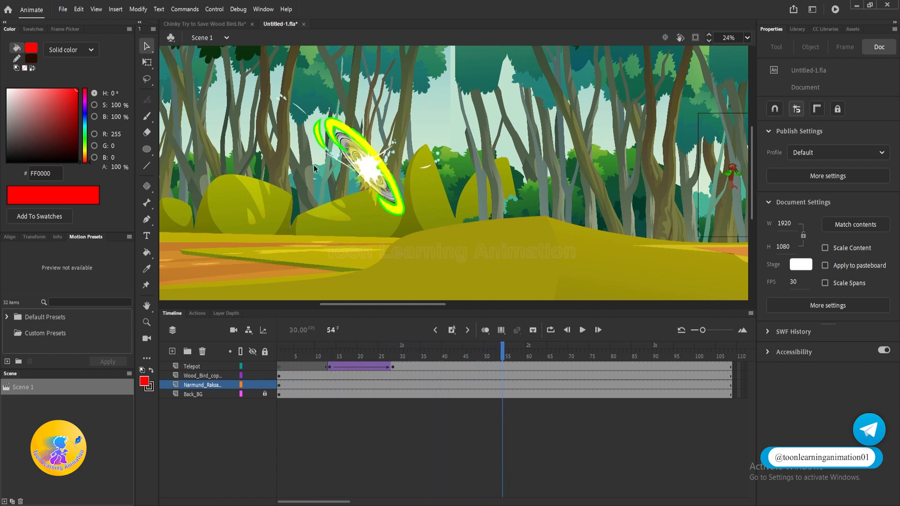
# - Insert keyframes at frame 60 on the Telepot and wood bird layers and flip the bird horizontally to face the portal
pyautogui.moveTo(579, 195); pyautogui.dragTo(296, 167)
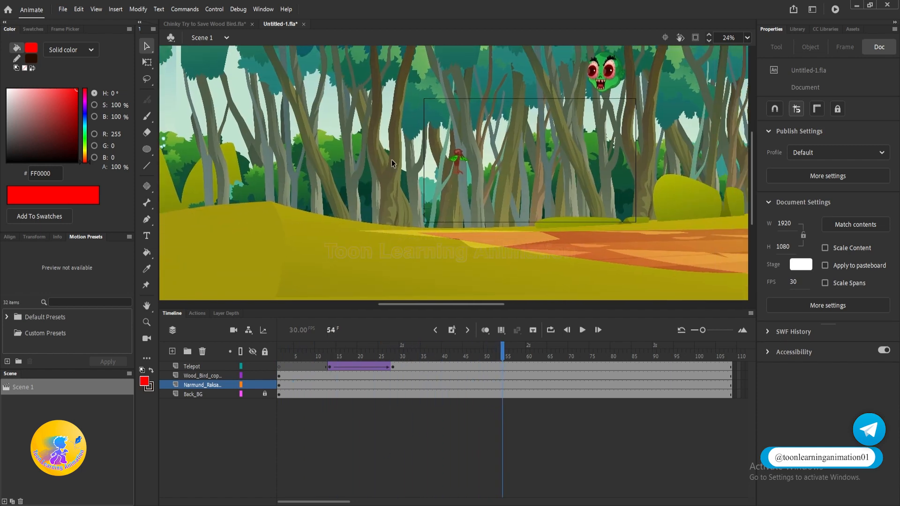
pyautogui.scroll(8, 462, 159)
pyautogui.scroll(-4, 423, 170)
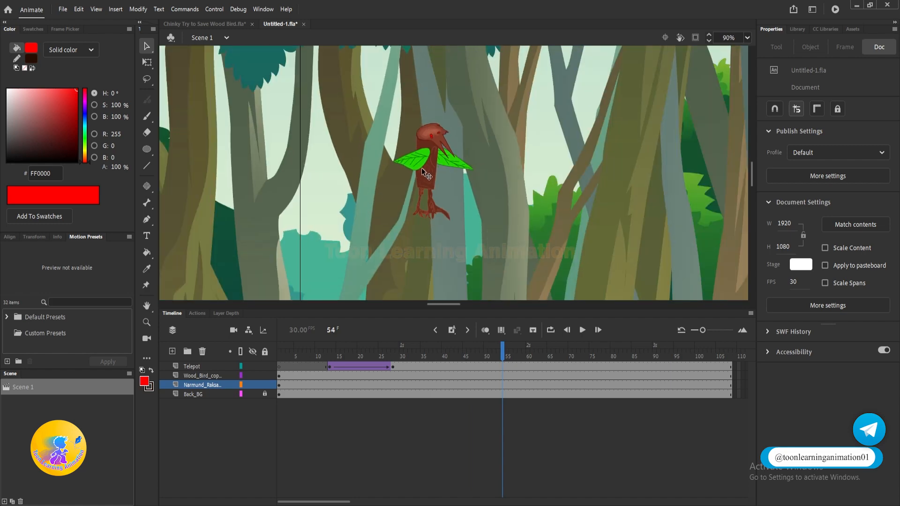
pyautogui.click(527, 366)
pyautogui.press('F6')
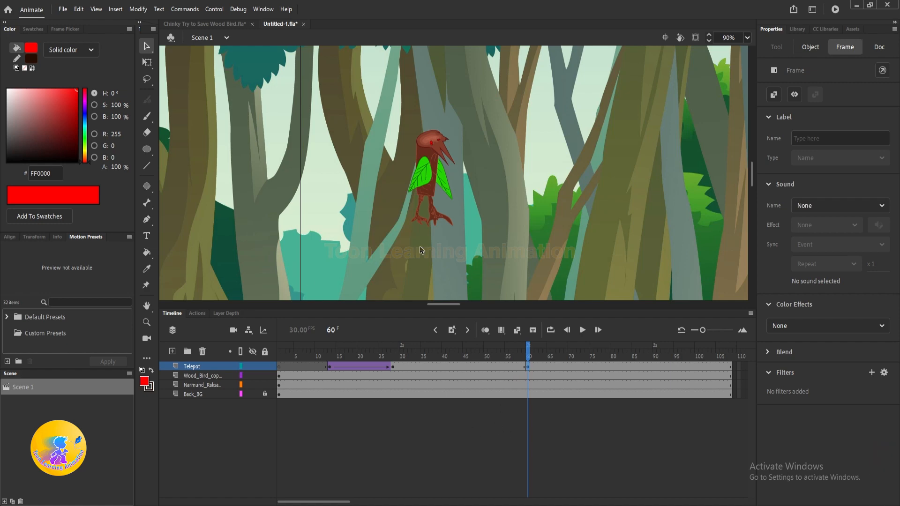
pyautogui.rightClick(433, 174)
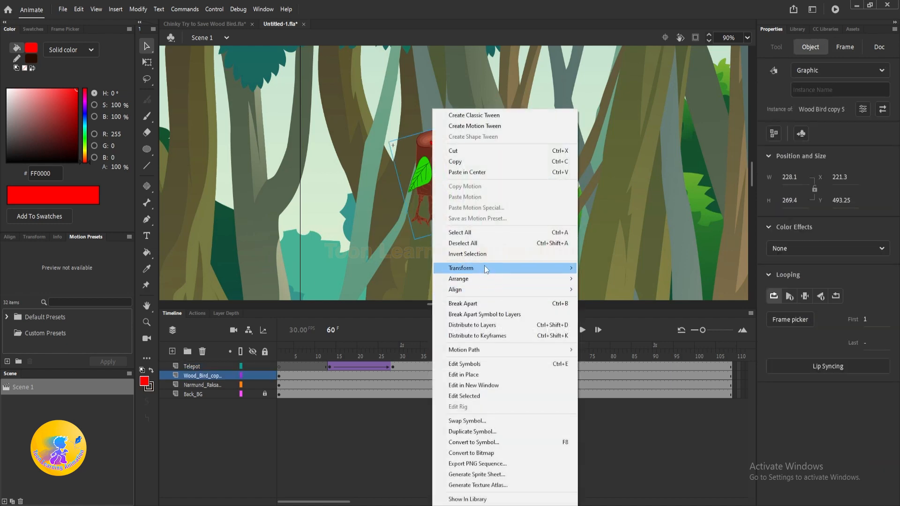
pyautogui.moveTo(484, 268)
pyautogui.click(649, 371)
pyautogui.moveTo(488, 178); pyautogui.dragTo(684, 185)
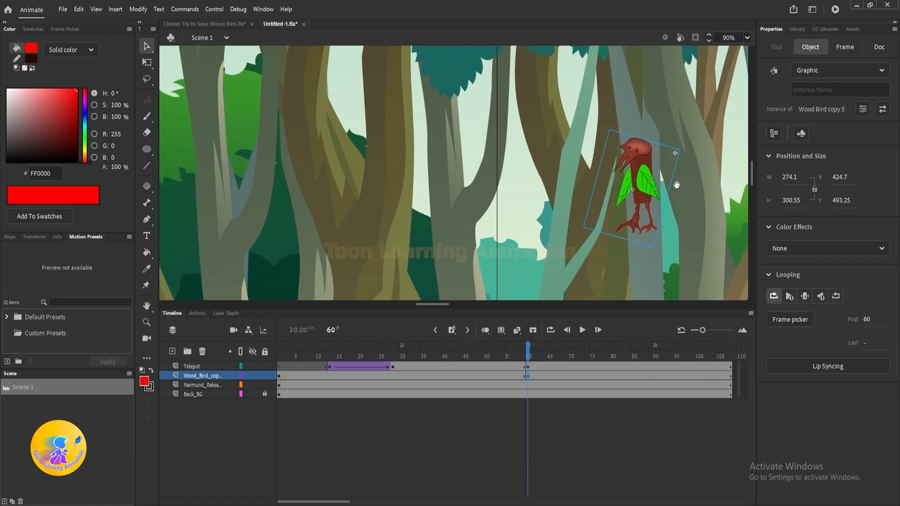
pyautogui.scroll(-2, 637, 186)
pyautogui.scroll(2, 638, 188)
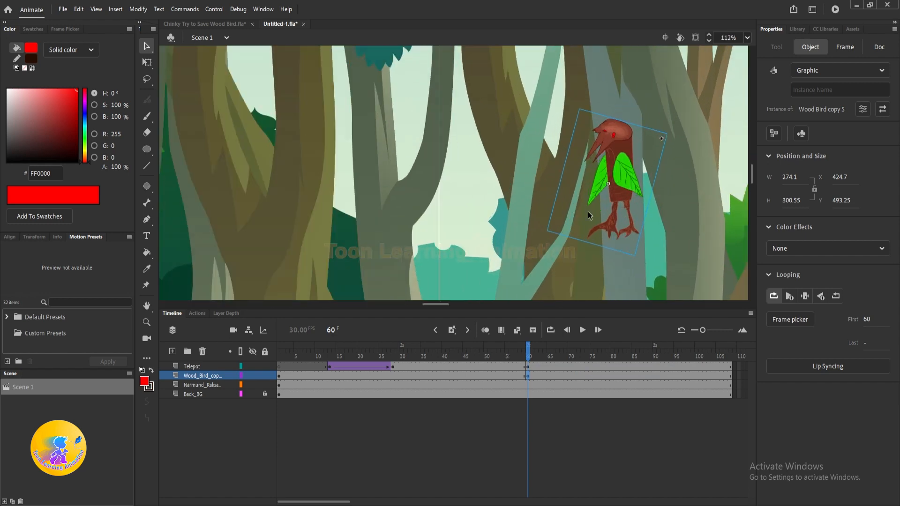
# - Clear the frame 60 keyframe from the Telepot layer
pyautogui.scroll(-4, 608, 183)
pyautogui.moveTo(516, 204); pyautogui.dragTo(659, 202)
pyautogui.moveTo(399, 201); pyautogui.dragTo(600, 204)
pyautogui.moveTo(361, 194); pyautogui.dragTo(424, 199)
pyautogui.moveTo(362, 177); pyautogui.dragTo(409, 176)
pyautogui.click(528, 367)
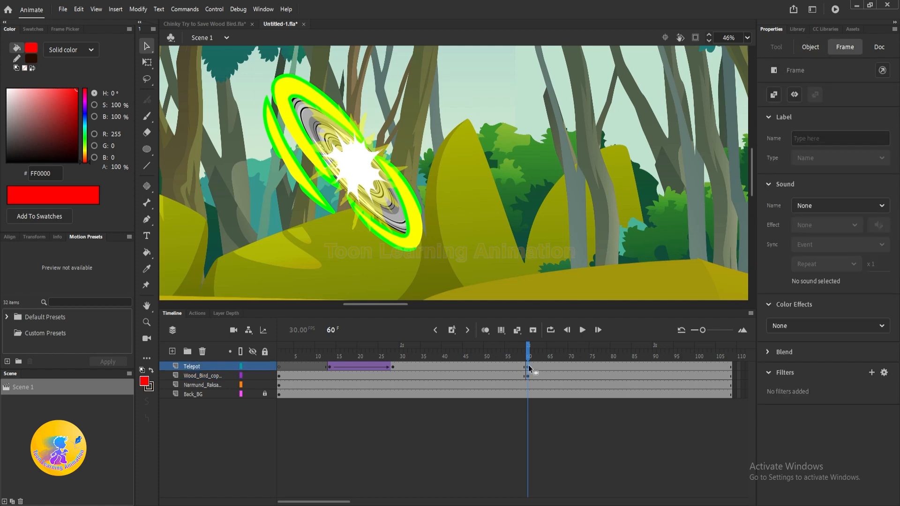
# - Play the animation around frame 60 and examine how the wood bird turns towards the portal
pyautogui.press('Return')
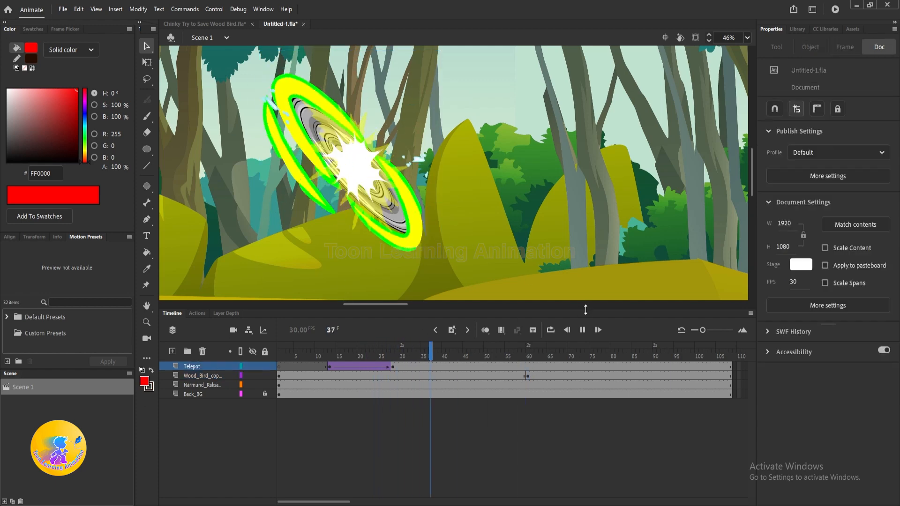
pyautogui.press('Return')
pyautogui.scroll(-2, 471, 195)
pyautogui.scroll(2, 478, 196)
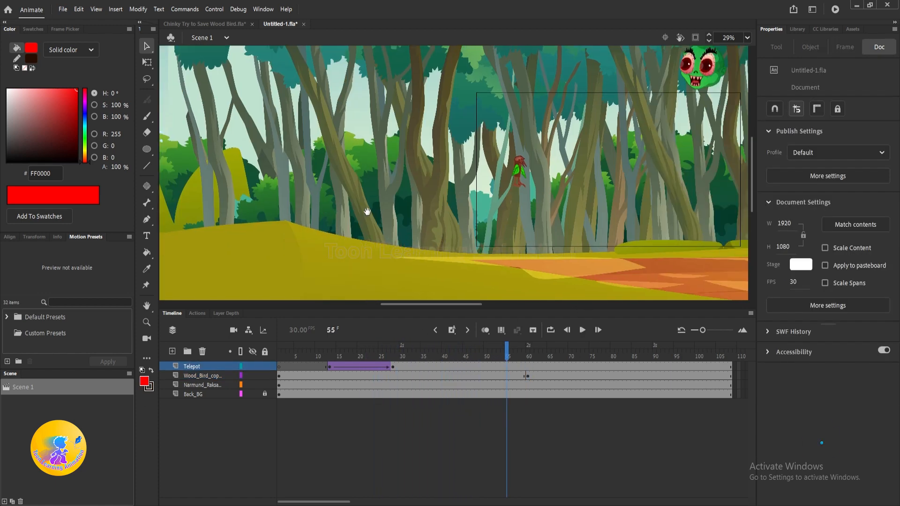
pyautogui.scroll(2, 515, 148)
pyautogui.press('Return')
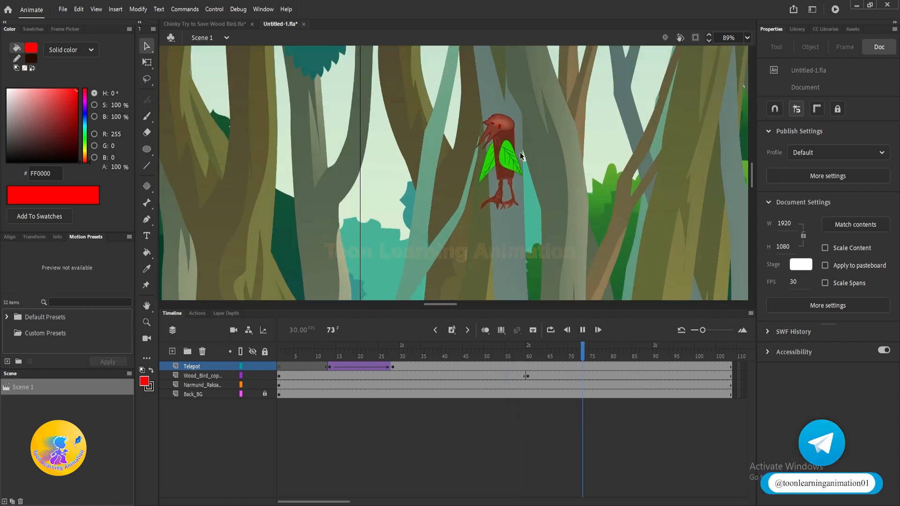
pyautogui.press('Return')
pyautogui.scroll(-2, 536, 123)
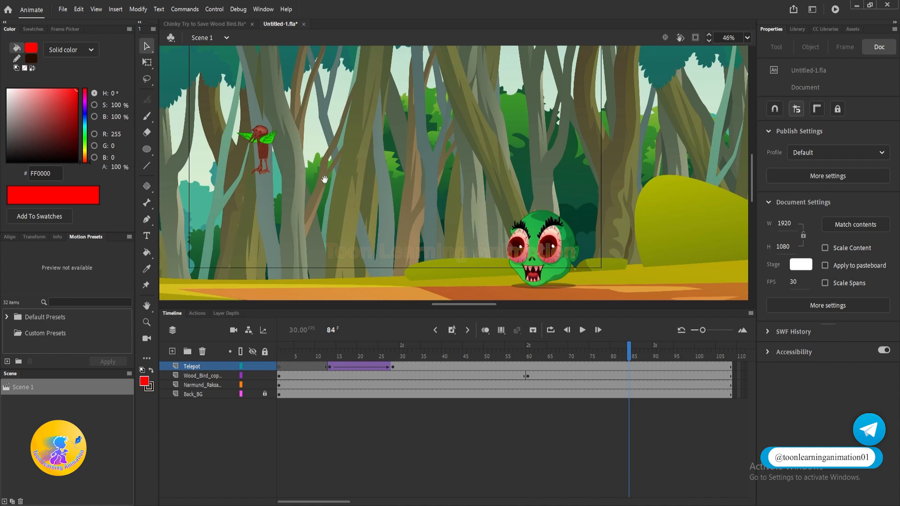
pyautogui.moveTo(325, 180); pyautogui.dragTo(439, 184)
pyautogui.scroll(3, 377, 175)
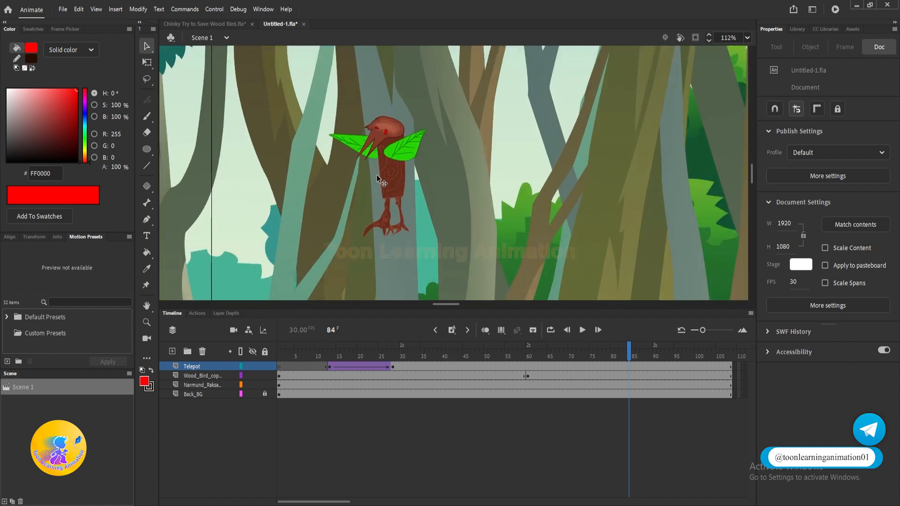
pyautogui.click(529, 349)
pyautogui.press('Return')
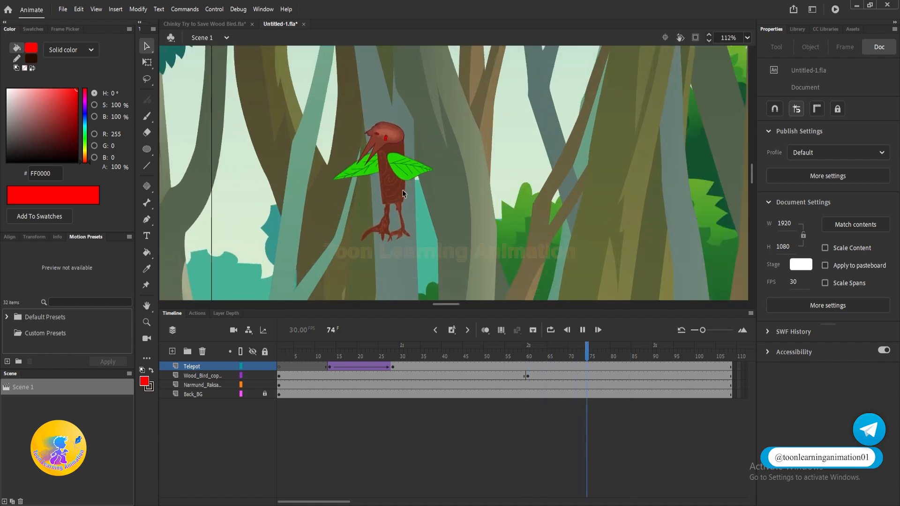
# - Insert a keyframe at frame 87 on the green monster's layer
pyautogui.moveTo(674, 247); pyautogui.dragTo(341, 102)
pyautogui.moveTo(454, 238); pyautogui.dragTo(266, 152)
pyautogui.scroll(-3, 558, 176)
pyautogui.moveTo(618, 223); pyautogui.dragTo(574, 225)
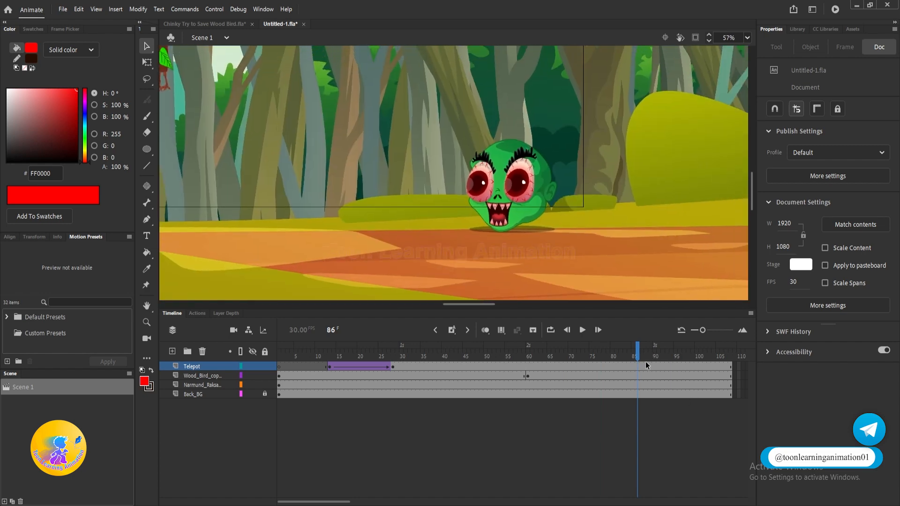
pyautogui.moveTo(640, 353); pyautogui.dragTo(643, 360)
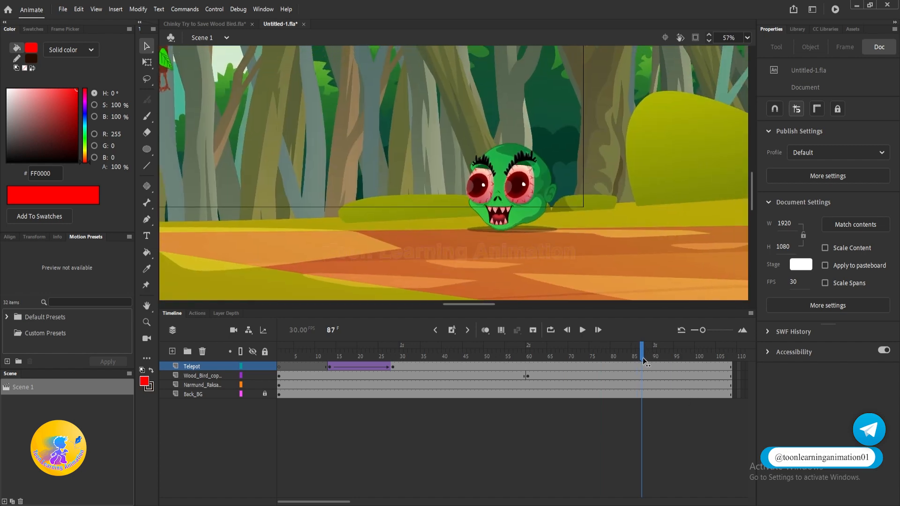
pyautogui.click(518, 204)
pyautogui.press('F6')
# - Extend all layers past frame 108 by inserting frames over the range from about frame 90 to 153
pyautogui.moveTo(646, 355); pyautogui.dragTo(839, 351)
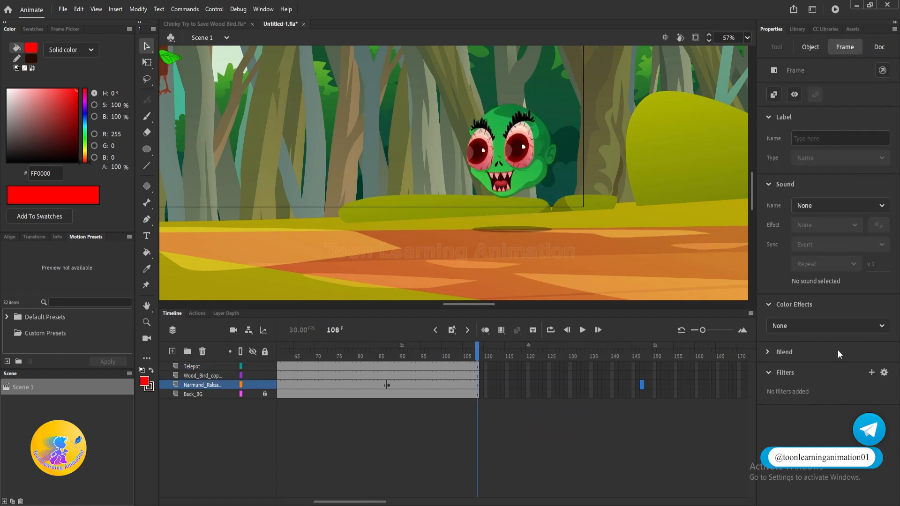
pyautogui.moveTo(402, 367); pyautogui.dragTo(667, 395)
pyautogui.press('F5')
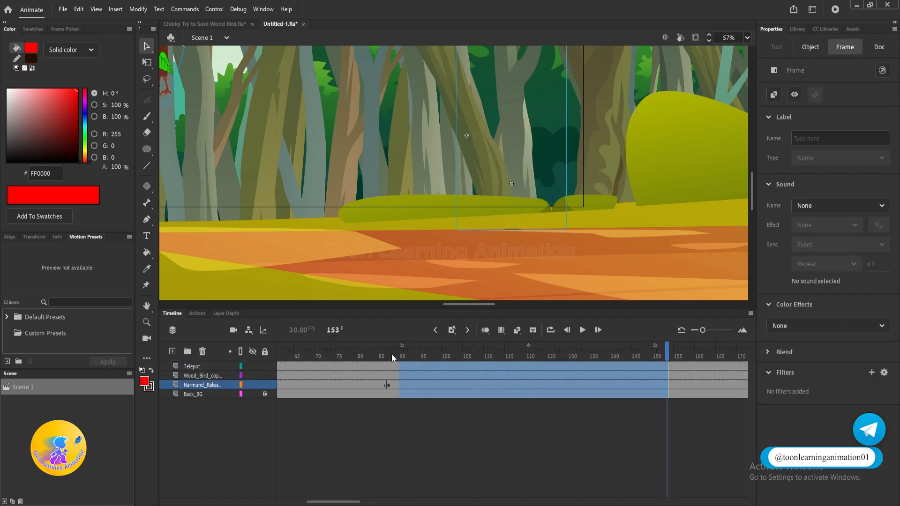
# - Move the green monster at frame 87 away from the bird to about X 2426.3 and lower its looping first frame
pyautogui.click(390, 354)
pyautogui.moveTo(520, 189); pyautogui.dragTo(772, 189)
pyautogui.moveTo(688, 209); pyautogui.dragTo(482, 207)
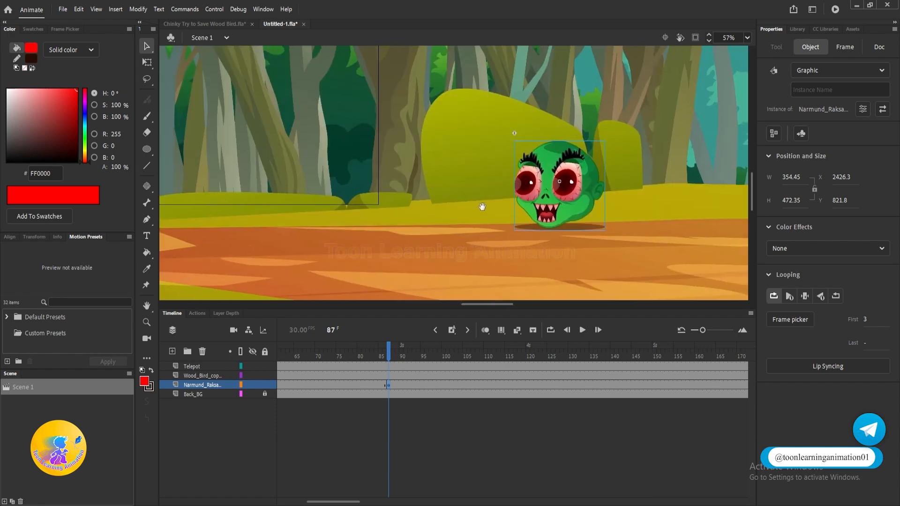
pyautogui.moveTo(866, 319); pyautogui.dragTo(762, 320)
pyautogui.moveTo(473, 174); pyautogui.dragTo(539, 177)
# - Find the monster's take-off point after frame 87 and insert a keyframe at frame 90 on its layer
pyautogui.click(445, 383)
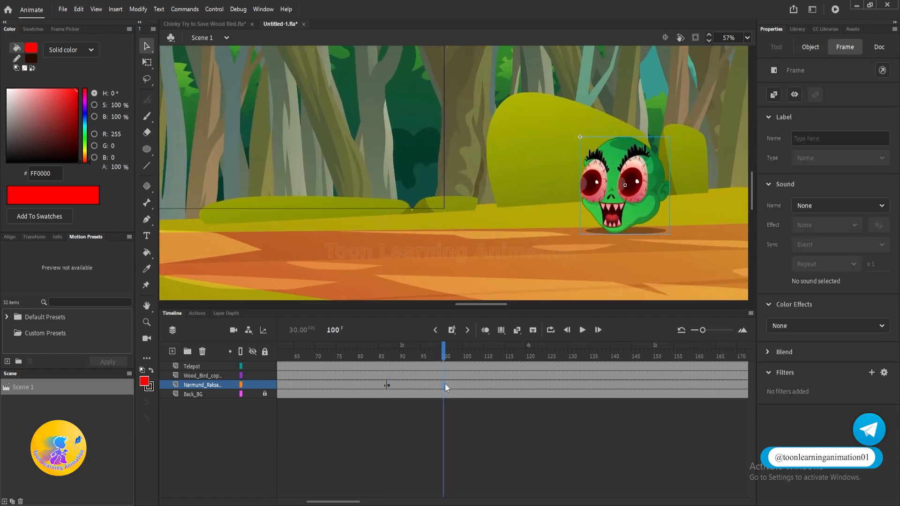
pyautogui.click(388, 353)
pyautogui.moveTo(389, 353); pyautogui.dragTo(402, 366)
pyautogui.click(402, 384)
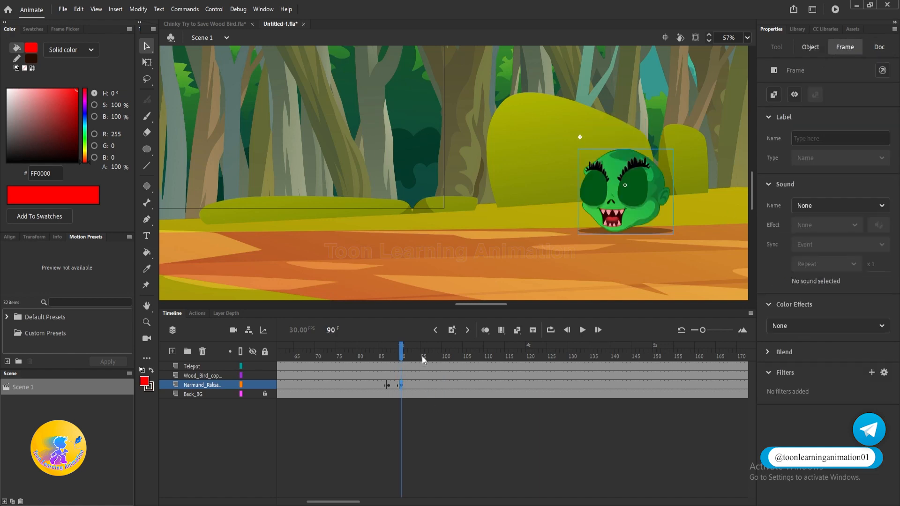
pyautogui.moveTo(402, 357)
pyautogui.mouseDown()
pyautogui.moveTo(465, 376)
pyautogui.moveTo(401, 373)
pyautogui.mouseUp()
# - Insert a keyframe at frame 105 on the monster layer and create a classic tween from frame 90 to 105
pyautogui.scroll(-5, 516, 226)
pyautogui.scroll(2, 516, 226)
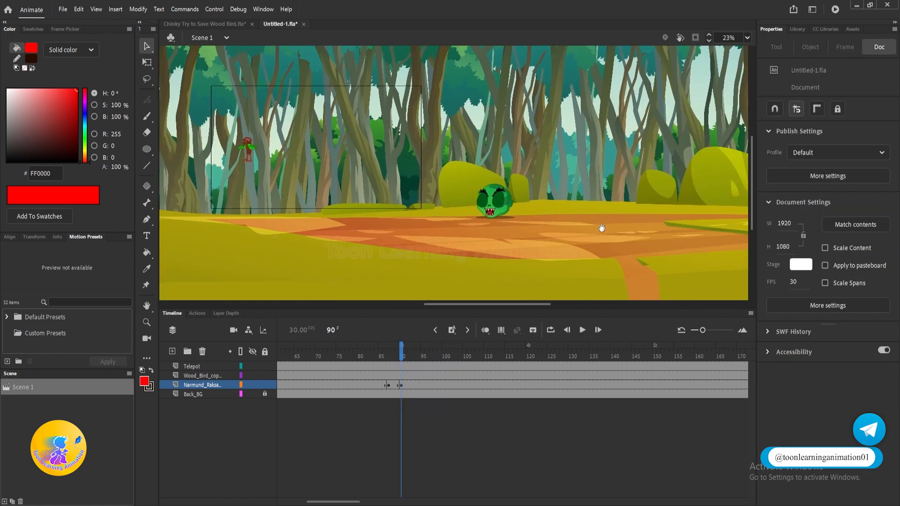
pyautogui.moveTo(403, 354); pyautogui.dragTo(467, 359)
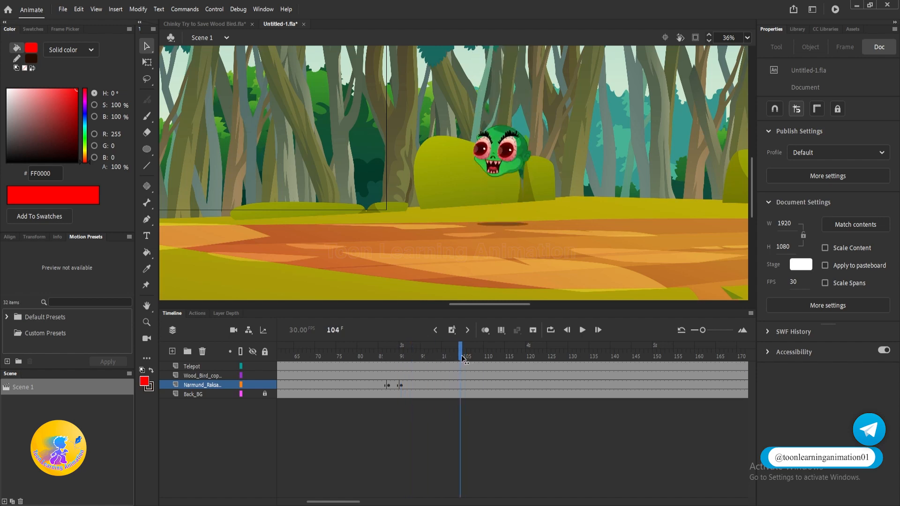
pyautogui.scroll(5, 504, 176)
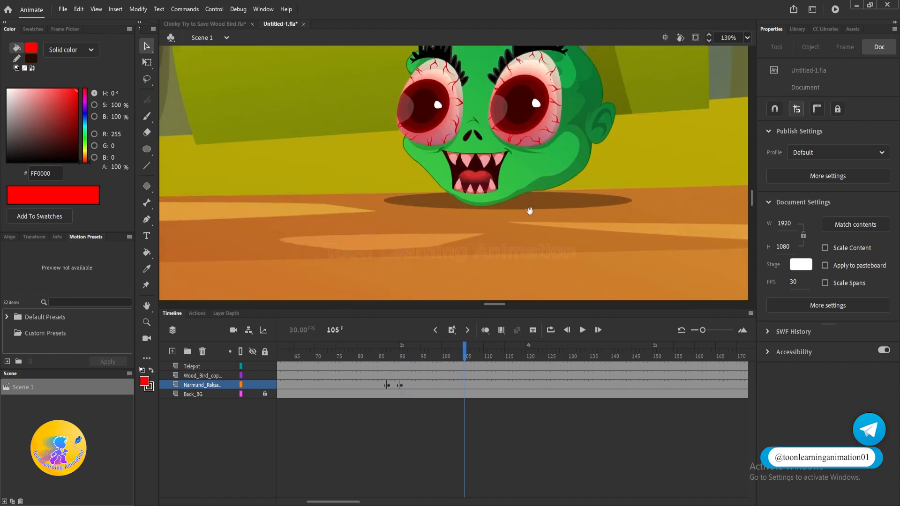
pyautogui.click(462, 385)
pyautogui.press('F6')
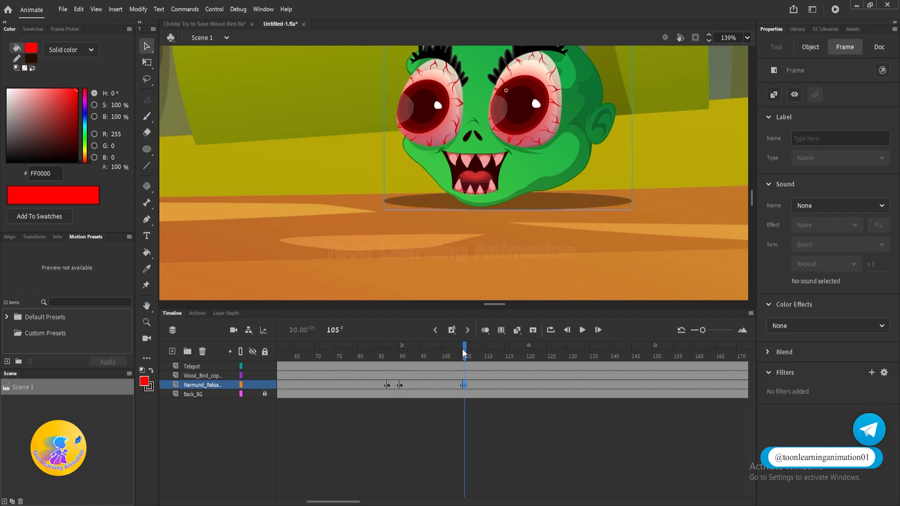
pyautogui.moveTo(464, 354); pyautogui.dragTo(421, 357)
pyautogui.rightClick(421, 385)
pyautogui.click(441, 100)
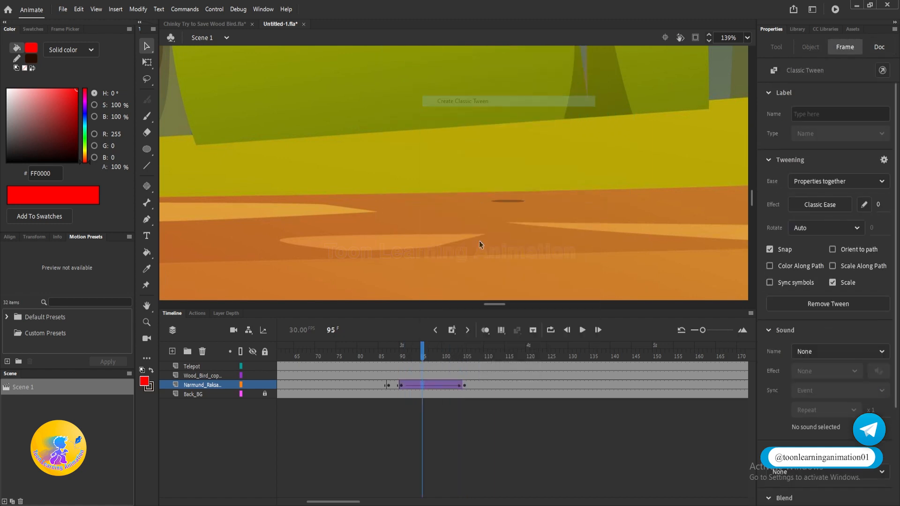
# - Move the green monster at frame 105 towards the bird, to about X 1815.75 at the same height
pyautogui.click(465, 386)
pyautogui.scroll(-4, 510, 200)
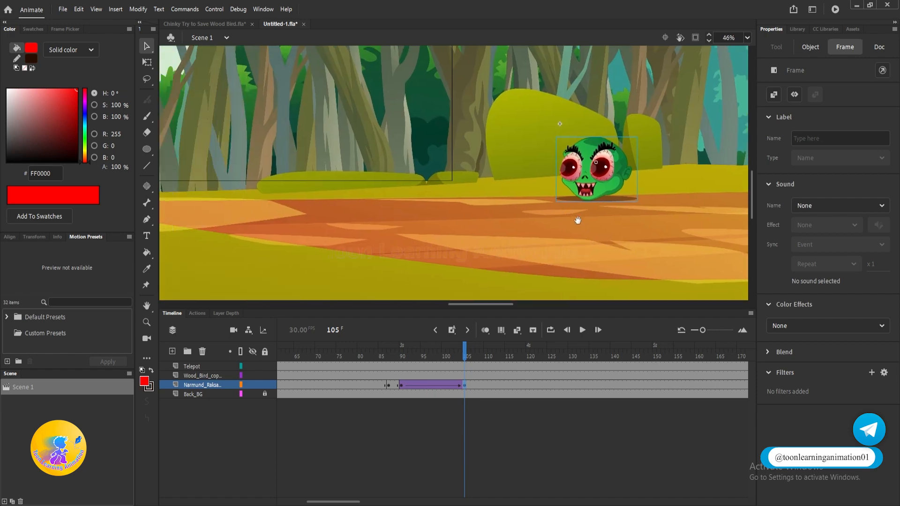
pyautogui.moveTo(592, 203); pyautogui.dragTo(466, 202)
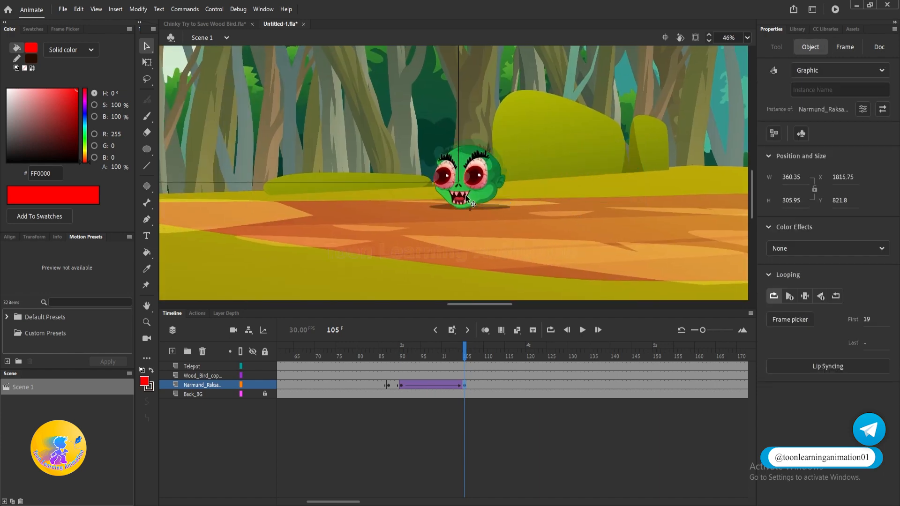
# - Scrub and play the monster's jump from frame 90 onwards to review its motion and landing
pyautogui.moveTo(418, 348); pyautogui.dragTo(461, 353)
pyautogui.click(455, 195)
pyautogui.scroll(-3, 455, 195)
pyautogui.scroll(2, 443, 212)
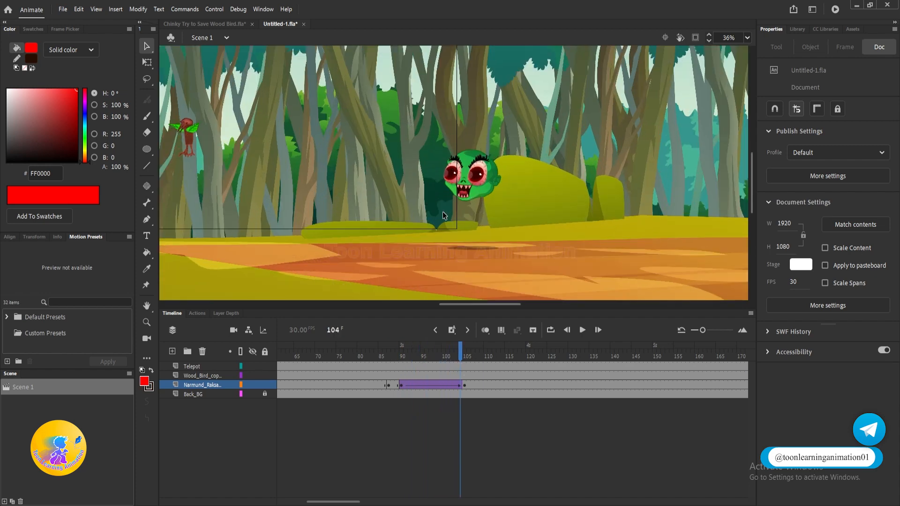
pyautogui.moveTo(402, 357); pyautogui.dragTo(544, 361)
pyautogui.press('Return')
pyautogui.press('Return')
# - Insert a keyframe at frame 109 on the green monster's layer
pyautogui.scroll(2, 464, 253)
pyautogui.click(483, 385)
pyautogui.press('F6')
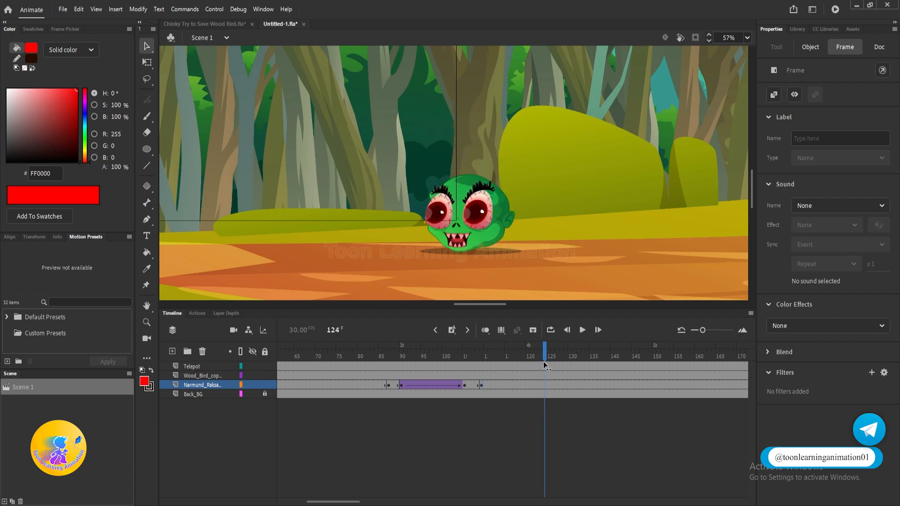
# - Insert a keyframe at frame 124 on the green monster's layer and move the monster towards the bird, to X 756.8, Y 916.05
pyautogui.click(544, 385)
pyautogui.hotkey('ctrl', '-')
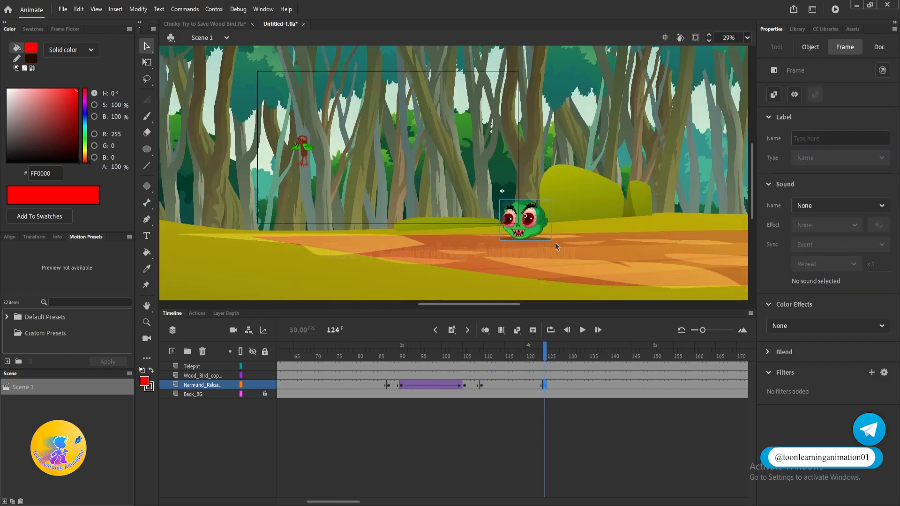
pyautogui.moveTo(555, 243); pyautogui.dragTo(472, 230)
pyautogui.scroll(1, 453, 235)
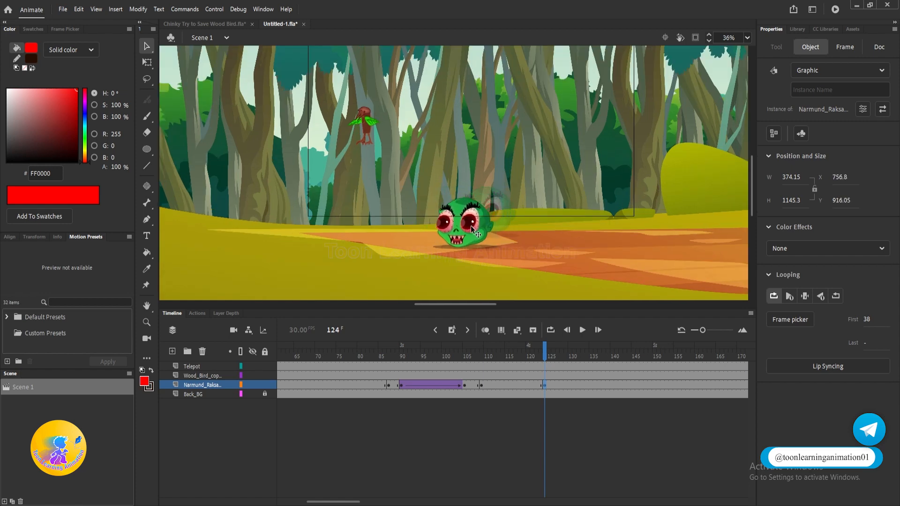
# - Create a classic tween from frame 109 to 124 on the monster's layer and play back the second jump
pyautogui.rightClick(503, 392)
pyautogui.click(530, 124)
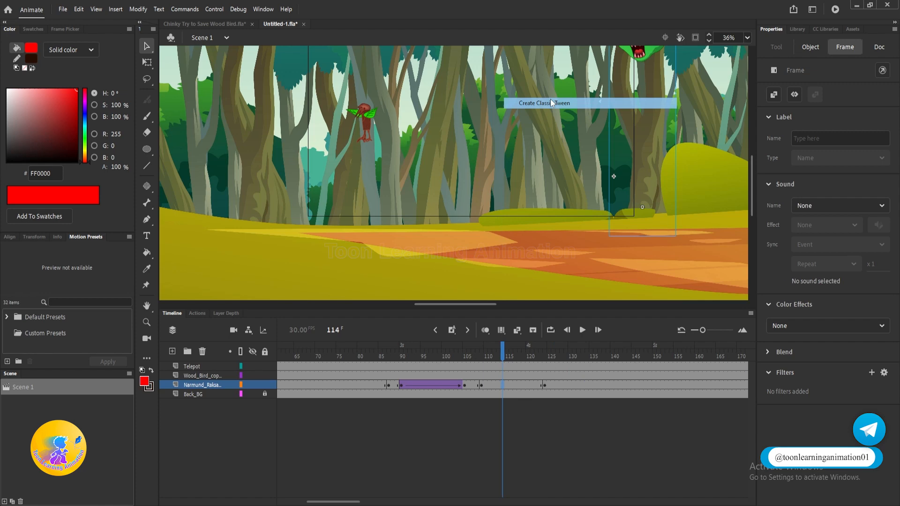
pyautogui.click(351, 356)
pyautogui.press('Return')
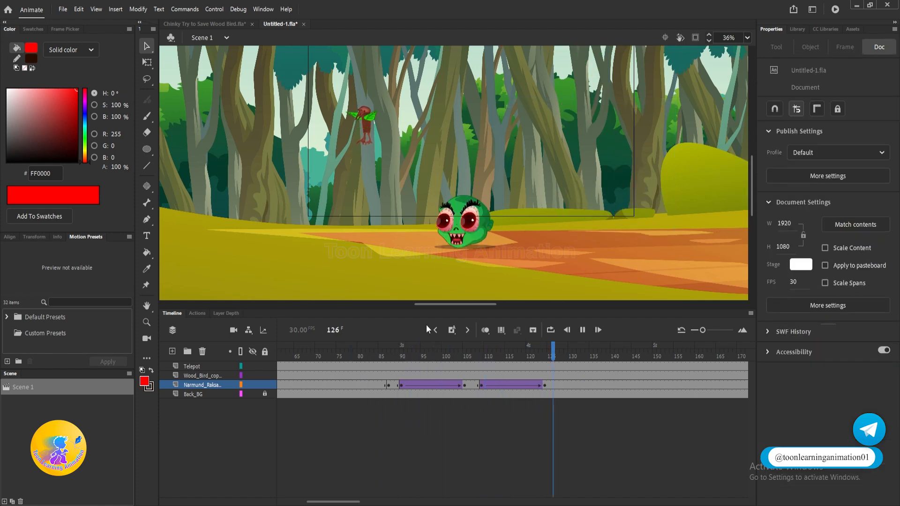
pyautogui.moveTo(372, 347); pyautogui.dragTo(402, 342)
pyautogui.press('Return')
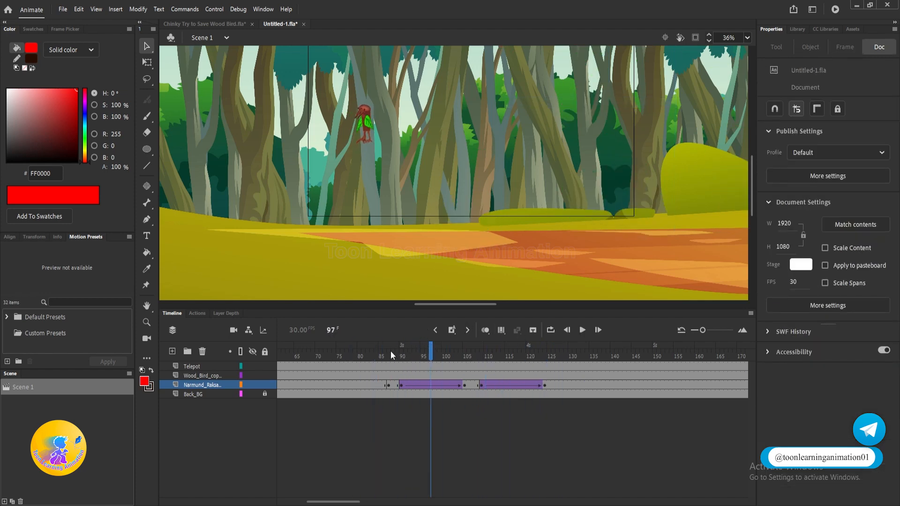
pyautogui.press('Return')
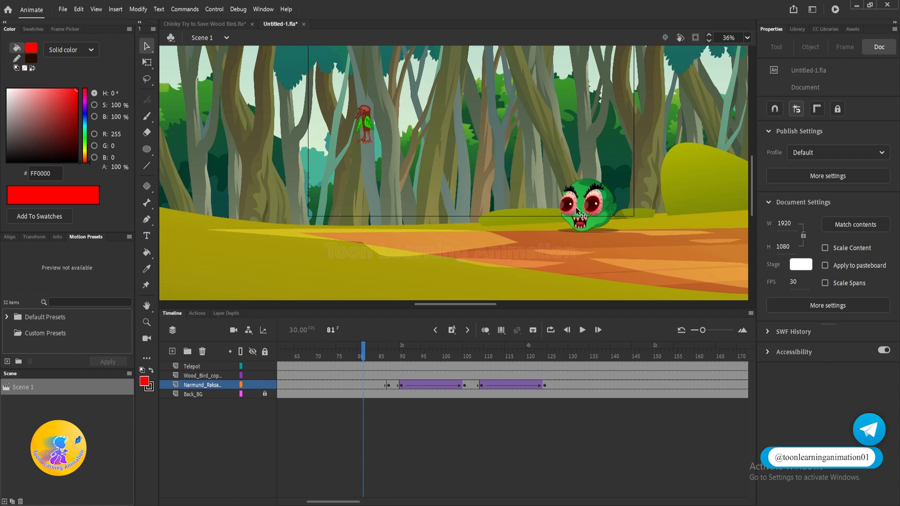
# - Delete the green monster from the first keyframe of its layer and play the timeline through its jumps
pyautogui.hotkey('shift', ',')
pyautogui.click(598, 201)
pyautogui.press('Delete')
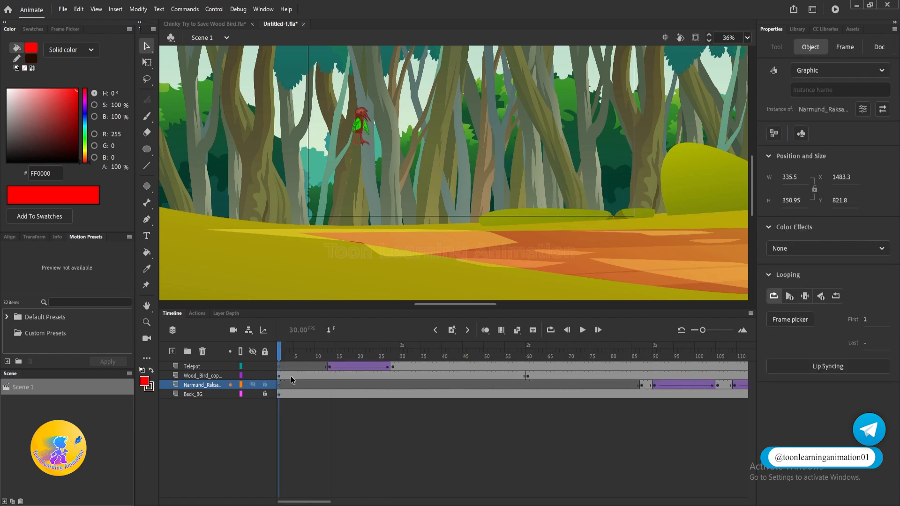
pyautogui.moveTo(296, 359); pyautogui.dragTo(349, 370)
pyautogui.press('Return')
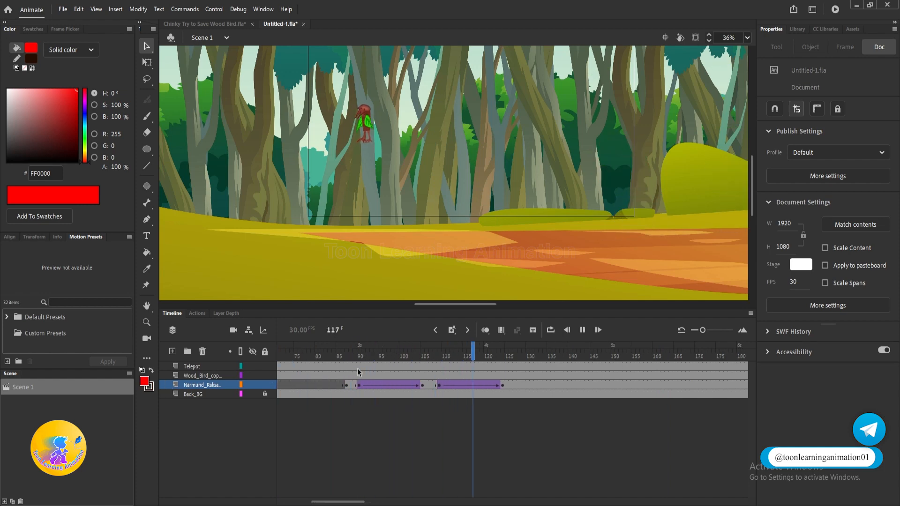
pyautogui.press('Return')
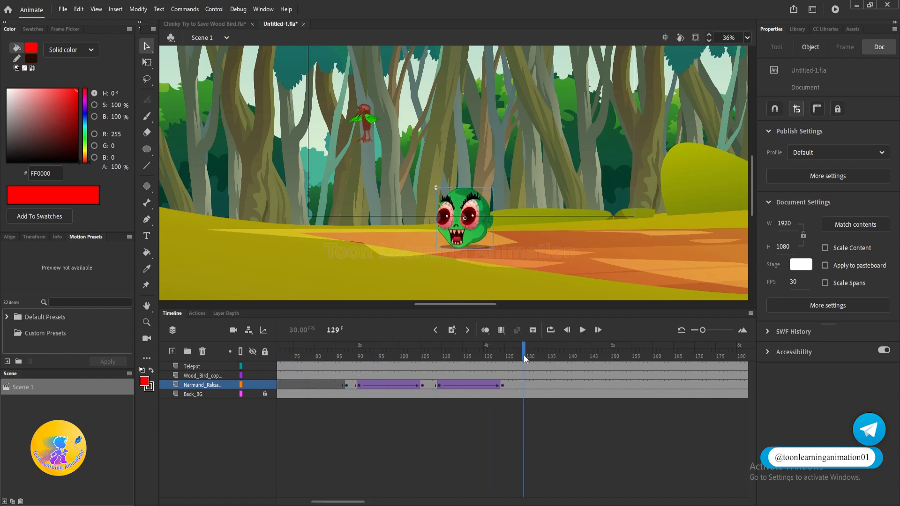
# - Insert a keyframe at frame 132 on the monster's layer, and at frame 147 move the monster past the bird at the same height
pyautogui.moveTo(524, 355); pyautogui.dragTo(539, 369)
pyautogui.click(536, 390)
pyautogui.press('F7')
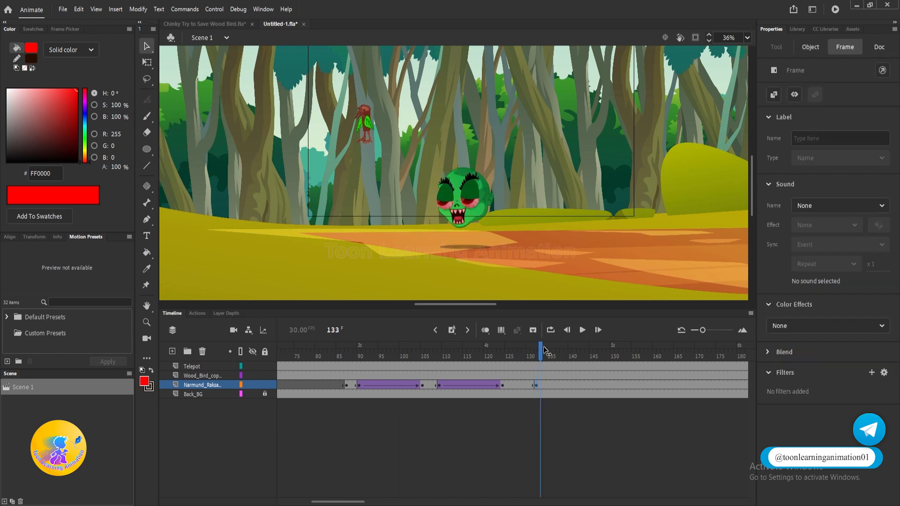
pyautogui.click(567, 356)
pyautogui.moveTo(580, 370); pyautogui.dragTo(597, 381)
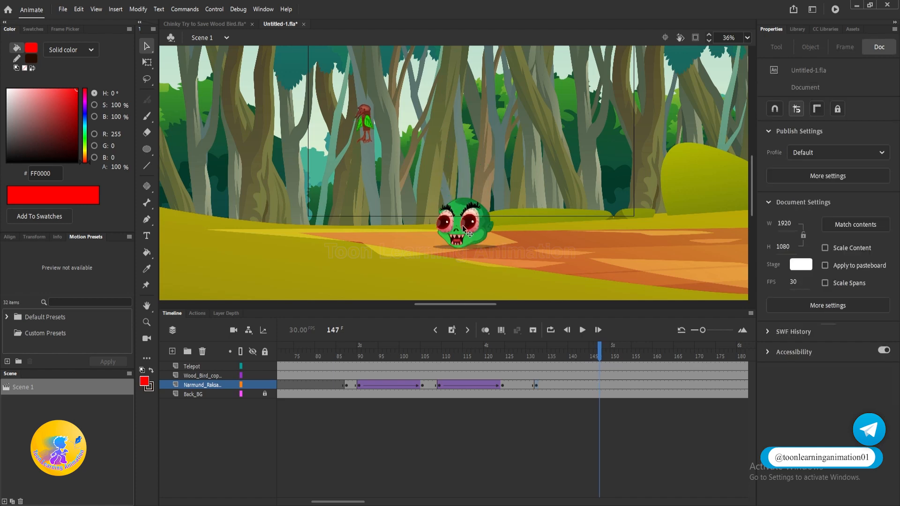
pyautogui.moveTo(465, 233); pyautogui.dragTo(286, 234)
# - Create a classic tween from frame 132 to 147 on the monster's layer and review the third jump
pyautogui.rightClick(551, 385)
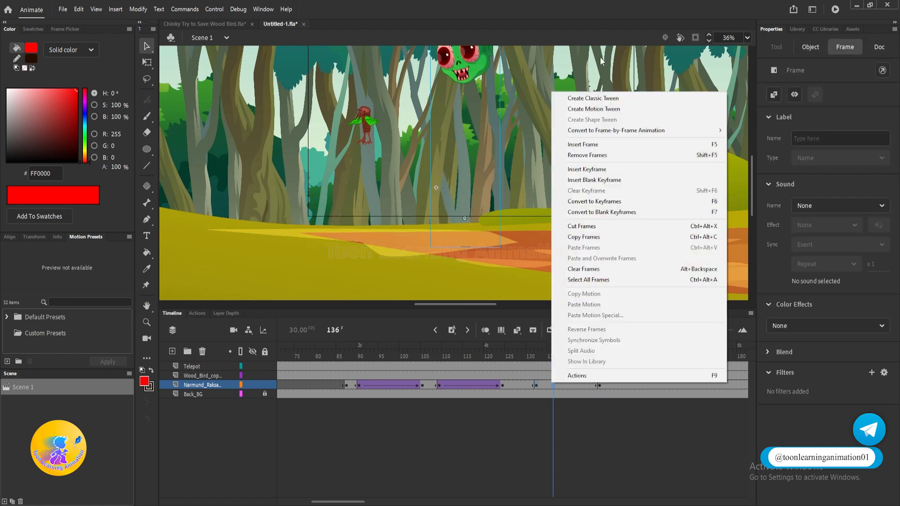
pyautogui.click(575, 95)
pyautogui.press('Return')
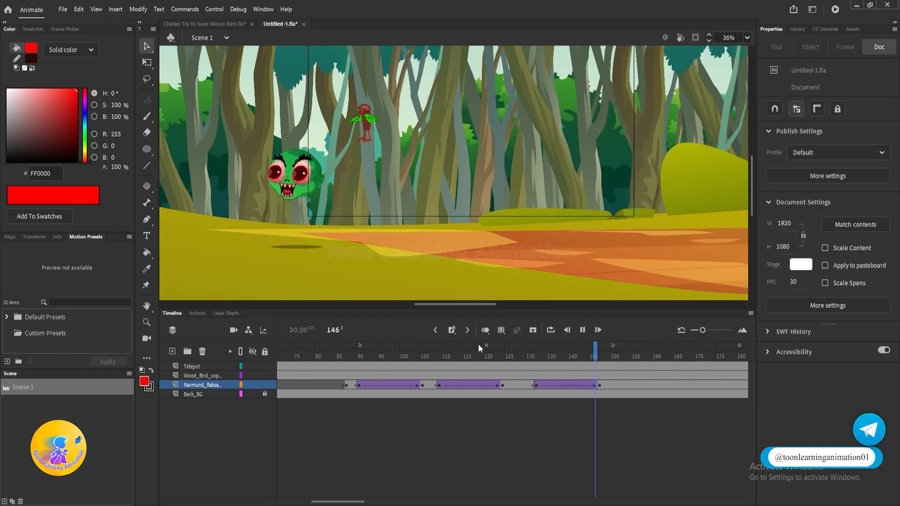
pyautogui.moveTo(495, 356); pyautogui.dragTo(553, 356)
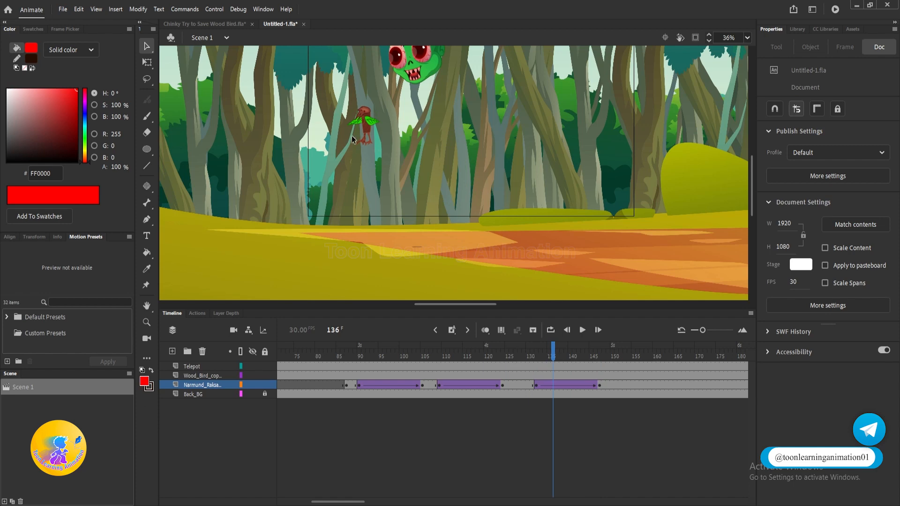
# - Move the green monster at frame 147 farther past the bird, keeping it on the ground
pyautogui.scroll(3, 352, 139)
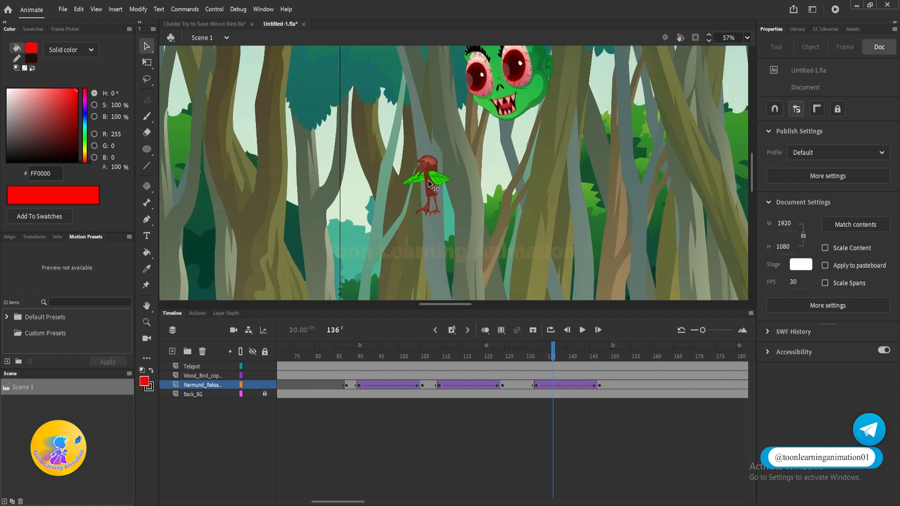
pyautogui.scroll(-3, 432, 186)
pyautogui.moveTo(556, 356); pyautogui.dragTo(600, 361)
pyautogui.moveTo(504, 243); pyautogui.dragTo(572, 208)
pyautogui.moveTo(413, 229); pyautogui.dragTo(312, 228)
pyautogui.click(599, 385)
# - Shift the green monster at frame 124 closer to the bird, to X 577.05, Y 916.05, and play the result
pyautogui.moveTo(510, 354)
pyautogui.mouseDown()
pyautogui.moveTo(555, 359)
pyautogui.moveTo(503, 353)
pyautogui.mouseUp()
pyautogui.moveTo(590, 241); pyautogui.dragTo(562, 241)
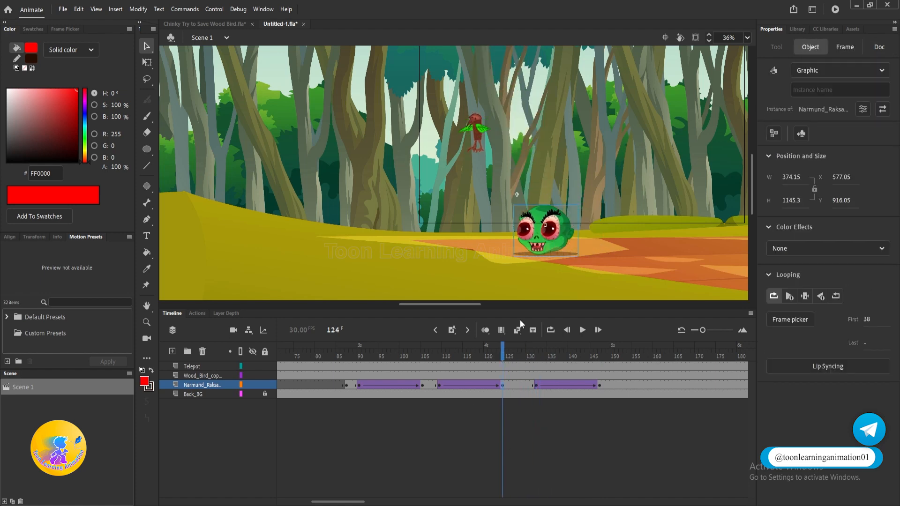
pyautogui.click(460, 357)
pyautogui.press('Return')
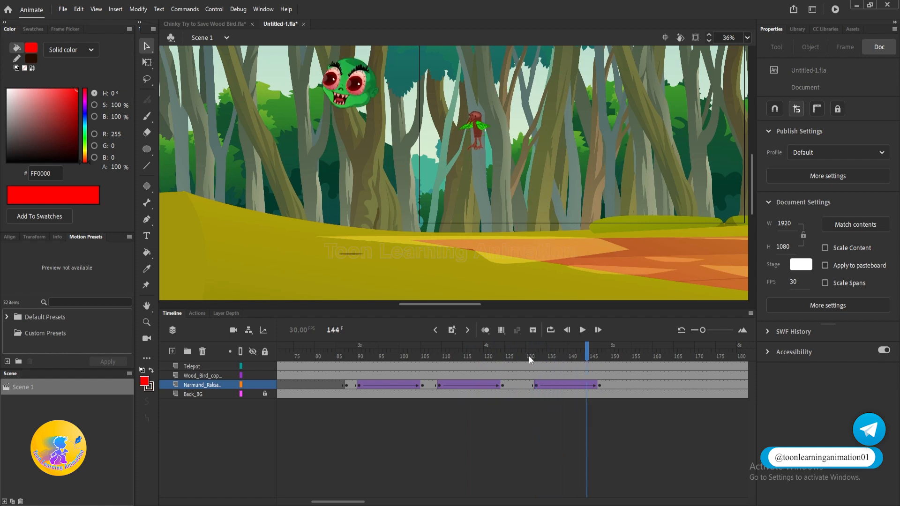
# - Rebuild the monster's keyframe at frame 132 with its frame 124 position, recreate the classic tween to frame 147 and play it
pyautogui.click(536, 387)
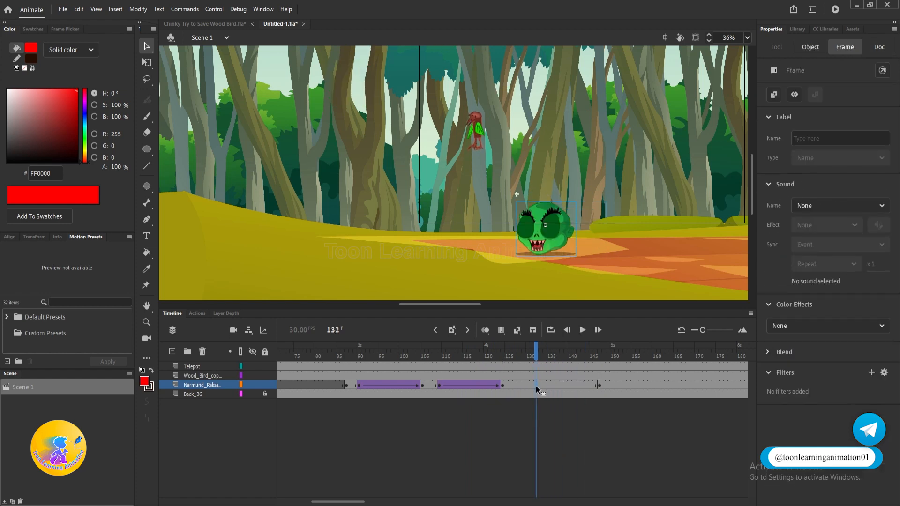
pyautogui.rightClick(536, 386)
pyautogui.click(578, 103)
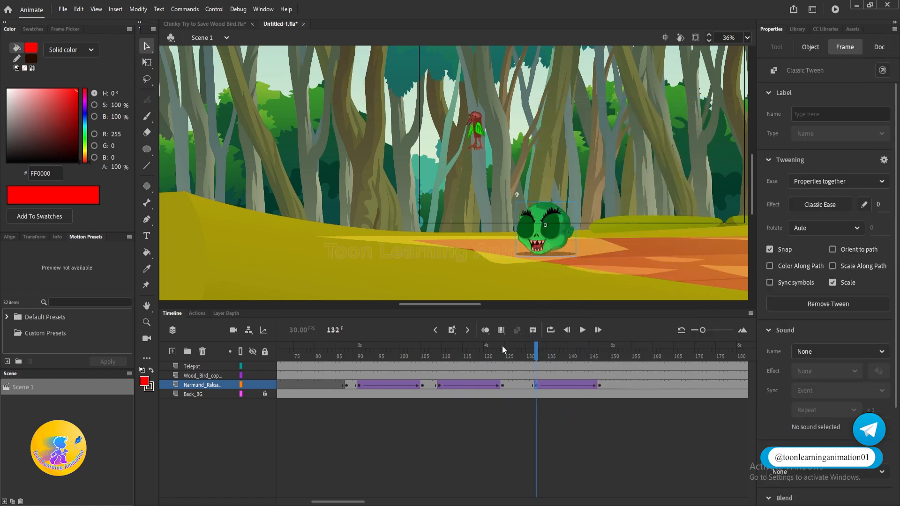
pyautogui.click(476, 357)
pyautogui.press('Return')
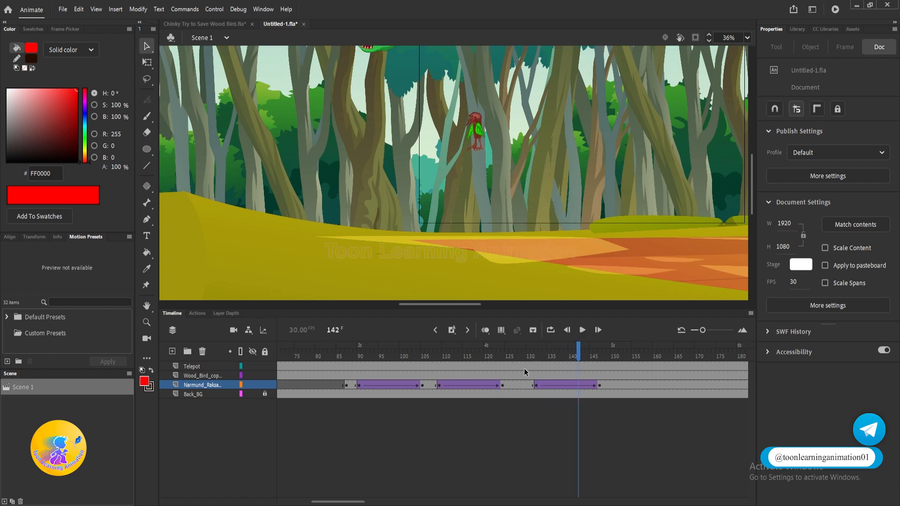
# - Insert a keyframe at frame 135 on the wood bird's layer, where the monster's mouth reaches the bird
pyautogui.moveTo(526, 357); pyautogui.dragTo(550, 364)
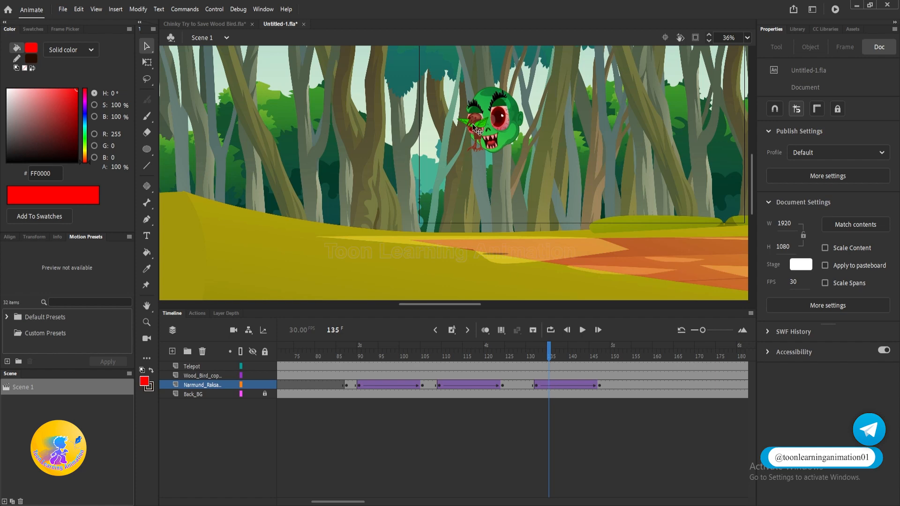
pyautogui.scroll(5, 472, 126)
pyautogui.click(488, 159)
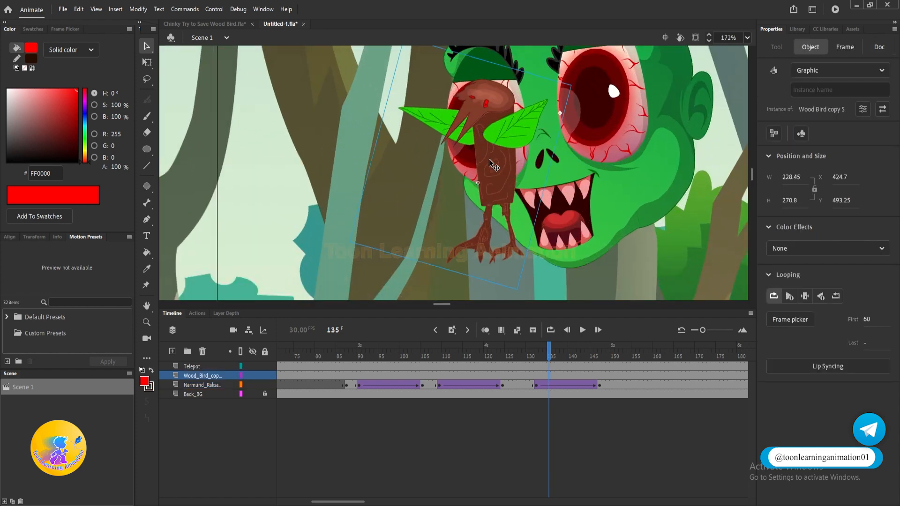
pyautogui.scroll(-5, 488, 159)
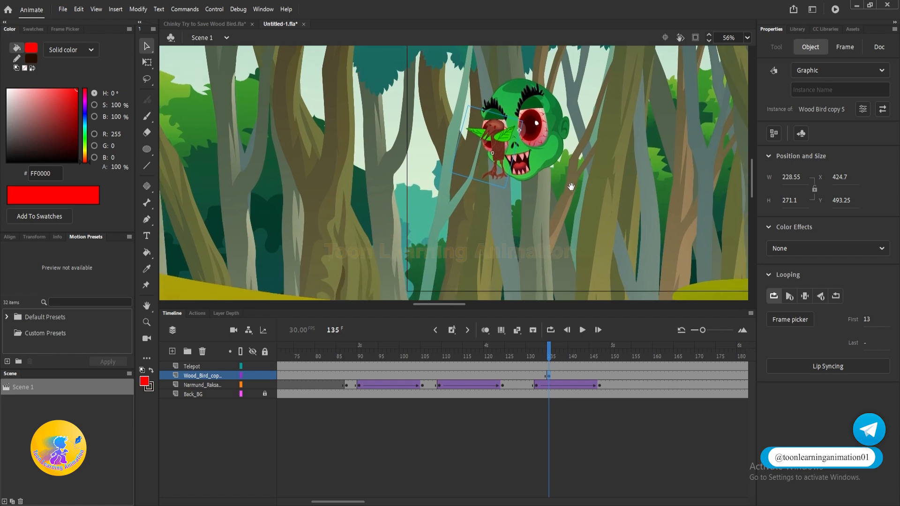
pyautogui.scroll(-2, 559, 187)
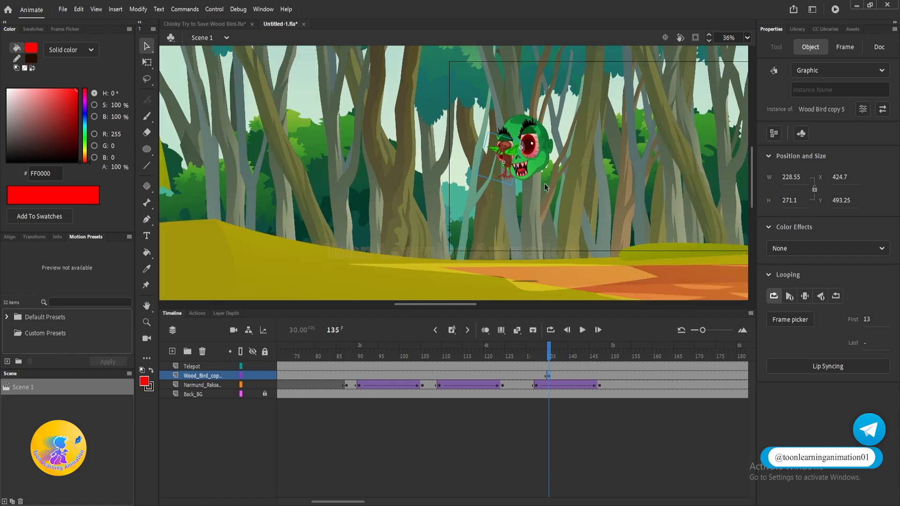
# - Insert a keyframe at frame 135 on the monster's layer and move the airborne monster at frame 143 back towards the bird and slightly higher
pyautogui.click(550, 385)
pyautogui.press('F6')
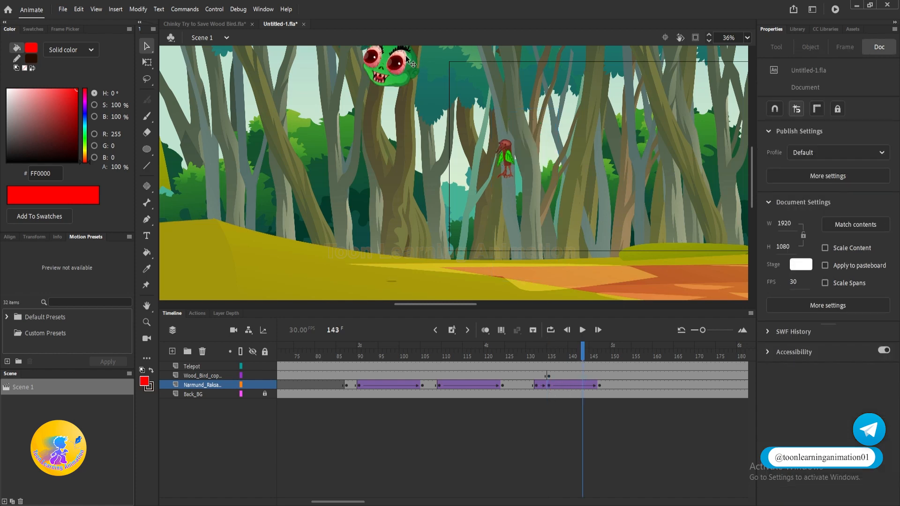
pyautogui.moveTo(406, 60); pyautogui.dragTo(499, 46)
# - Play and scrub the monster's third jump to examine how it meets the bird around frame 135
pyautogui.click(541, 354)
pyautogui.press('Return')
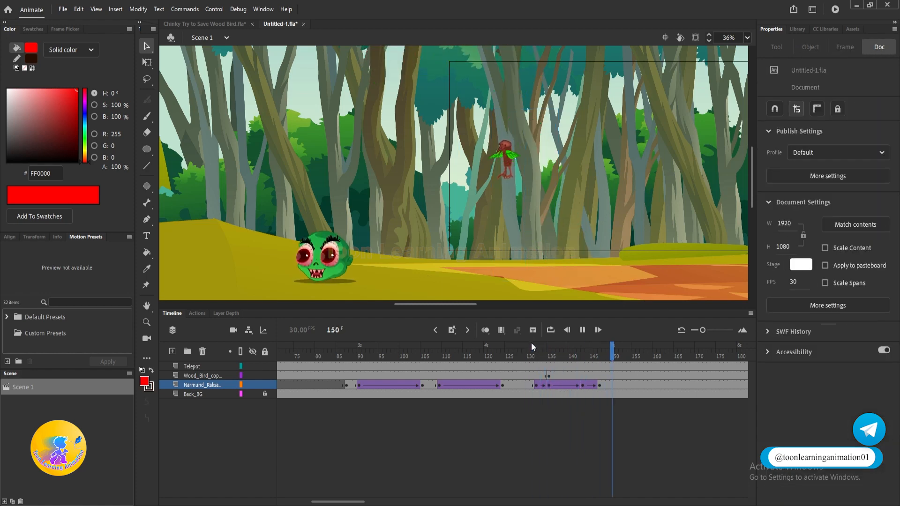
pyautogui.click(554, 359)
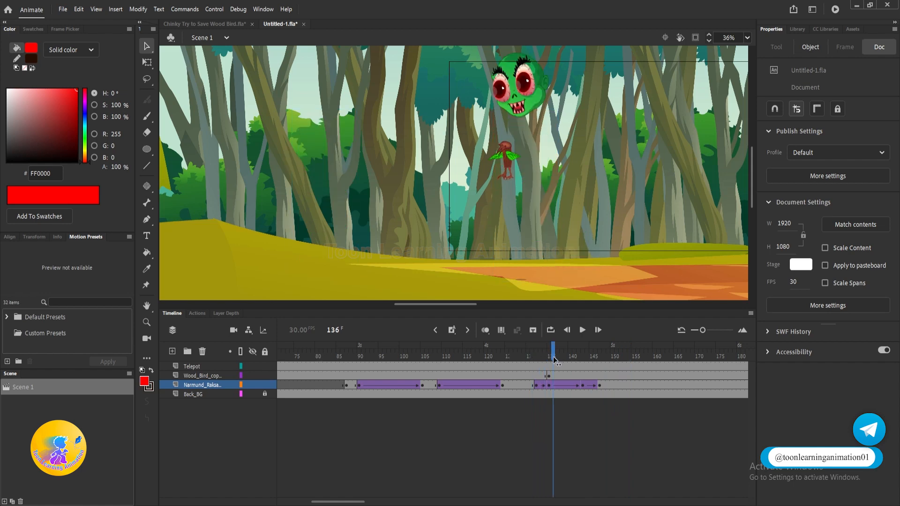
pyautogui.scroll(5, 505, 172)
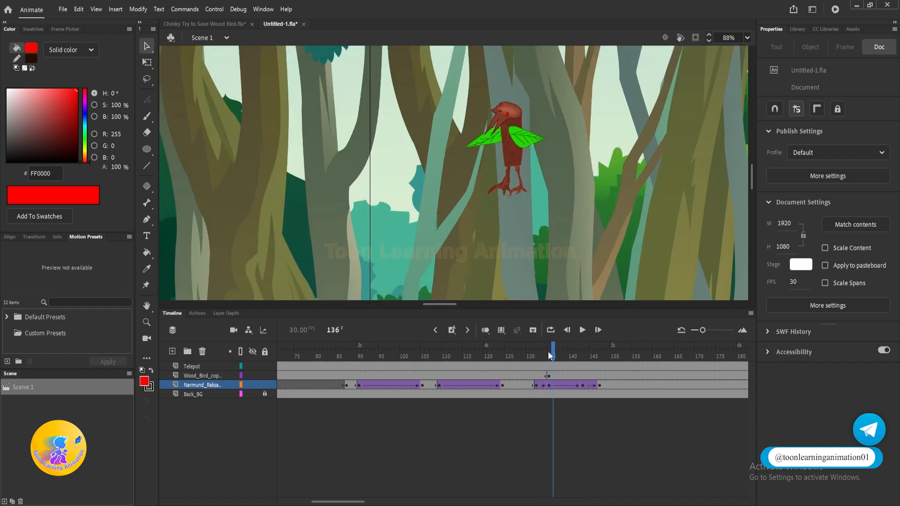
pyautogui.click(533, 351)
pyautogui.press('Return')
pyautogui.press('Return')
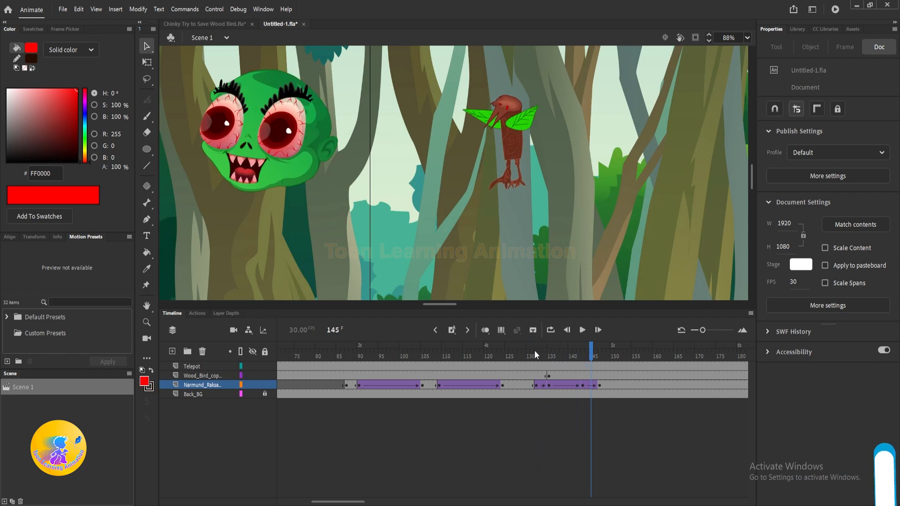
pyautogui.moveTo(534, 352); pyautogui.dragTo(540, 352)
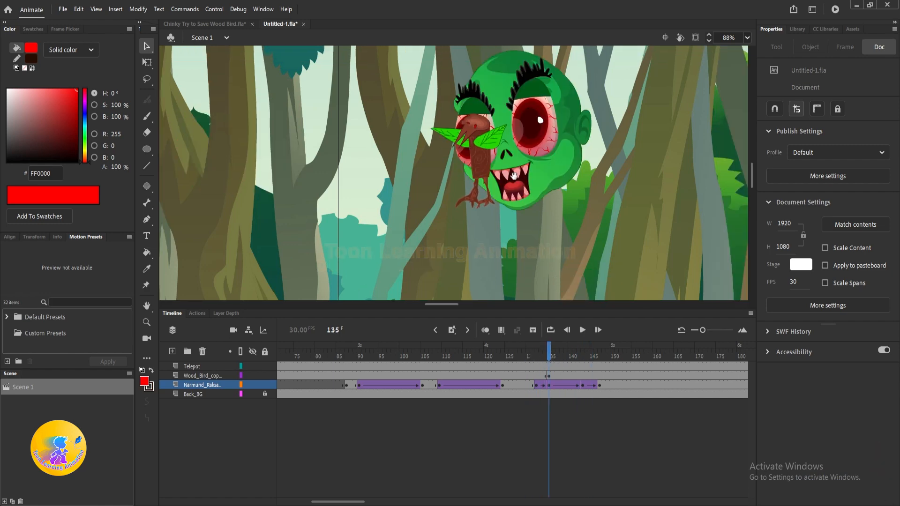
pyautogui.moveTo(515, 177); pyautogui.dragTo(555, 162)
# - Insert a keyframe at frame 142 on the wood bird's layer
pyautogui.click(549, 376)
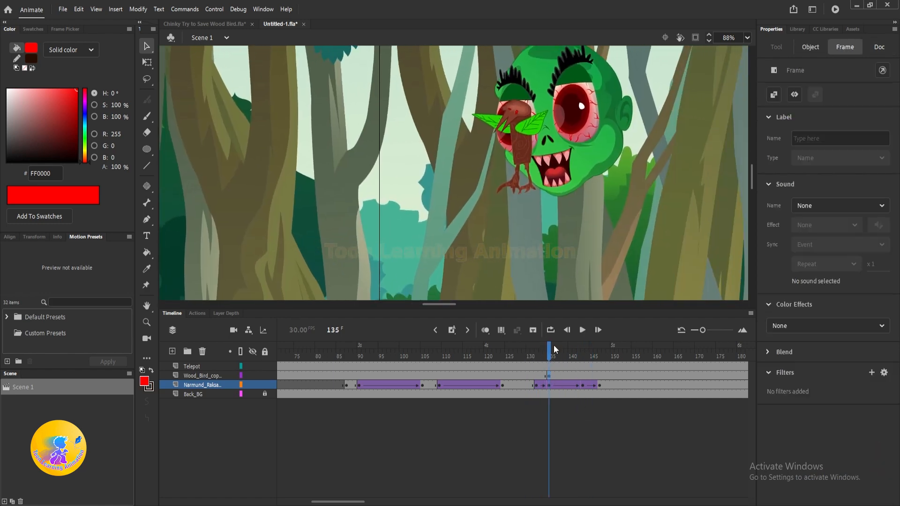
pyautogui.click(578, 376)
pyautogui.press('F6')
pyautogui.scroll(-2, 616, 182)
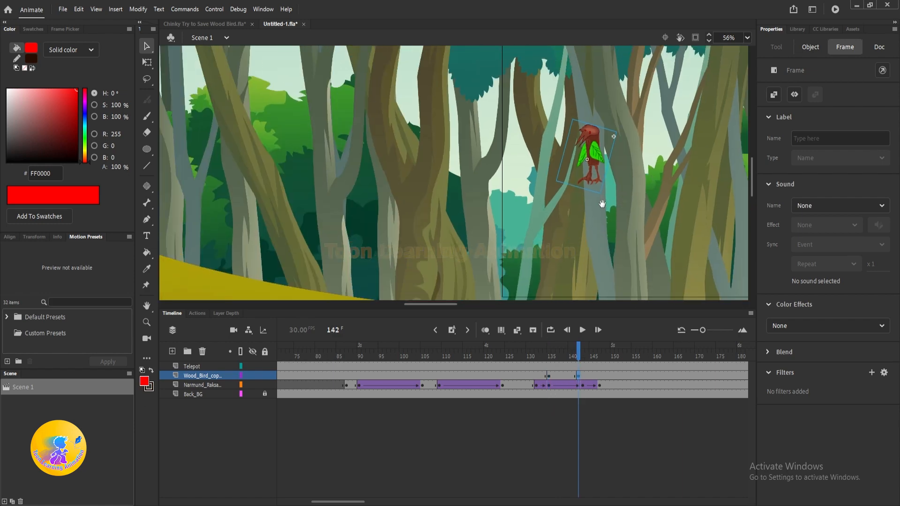
# - Move the wood bird at frame 142 away from the monster towards the portal, to X -763.75, Y 584.2
pyautogui.scroll(1, 600, 161)
pyautogui.click(598, 160)
pyautogui.press('q')
pyautogui.moveTo(598, 160); pyautogui.dragTo(208, 192)
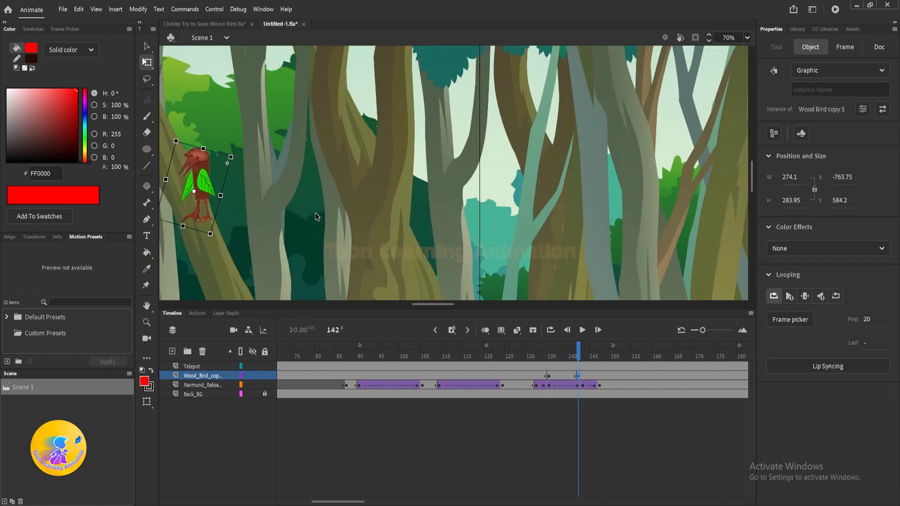
pyautogui.moveTo(327, 216); pyautogui.dragTo(639, 200)
pyautogui.moveTo(383, 193); pyautogui.dragTo(484, 184)
pyautogui.scroll(-3, 485, 122)
pyautogui.scroll(5, 463, 140)
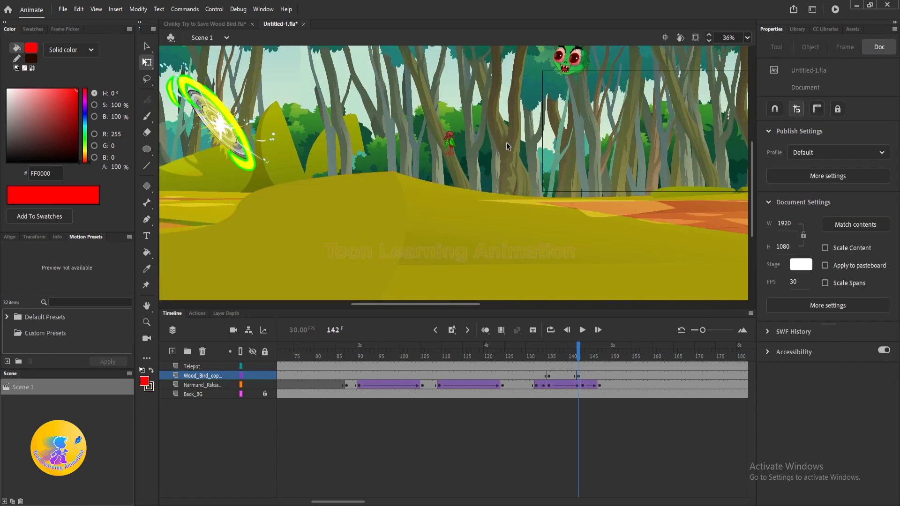
pyautogui.click(501, 169)
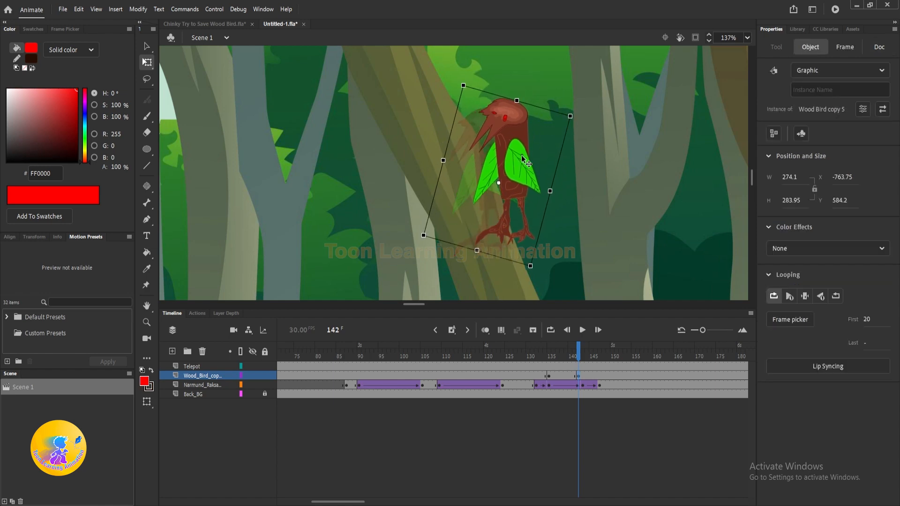
# - Create a classic tween on the wood bird's layer between frames 135 and 142
pyautogui.scroll(-3, 469, 154)
pyautogui.rightClick(565, 376)
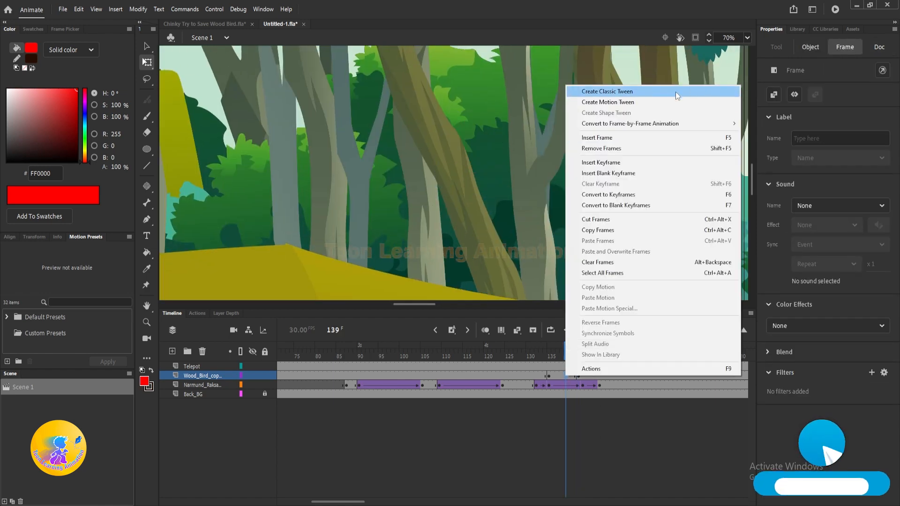
pyautogui.click(676, 92)
# - Rotate the wood bird at frame 135 counter-clockwise so it leans away from the monster
pyautogui.click(540, 356)
pyautogui.moveTo(541, 352); pyautogui.dragTo(550, 353)
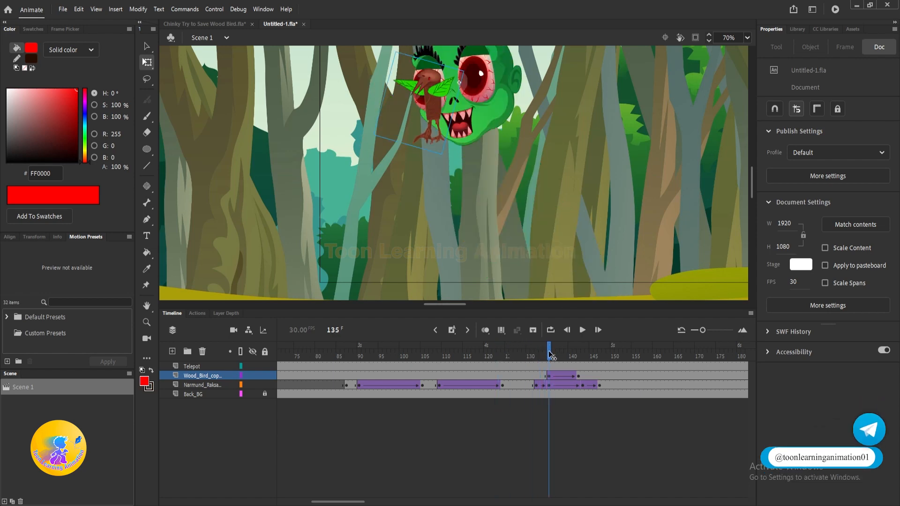
pyautogui.click(548, 375)
pyautogui.click(447, 118)
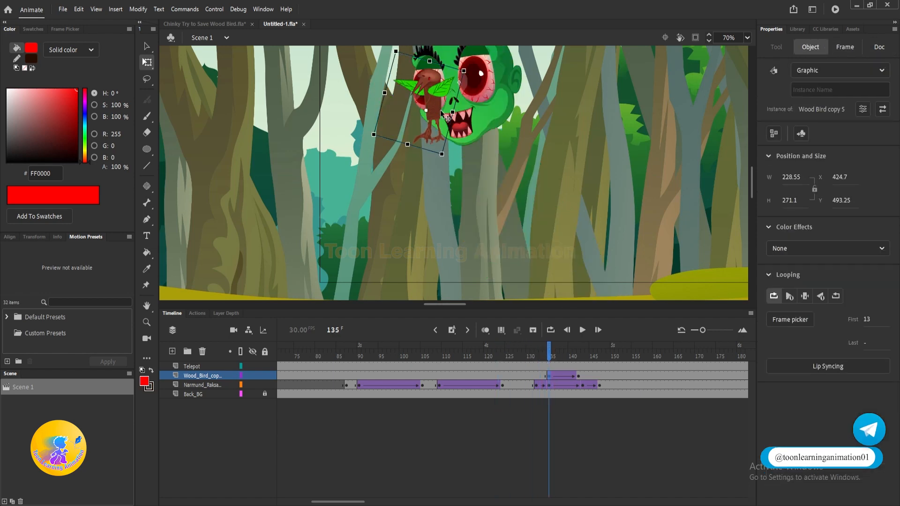
pyautogui.moveTo(446, 150); pyautogui.dragTo(462, 137)
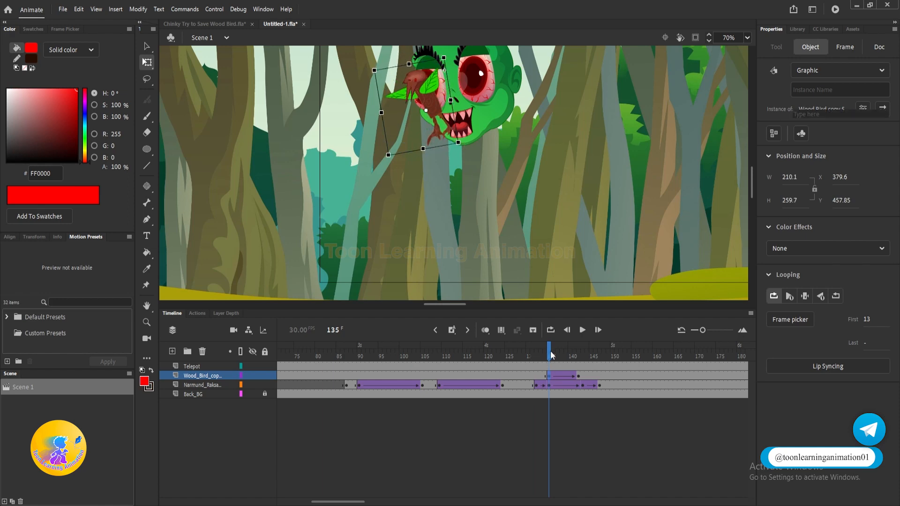
# - Rotate the wood bird at frame 142 until it hangs upside down, head towards the ground
pyautogui.moveTo(552, 355); pyautogui.dragTo(577, 354)
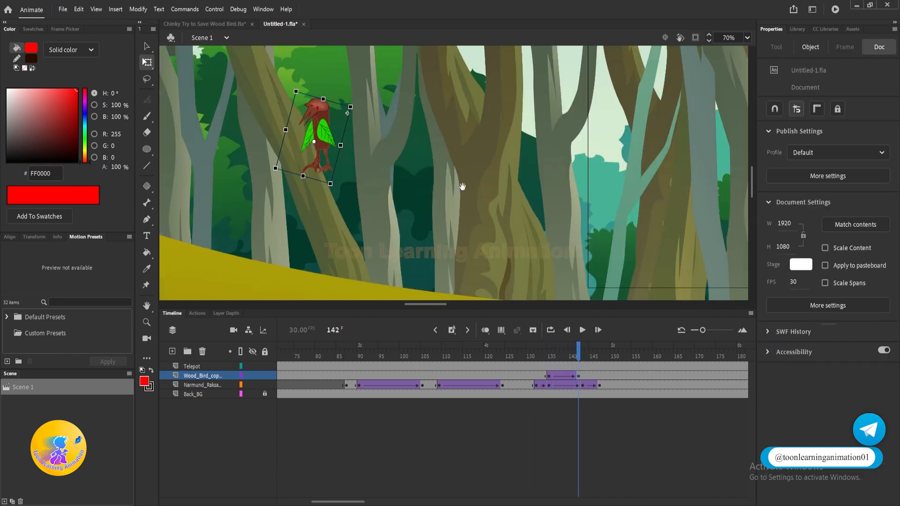
pyautogui.moveTo(462, 187); pyautogui.dragTo(605, 211)
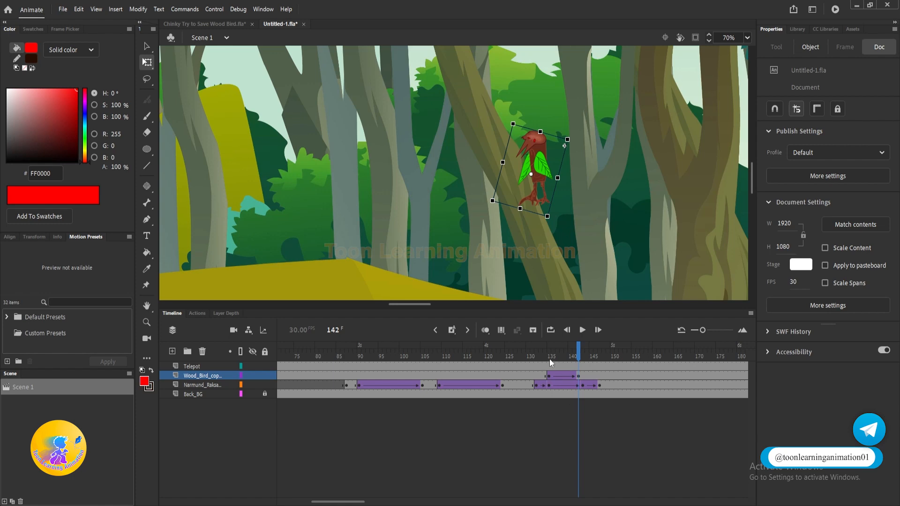
pyautogui.moveTo(557, 224); pyautogui.dragTo(483, 125)
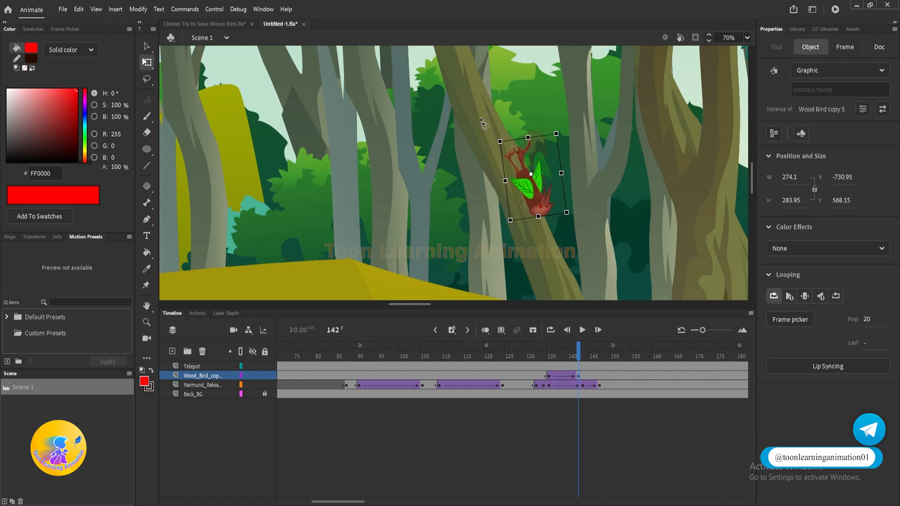
# - Set the looping of the upside-down wood bird at frame 142 to play a single frame, frame 20
pyautogui.moveTo(552, 347)
pyautogui.mouseDown()
pyautogui.moveTo(584, 365)
pyautogui.moveTo(549, 356)
pyautogui.mouseUp()
pyautogui.moveTo(675, 203); pyautogui.dragTo(404, 184)
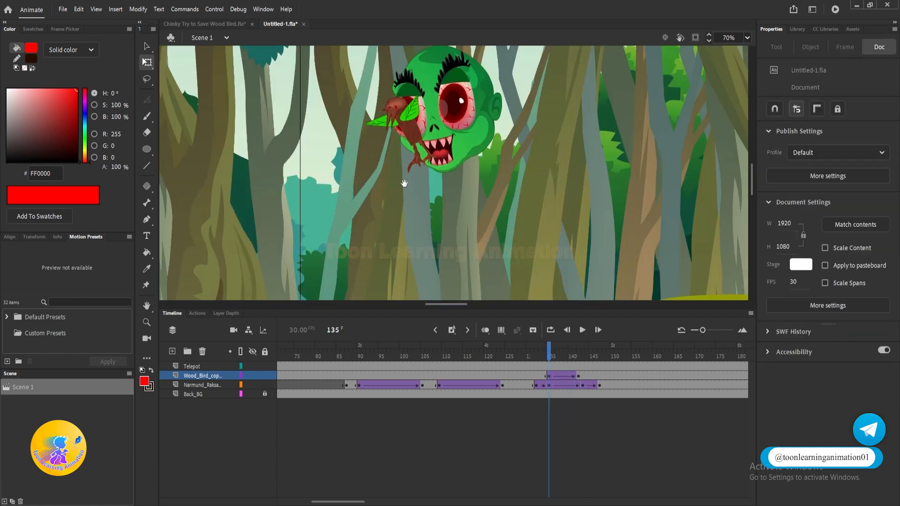
pyautogui.click(398, 116)
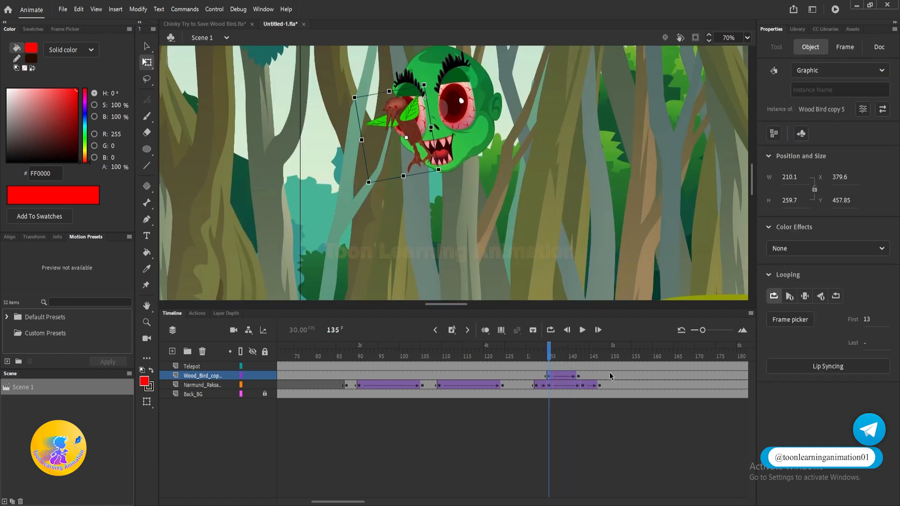
pyautogui.click(580, 356)
pyautogui.scroll(5, 430, 153)
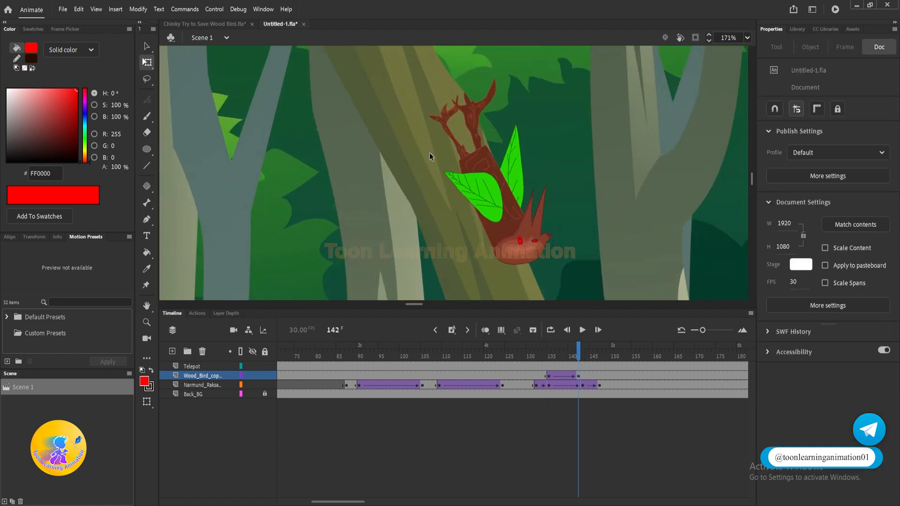
pyautogui.click(477, 185)
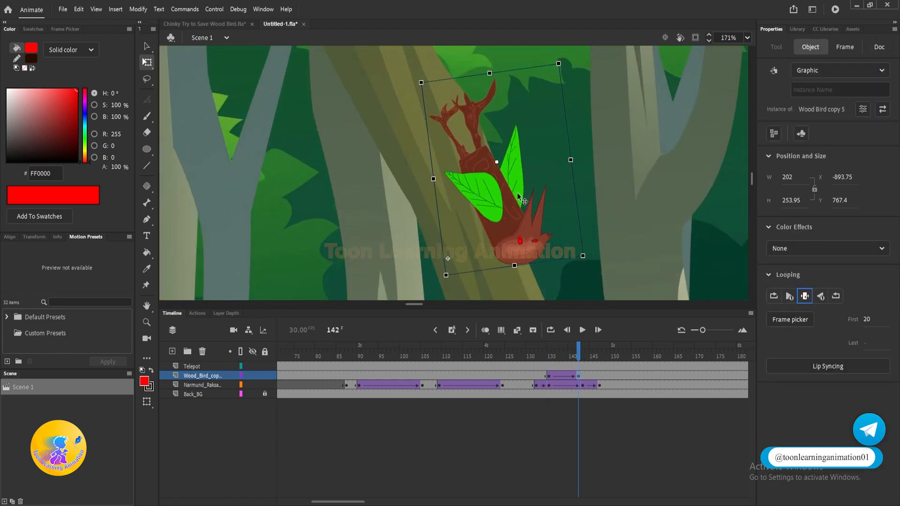
pyautogui.scroll(-2, 446, 162)
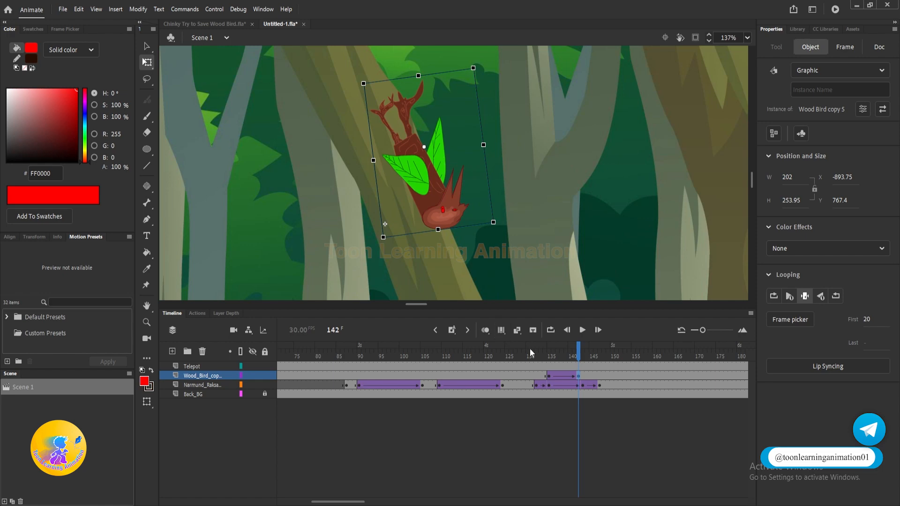
# - Play the animation from around frame 112 to examine the wood bird's tumble after the monster's hit
pyautogui.moveTo(531, 353); pyautogui.dragTo(452, 352)
pyautogui.scroll(-4, 489, 158)
pyautogui.moveTo(489, 158); pyautogui.dragTo(344, 176)
pyautogui.moveTo(562, 183); pyautogui.dragTo(352, 165)
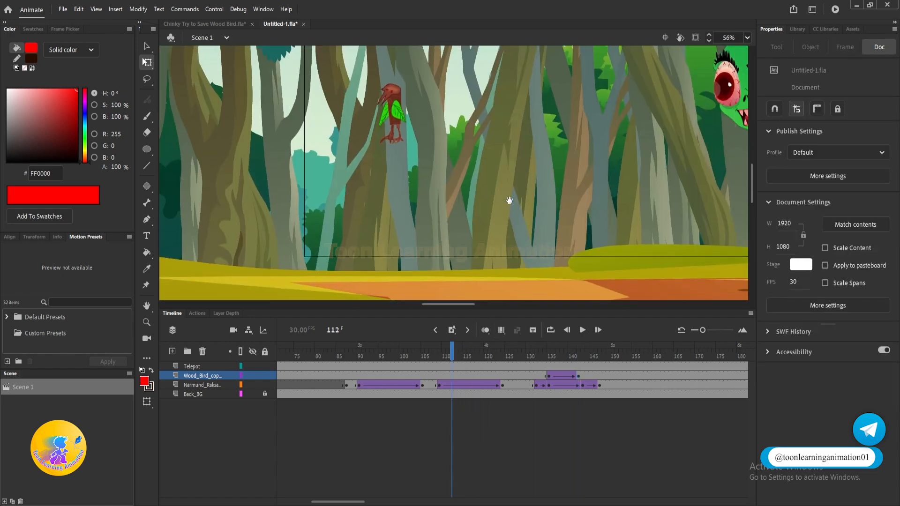
pyautogui.moveTo(437, 195); pyautogui.dragTo(535, 226)
pyautogui.press('Return')
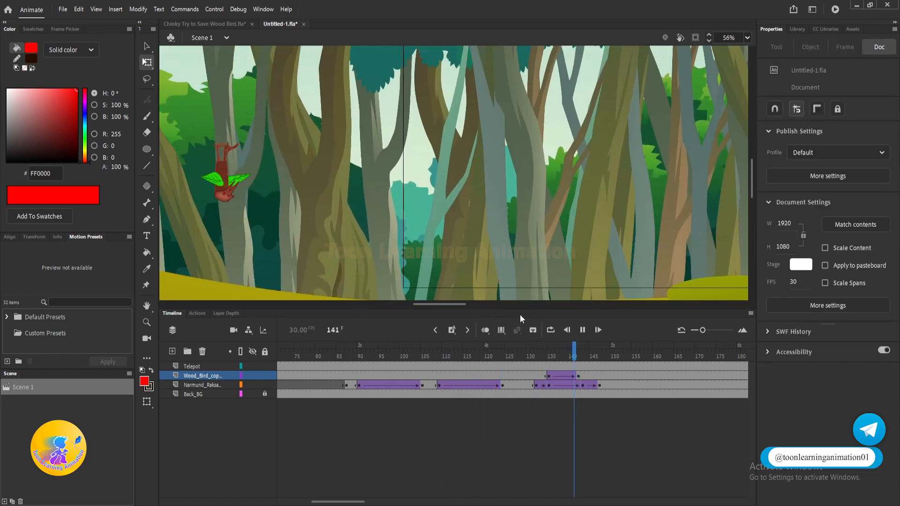
pyautogui.moveTo(498, 354); pyautogui.dragTo(536, 353)
pyautogui.press('Return')
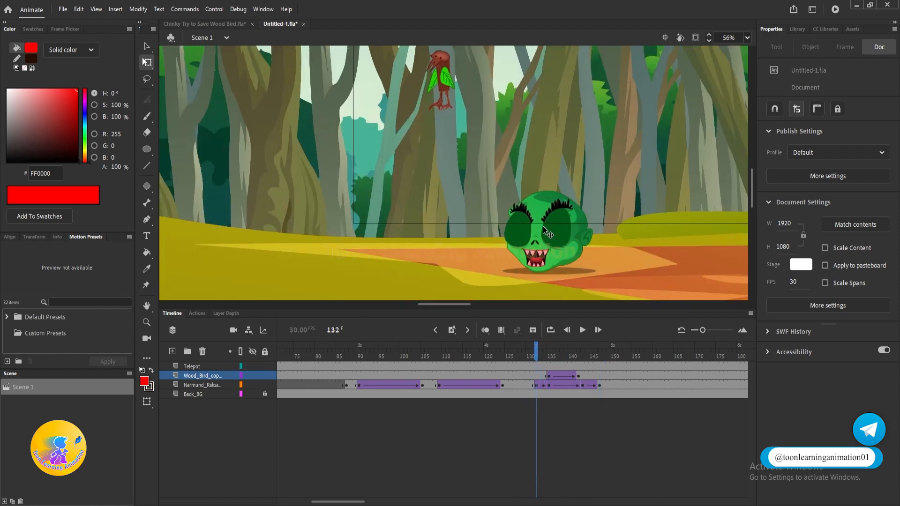
# - Step through the monster's frames 132 to 134 to examine the start of its third jump
pyautogui.click(543, 226)
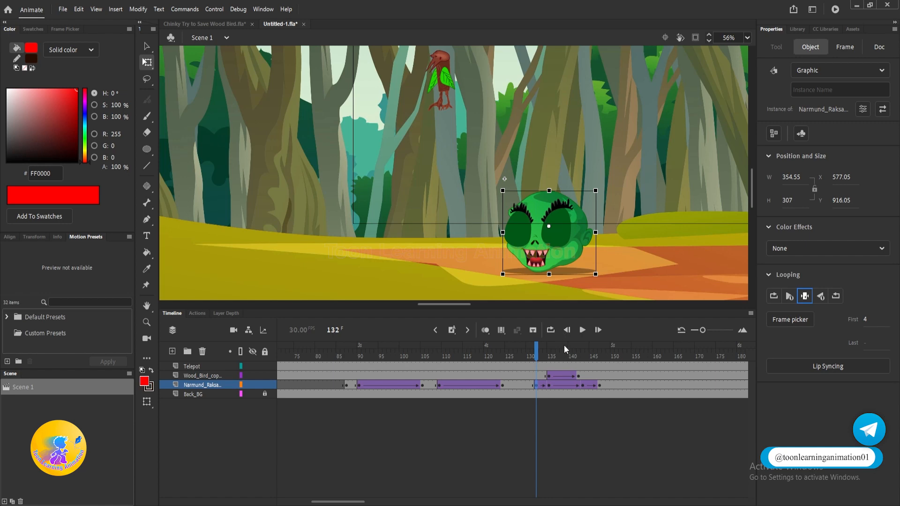
pyautogui.moveTo(539, 347); pyautogui.dragTo(544, 351)
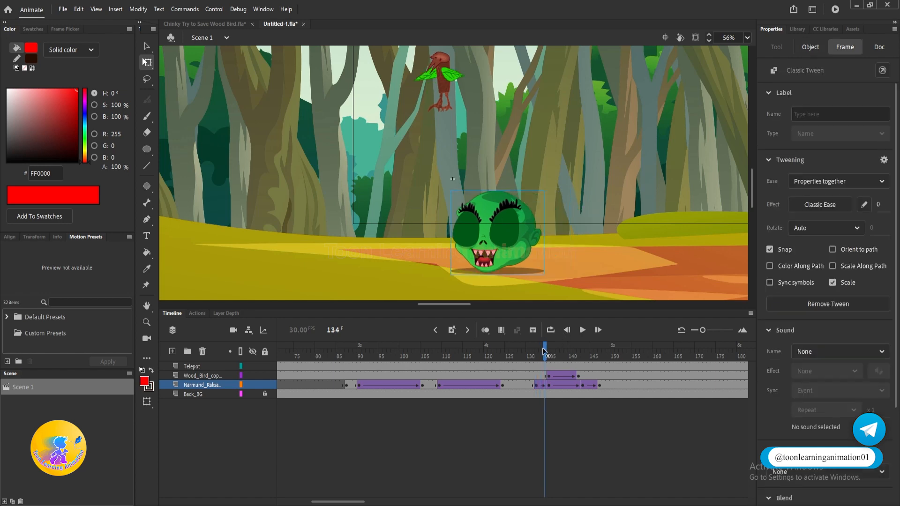
pyautogui.click(535, 385)
pyautogui.press('.')
pyautogui.press('.')
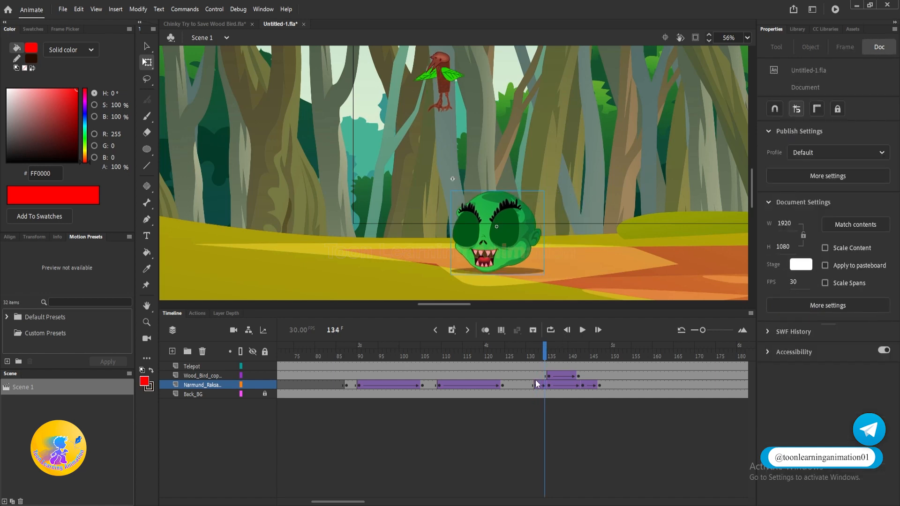
pyautogui.press(',')
pyautogui.press(',')
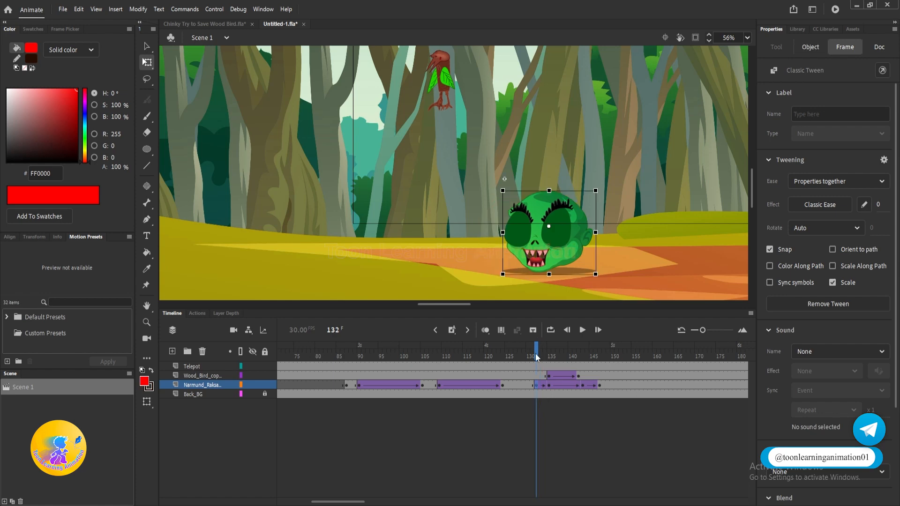
pyautogui.moveTo(536, 350); pyautogui.dragTo(538, 351)
# - Clear the keyframes at frames 134, 135 and 143 from the monster's third-jump tween
pyautogui.click(550, 385)
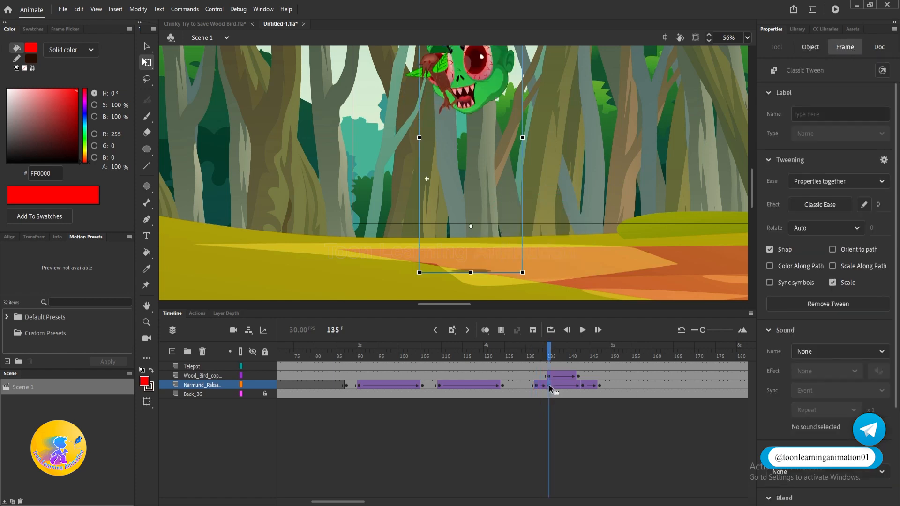
pyautogui.moveTo(548, 362)
pyautogui.mouseDown()
pyautogui.moveTo(529, 359)
pyautogui.moveTo(552, 360)
pyautogui.mouseUp()
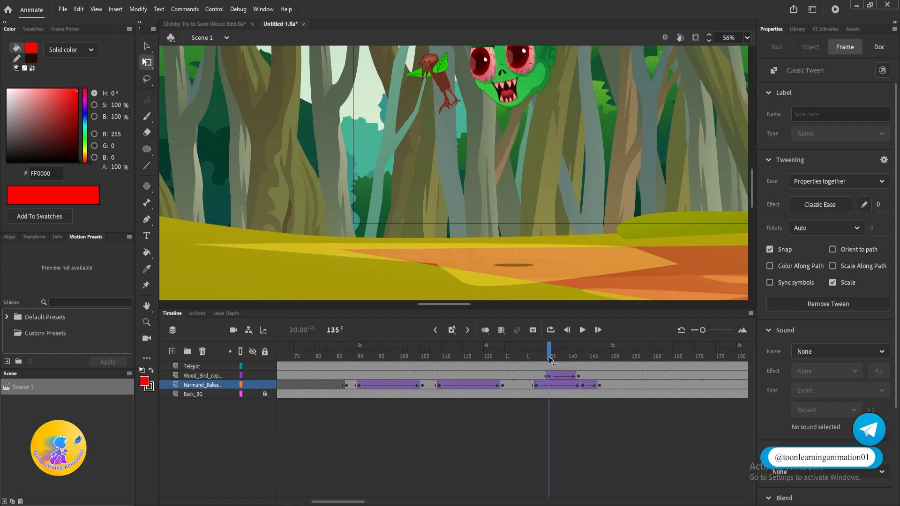
pyautogui.click(582, 385)
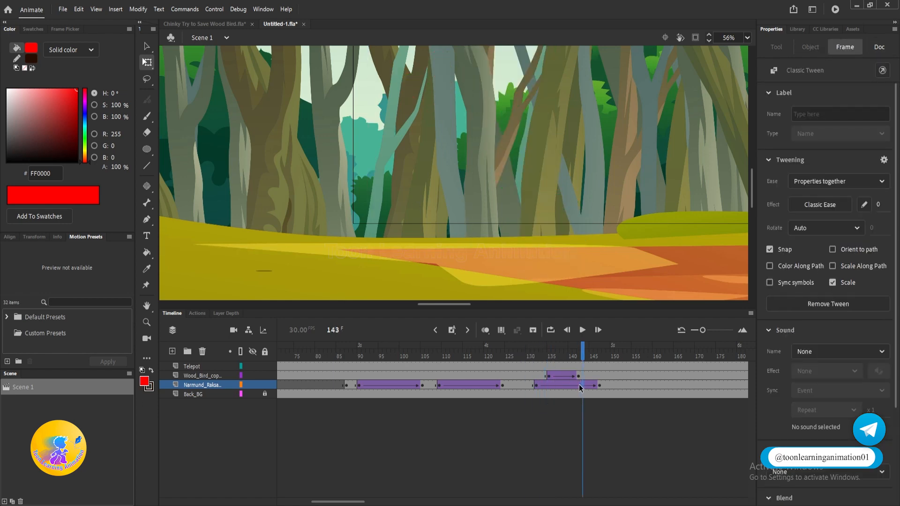
pyautogui.moveTo(538, 353); pyautogui.dragTo(549, 354)
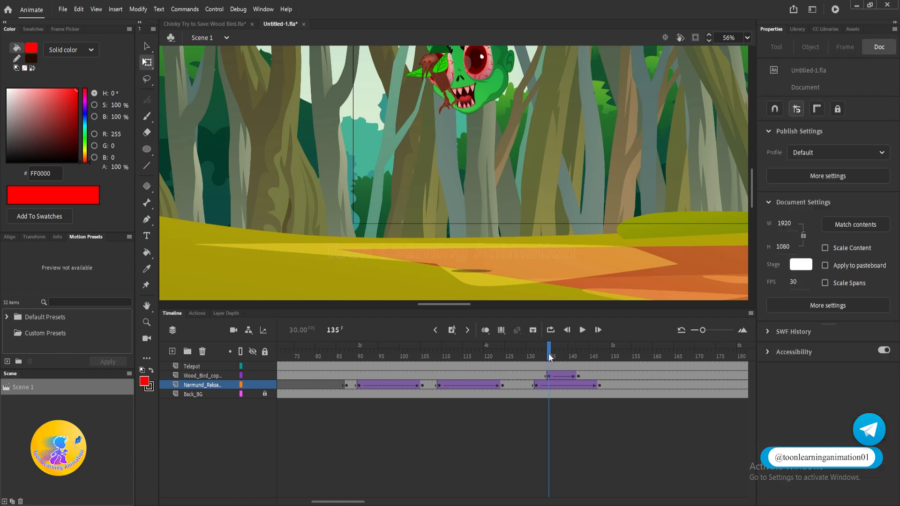
# - Play the monster's third jump repeatedly to examine its smoothed path and the bird being knocked away
pyautogui.moveTo(529, 186); pyautogui.dragTo(564, 273)
pyautogui.moveTo(552, 354); pyautogui.dragTo(506, 350)
pyautogui.press('Return')
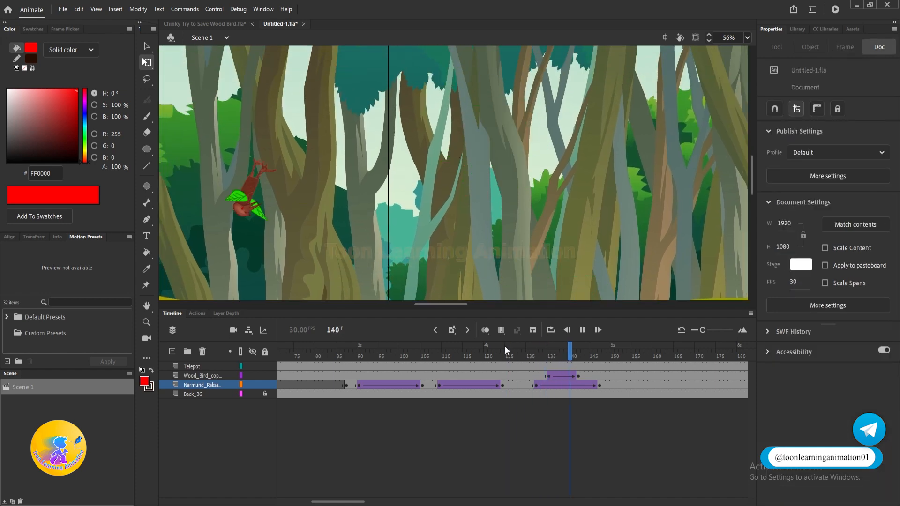
pyautogui.press('Return')
pyautogui.scroll(-2, 548, 194)
pyautogui.moveTo(516, 221); pyautogui.dragTo(525, 218)
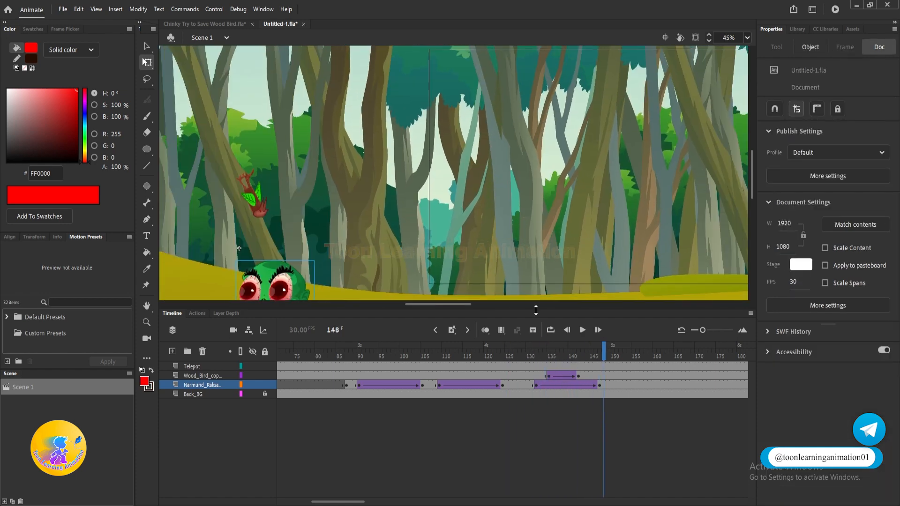
pyautogui.click(519, 351)
pyautogui.press('Return')
pyautogui.press('Return')
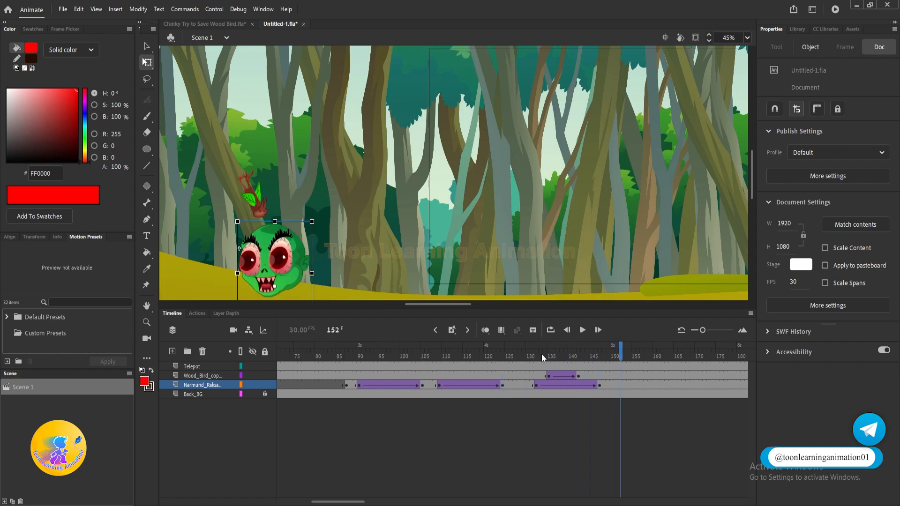
pyautogui.moveTo(541, 354); pyautogui.dragTo(552, 356)
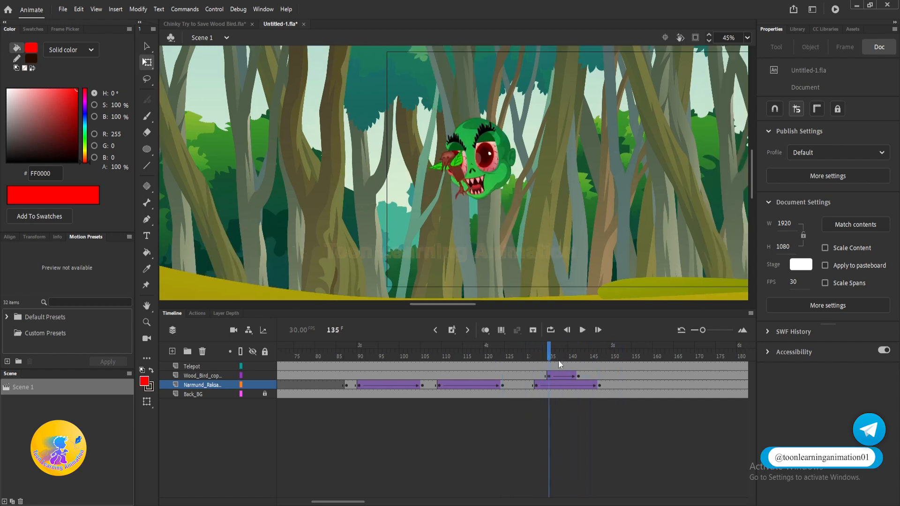
pyautogui.moveTo(548, 353)
pyautogui.mouseDown()
pyautogui.moveTo(524, 353)
pyautogui.moveTo(534, 349)
pyautogui.mouseUp()
pyautogui.press('Return')
pyautogui.press('Return')
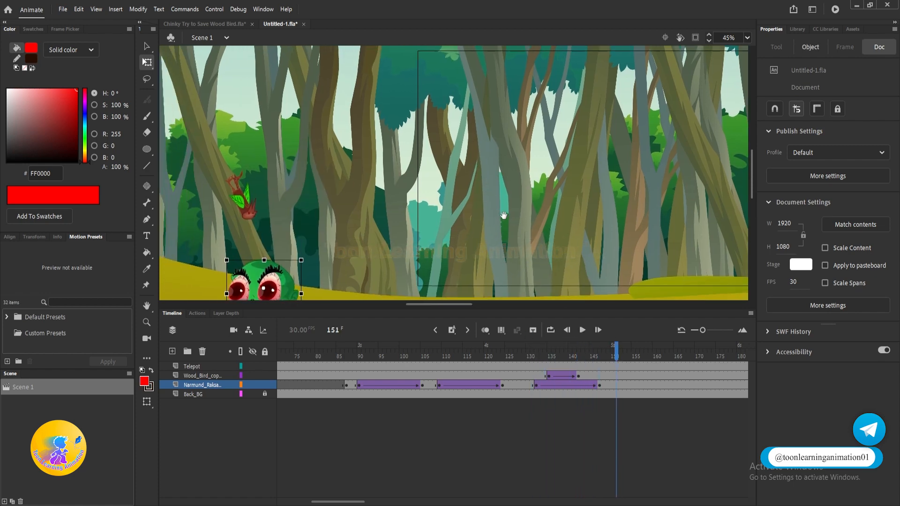
pyautogui.scroll(3, 446, 203)
pyautogui.click(524, 351)
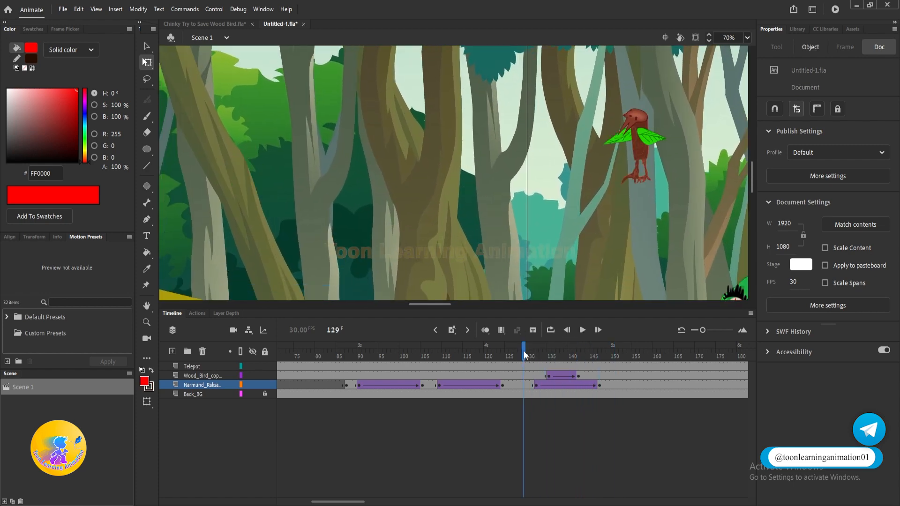
pyautogui.press('Return')
pyautogui.press('Return')
pyautogui.scroll(-3, 503, 220)
pyautogui.moveTo(590, 203); pyautogui.dragTo(480, 225)
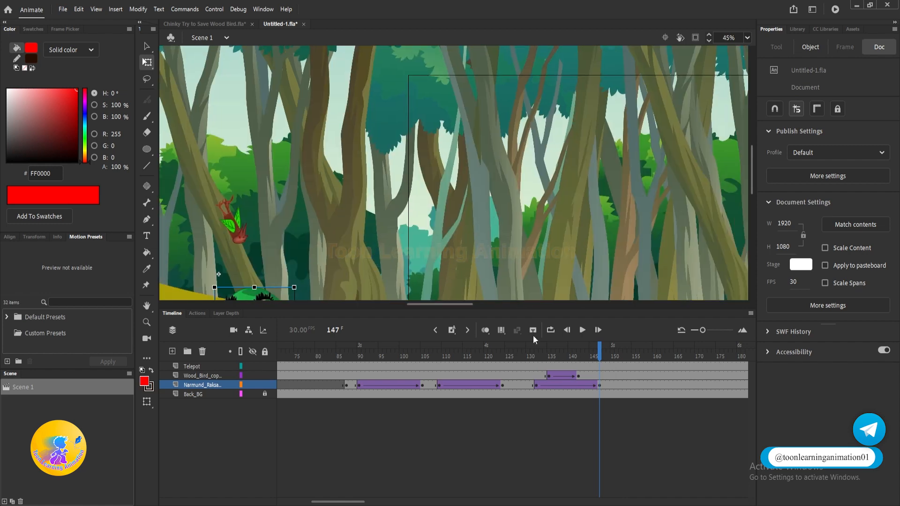
# - Scrub between frames 130 and 147 to compare the falling bird's position with the monster's landing spot
pyautogui.moveTo(528, 344); pyautogui.dragTo(566, 358)
pyautogui.moveTo(246, 231); pyautogui.dragTo(319, 235)
pyautogui.moveTo(548, 349); pyautogui.dragTo(532, 356)
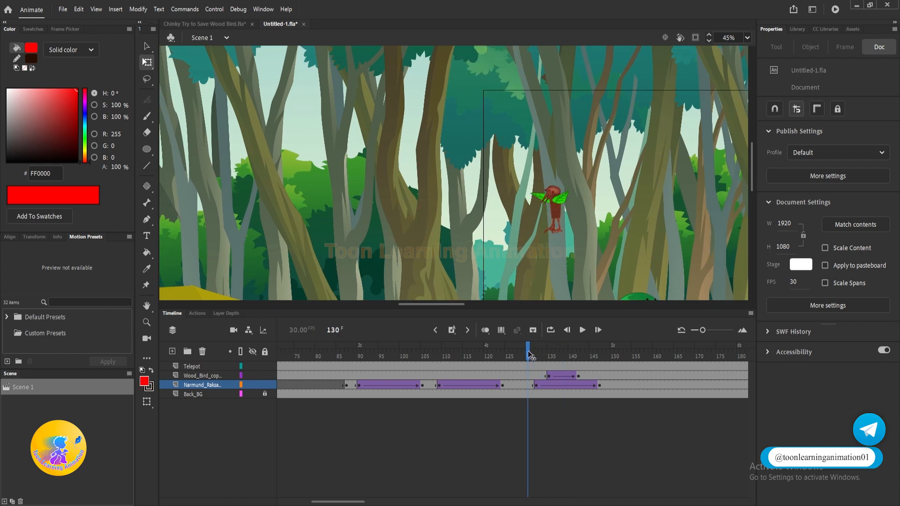
pyautogui.moveTo(653, 172); pyautogui.dragTo(630, 162)
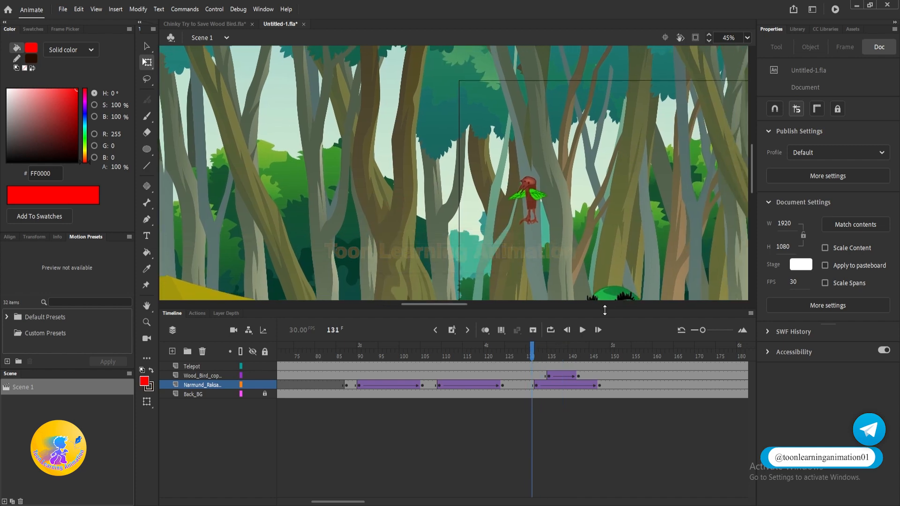
pyautogui.moveTo(535, 351); pyautogui.dragTo(601, 406)
pyautogui.moveTo(441, 164); pyautogui.dragTo(501, 97)
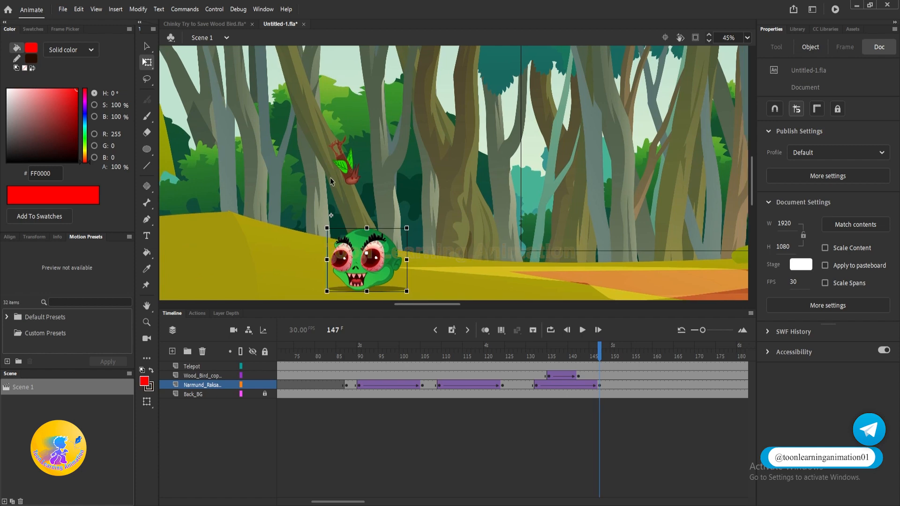
# - Insert a blank keyframe at frame 148 on the monster's layer
pyautogui.scroll(1, 342, 173)
pyautogui.scroll(5, 342, 171)
pyautogui.scroll(-2, 429, 172)
pyautogui.moveTo(436, 187); pyautogui.dragTo(444, 149)
pyautogui.scroll(-3, 413, 131)
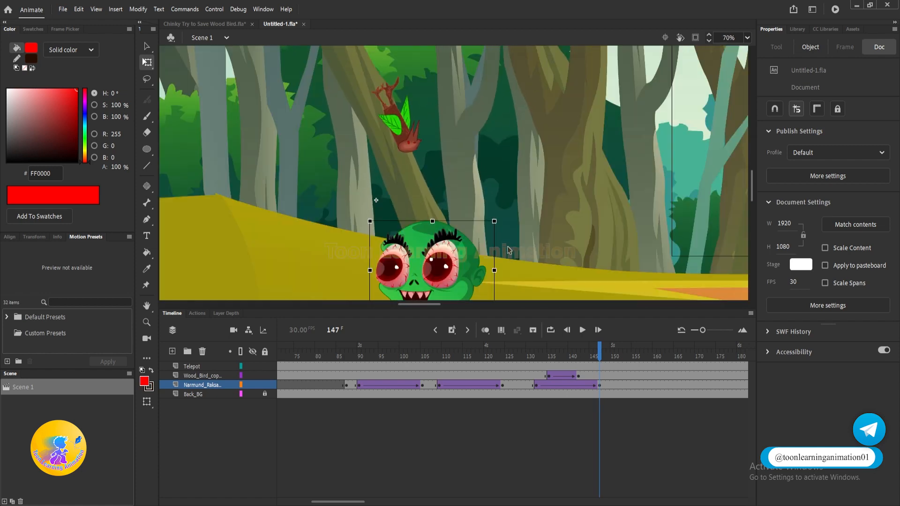
pyautogui.click(604, 385)
pyautogui.moveTo(487, 167); pyautogui.dragTo(511, 193)
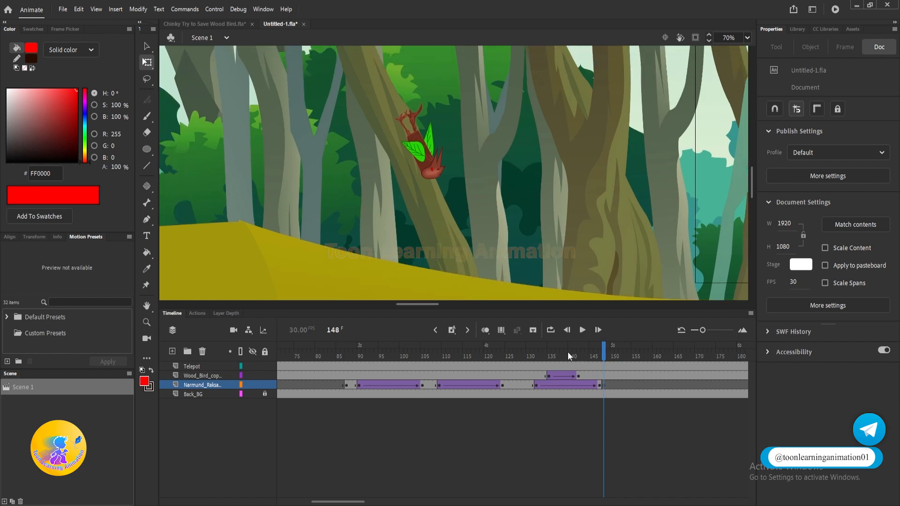
# - Scrub between frames 133 and 142 to examine the bird's path as the monster's third jump knocks it away
pyautogui.click(542, 352)
pyautogui.moveTo(601, 188); pyautogui.dragTo(479, 181)
pyautogui.moveTo(711, 178); pyautogui.dragTo(447, 166)
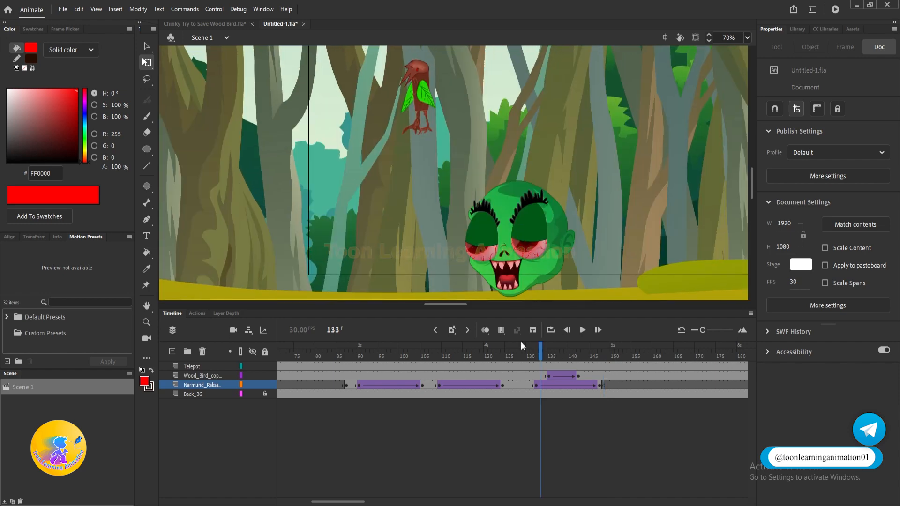
pyautogui.scroll(-2, 519, 173)
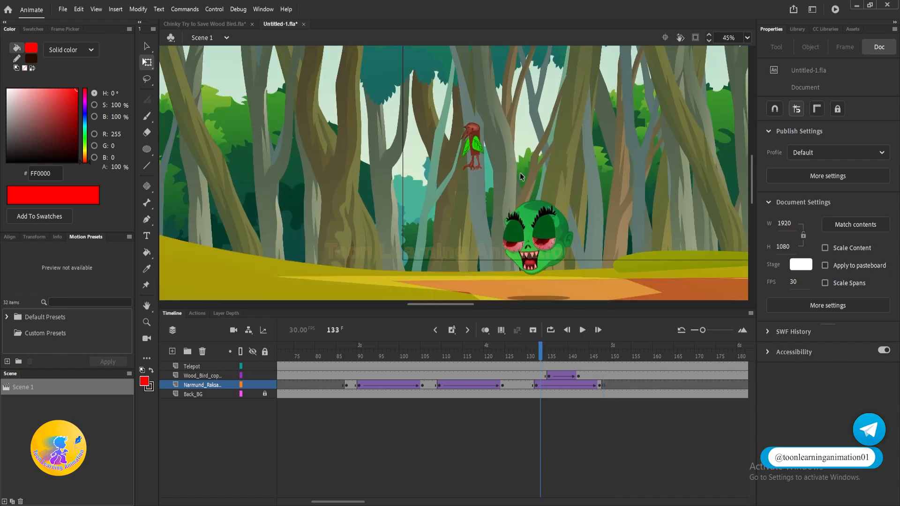
pyautogui.moveTo(535, 346); pyautogui.dragTo(572, 355)
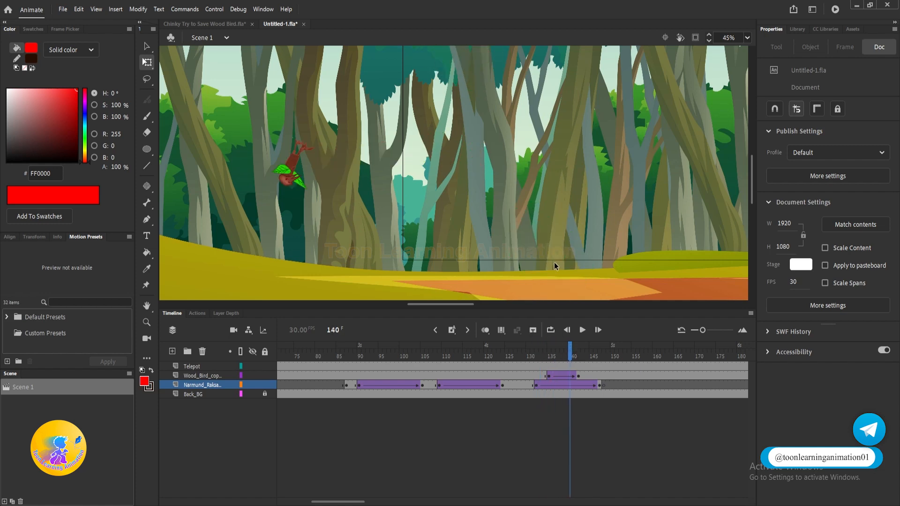
pyautogui.scroll(2, 536, 159)
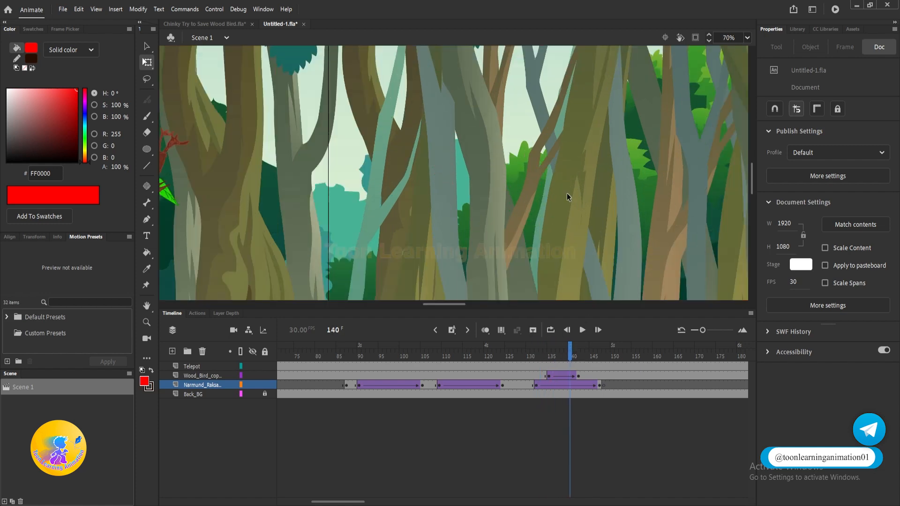
pyautogui.moveTo(575, 353); pyautogui.dragTo(580, 357)
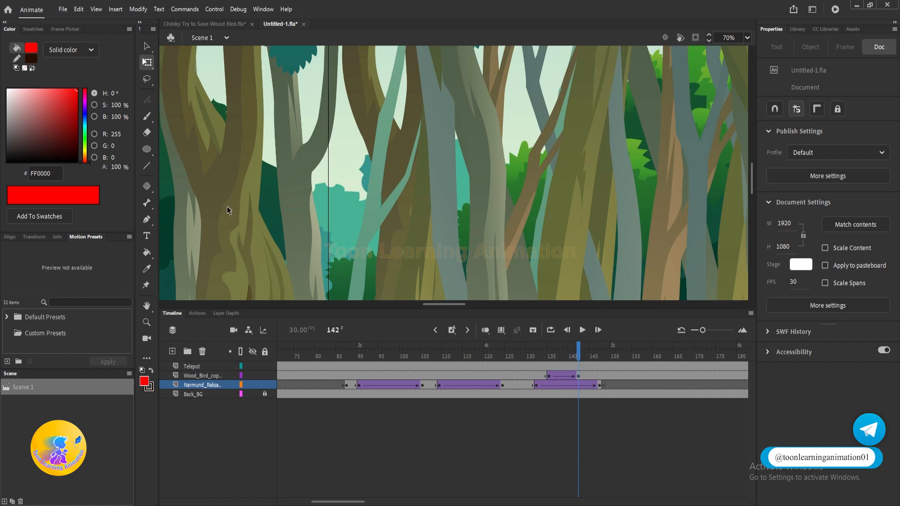
pyautogui.moveTo(286, 211); pyautogui.dragTo(571, 215)
pyautogui.moveTo(388, 212); pyautogui.dragTo(310, 208)
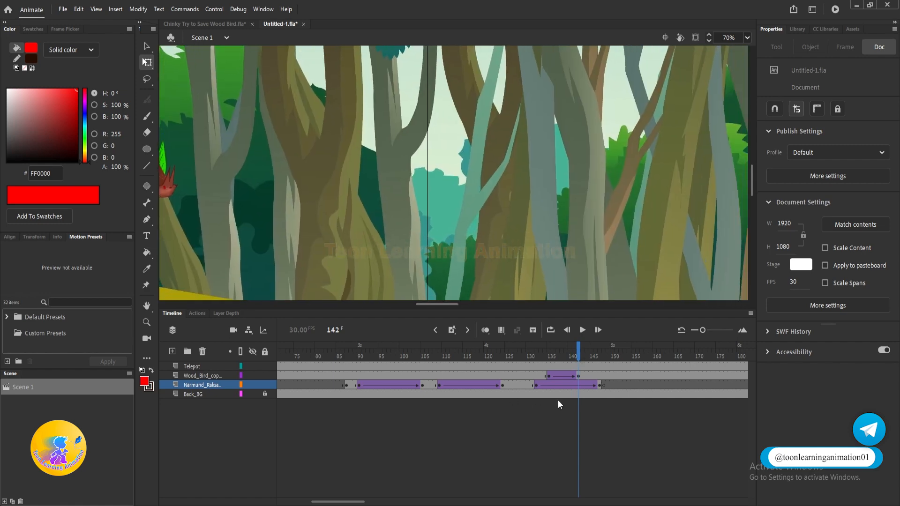
# - Copy the bird's knocked-away tween to frames 148 through 155 on the bird's layer
pyautogui.click(552, 375)
pyautogui.moveTo(550, 375); pyautogui.dragTo(581, 371)
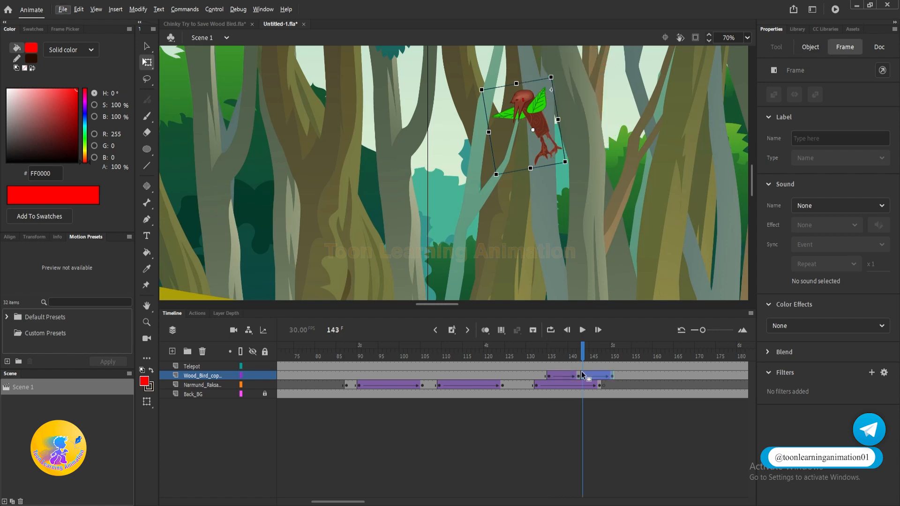
pyautogui.moveTo(527, 188); pyautogui.dragTo(715, 197)
pyautogui.moveTo(524, 222); pyautogui.dragTo(596, 231)
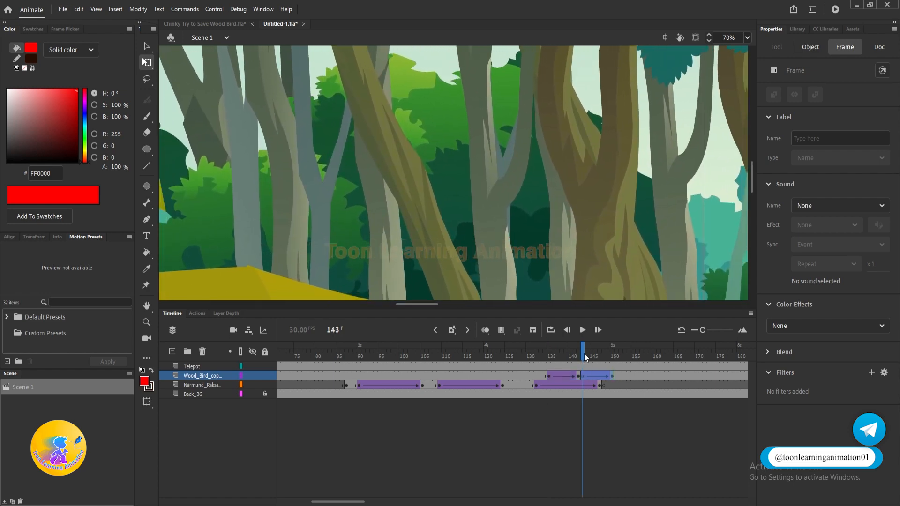
pyautogui.moveTo(584, 353); pyautogui.dragTo(541, 352)
pyautogui.click(580, 384)
pyautogui.click(672, 187)
# - Play the animation from around frame 132 to 165 to check the bird's motion after the monster's third jump
pyautogui.moveTo(671, 188); pyautogui.dragTo(378, 197)
pyautogui.moveTo(567, 206); pyautogui.dragTo(450, 209)
pyautogui.moveTo(437, 155); pyautogui.dragTo(458, 179)
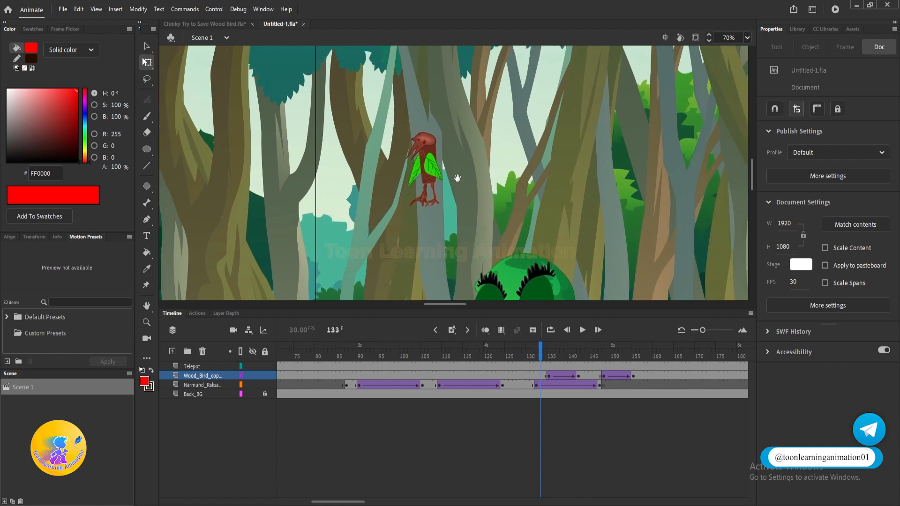
pyautogui.press('Return')
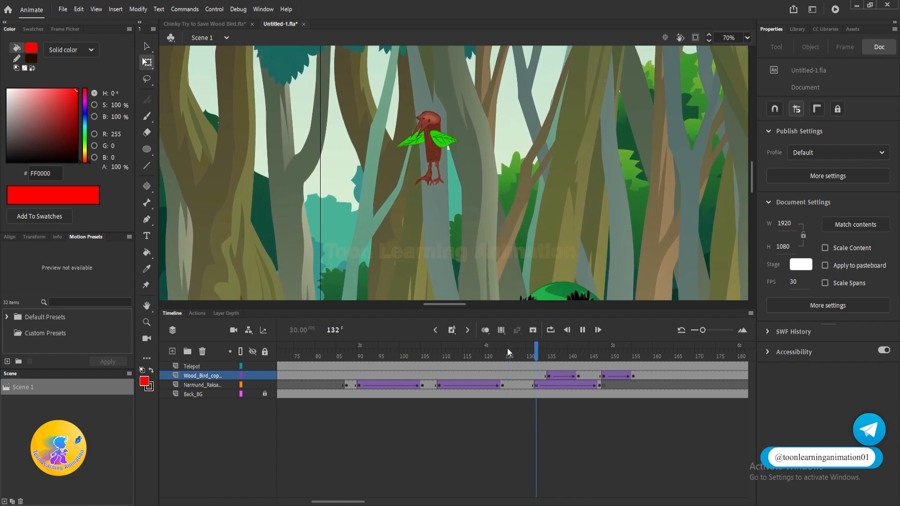
pyautogui.press('Return')
pyautogui.moveTo(591, 354); pyautogui.dragTo(604, 357)
pyautogui.moveTo(192, 209); pyautogui.dragTo(541, 200)
pyautogui.press('Return')
pyautogui.press('Return')
pyautogui.scroll(5, 393, 190)
pyautogui.press('v')
pyautogui.scroll(-3, 492, 179)
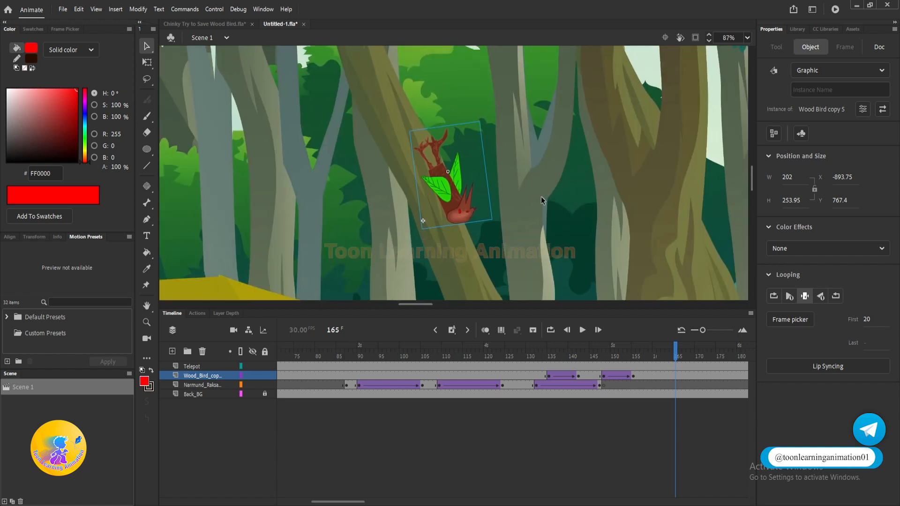
# - Go to frame 155 and add a new layer named Effect above the wood bird's layer
pyautogui.click(634, 356)
pyautogui.click(172, 352)
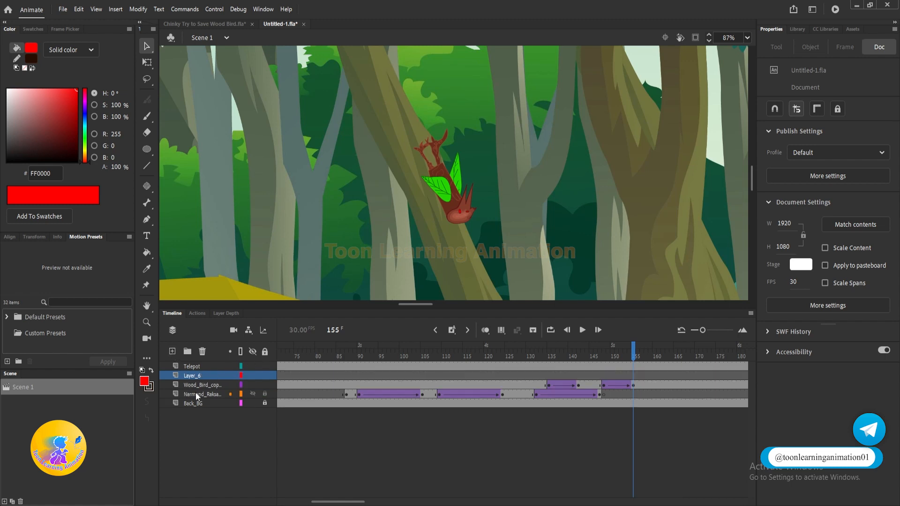
pyautogui.doubleClick(194, 376)
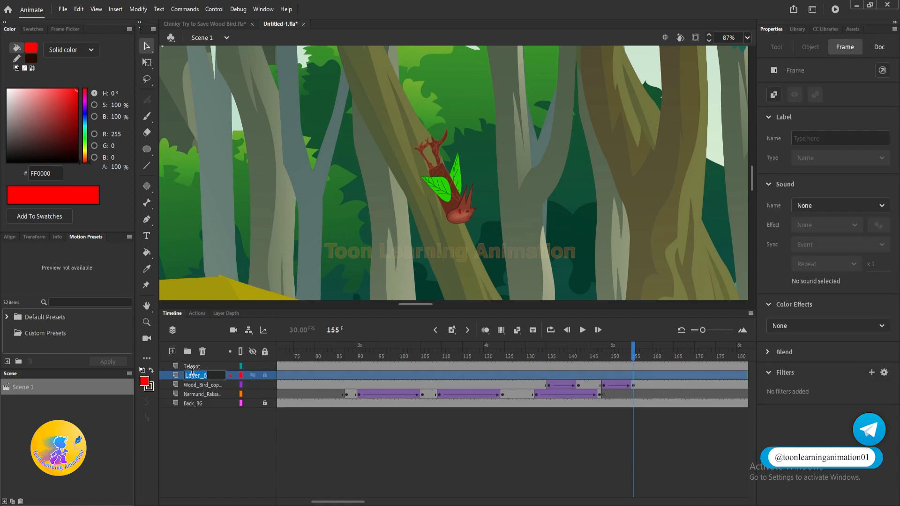
pyautogui.write('Effect')
pyautogui.press('Return')
# - Draw a red seven-sided polygon beside the bird on the Effect layer at frame 155 with the PolyStar tool
pyautogui.click(147, 149)
pyautogui.click(202, 212)
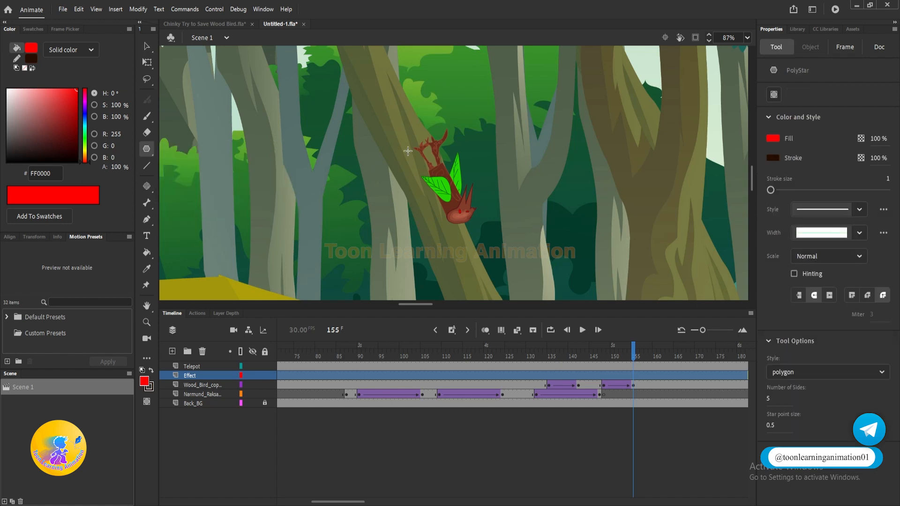
pyautogui.moveTo(323, 149); pyautogui.dragTo(360, 214)
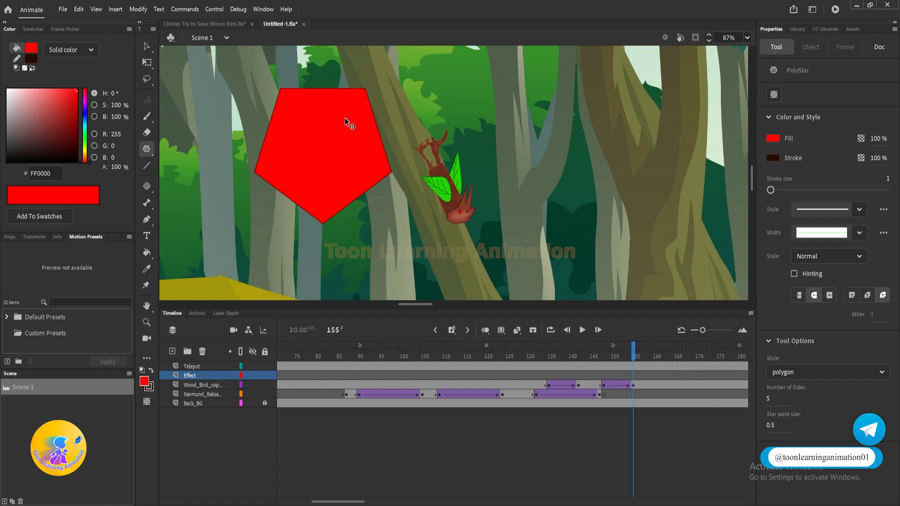
pyautogui.hotkey('ctrl', 'z')
pyautogui.click(768, 396)
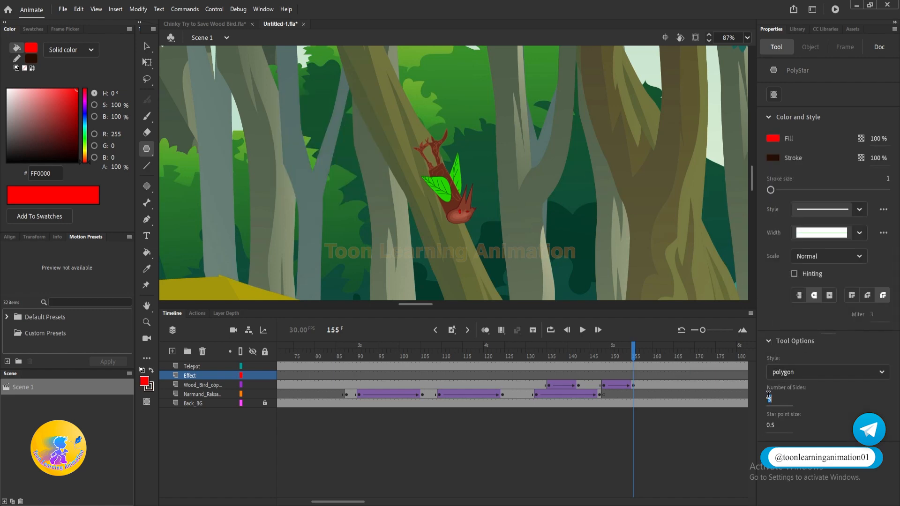
pyautogui.moveTo(289, 151); pyautogui.dragTo(317, 172)
# - Curve all seven edges of the red polygon inward to form a pointed starburst
pyautogui.press('v')
pyautogui.moveTo(337, 240); pyautogui.dragTo(313, 185)
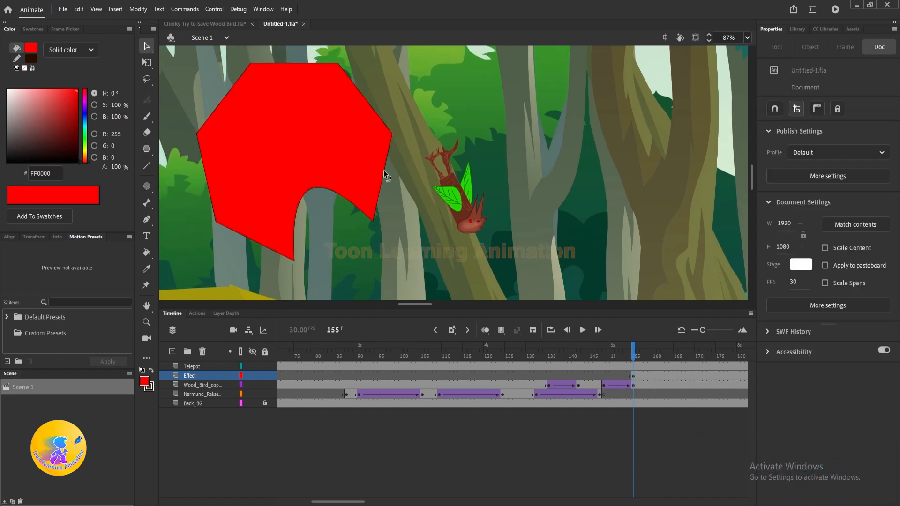
pyautogui.moveTo(383, 171); pyautogui.dragTo(349, 153)
pyautogui.moveTo(368, 117); pyautogui.dragTo(373, 147)
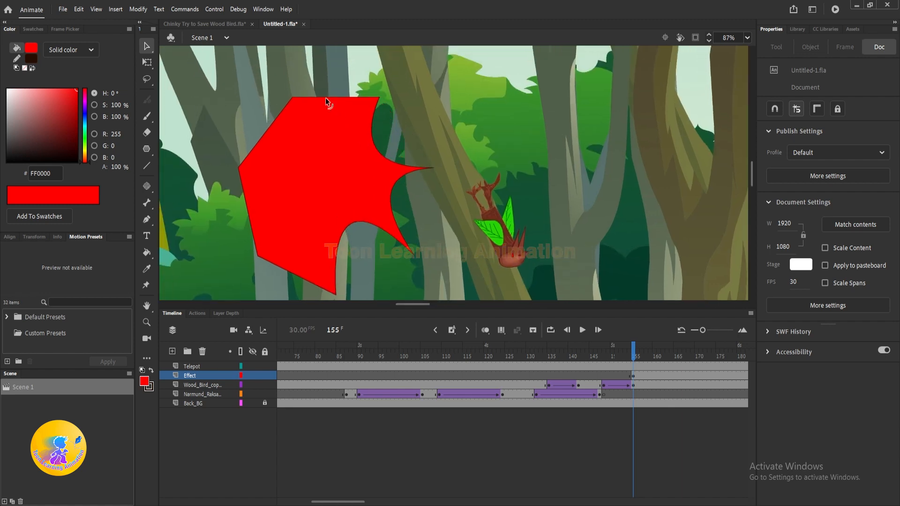
pyautogui.moveTo(326, 98); pyautogui.dragTo(328, 141)
pyautogui.moveTo(267, 137); pyautogui.dragTo(301, 173)
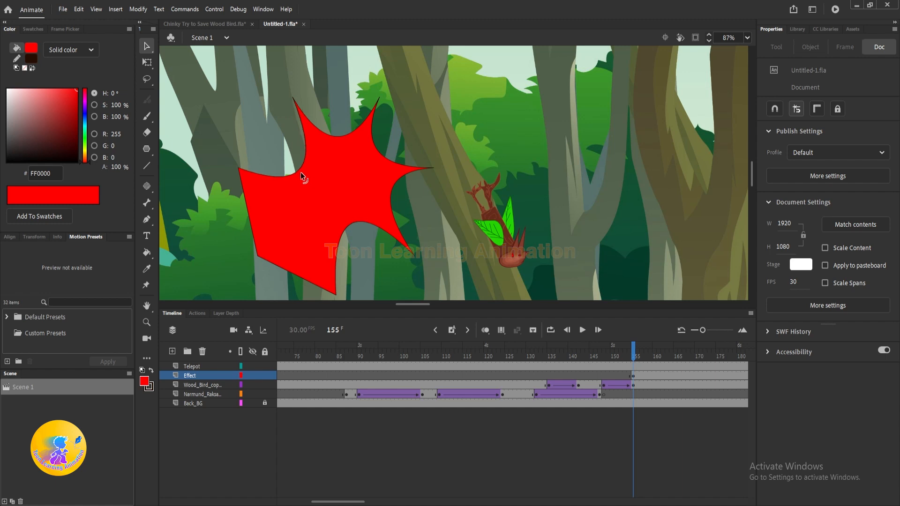
pyautogui.moveTo(253, 218); pyautogui.dragTo(293, 219)
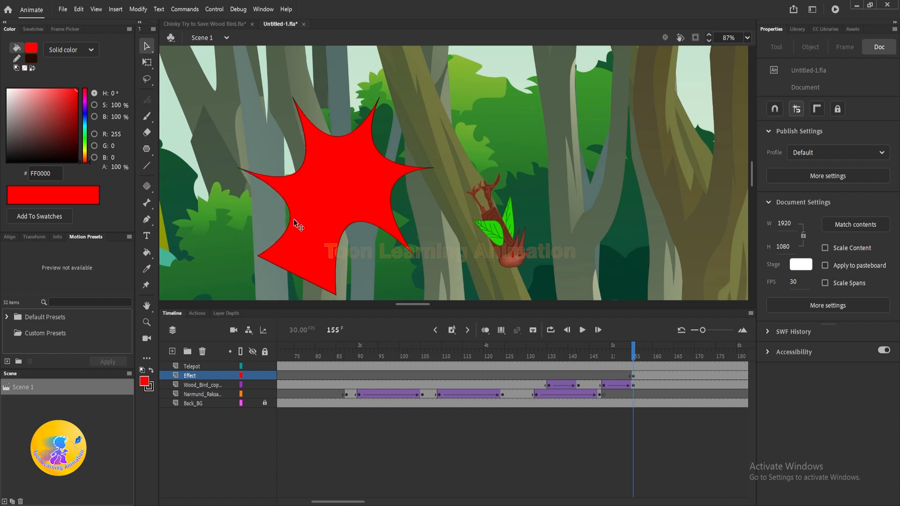
pyautogui.moveTo(302, 282); pyautogui.dragTo(322, 250)
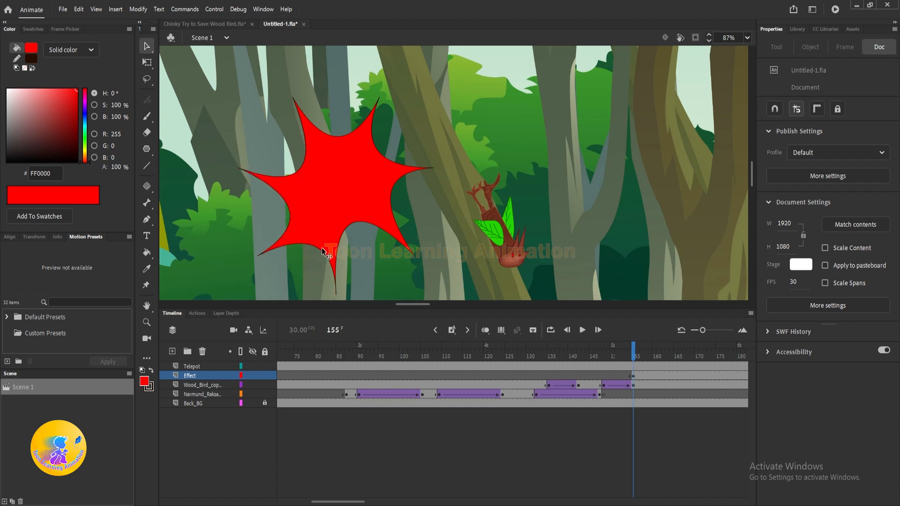
# - Delete the red starburst's dark outline and group its remaining fill
pyautogui.moveTo(375, 173); pyautogui.dragTo(401, 165)
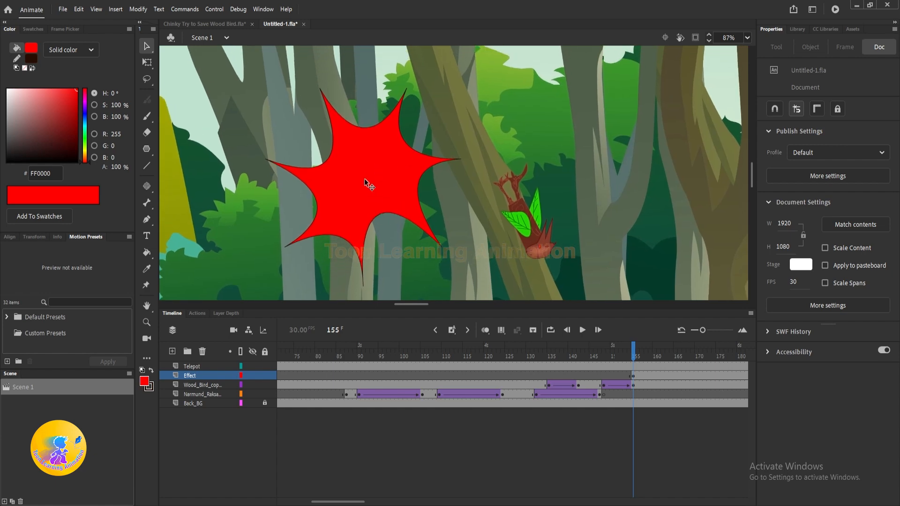
pyautogui.doubleClick(376, 214)
pyautogui.press('Delete')
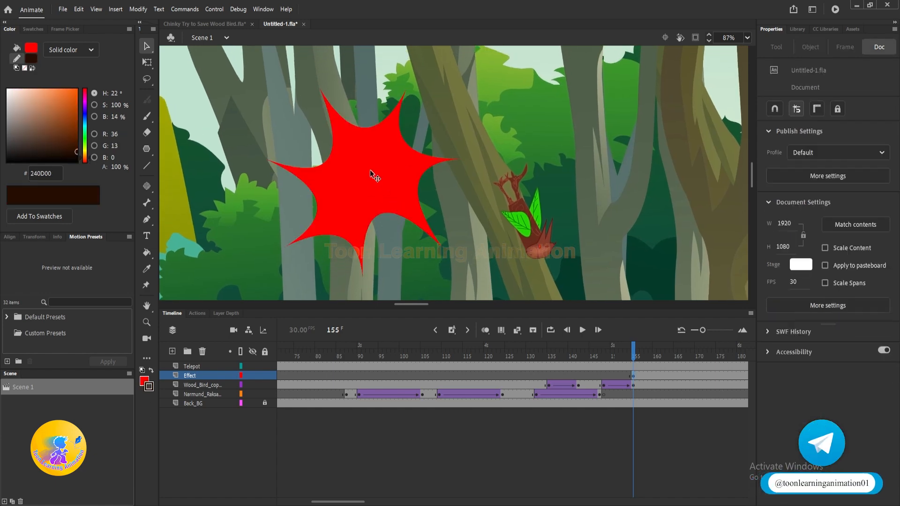
pyautogui.click(370, 173)
pyautogui.hotkey('ctrl', 'g')
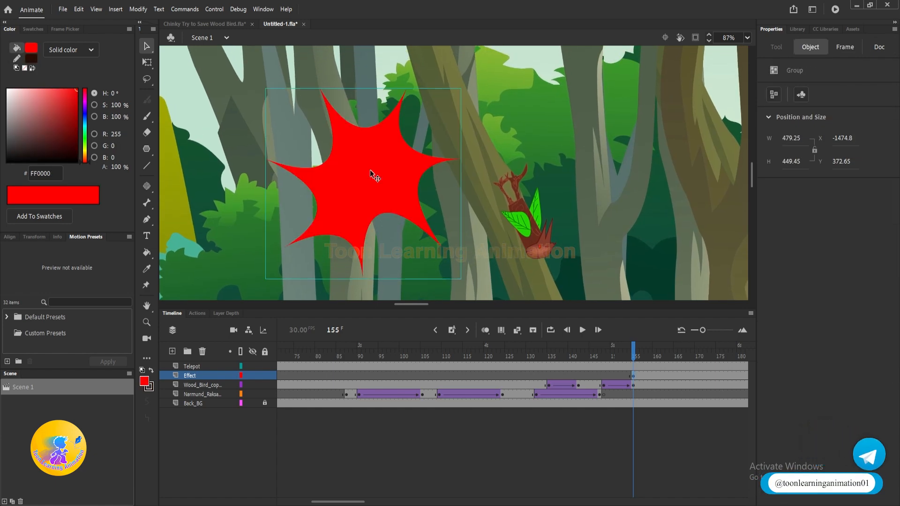
# - Add a smaller copy of the starburst at its centre and recolour the copy yellow, FFE900
pyautogui.press('q')
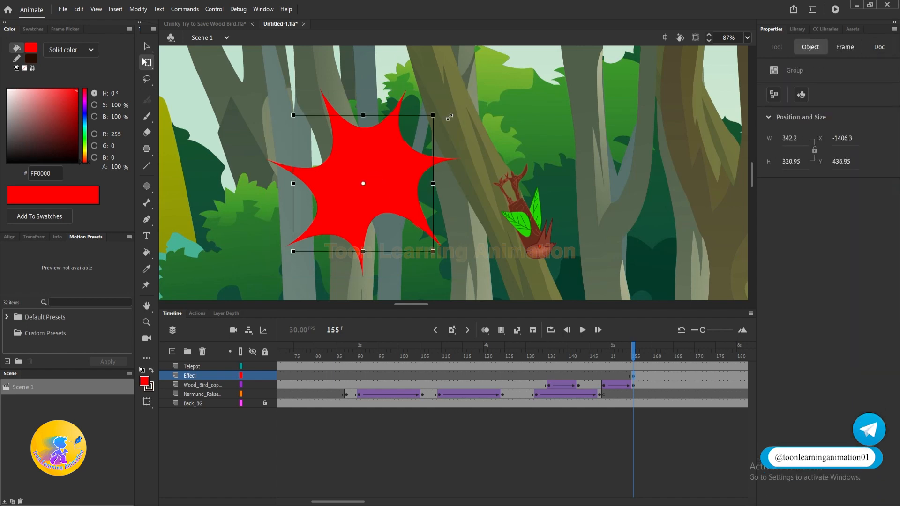
pyautogui.press('v')
pyautogui.doubleClick(381, 164)
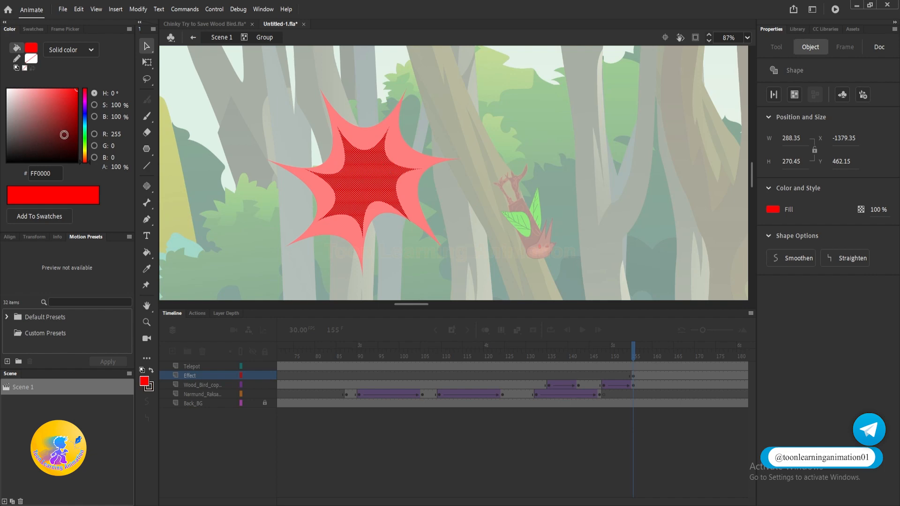
pyautogui.moveTo(93, 155); pyautogui.dragTo(86, 150)
pyautogui.doubleClick(512, 112)
pyautogui.click(512, 112)
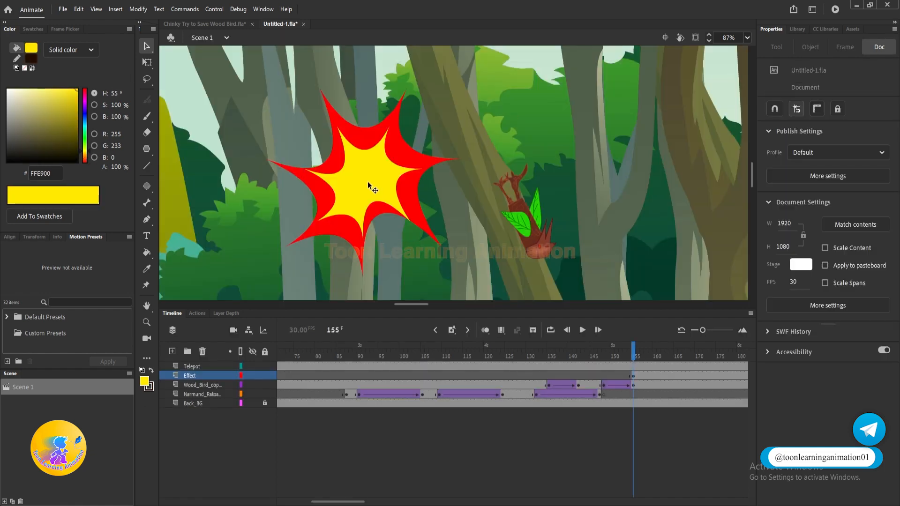
# - Resize the yellow inner starburst to about 262 by 246 px, centred on the red one
pyautogui.click(368, 182)
pyautogui.press('q')
pyautogui.moveTo(422, 126); pyautogui.dragTo(414, 143)
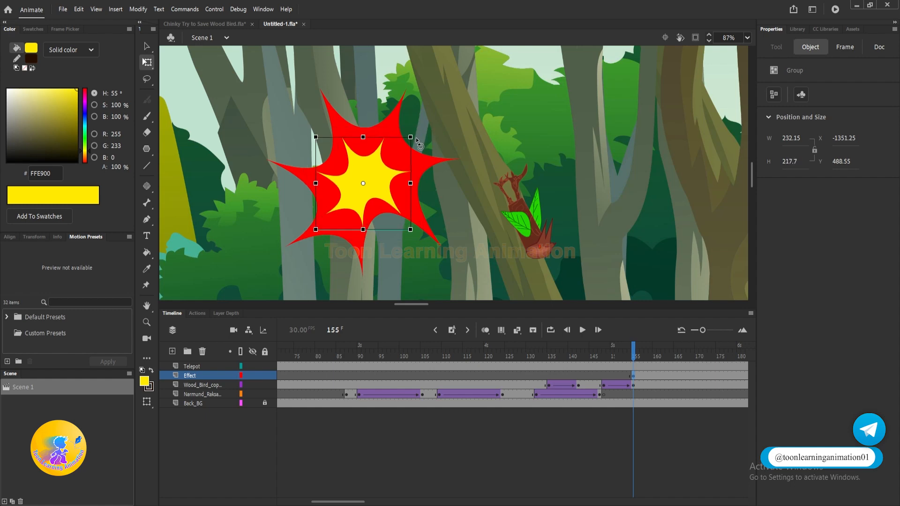
pyautogui.press('v')
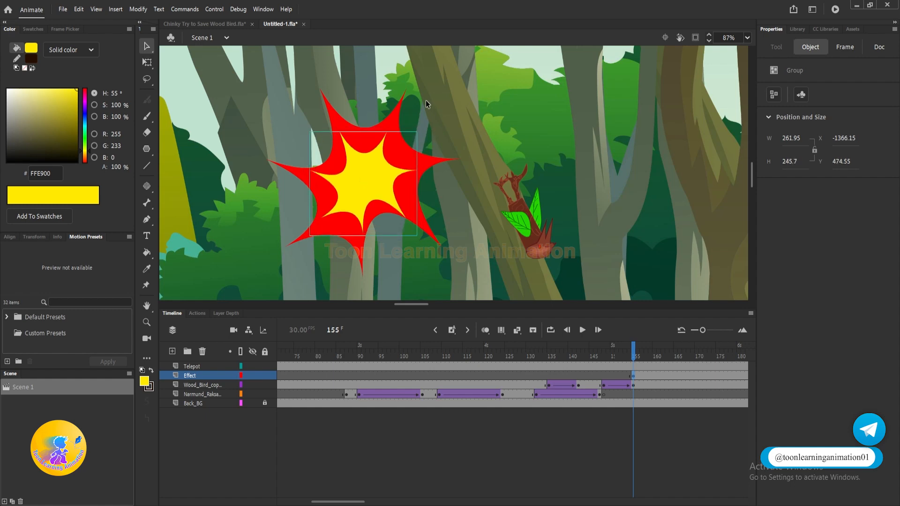
pyautogui.keyDown('shift'); pyautogui.click(342, 162); pyautogui.keyUp('shift')
pyautogui.click(457, 115)
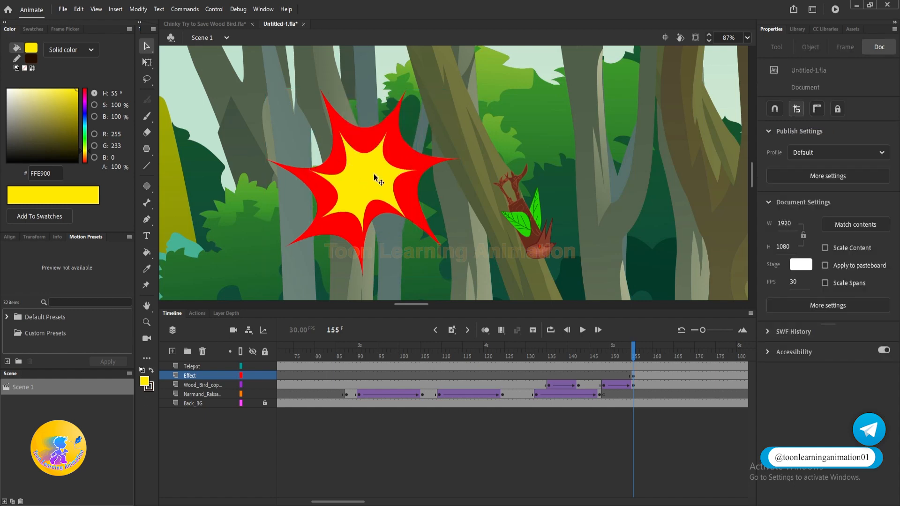
# - Select the red and yellow starburst groups together and break them apart into plain shapes
pyautogui.doubleClick(362, 178)
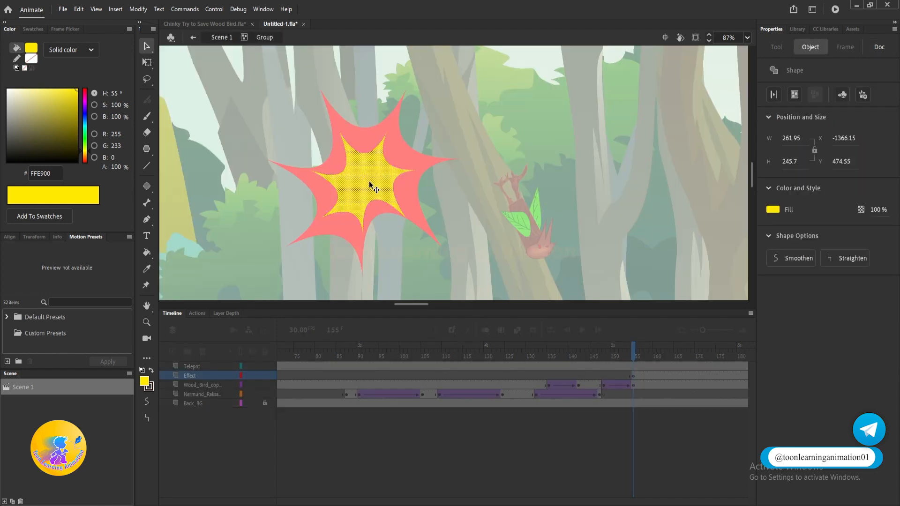
pyautogui.doubleClick(441, 123)
pyautogui.click(359, 175)
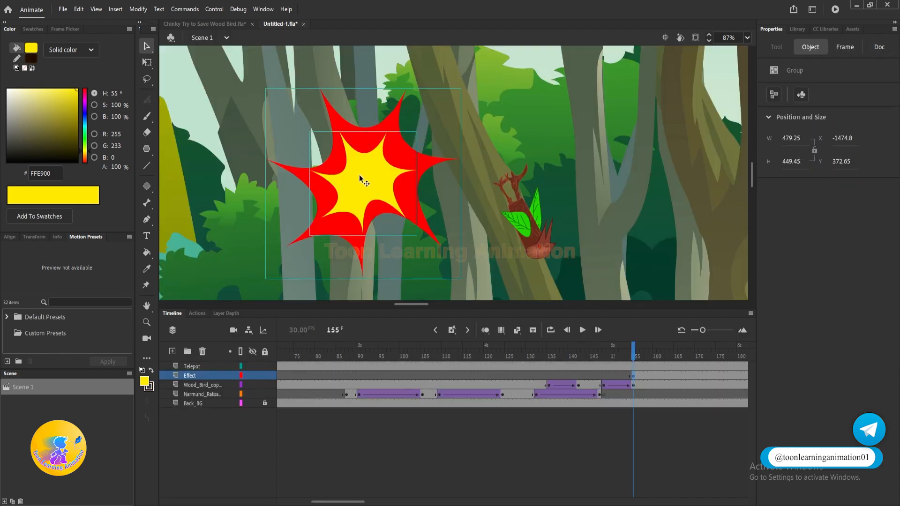
pyautogui.hotkey('ctrl', 'b')
pyautogui.click(479, 133)
# - Try to scale down the yellow inner starburst shape with Free Transform
pyautogui.click(382, 179)
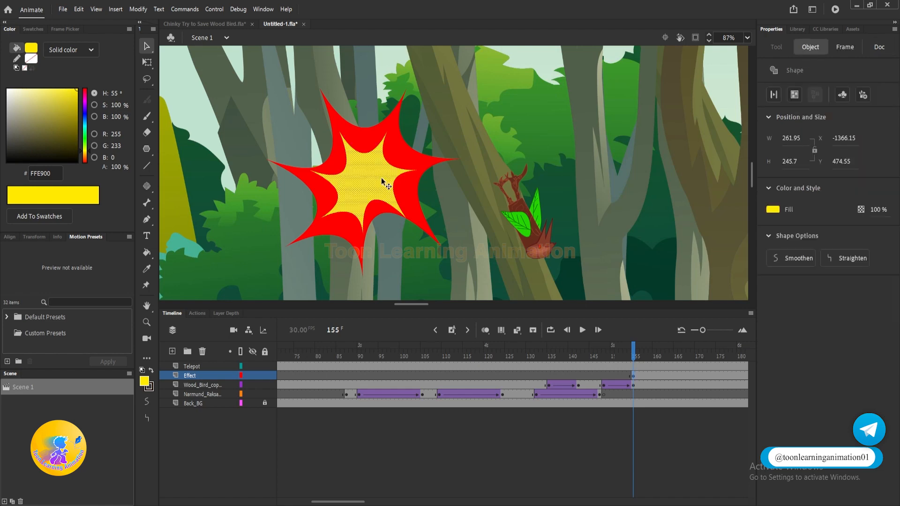
pyautogui.press('q')
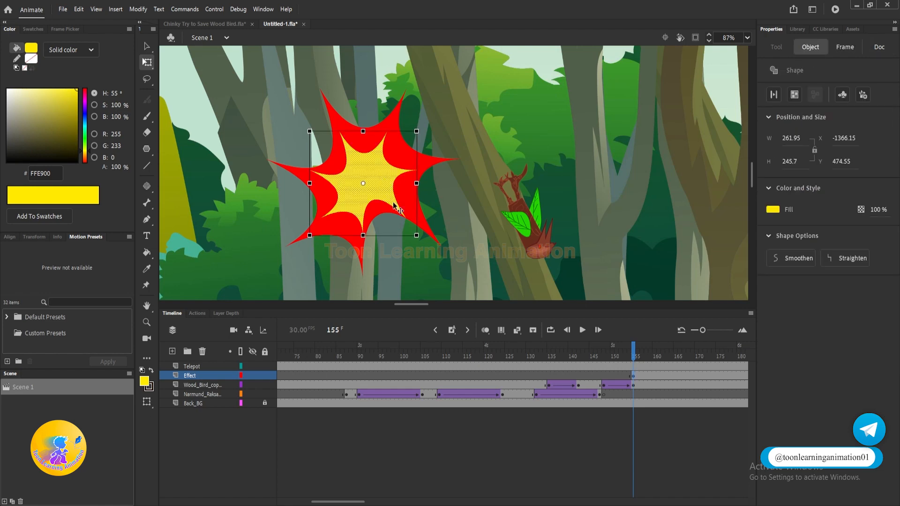
pyautogui.moveTo(417, 235); pyautogui.dragTo(392, 223)
pyautogui.click(401, 244)
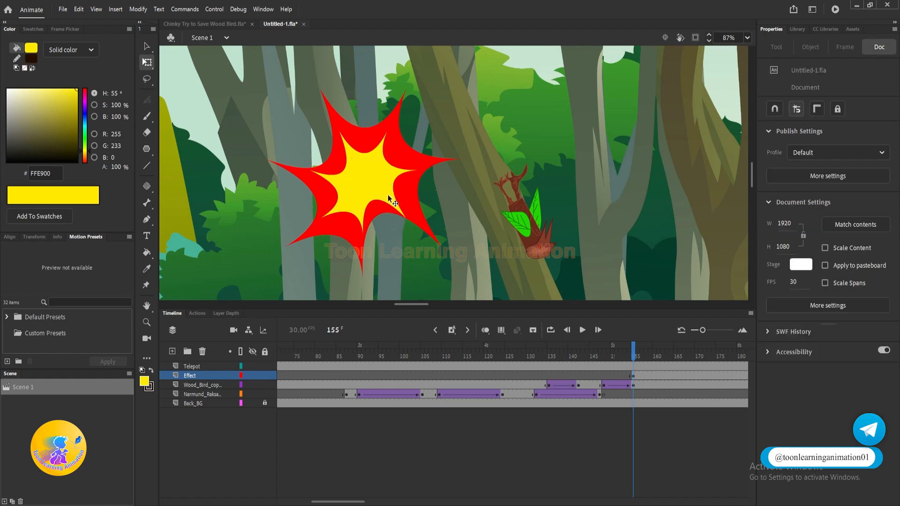
# - Paste a smaller yellow starburst of about 134 by 125 px in place, recolour it 564E00 and delete it to cut a central hole
pyautogui.hotkey('ctrl', 'z')
pyautogui.hotkey('ctrl', 'z')
pyautogui.hotkey('ctrl', 'shift', 'v')
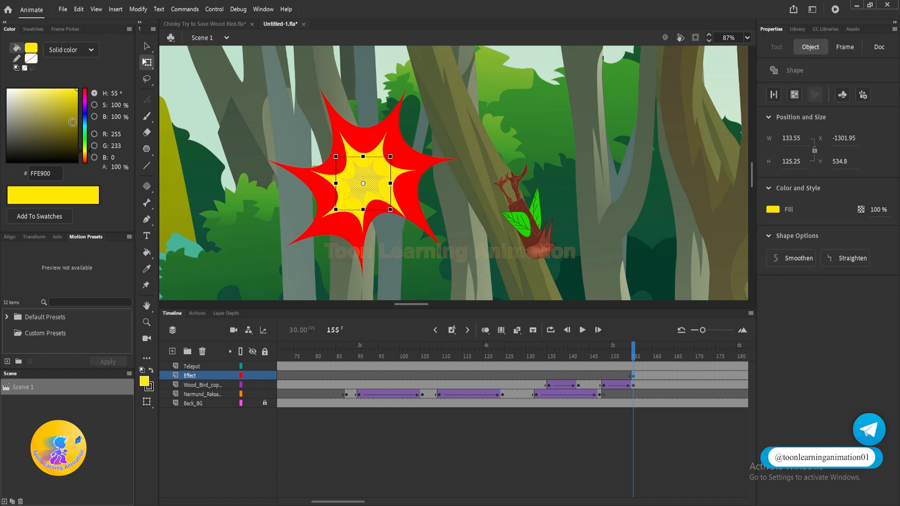
pyautogui.click(77, 137)
pyautogui.click(428, 180)
pyautogui.click(364, 183)
pyautogui.press('Delete')
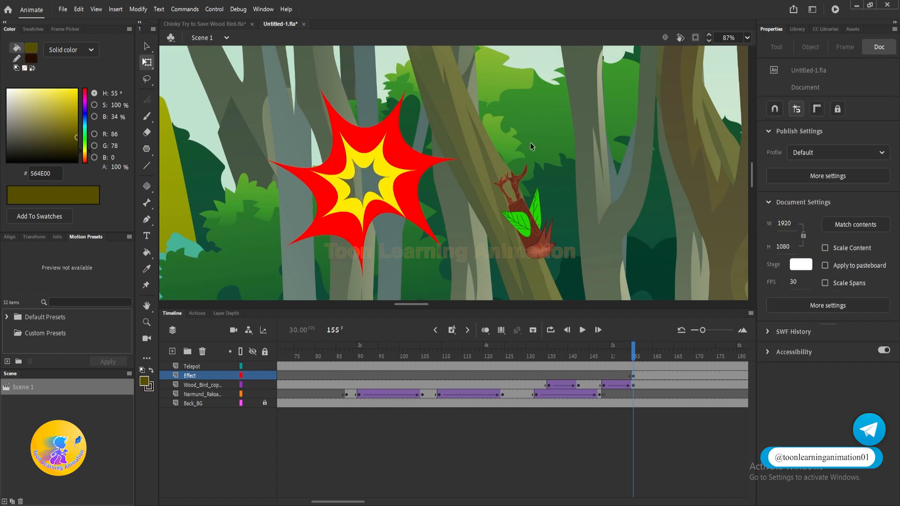
# - Select the whole red and yellow starburst, group it and scale it down to about 202 by 189 px
pyautogui.press('v')
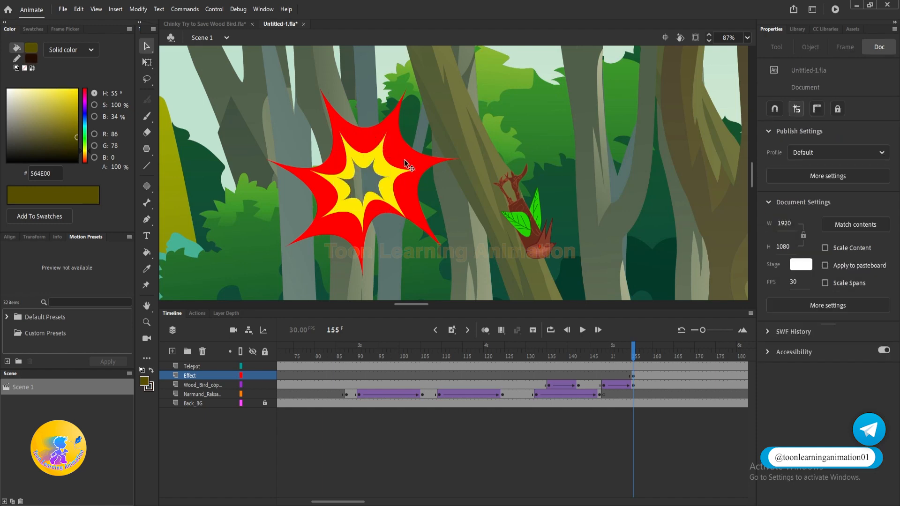
pyautogui.click(413, 173)
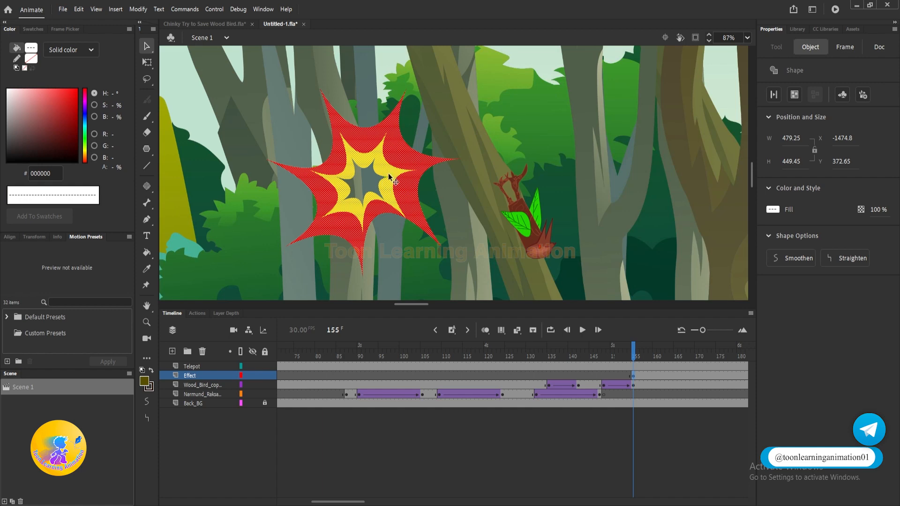
pyautogui.scroll(-3, 395, 169)
pyautogui.press('q')
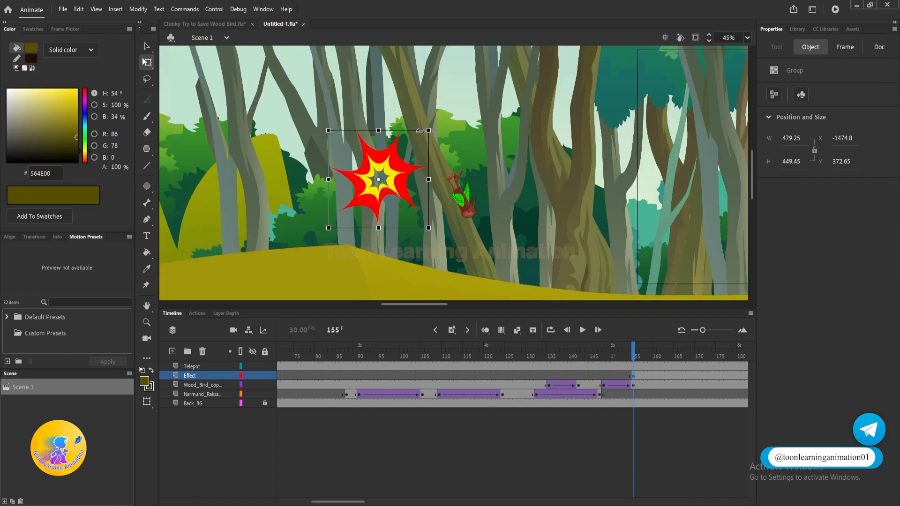
pyautogui.moveTo(429, 130); pyautogui.dragTo(419, 159)
pyautogui.scroll(5, 427, 180)
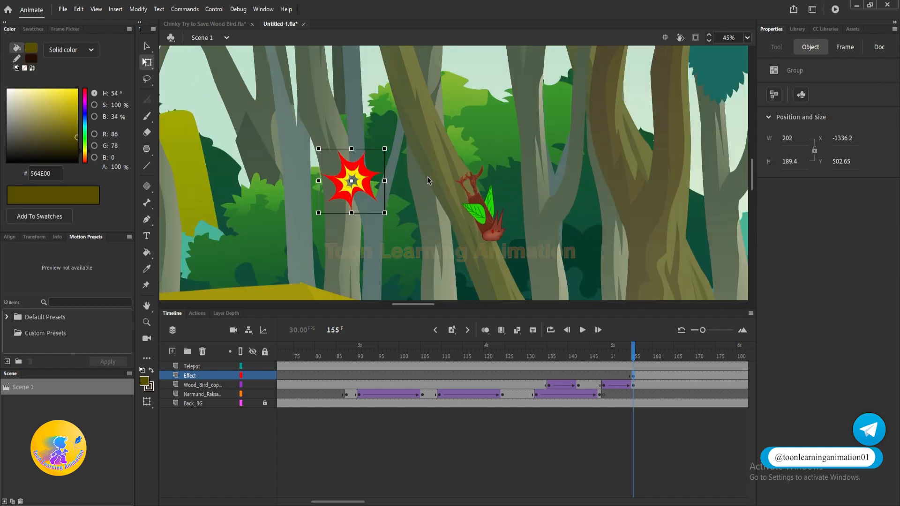
# - Move the starburst group onto the wood bird and place the Effect layer below the Wood_Bird layer
pyautogui.moveTo(512, 181); pyautogui.dragTo(462, 130)
pyautogui.scroll(-1, 460, 174)
pyautogui.moveTo(558, 164); pyautogui.dragTo(546, 165)
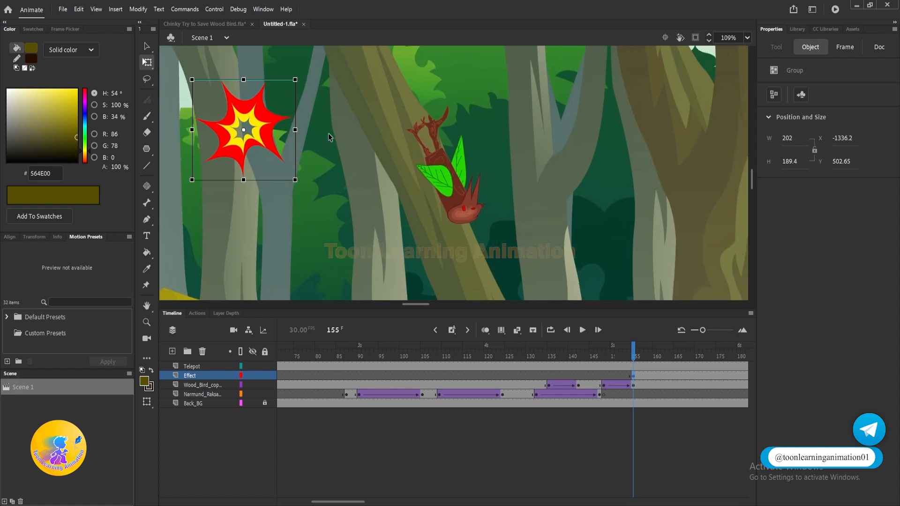
pyautogui.moveTo(272, 117); pyautogui.dragTo(463, 173)
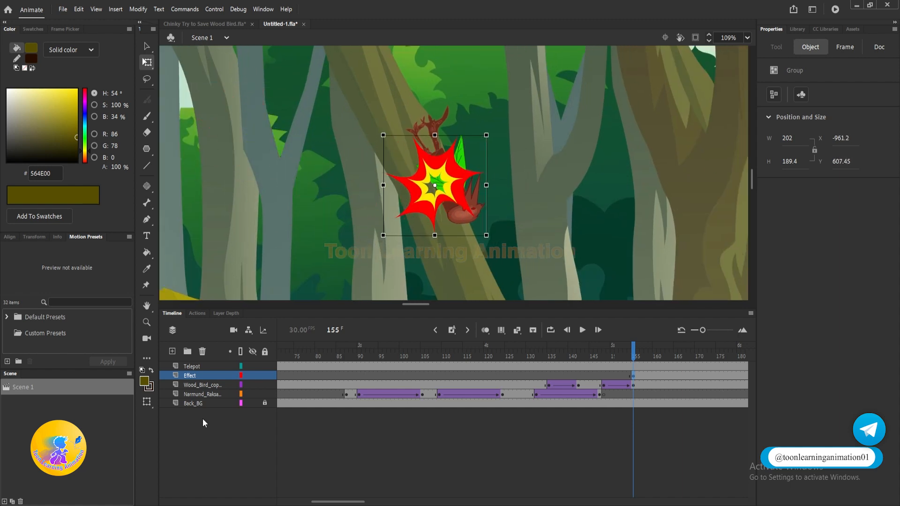
pyautogui.click(198, 375)
pyautogui.moveTo(198, 375); pyautogui.dragTo(197, 390)
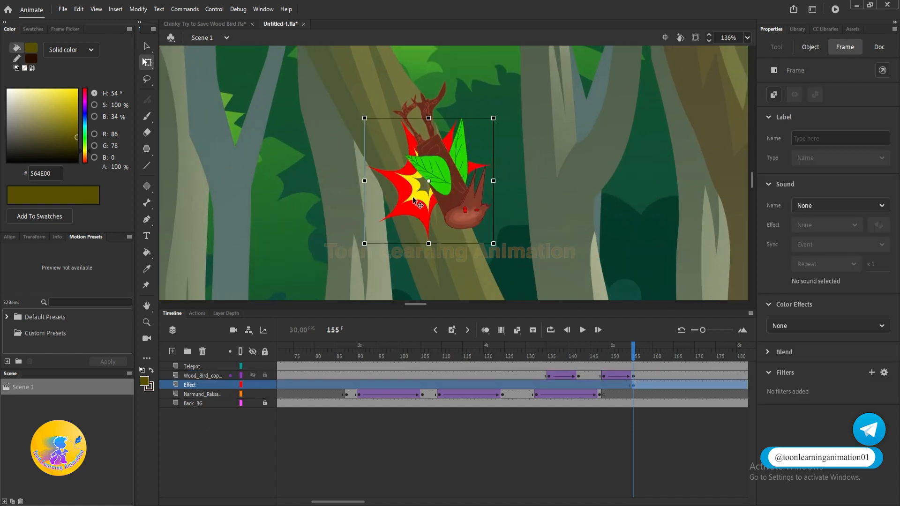
pyautogui.moveTo(413, 196); pyautogui.dragTo(427, 201)
pyautogui.moveTo(603, 218); pyautogui.dragTo(567, 210)
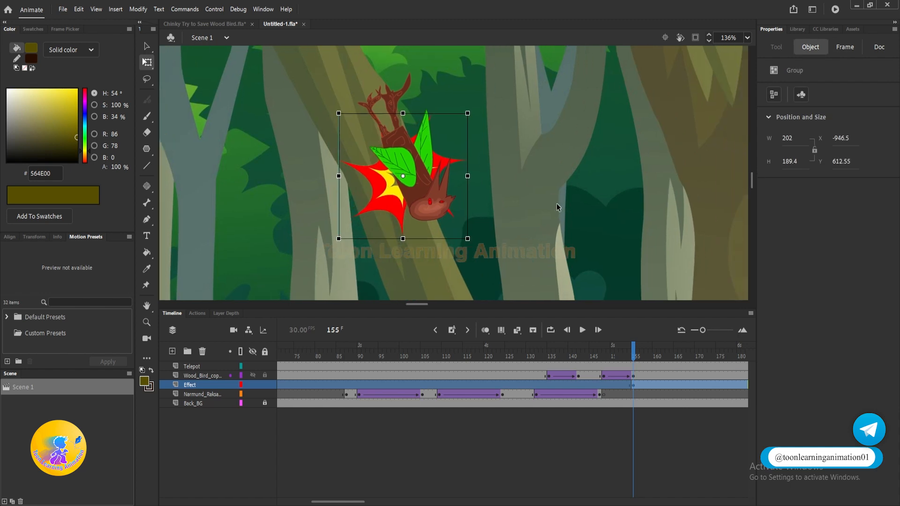
# - Add a keyframe at frame 156 on the Effect layer and enlarge its starburst to about 214 by 200 px
pyautogui.press('v')
pyautogui.moveTo(639, 359); pyautogui.dragTo(633, 361)
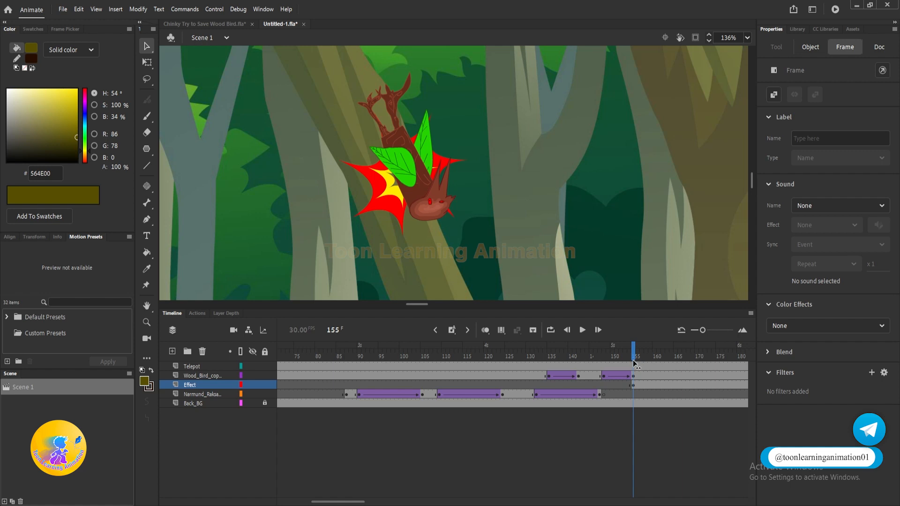
pyautogui.moveTo(634, 362); pyautogui.dragTo(638, 389)
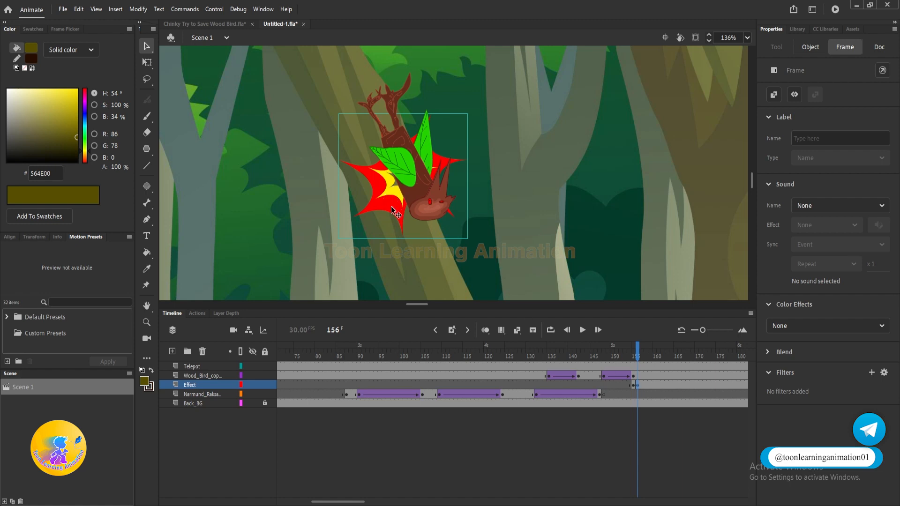
pyautogui.click(391, 206)
pyautogui.press('q')
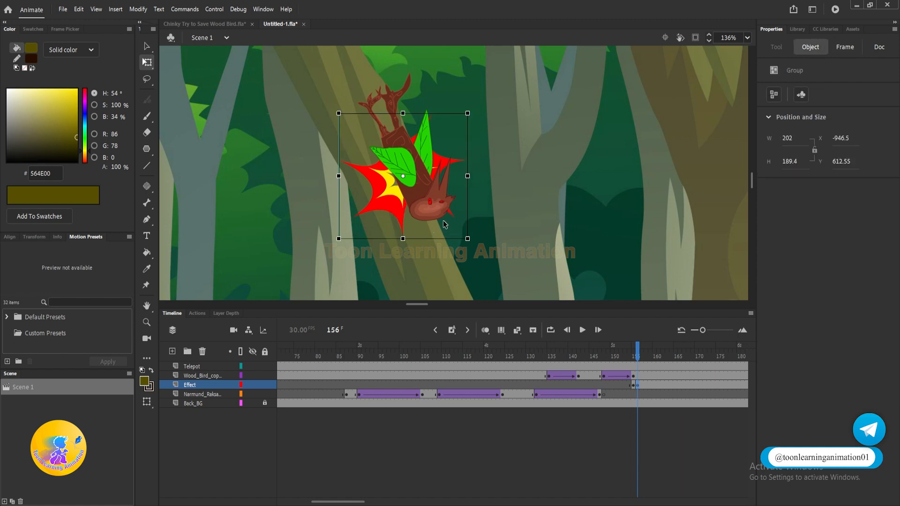
pyautogui.moveTo(468, 238); pyautogui.dragTo(471, 243)
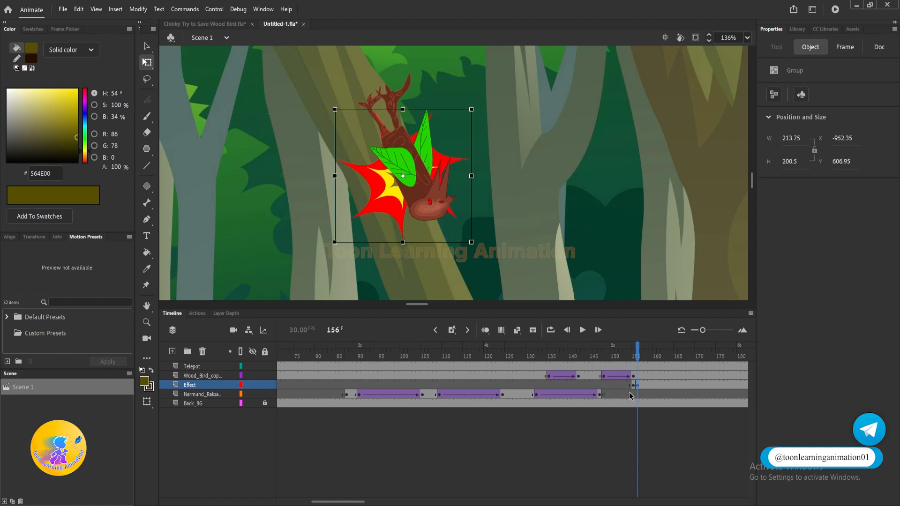
# - Shrink the starburst to about 136 by 127 px at frame 155 and enlarge it to about 248 by 233 px at frame 156
pyautogui.click(633, 385)
pyautogui.moveTo(467, 239); pyautogui.dragTo(446, 215)
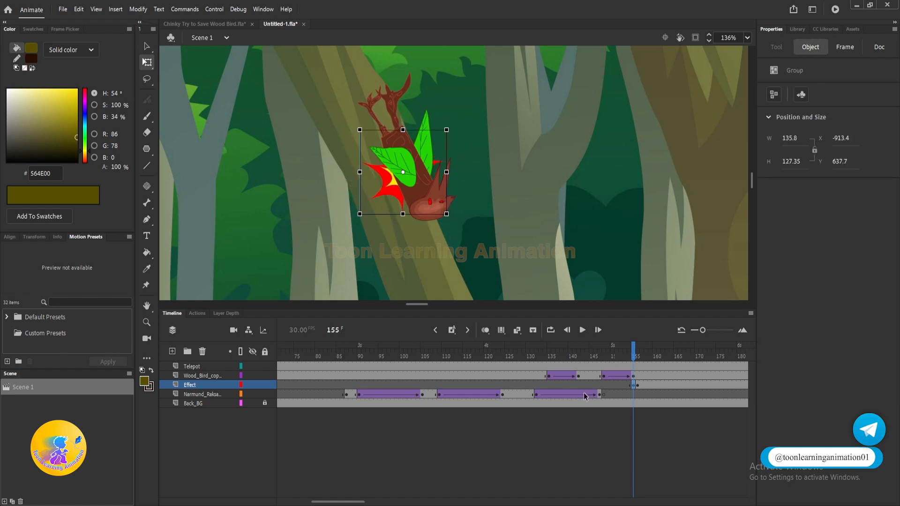
pyautogui.click(638, 385)
pyautogui.press('v')
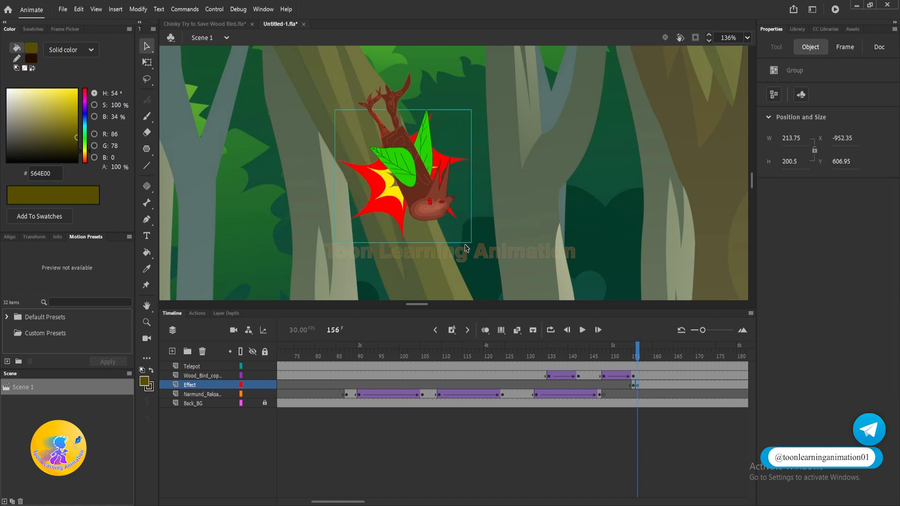
pyautogui.press('q')
pyautogui.moveTo(470, 243); pyautogui.dragTo(481, 244)
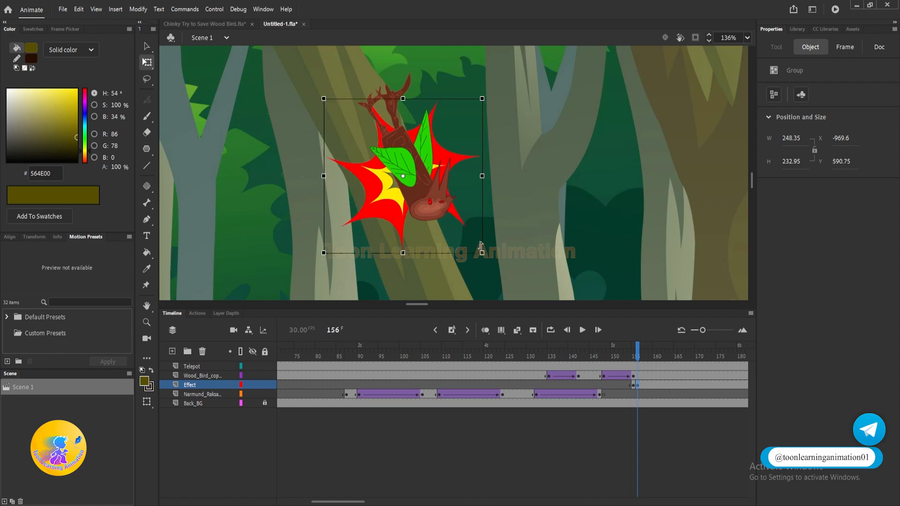
# - Swap the colours inside the frame 156 starburst group, making the inner star red, FF0000, and the outer star yellow, FFFD00
pyautogui.doubleClick(390, 201)
pyautogui.scroll(5, 425, 214)
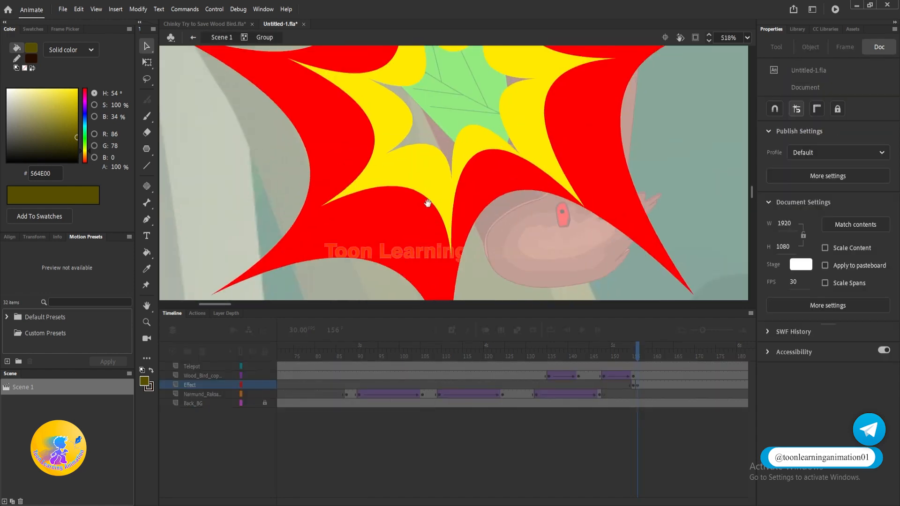
pyautogui.scroll(-2, 412, 206)
pyautogui.click(388, 203)
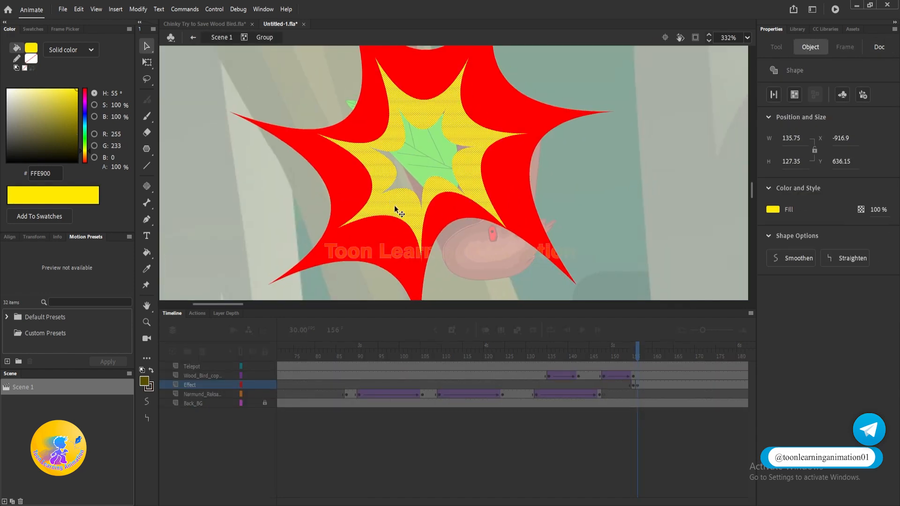
pyautogui.click(394, 231)
pyautogui.press('v')
pyautogui.click(392, 238)
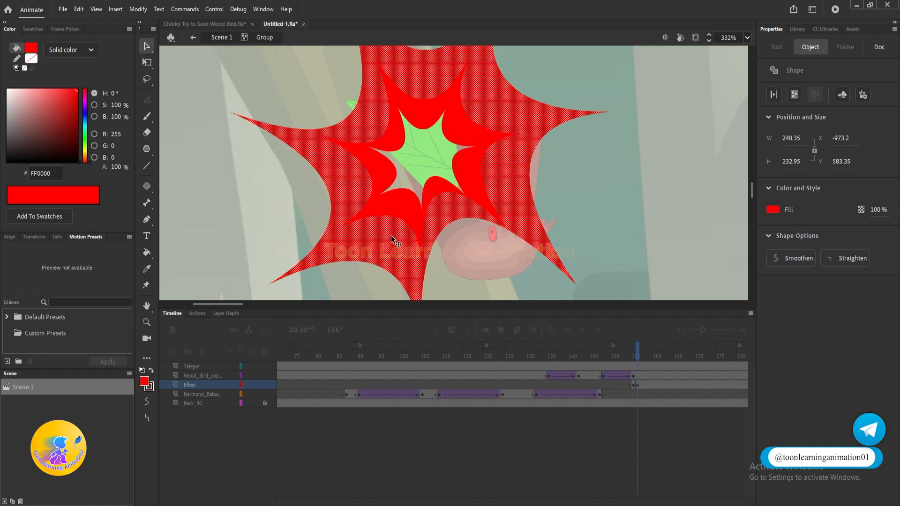
pyautogui.moveTo(85, 157); pyautogui.dragTo(86, 150)
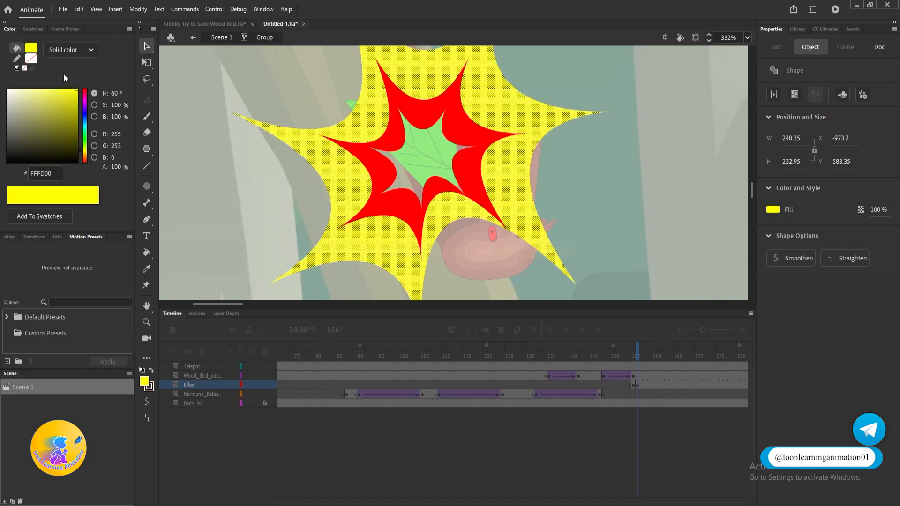
pyautogui.click(724, 190)
pyautogui.scroll(-3, 486, 179)
pyautogui.doubleClick(671, 188)
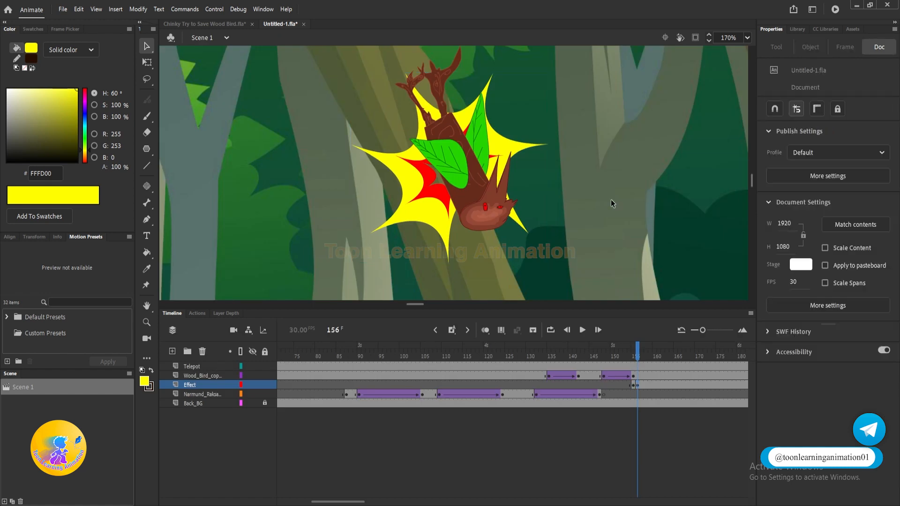
# - End the starburst with a blank keyframe at frame 157 on the Effect layer and play back the impact
pyautogui.moveTo(589, 214); pyautogui.dragTo(558, 227)
pyautogui.click(642, 385)
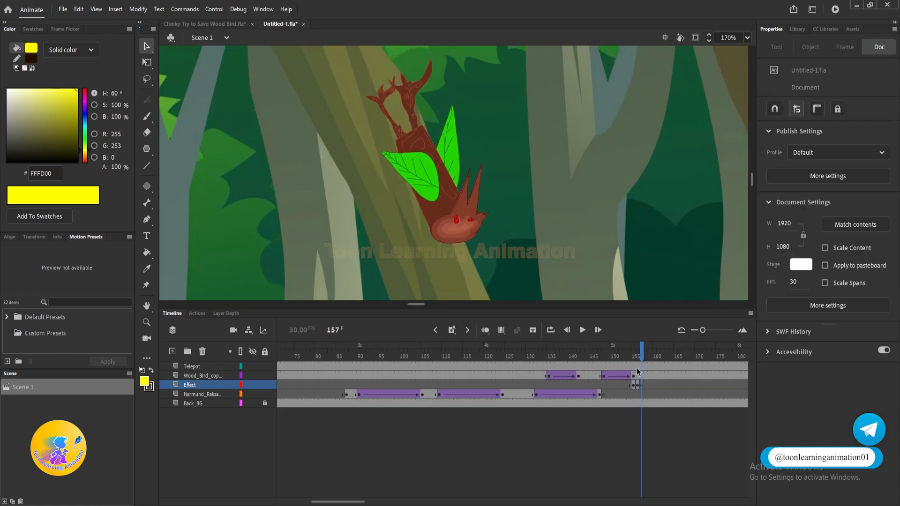
pyautogui.moveTo(635, 355); pyautogui.dragTo(692, 356)
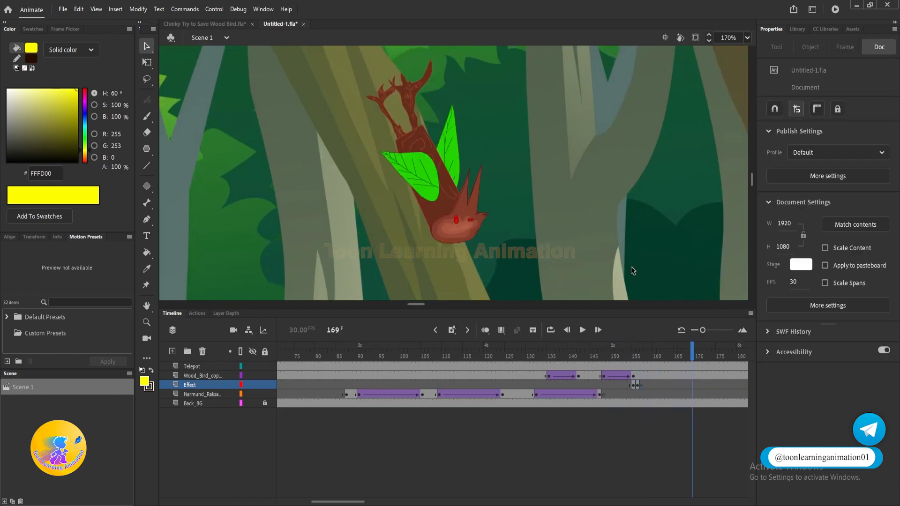
pyautogui.moveTo(627, 236); pyautogui.dragTo(589, 216)
pyautogui.moveTo(608, 355); pyautogui.dragTo(604, 356)
pyautogui.press('Return')
# - Extend each of the two starburst keyframes on the Effect layer to two frames and review the impact's timing
pyautogui.click(634, 385)
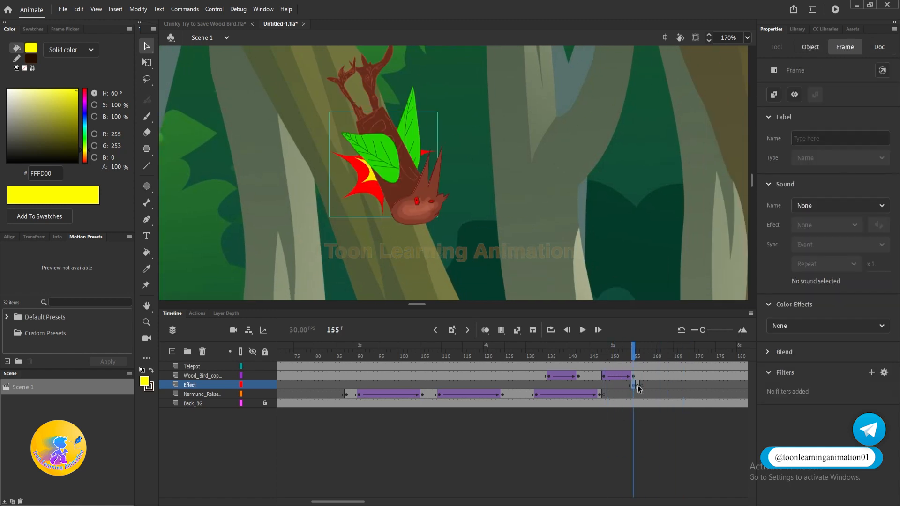
pyautogui.press('Return')
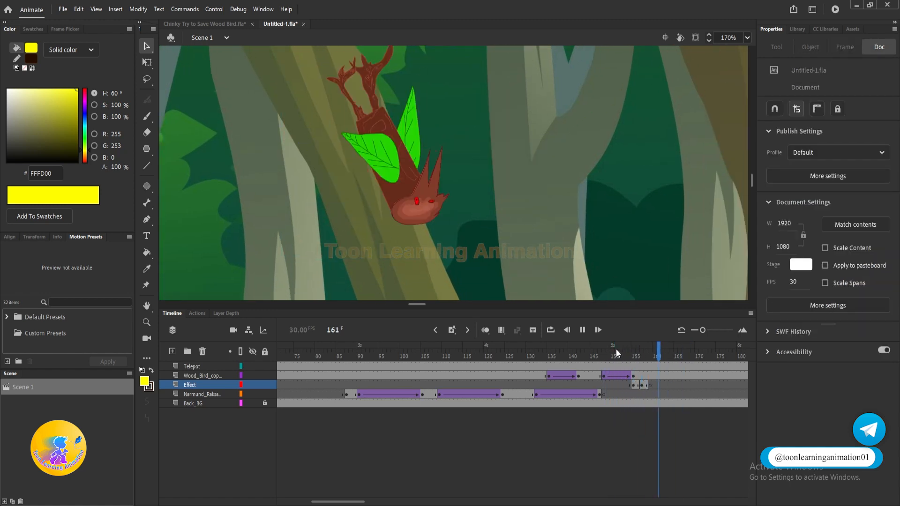
pyautogui.moveTo(634, 357); pyautogui.dragTo(642, 362)
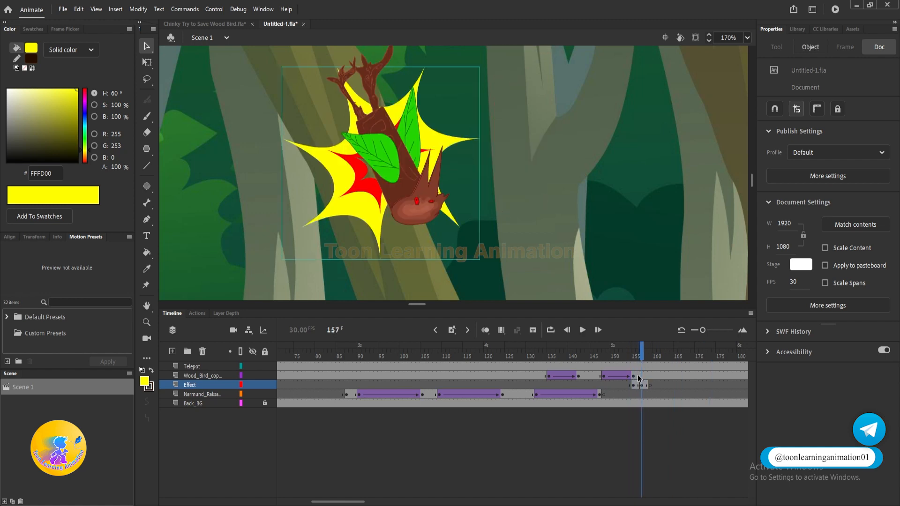
pyautogui.moveTo(525, 206); pyautogui.dragTo(527, 230)
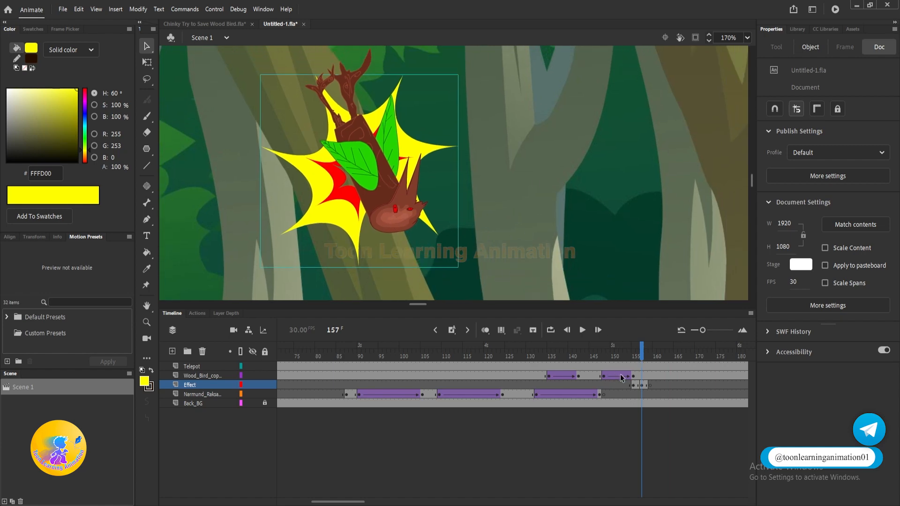
pyautogui.moveTo(640, 355); pyautogui.dragTo(676, 355)
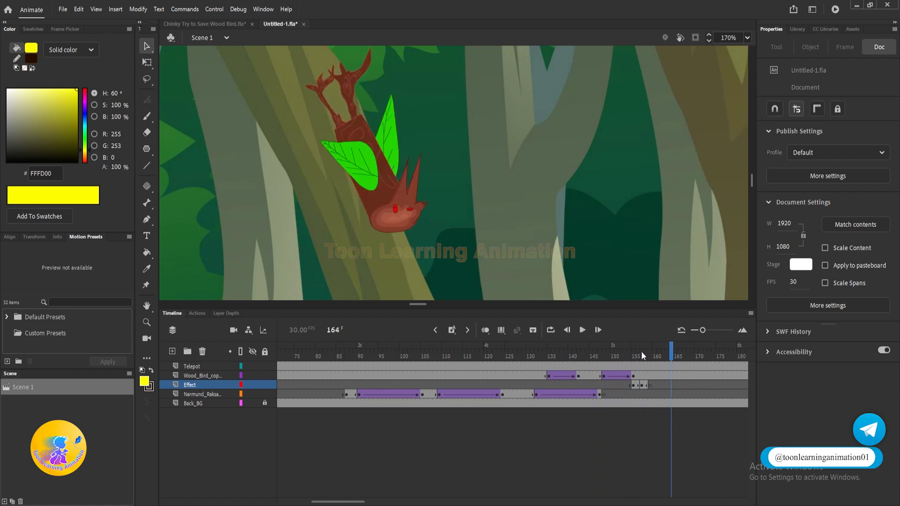
# - Add keyframes at frames 158 and 164 on the Wood_Bird layer and move the bird slightly down the trunk at frame 164
pyautogui.click(646, 375)
pyautogui.click(670, 375)
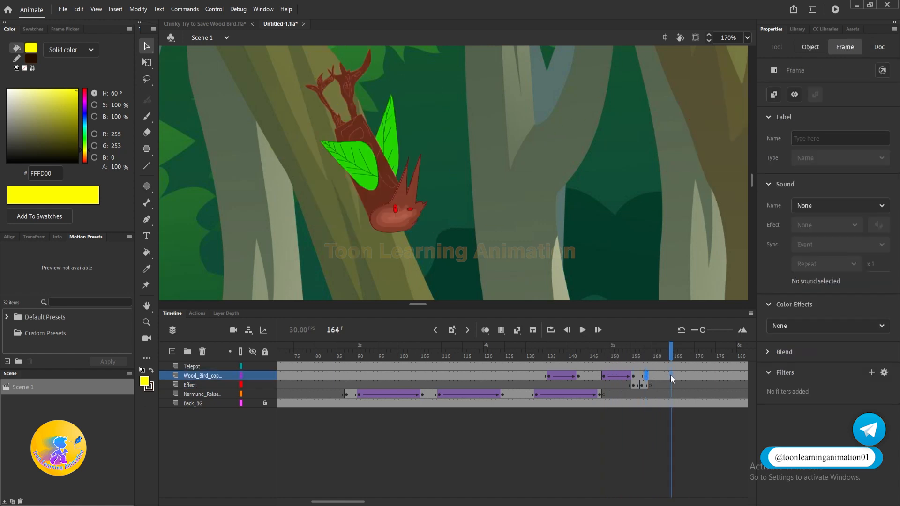
pyautogui.moveTo(401, 219); pyautogui.dragTo(415, 255)
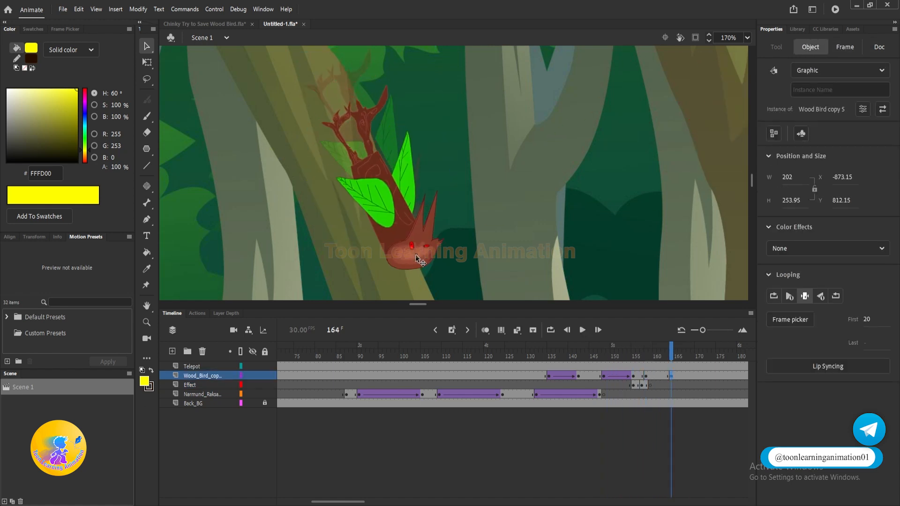
pyautogui.press('q')
pyautogui.scroll(-2, 423, 258)
pyautogui.moveTo(619, 236); pyautogui.dragTo(536, 205)
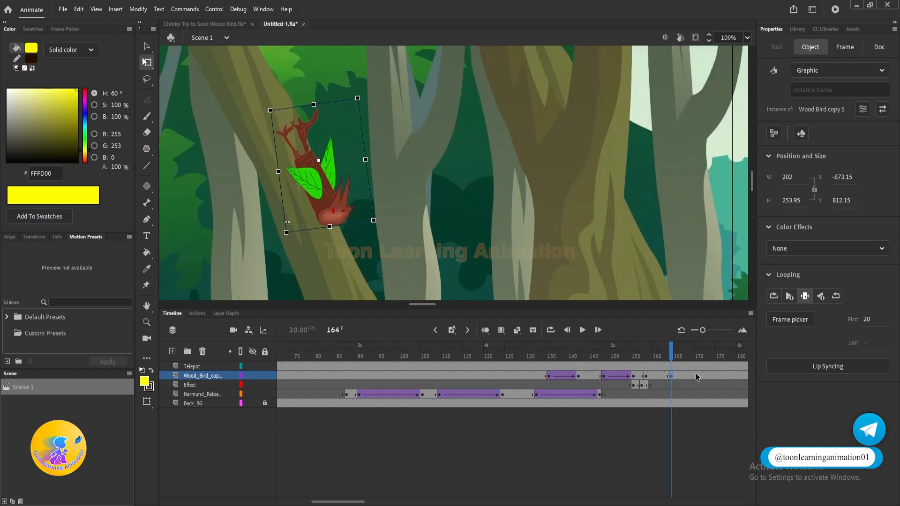
# - Add a keyframe at frame 170 on the Wood_Bird layer, then rotate the bird onto its side and move it down to the ground
pyautogui.click(697, 376)
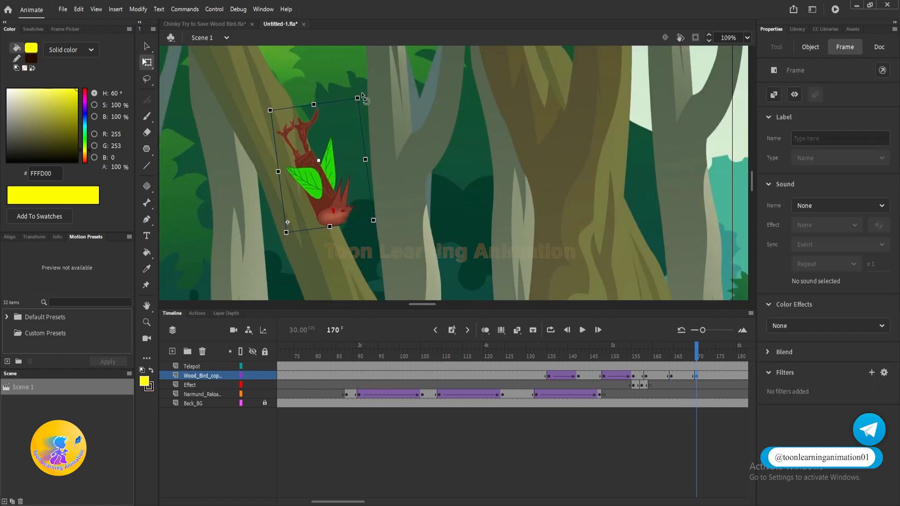
pyautogui.moveTo(364, 96); pyautogui.dragTo(360, 276)
pyautogui.moveTo(346, 178); pyautogui.dragTo(543, 335)
pyautogui.moveTo(508, 237); pyautogui.dragTo(390, 76)
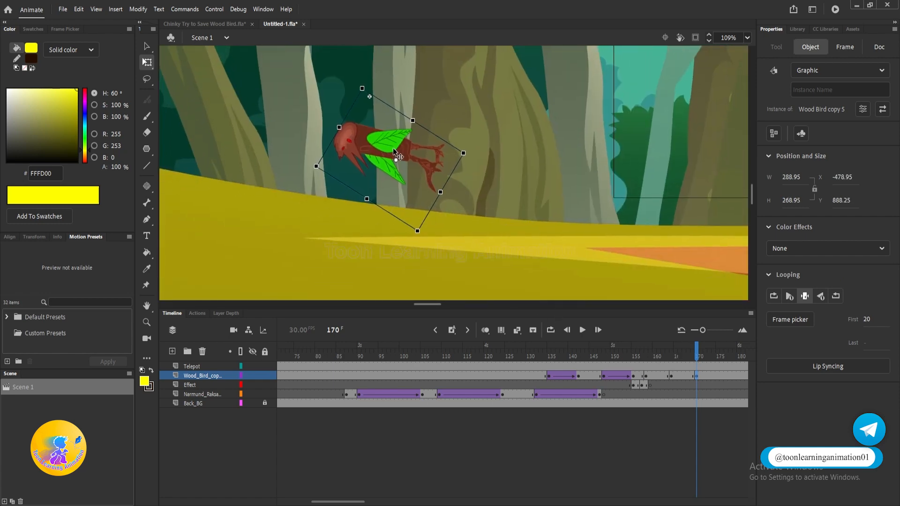
pyautogui.moveTo(393, 148); pyautogui.dragTo(318, 200)
# - Create classic tweens between the Wood_Bird layer's keyframes at frames 158, 164 and 170, and play back the fall
pyautogui.click(657, 375)
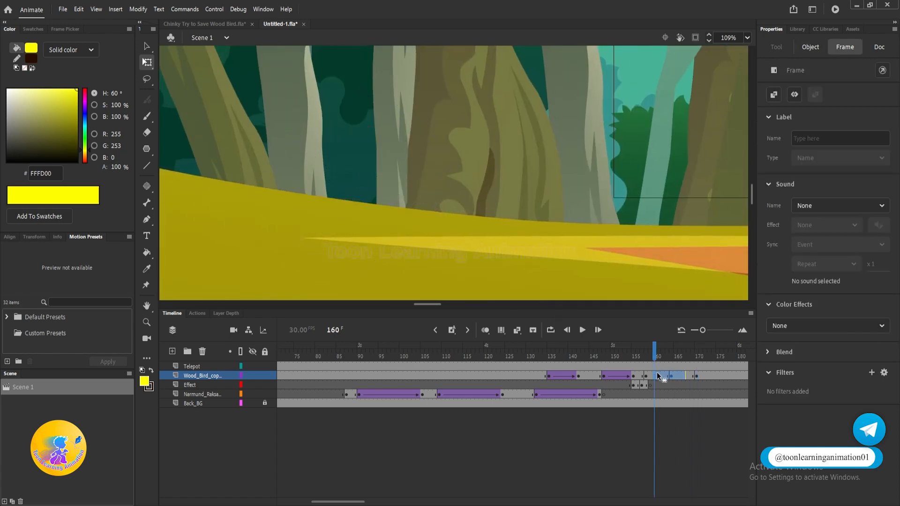
pyautogui.rightClick(658, 376)
pyautogui.click(685, 88)
pyautogui.moveTo(350, 210); pyautogui.dragTo(500, 286)
pyautogui.scroll(1, 541, 247)
pyautogui.moveTo(540, 247); pyautogui.dragTo(539, 218)
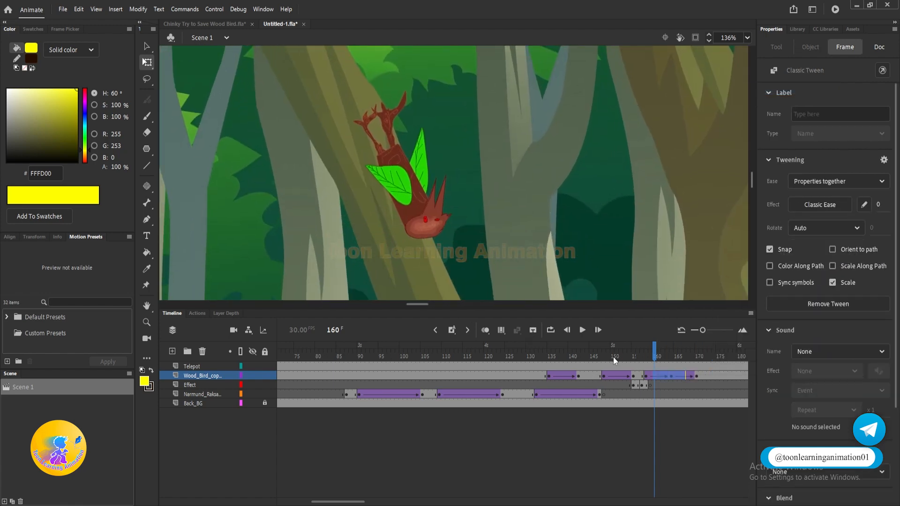
pyautogui.click(597, 353)
pyautogui.press('Return')
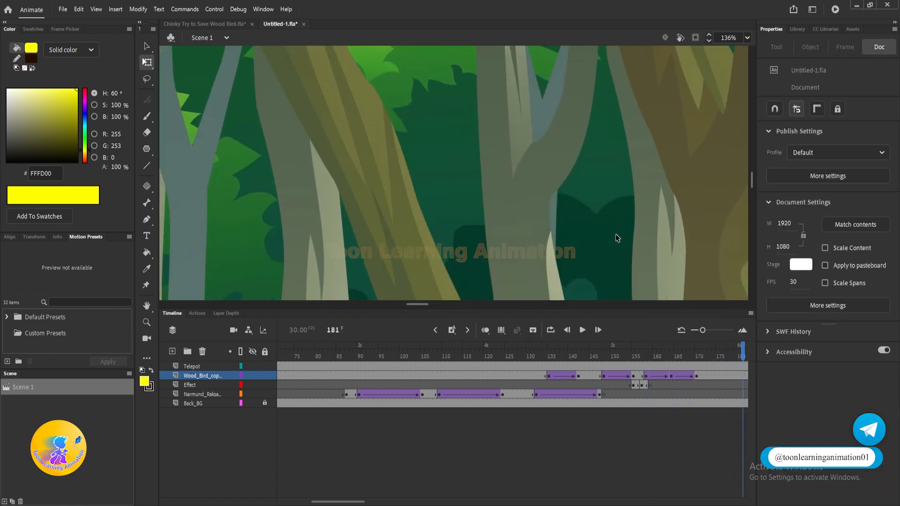
pyautogui.moveTo(642, 279); pyautogui.dragTo(621, 209)
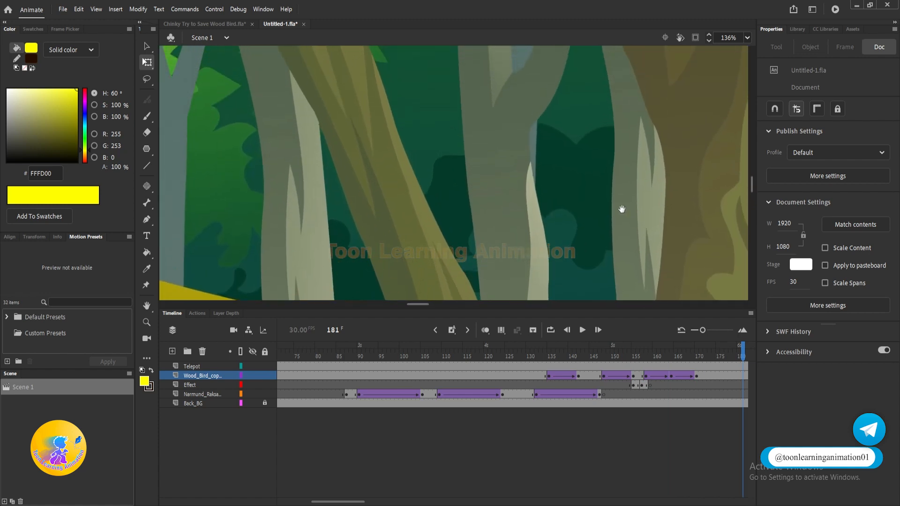
# - Step through the bird's poses from the starburst impact at frame 157 to the start of the fall at frame 164
pyautogui.click(672, 358)
pyautogui.click(646, 356)
pyautogui.moveTo(527, 189); pyautogui.dragTo(600, 279)
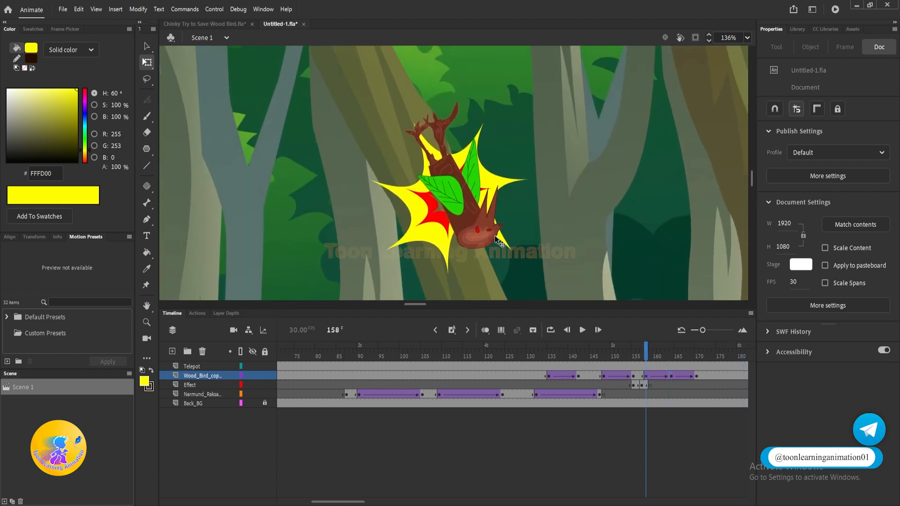
pyautogui.click(456, 224)
pyautogui.click(643, 358)
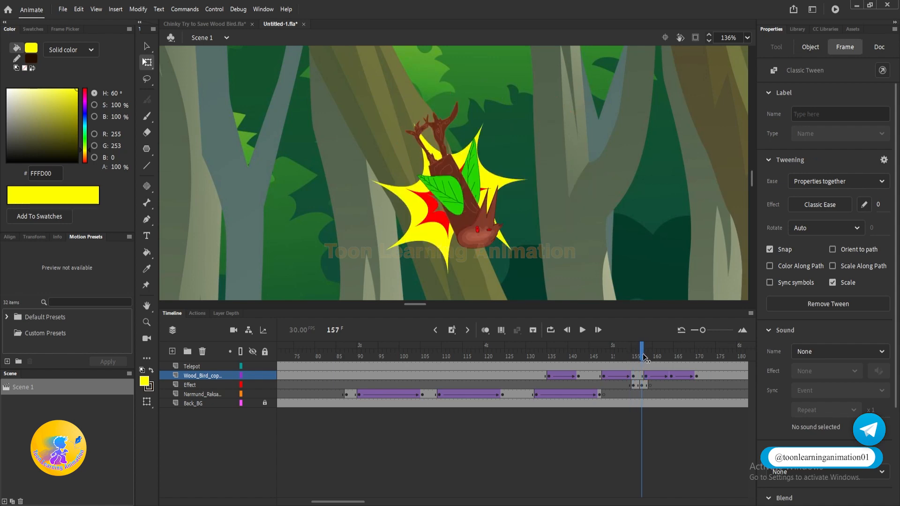
pyautogui.press('.')
pyautogui.moveTo(652, 354); pyautogui.dragTo(672, 360)
pyautogui.click(544, 285)
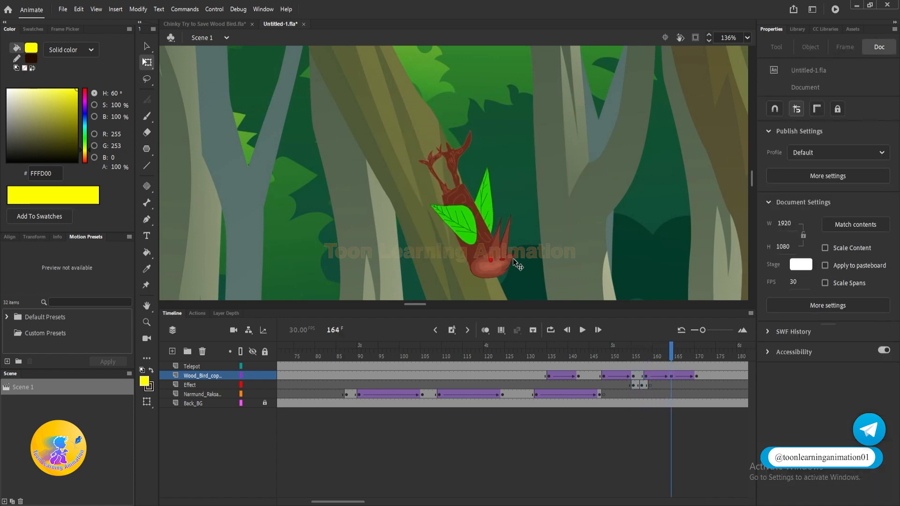
# - Rotate the bird clockwise into an upright upside-down pose at frame 164, nudge it back onto the leaning trunk, and play back the motion
pyautogui.click(507, 261)
pyautogui.moveTo(551, 261); pyautogui.dragTo(538, 244)
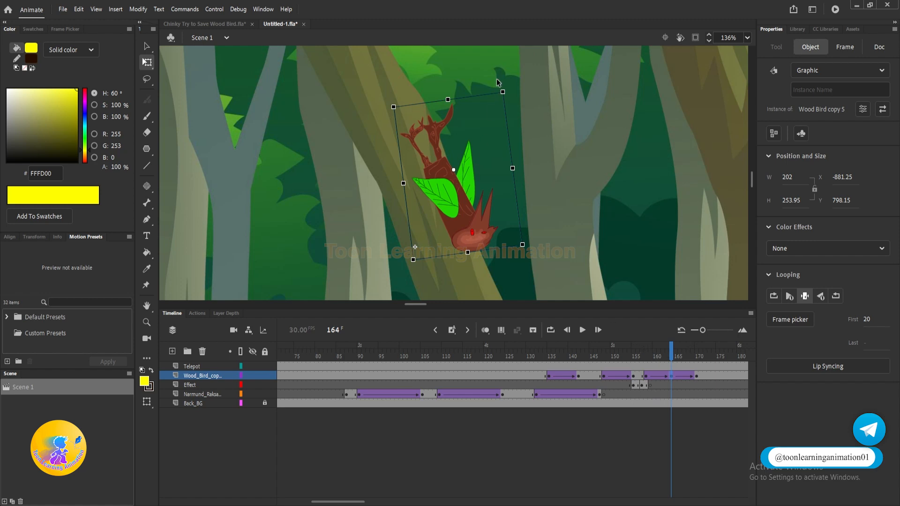
pyautogui.moveTo(505, 89); pyautogui.dragTo(529, 112)
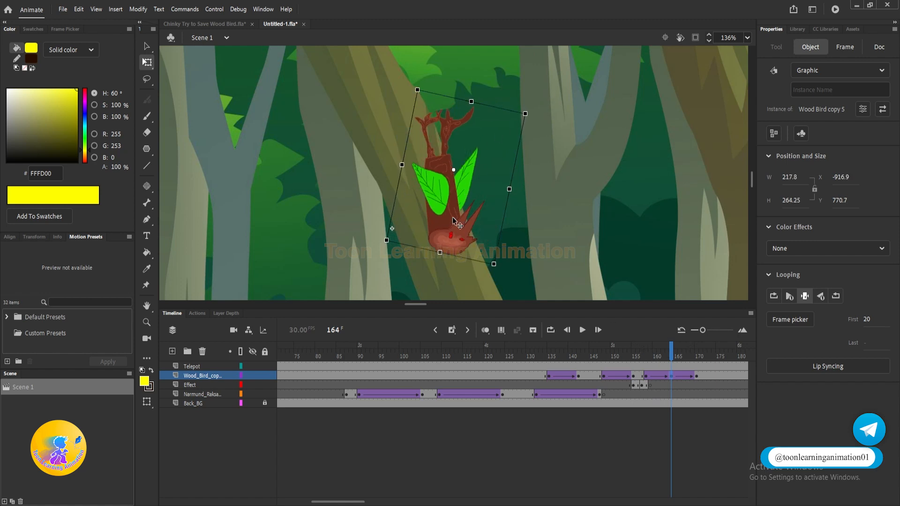
pyautogui.moveTo(452, 216); pyautogui.dragTo(465, 213)
pyautogui.moveTo(656, 353); pyautogui.dragTo(643, 352)
pyautogui.press('Return')
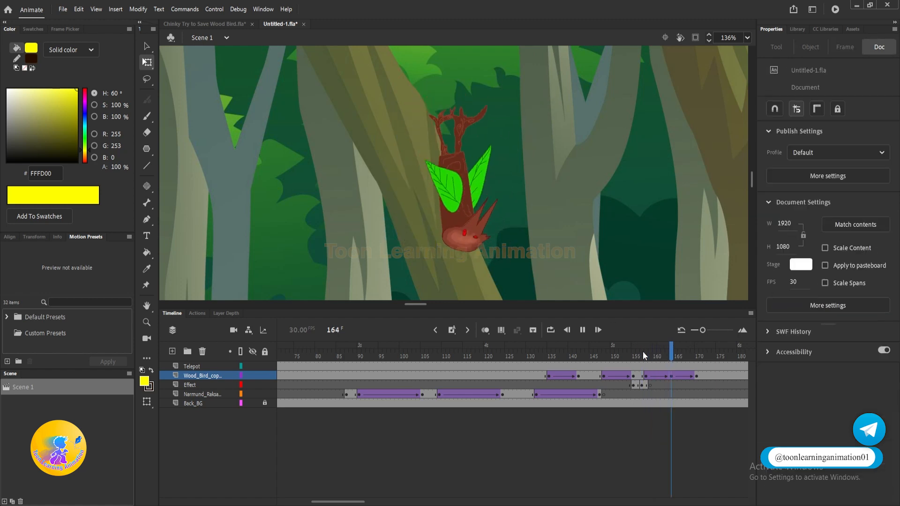
pyautogui.press('Return')
# - Extend the bird's final falling tween on the Wood_Bird layer by eight frames and play it back
pyautogui.click(680, 354)
pyautogui.press('F5')
pyautogui.press('F5')
pyautogui.press('F5')
pyautogui.press('F5')
pyautogui.press('F5')
pyautogui.press('F5')
pyautogui.press('F5')
pyautogui.press('F5')
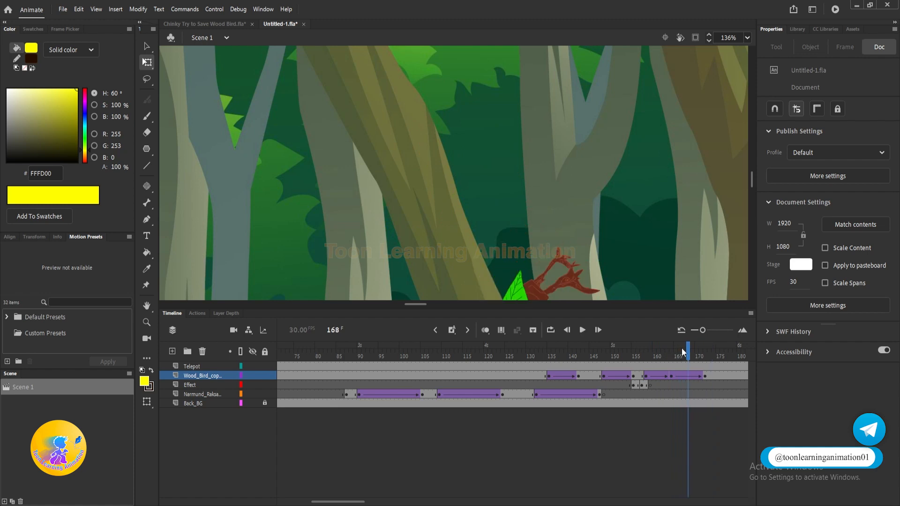
pyautogui.moveTo(679, 241); pyautogui.dragTo(614, 65)
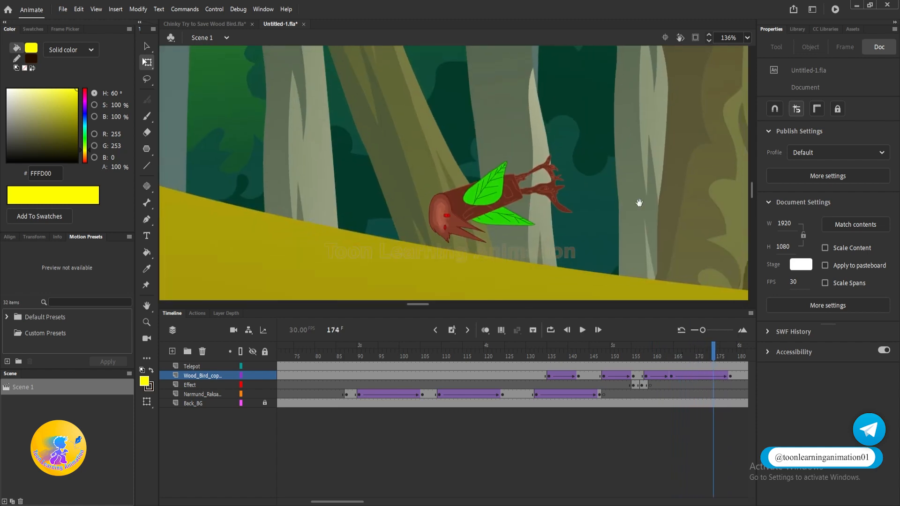
pyautogui.press('Return')
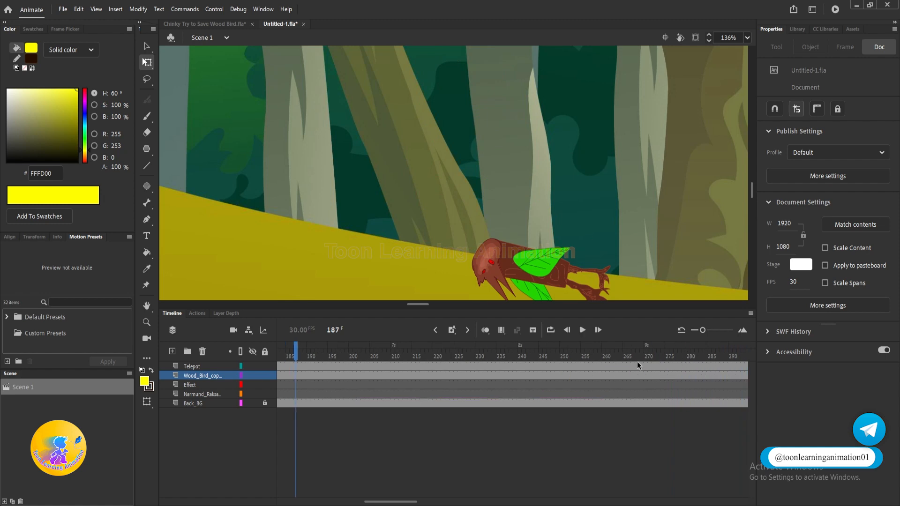
# - Play back and scrub the bird's fall through to frame 172 to examine its timing and landing on the ground
pyautogui.scroll(-3, 581, 193)
pyautogui.moveTo(564, 203); pyautogui.dragTo(589, 211)
pyautogui.moveTo(309, 355); pyautogui.dragTo(444, 413)
pyautogui.click(368, 355)
pyautogui.press('Return')
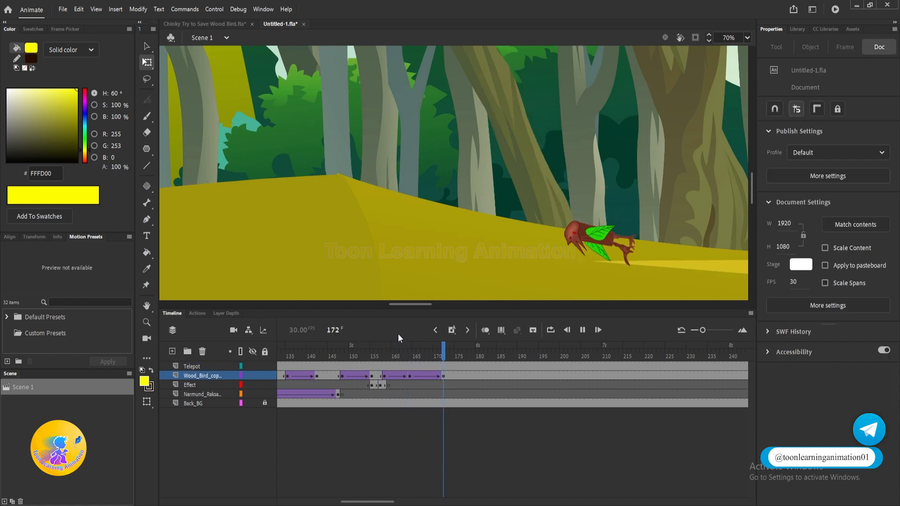
pyautogui.click(368, 355)
pyautogui.moveTo(368, 354); pyautogui.dragTo(456, 427)
pyautogui.scroll(5, 642, 255)
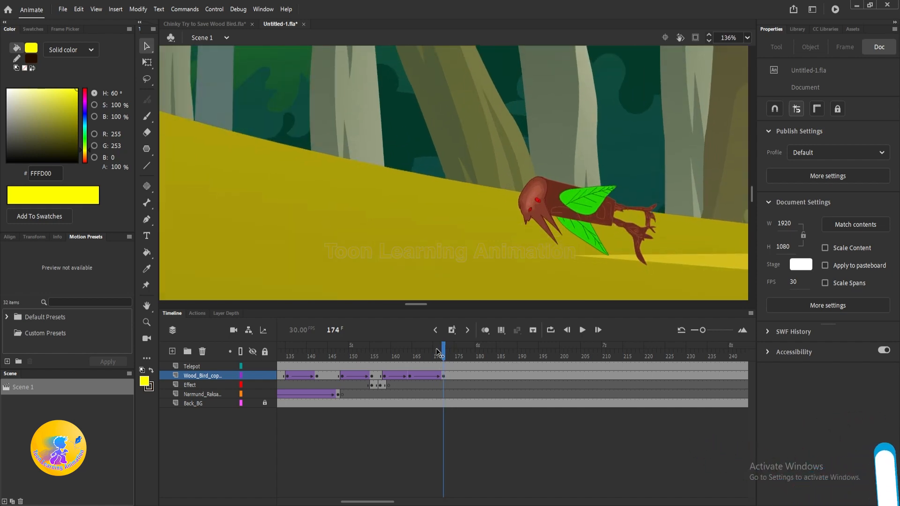
pyautogui.moveTo(437, 351); pyautogui.dragTo(370, 351)
pyautogui.press('Return')
pyautogui.press('Return')
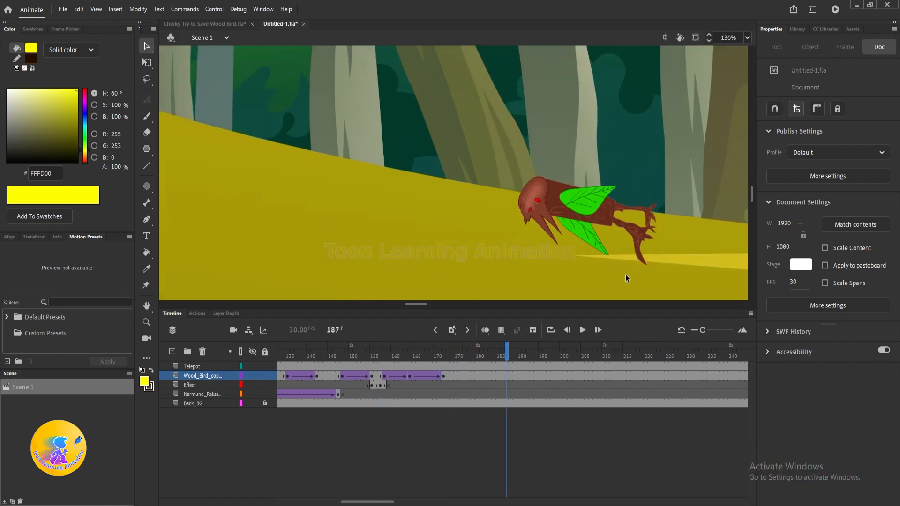
pyautogui.moveTo(432, 351); pyautogui.dragTo(385, 357)
pyautogui.scroll(-5, 490, 173)
pyautogui.moveTo(490, 173); pyautogui.dragTo(518, 246)
pyautogui.scroll(3, 532, 150)
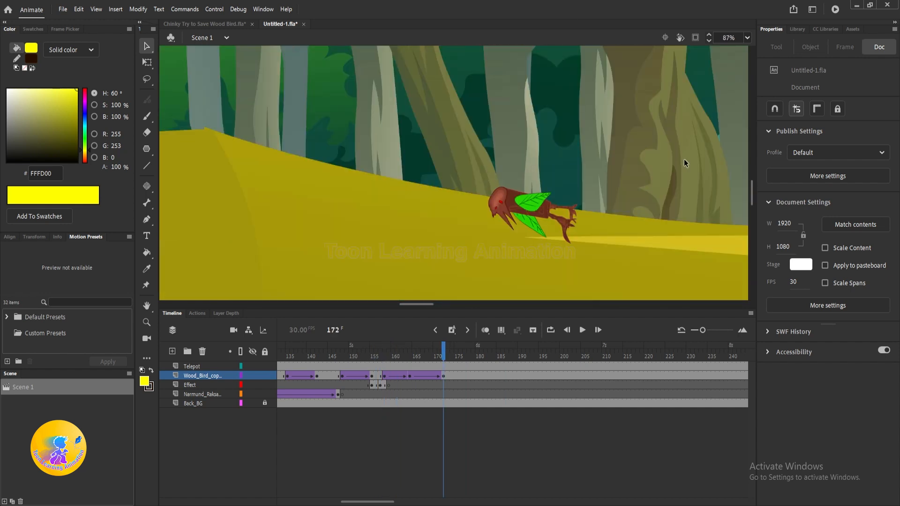
# - Add a blank keyframe at frame 172 on the Effect layer and draw an oval about 187 by 58 px beneath the fallen bird
pyautogui.scroll(4, 593, 229)
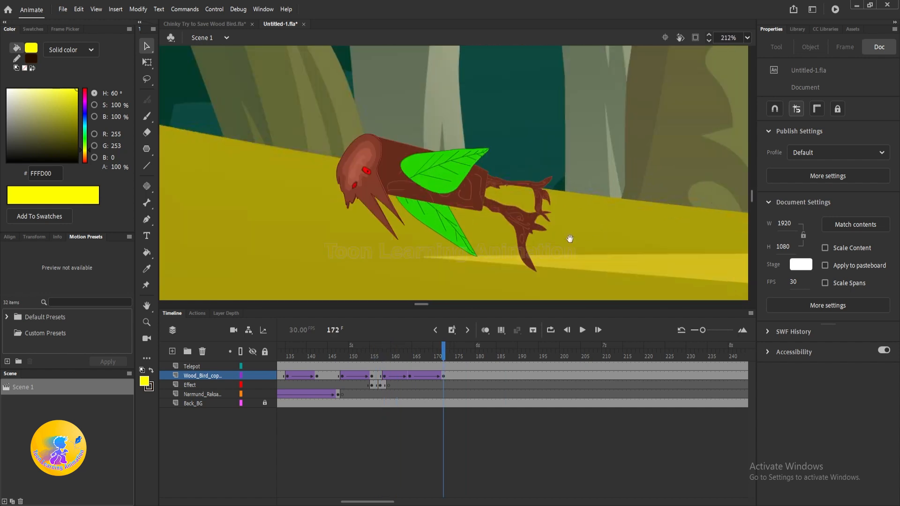
pyautogui.moveTo(570, 239); pyautogui.dragTo(573, 211)
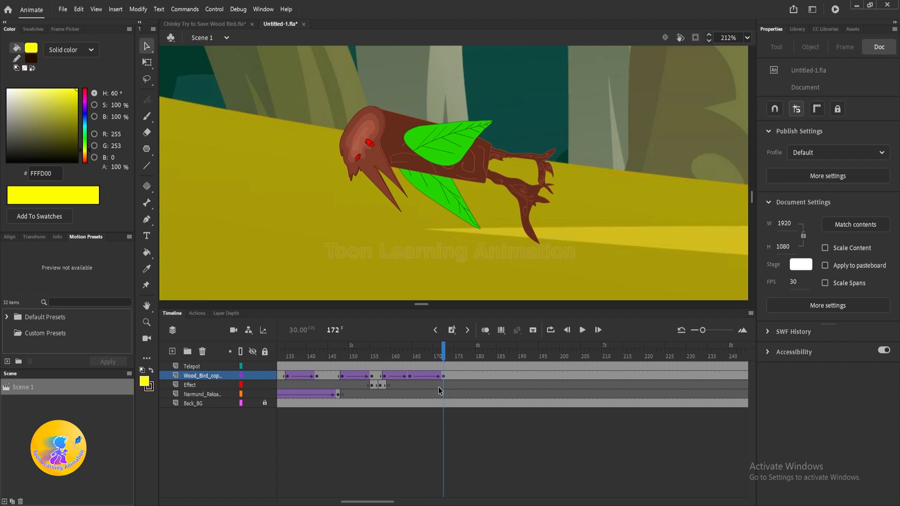
pyautogui.click(442, 385)
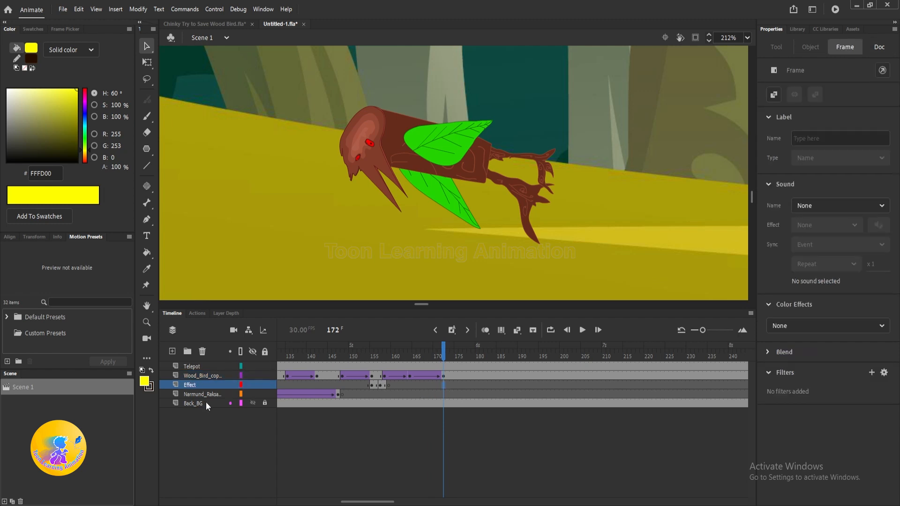
pyautogui.click(147, 149)
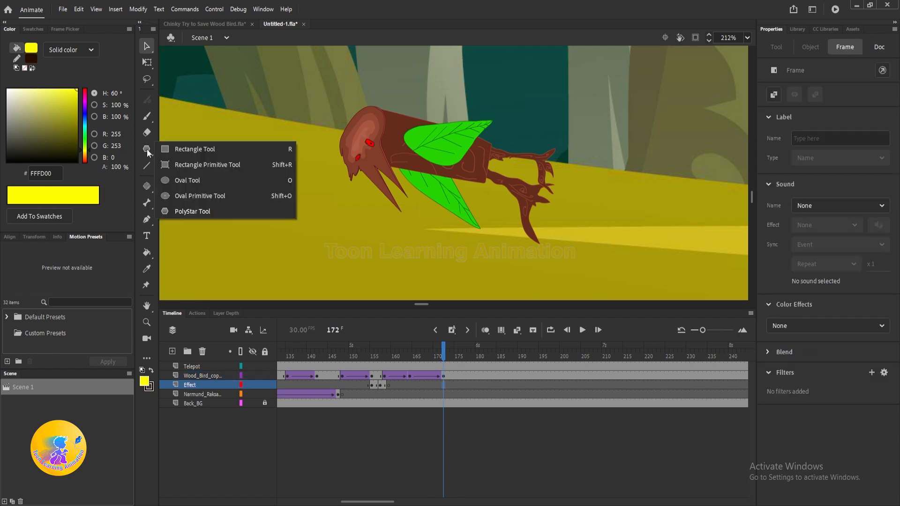
pyautogui.click(186, 181)
pyautogui.moveTo(350, 162); pyautogui.dragTo(535, 222)
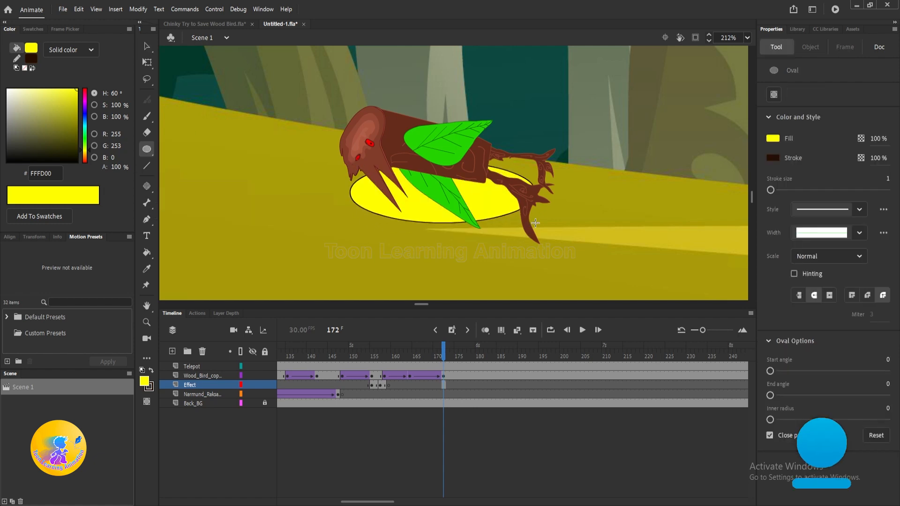
# - Rotate the oval slightly clockwise to follow the ground's slope and delete its outline
pyautogui.press('v')
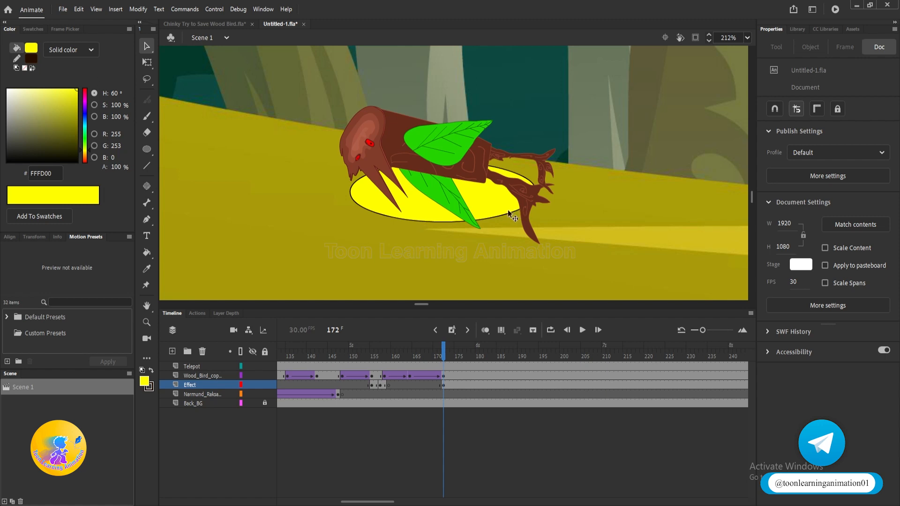
pyautogui.doubleClick(508, 210)
pyautogui.press('q')
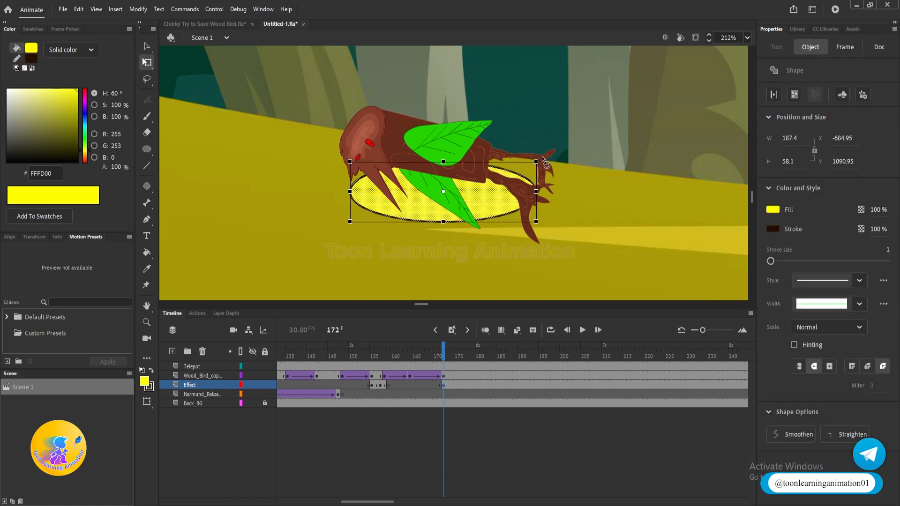
pyautogui.moveTo(543, 157); pyautogui.dragTo(558, 179)
pyautogui.press('v')
pyautogui.click(557, 197)
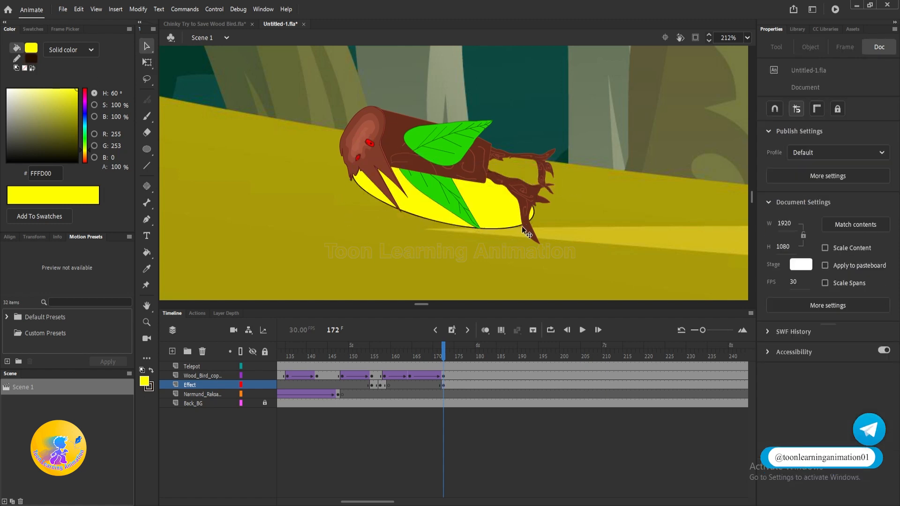
pyautogui.doubleClick(512, 227)
pyautogui.press('Delete')
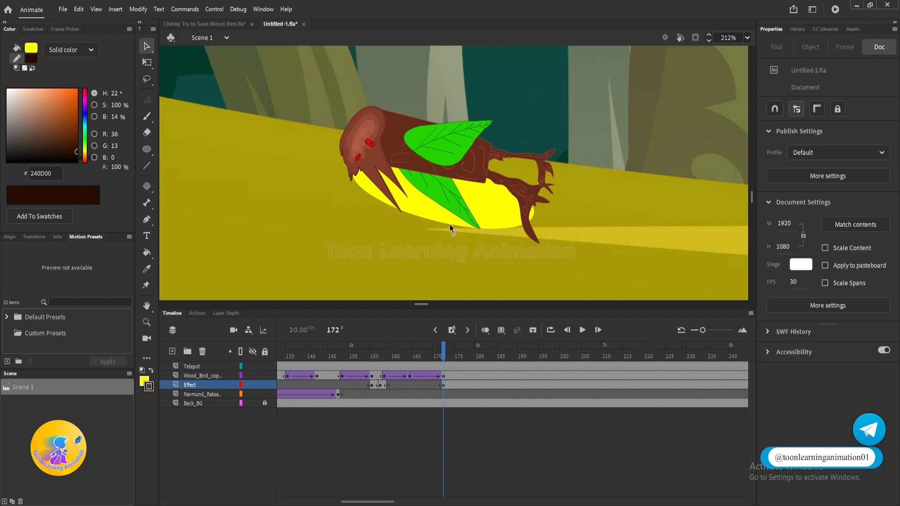
# - Turn the oval into a shadow by setting its fill to black (000000) with 35% alpha
pyautogui.click(495, 220)
pyautogui.moveTo(54, 123); pyautogui.dragTo(76, 162)
pyautogui.click(113, 167)
pyautogui.write('35')
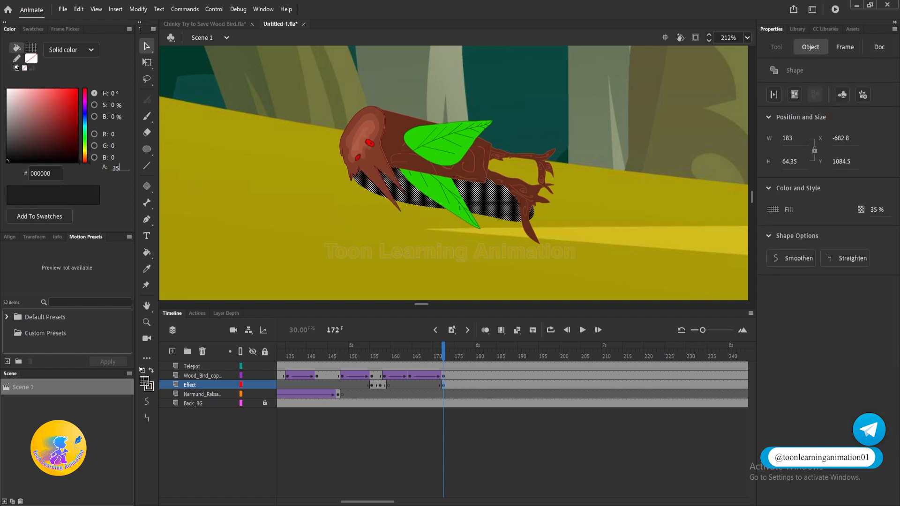
pyautogui.click(620, 224)
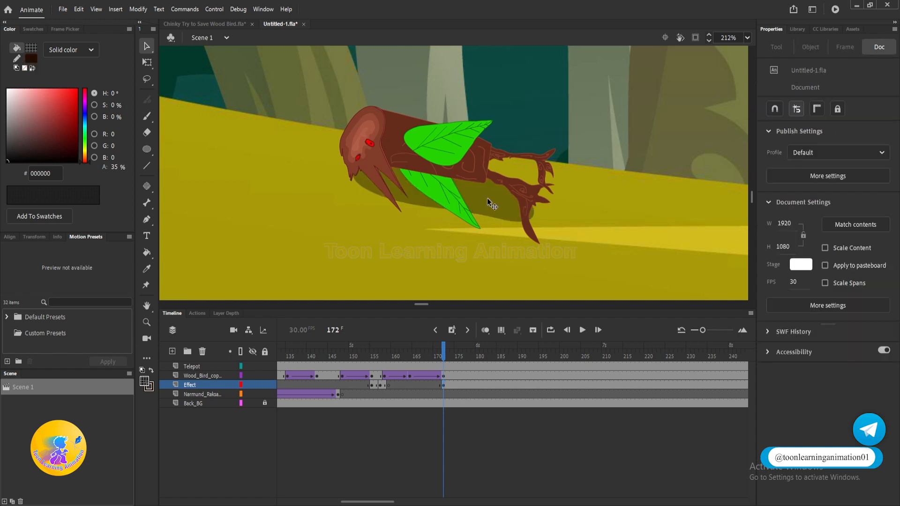
# - Apply a Blur filter to the shadow's frame at 172 on the Effect layer and adjust the blur's quality and amount
pyautogui.click(488, 198)
pyautogui.click(617, 233)
pyautogui.click(444, 386)
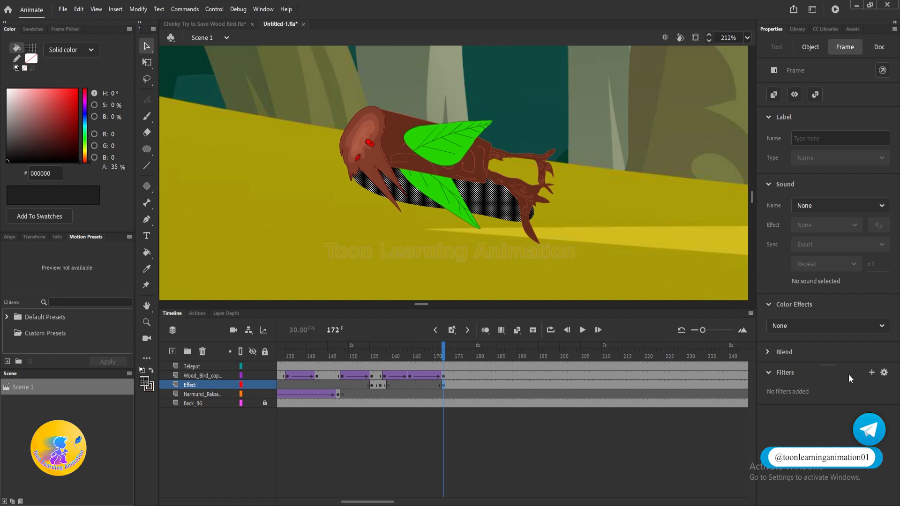
pyautogui.click(873, 373)
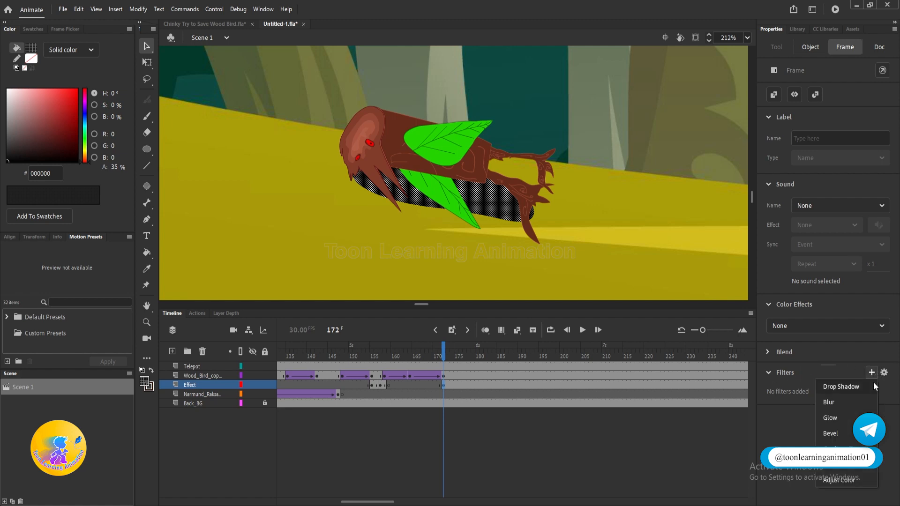
pyautogui.click(835, 405)
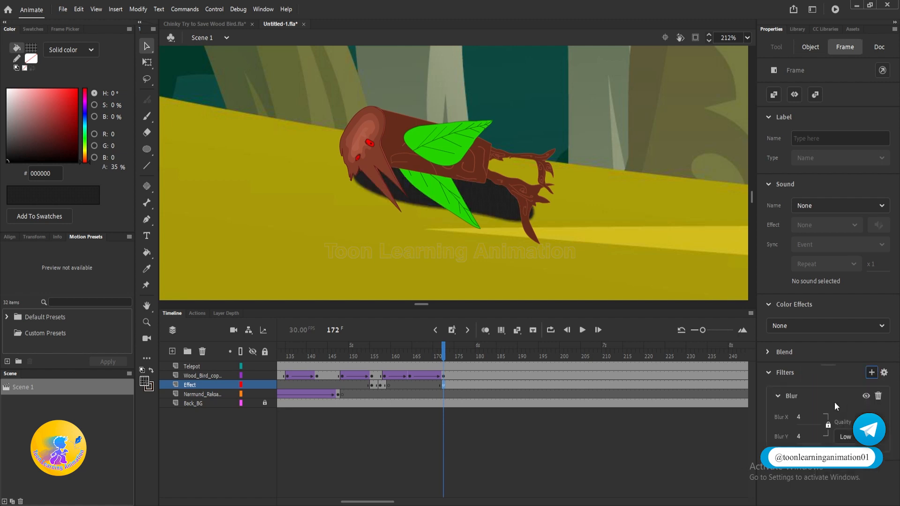
pyautogui.click(842, 437)
pyautogui.click(856, 483)
pyautogui.moveTo(802, 436); pyautogui.dragTo(806, 439)
pyautogui.click(704, 455)
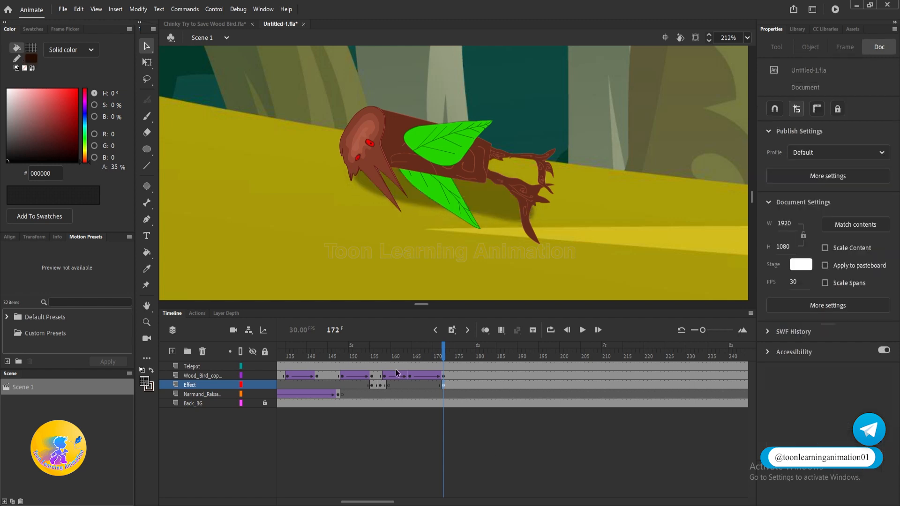
# - Set the shadow's fill opacity to 25% and play back the bird's fall
pyautogui.click(485, 211)
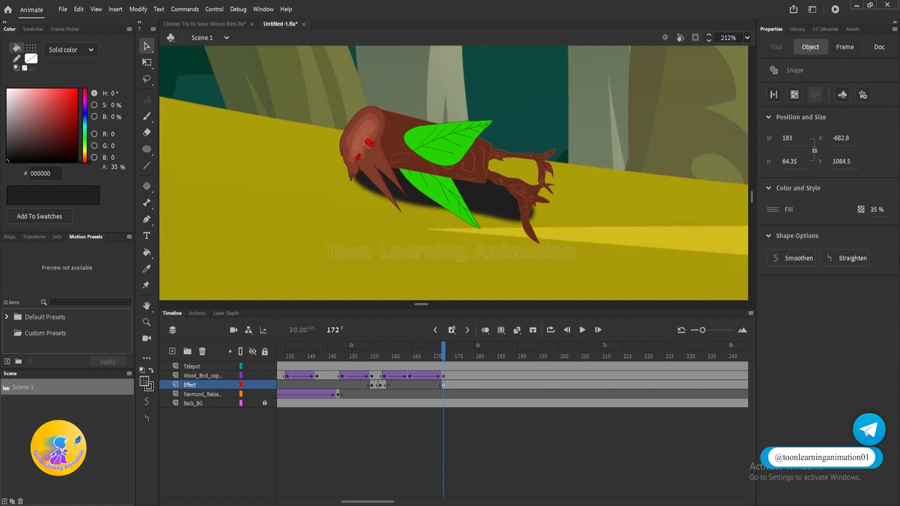
pyautogui.click(873, 211)
pyautogui.press('BackSpace')
pyautogui.press('Return')
pyautogui.press('Escape')
pyautogui.scroll(-3, 468, 184)
pyautogui.moveTo(643, 206); pyautogui.dragTo(630, 215)
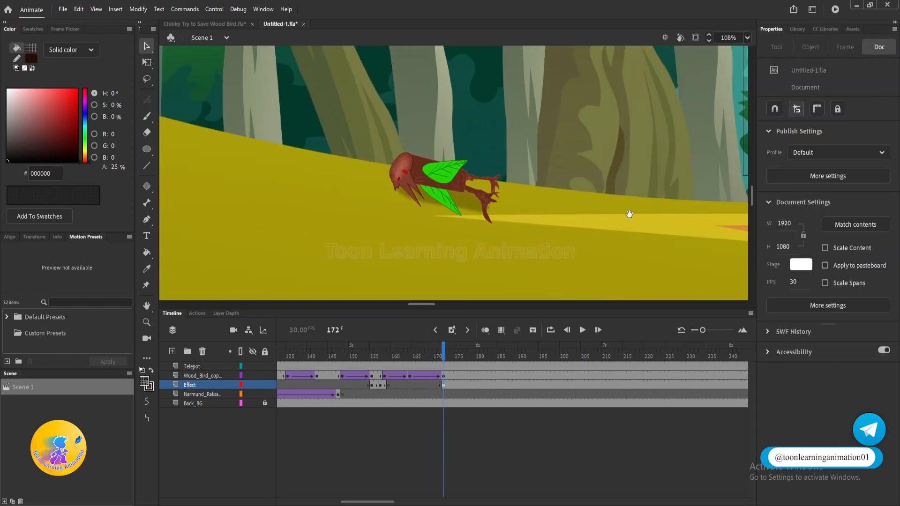
pyautogui.scroll(-3, 518, 197)
pyautogui.click(396, 347)
pyautogui.press('Return')
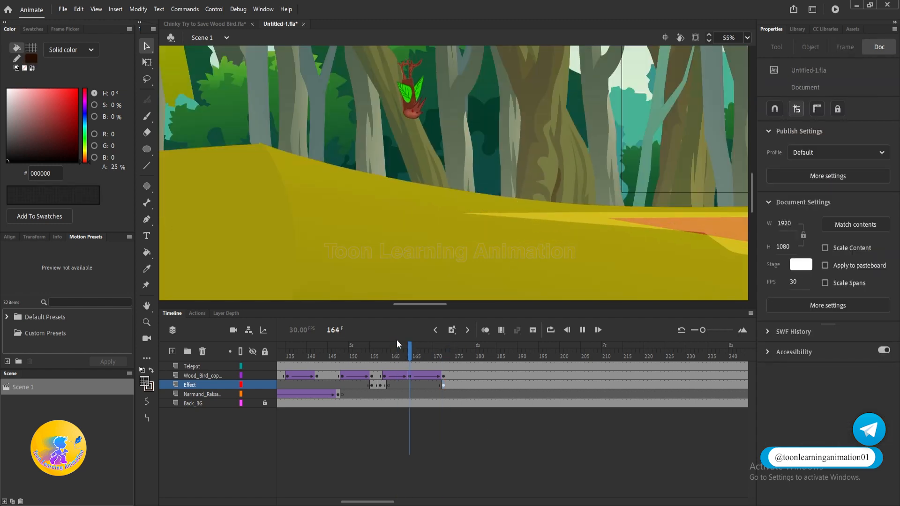
# - Play back the bird's fall, inspect the landed bird, and go back to the monster's attack at frame 147
pyautogui.press('Return')
pyautogui.moveTo(638, 233); pyautogui.dragTo(615, 232)
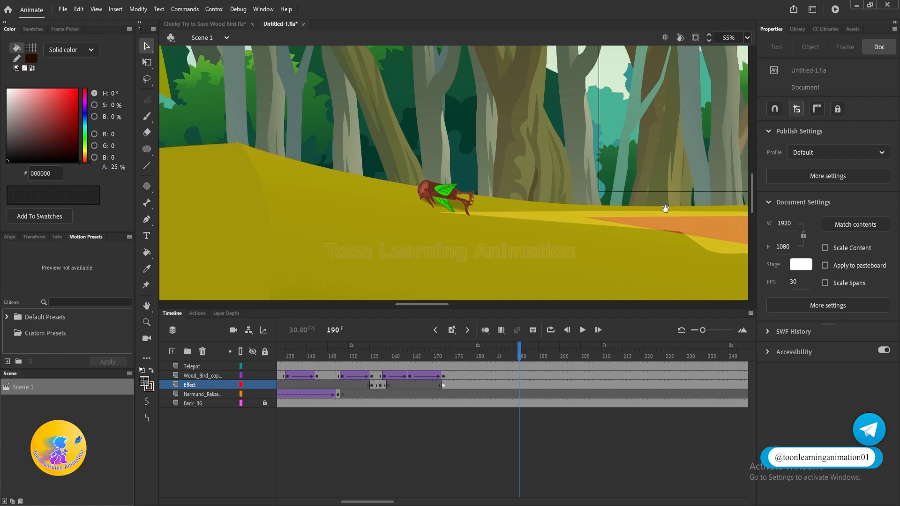
pyautogui.moveTo(666, 209); pyautogui.dragTo(644, 227)
pyautogui.scroll(3, 368, 241)
pyautogui.scroll(-5, 541, 187)
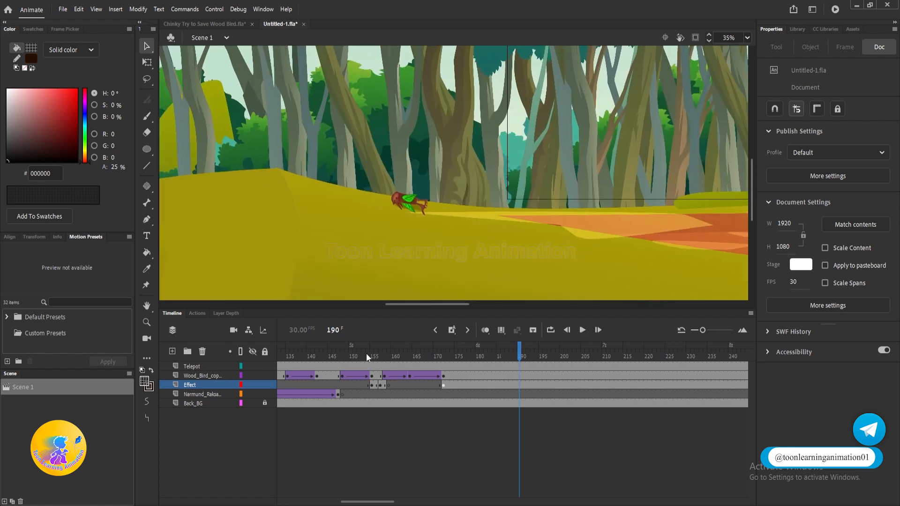
pyautogui.moveTo(367, 353); pyautogui.dragTo(248, 353)
pyautogui.press('Return')
pyautogui.moveTo(471, 347); pyautogui.dragTo(445, 359)
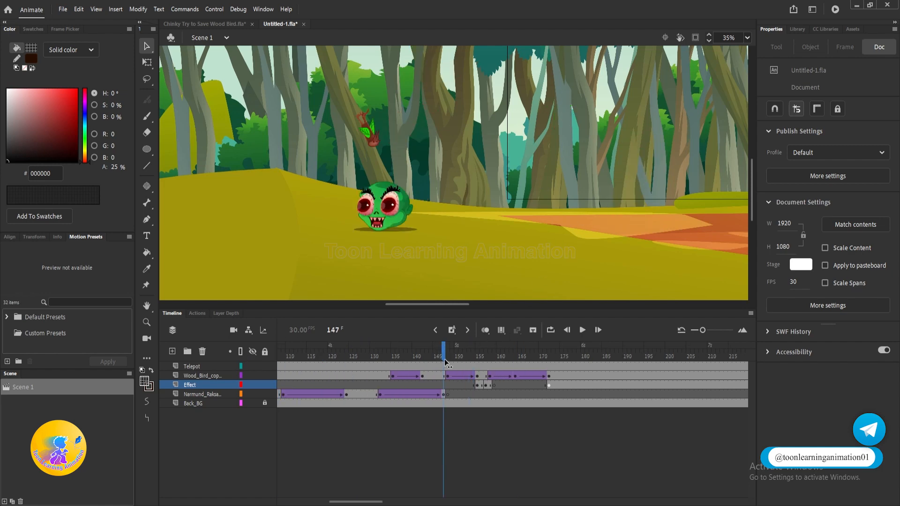
# - Add a blank keyframe at frame 172 on the monster's layer and paste the monster in place beyond the fallen bird
pyautogui.click(364, 218)
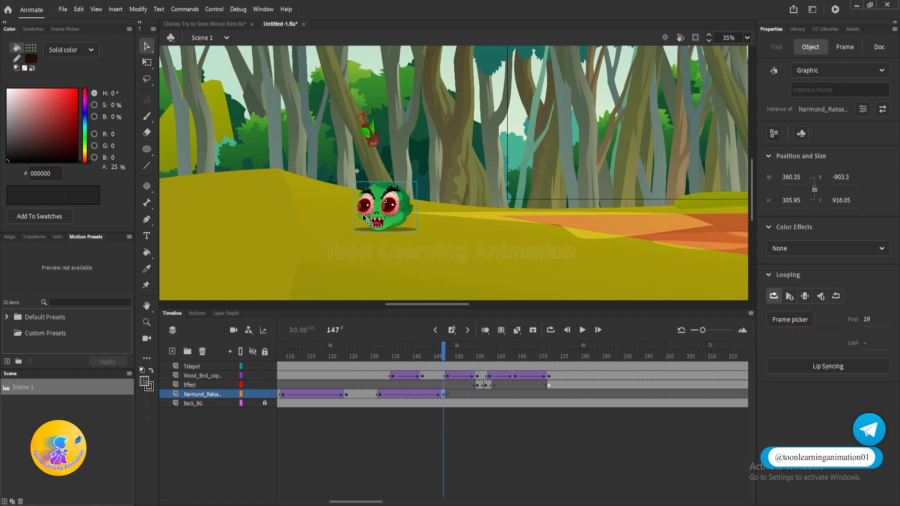
pyautogui.click(550, 357)
pyautogui.press('F7')
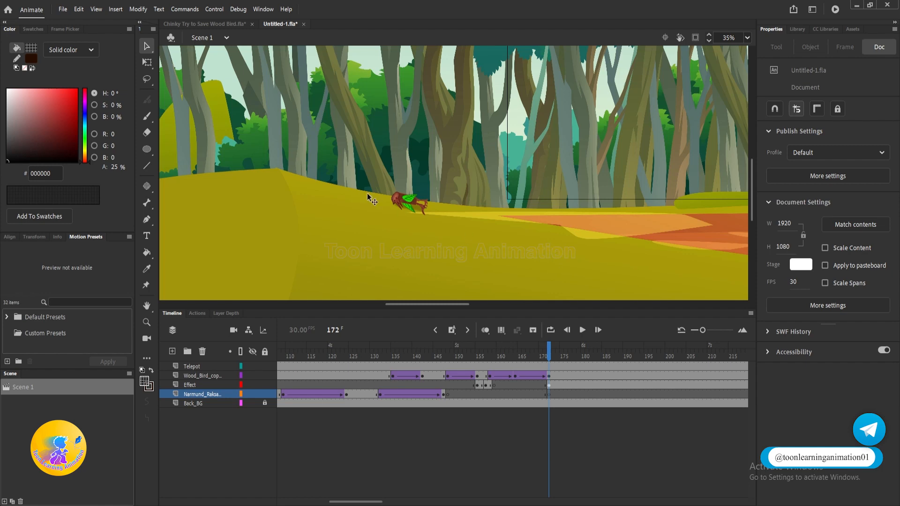
pyautogui.hotkey('ctrl', 'shift', 'v')
pyautogui.scroll(2, 369, 193)
pyautogui.moveTo(524, 227); pyautogui.dragTo(540, 263)
pyautogui.scroll(-3, 544, 222)
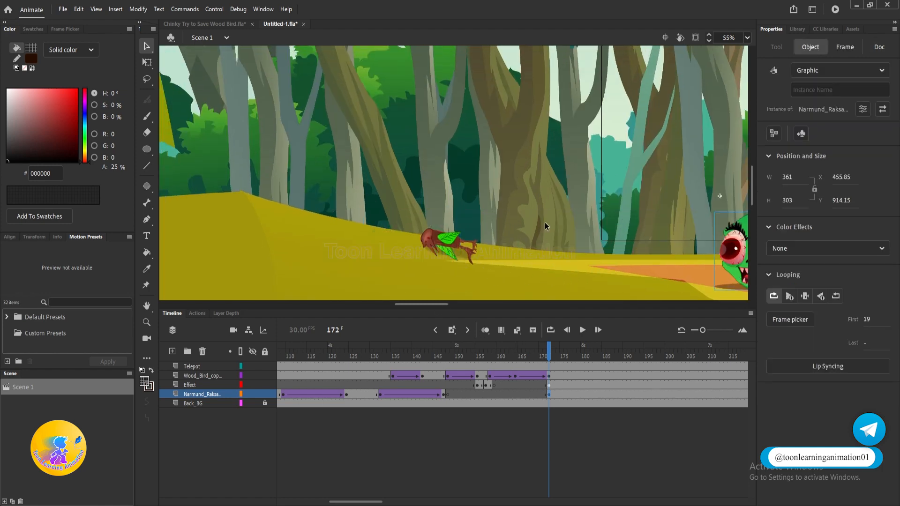
# - Play back the bird's fall from frame 151 and examine the landed bird and its shadow at frame 180
pyautogui.click(458, 349)
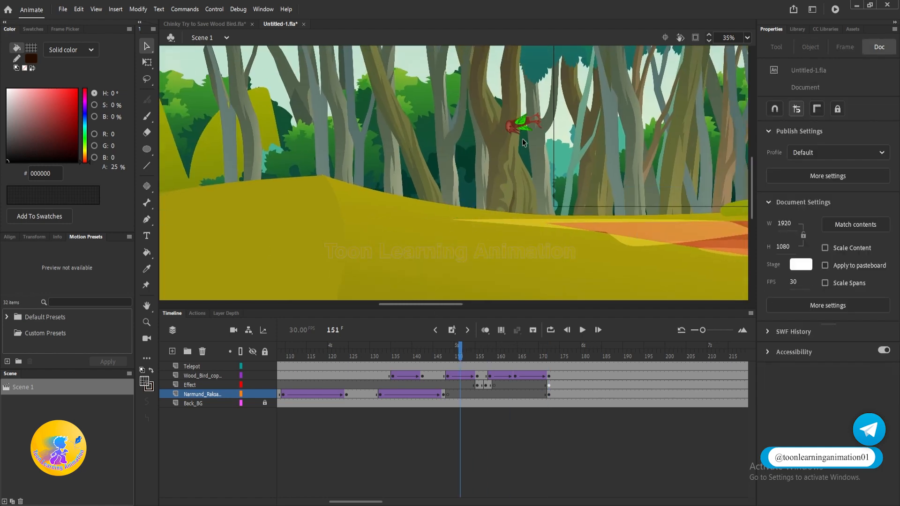
pyautogui.scroll(4, 520, 124)
pyautogui.press('Return')
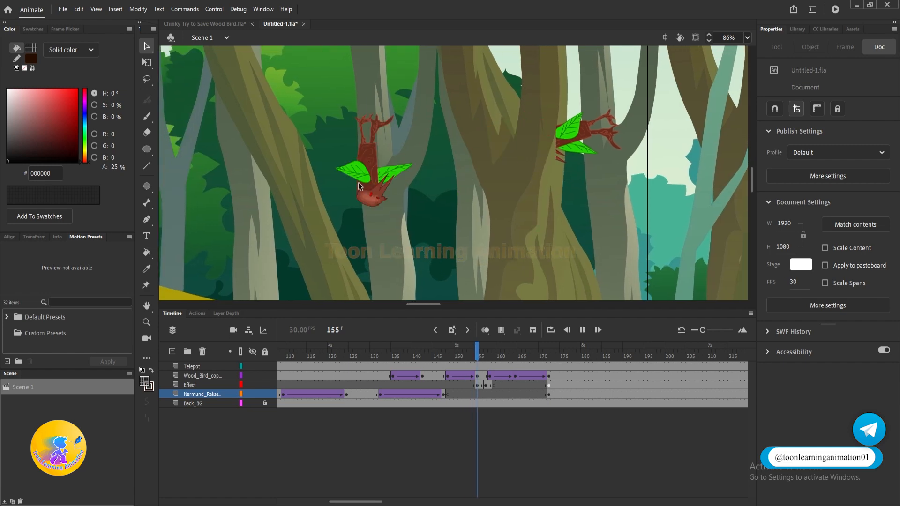
pyautogui.press('Return')
pyautogui.moveTo(502, 245); pyautogui.dragTo(520, 244)
pyautogui.scroll(1, 318, 202)
pyautogui.moveTo(458, 347); pyautogui.dragTo(583, 349)
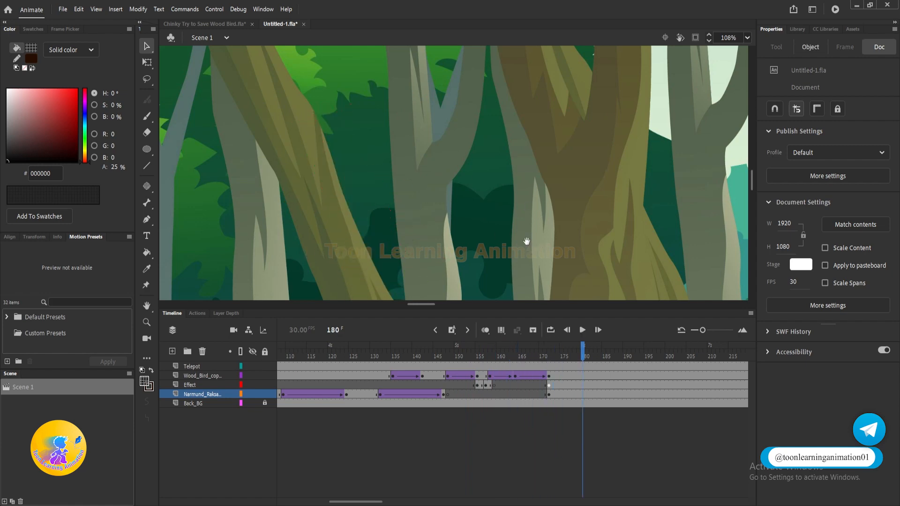
pyautogui.moveTo(527, 242); pyautogui.dragTo(472, 163)
pyautogui.scroll(2, 397, 207)
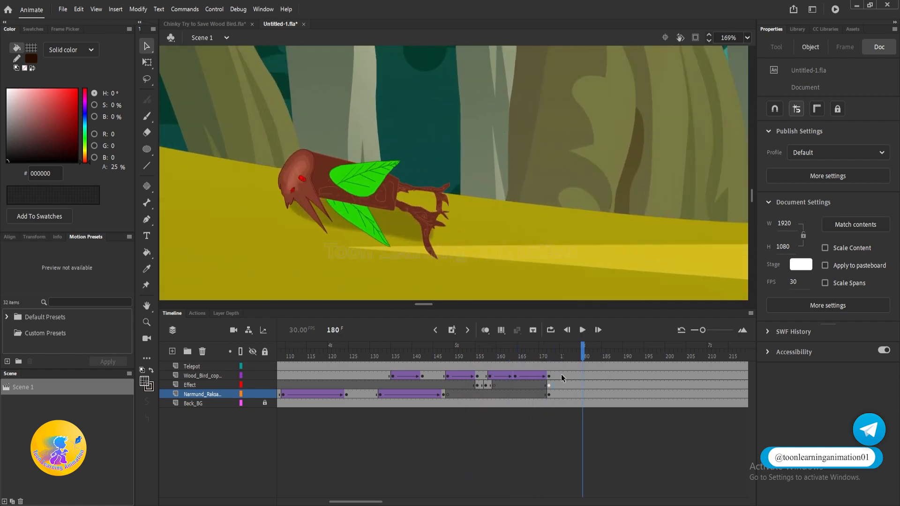
pyautogui.scroll(-1, 567, 219)
pyautogui.moveTo(578, 228); pyautogui.dragTo(578, 239)
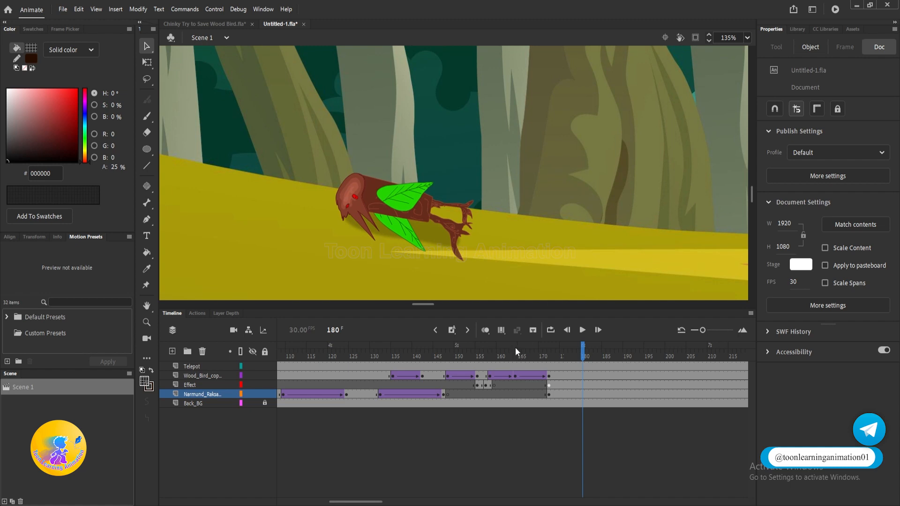
# - Copy the bird's fall tween from frames 164–172 to frame 177 and shift the shadow and monster keyframes to 177
pyautogui.moveTo(516, 348); pyautogui.dragTo(514, 376)
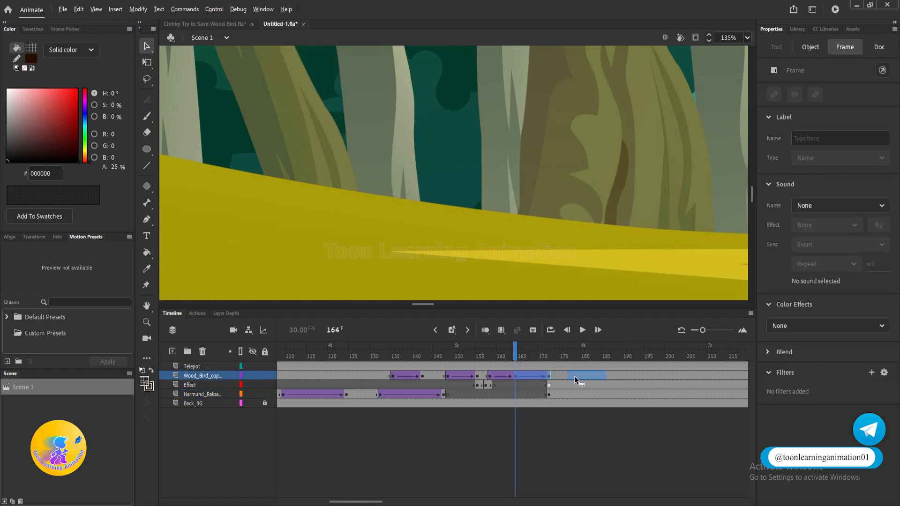
pyautogui.moveTo(575, 376)
pyautogui.mouseDown()
pyautogui.moveTo(528, 396)
pyautogui.moveTo(582, 399)
pyautogui.moveTo(568, 383)
pyautogui.moveTo(577, 396)
pyautogui.mouseUp()
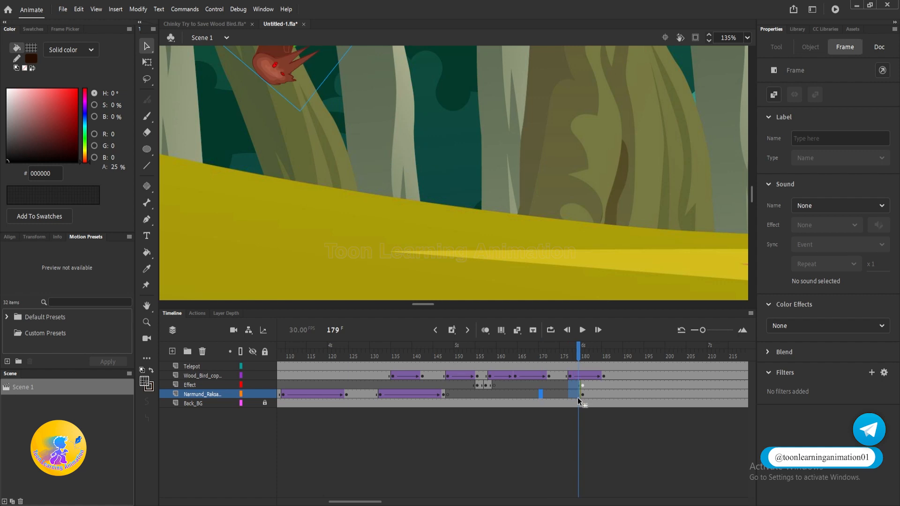
pyautogui.click(588, 449)
pyautogui.click(571, 355)
pyautogui.moveTo(456, 192); pyautogui.dragTo(498, 215)
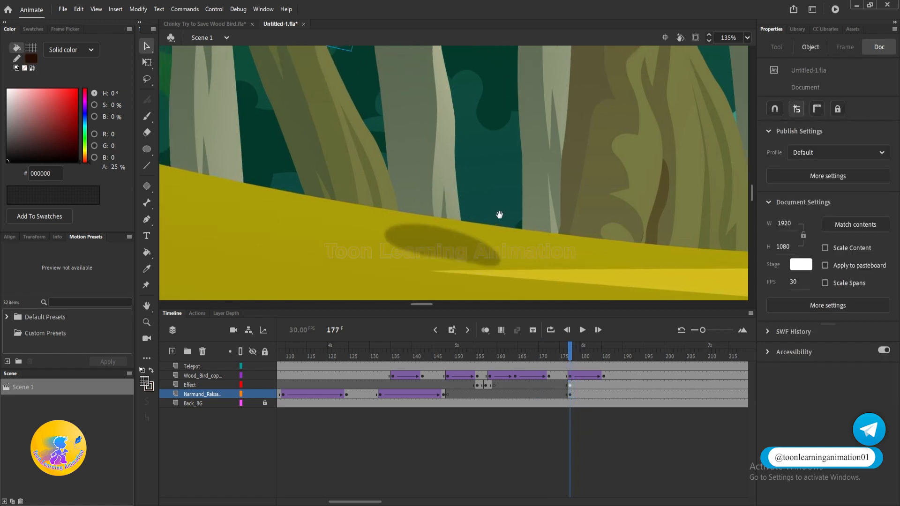
# - Insert frames on the Effect and monster layers so their keyframes sit at frame 185, and play back the timing
pyautogui.moveTo(562, 389); pyautogui.dragTo(553, 393)
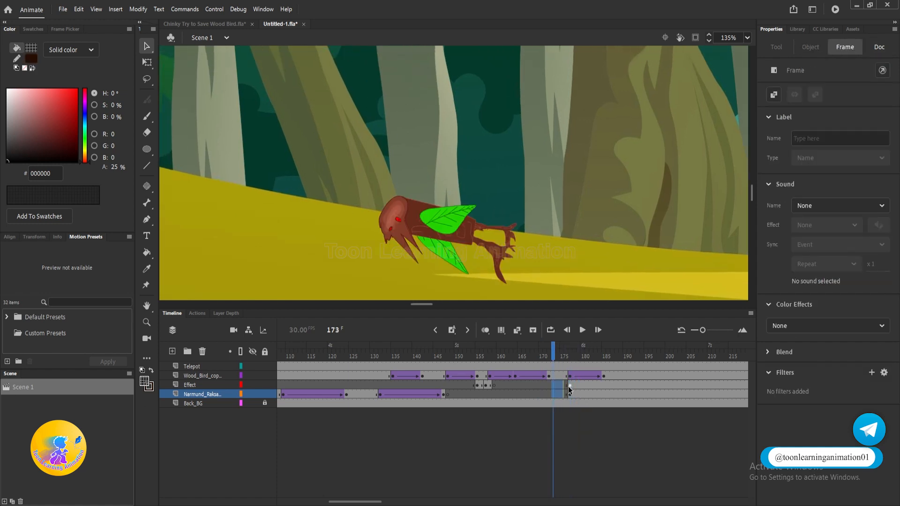
pyautogui.press('F5')
pyautogui.press('F5')
pyautogui.click(587, 394)
pyautogui.press('F5')
pyautogui.press('F5')
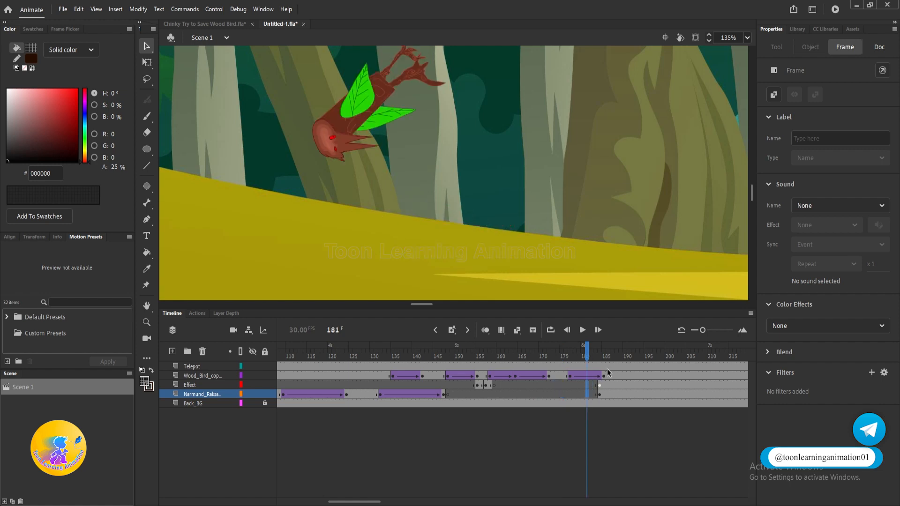
pyautogui.click(563, 356)
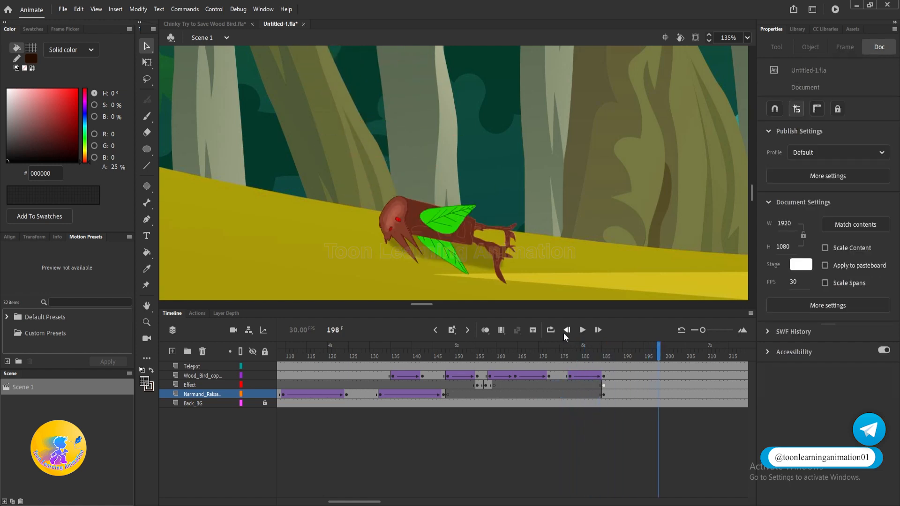
# - Lengthen the bird's copied fall so it ends at frame 187 on all layers, and play it back
pyautogui.click(578, 357)
pyautogui.press('F5')
pyautogui.press('F5')
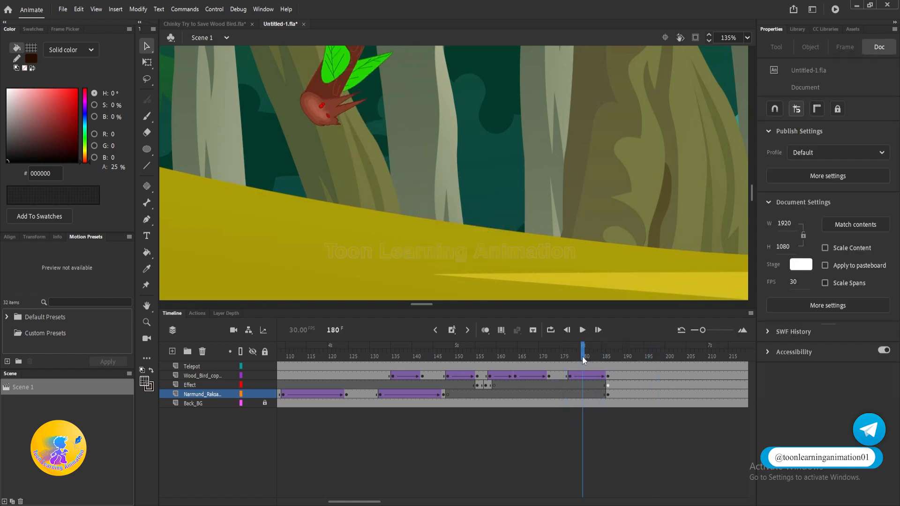
pyautogui.click(570, 355)
pyautogui.press('Return')
pyautogui.press('Return')
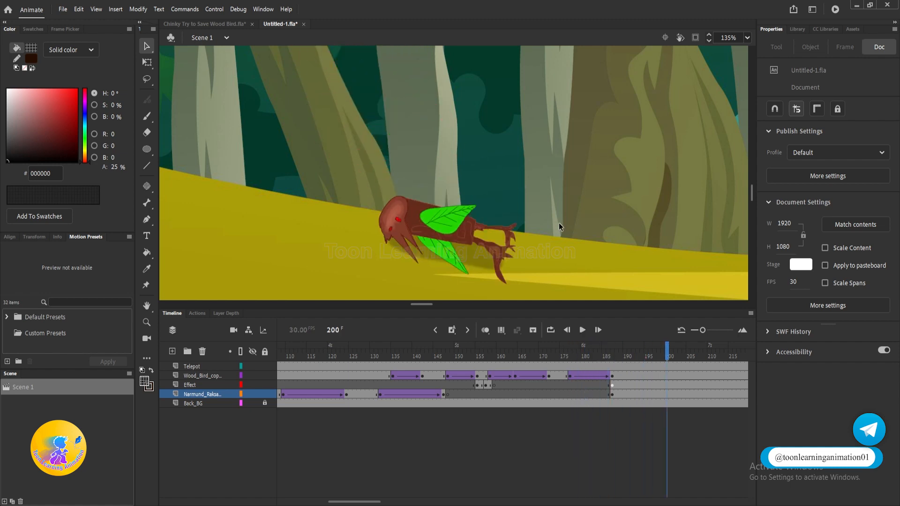
pyautogui.scroll(-4, 534, 187)
pyautogui.click(571, 352)
pyautogui.press('Return')
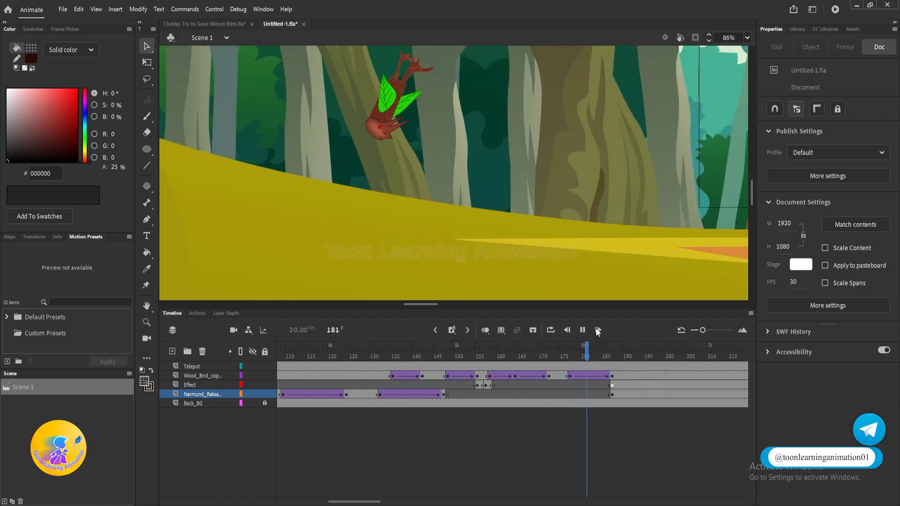
pyautogui.press('Return')
# - Try to move the monster onto the fallen bird at frame 193
pyautogui.moveTo(633, 229); pyautogui.dragTo(557, 214)
pyautogui.moveTo(731, 205); pyautogui.dragTo(491, 203)
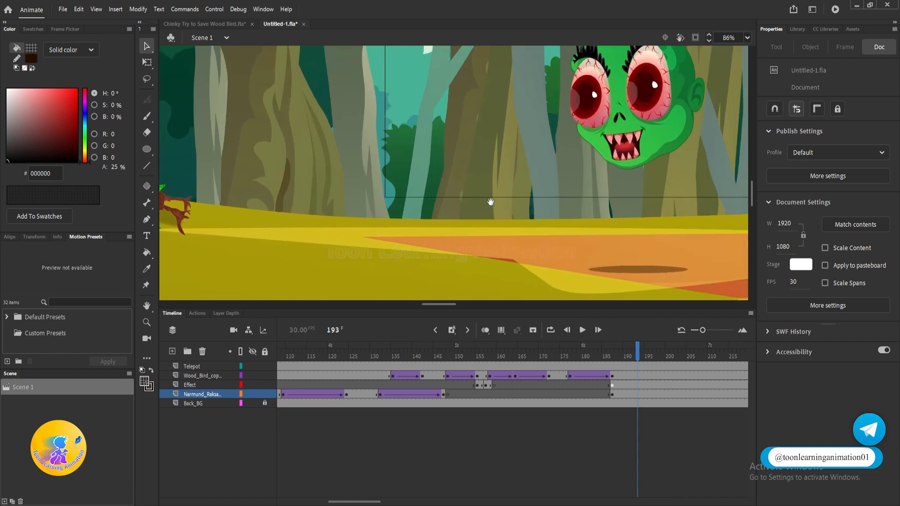
pyautogui.scroll(-2, 490, 204)
pyautogui.moveTo(565, 185); pyautogui.dragTo(665, 175)
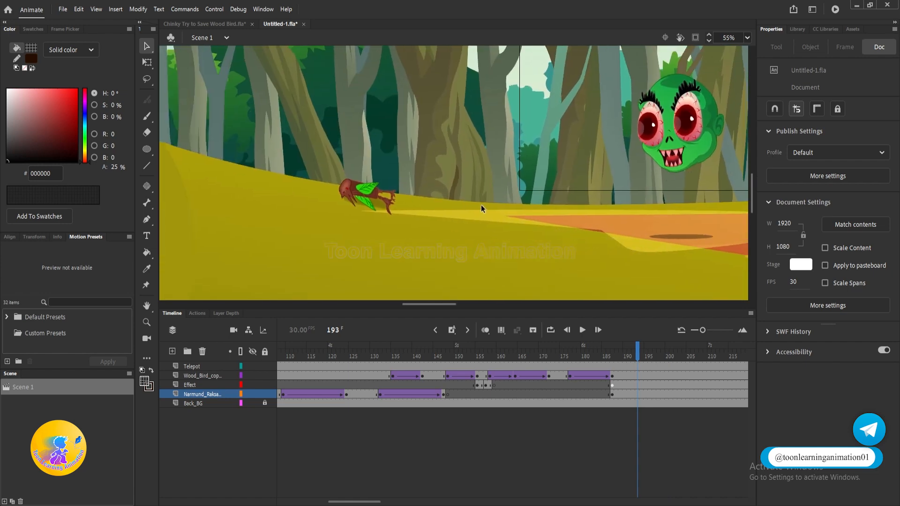
pyautogui.moveTo(682, 142); pyautogui.dragTo(413, 183)
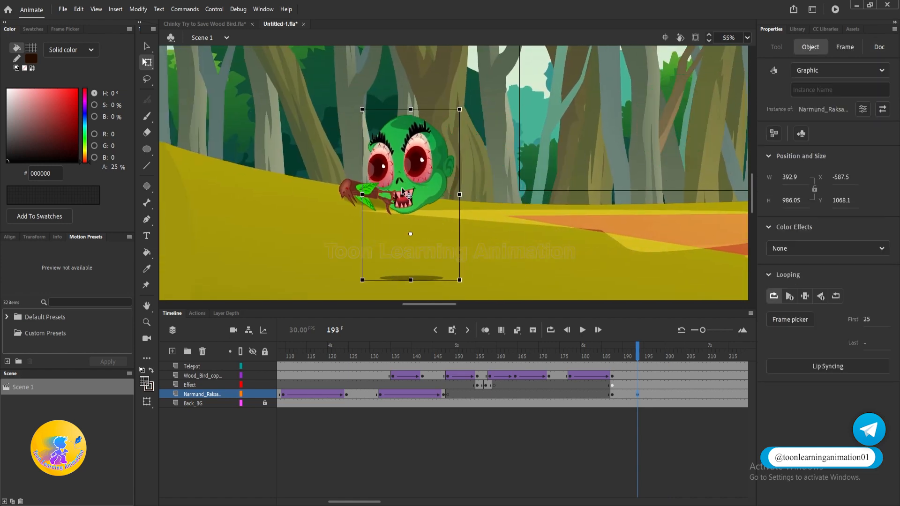
pyautogui.scroll(4, 401, 188)
pyautogui.hotkey('ctrl', 'z')
pyautogui.scroll(-4, 489, 193)
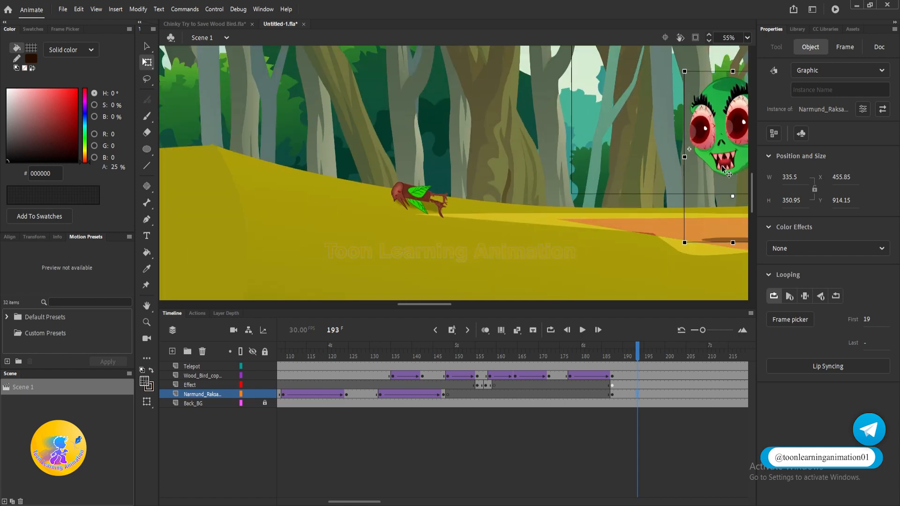
# - Scale the monster down at its frame 187 keyframe
pyautogui.click(612, 395)
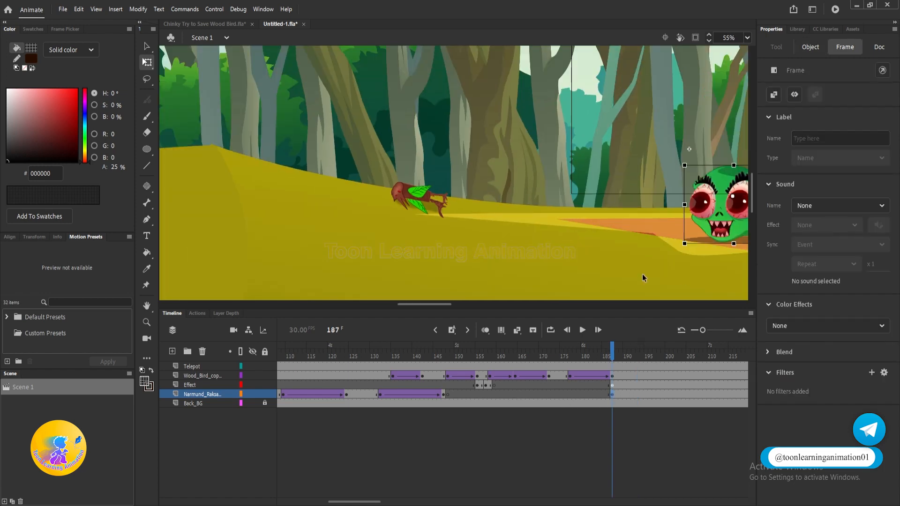
pyautogui.moveTo(737, 163); pyautogui.dragTo(653, 186)
# - Try placing the monster over the fallen bird at frame 187 and enlarging it there
pyautogui.moveTo(661, 242); pyautogui.dragTo(371, 216)
pyautogui.scroll(4, 370, 216)
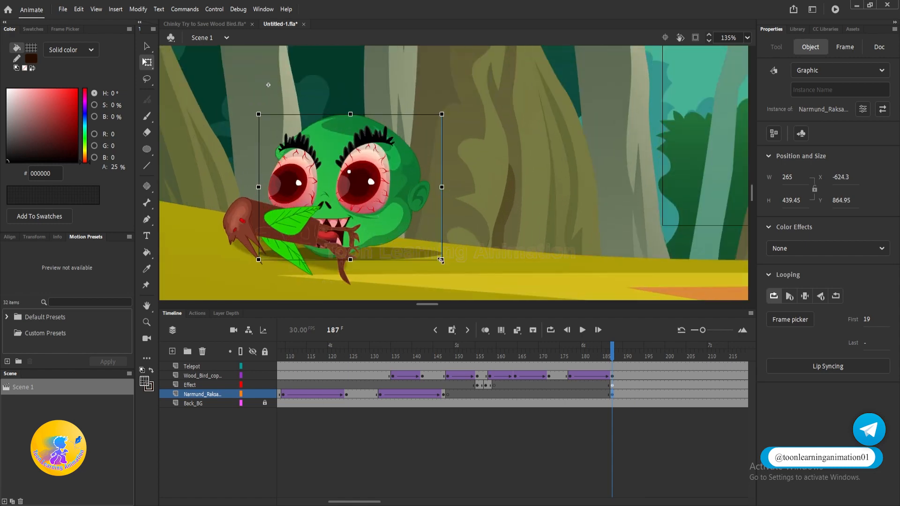
pyautogui.moveTo(441, 261); pyautogui.dragTo(468, 280)
pyautogui.moveTo(417, 230); pyautogui.dragTo(389, 199)
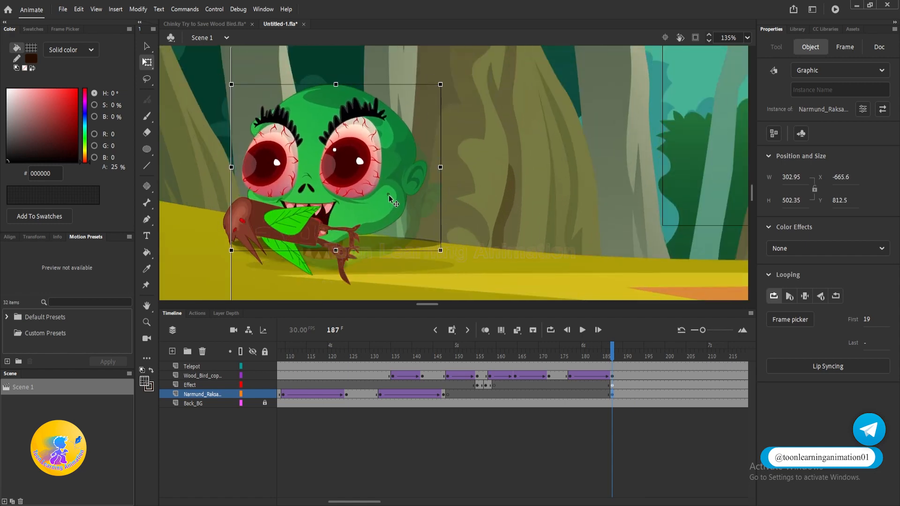
pyautogui.scroll(-4, 398, 199)
pyautogui.hotkey('ctrl', 'z')
pyautogui.hotkey('ctrl', 'z')
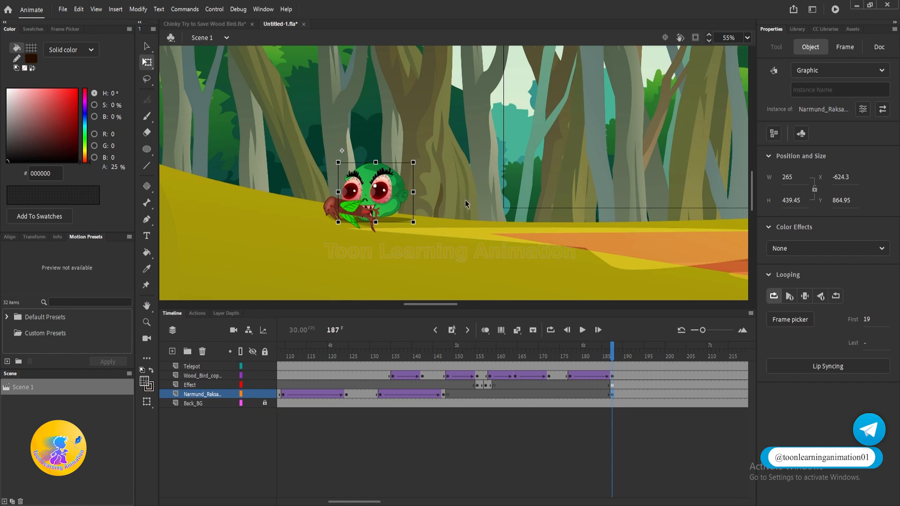
pyautogui.hotkey('ctrl', 'z')
# - Enlarge the monster at frame 187 slightly to a width of about 304
pyautogui.moveTo(536, 223); pyautogui.dragTo(300, 201)
pyautogui.scroll(1, 310, 202)
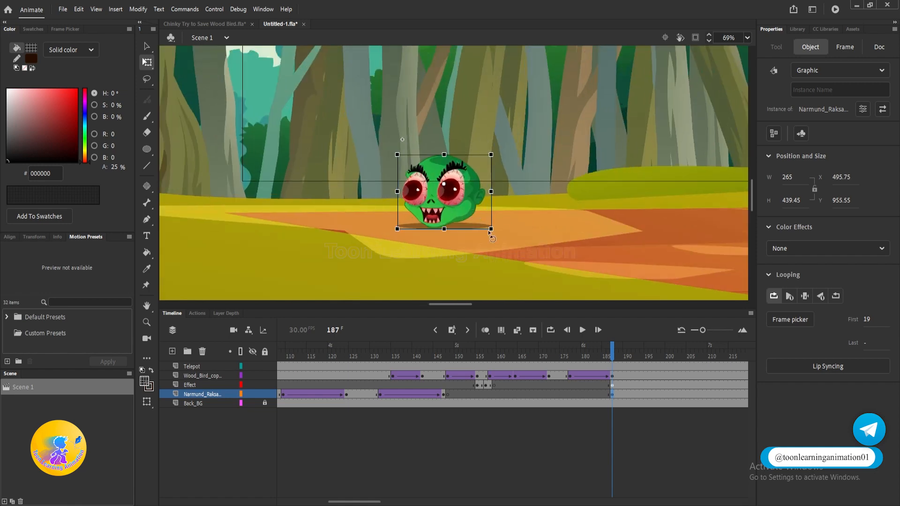
pyautogui.moveTo(495, 236); pyautogui.dragTo(504, 242)
pyautogui.scroll(-3, 468, 225)
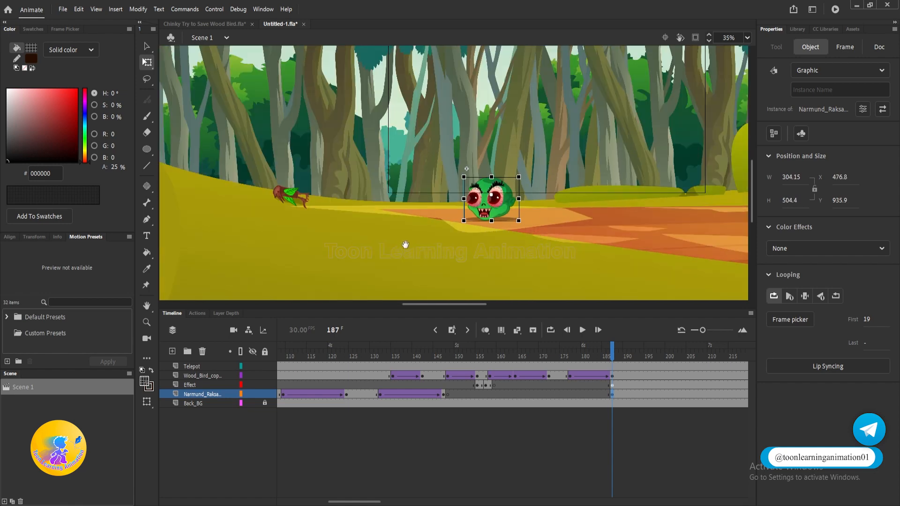
pyautogui.moveTo(402, 241); pyautogui.dragTo(535, 261)
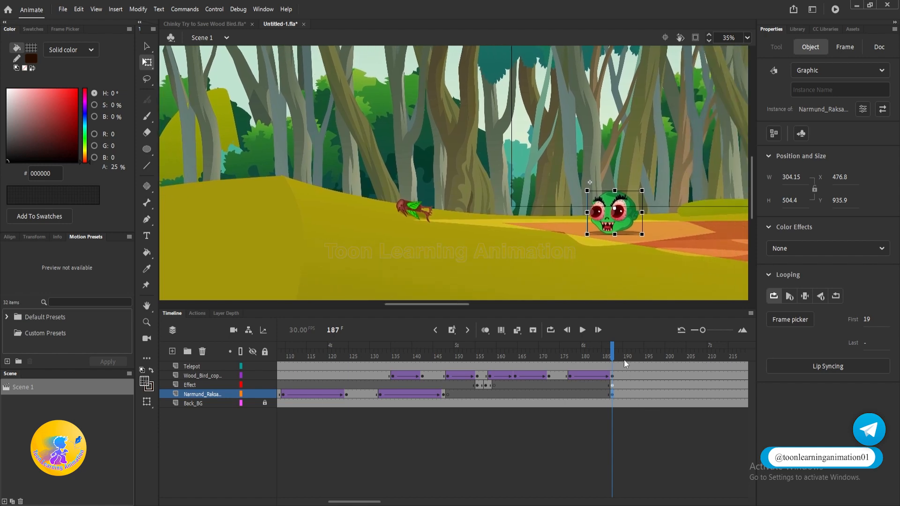
# - Play back the scene from frame 187 to check the monster standing near the fallen bird
pyautogui.scroll(1, 461, 210)
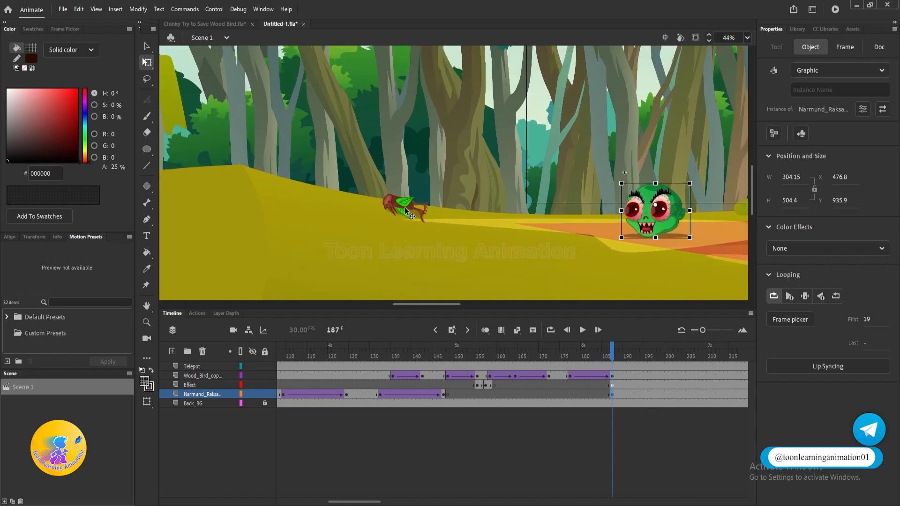
pyautogui.press('Return')
pyautogui.press('Return')
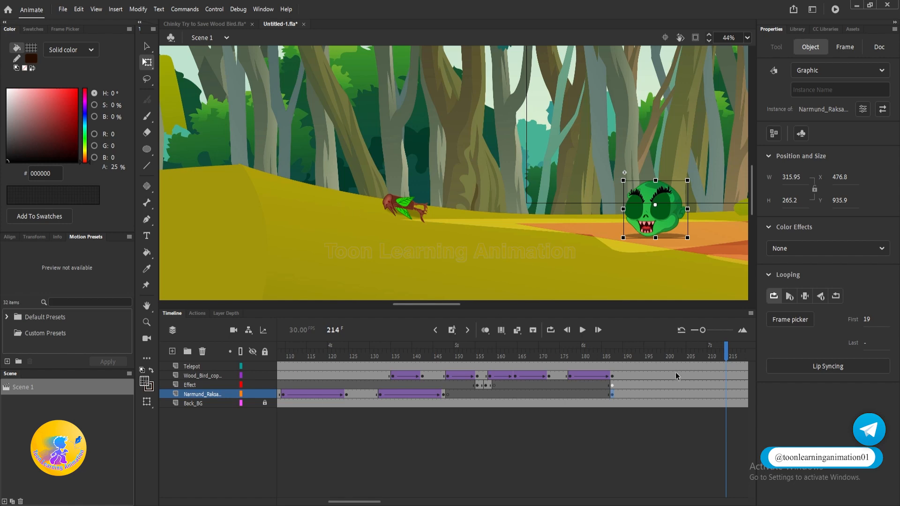
# - Keyframe the monster at frames 191 and 206, move it toward the bird at 206, and create a classic tween between them
pyautogui.moveTo(613, 359); pyautogui.dragTo(692, 368)
pyautogui.click(628, 395)
pyautogui.press('F6')
pyautogui.moveTo(637, 203); pyautogui.dragTo(471, 195)
pyautogui.rightClick(664, 401)
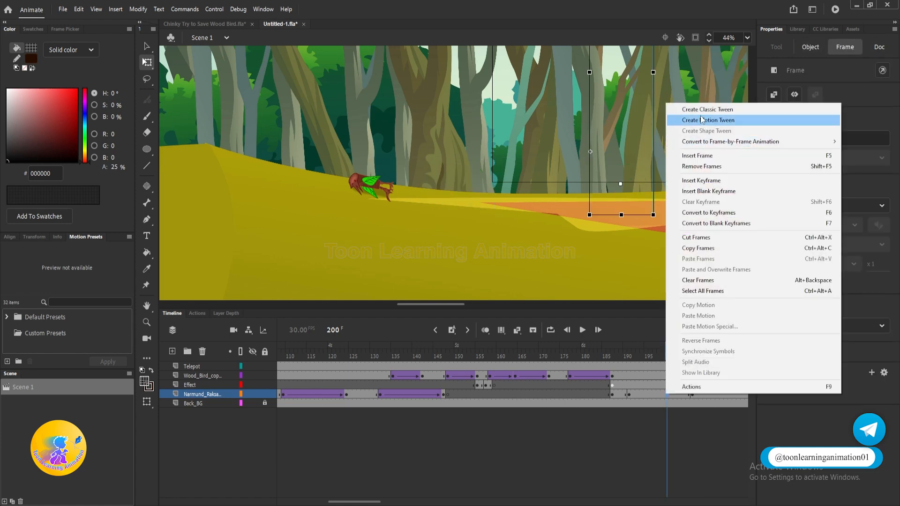
pyautogui.click(690, 119)
# - Delay the monster's return by inserting frames ahead of its frame 187 keyframe, shifting that keyframe to frame 193
pyautogui.moveTo(603, 395); pyautogui.dragTo(583, 391)
pyautogui.press('F5')
pyautogui.press('F5')
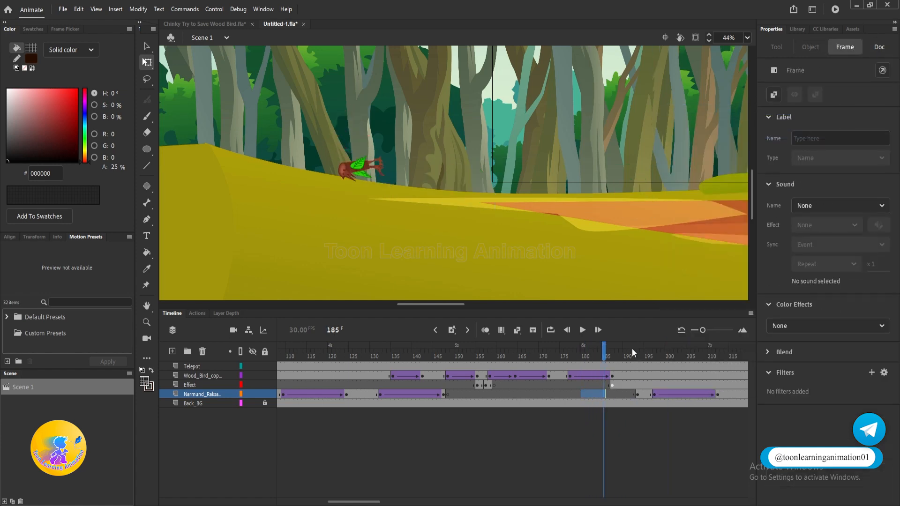
# - Play back the scene from about frame 179 to check the timing of the monster's return beside the fallen bird
pyautogui.moveTo(605, 349); pyautogui.dragTo(578, 347)
pyautogui.scroll(1, 341, 150)
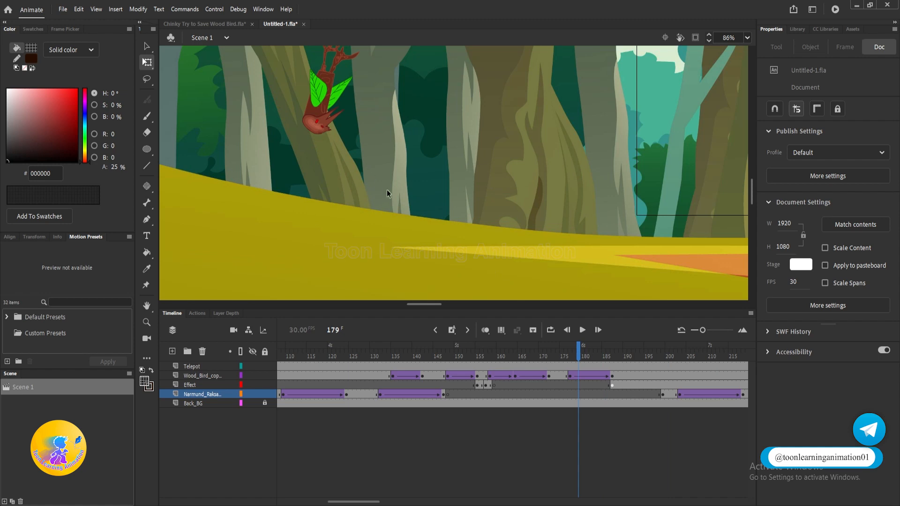
pyautogui.moveTo(386, 190); pyautogui.dragTo(402, 215)
pyautogui.press('Return')
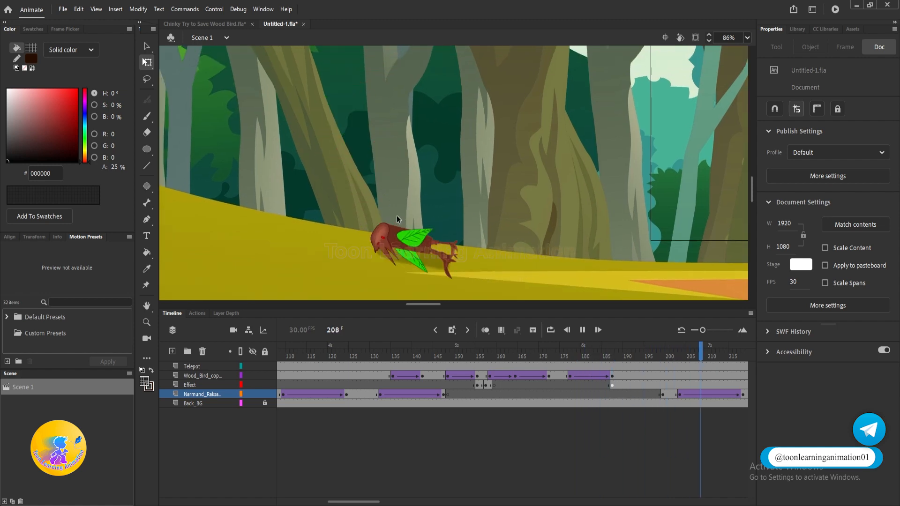
pyautogui.press('Return')
pyautogui.moveTo(397, 344); pyautogui.dragTo(439, 387)
pyautogui.press('Return')
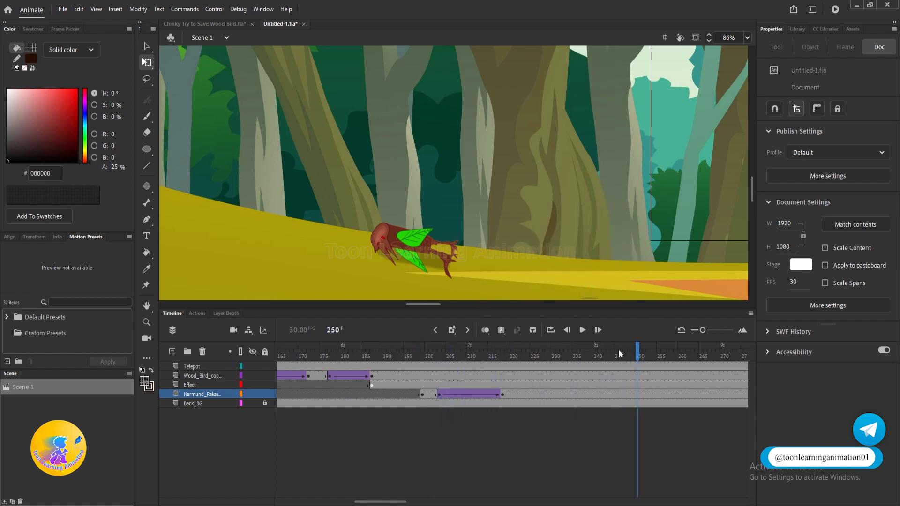
# - Keyframe the monster's layer at frame 241 and delete the monster from the stage there so it disappears
pyautogui.click(436, 356)
pyautogui.click(581, 355)
pyautogui.moveTo(583, 355); pyautogui.dragTo(599, 367)
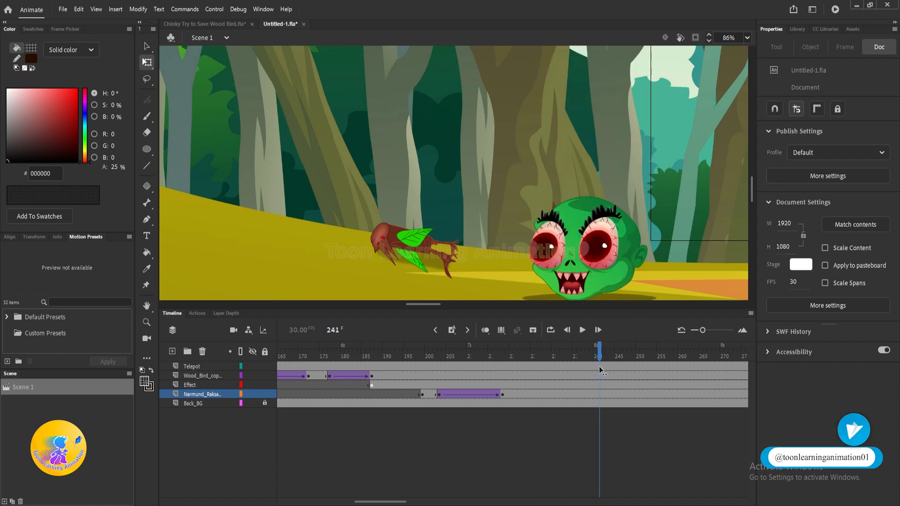
pyautogui.click(577, 263)
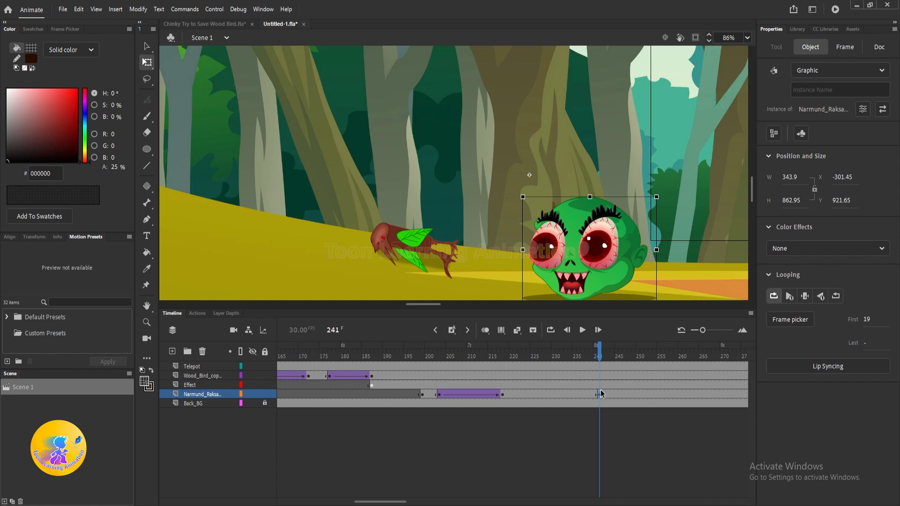
pyautogui.press('Delete')
# - Create a new blank 1920 × 1080 document at 30 fps
pyautogui.click(60, 10)
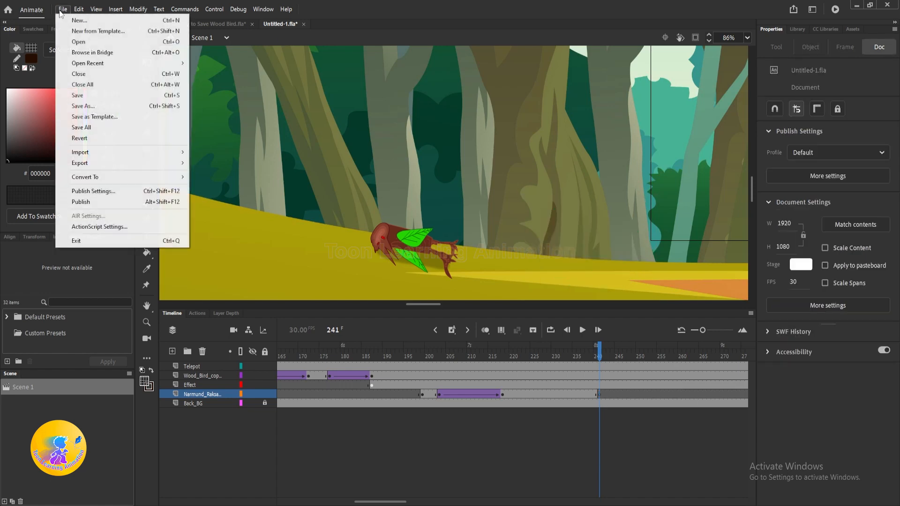
pyautogui.click(77, 19)
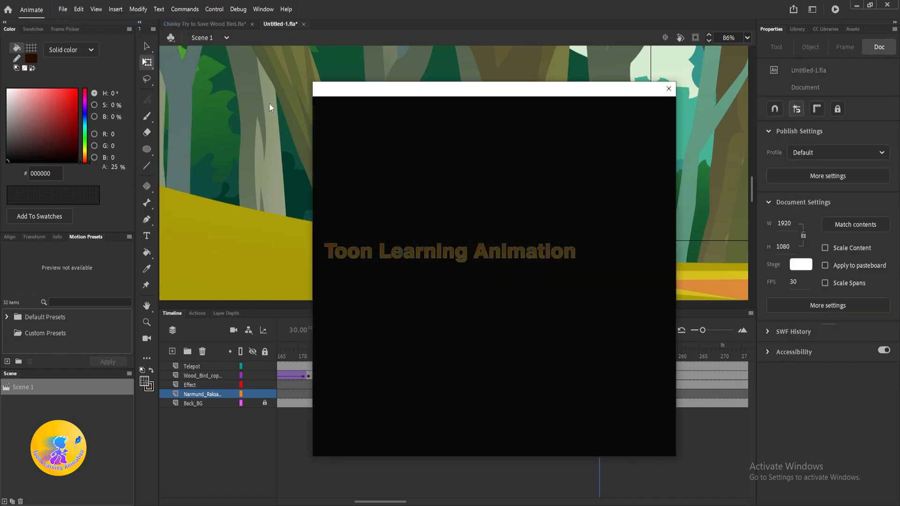
pyautogui.click(648, 357)
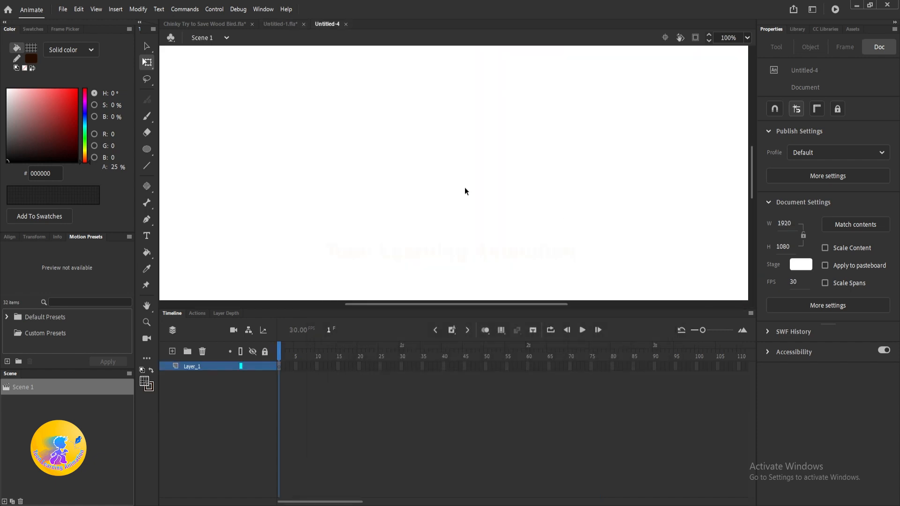
# - Paste the copied Narmund_Raksash Jumping copy 4 head symbol in place and open it for editing
pyautogui.hotkey('ctrl', 'shift', 'v')
pyautogui.scroll(-5, 530, 178)
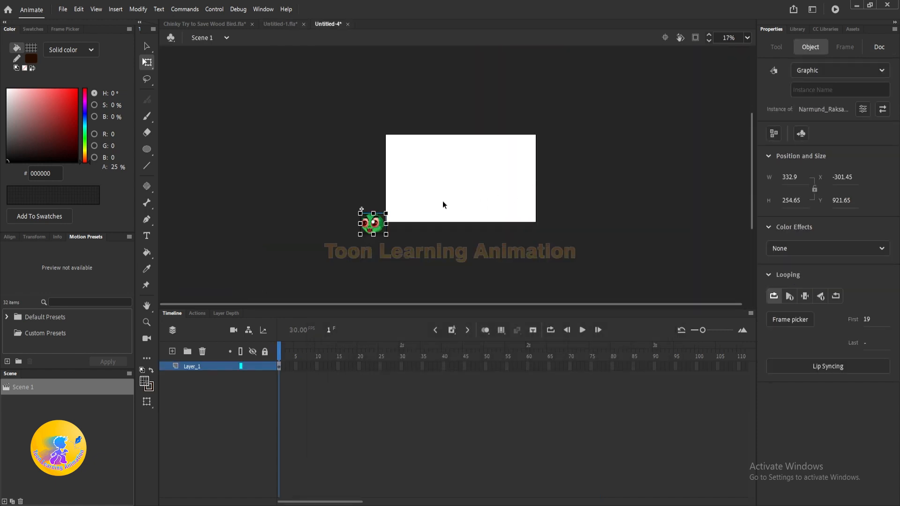
pyautogui.press('v')
pyautogui.scroll(5, 374, 230)
pyautogui.doubleClick(365, 189)
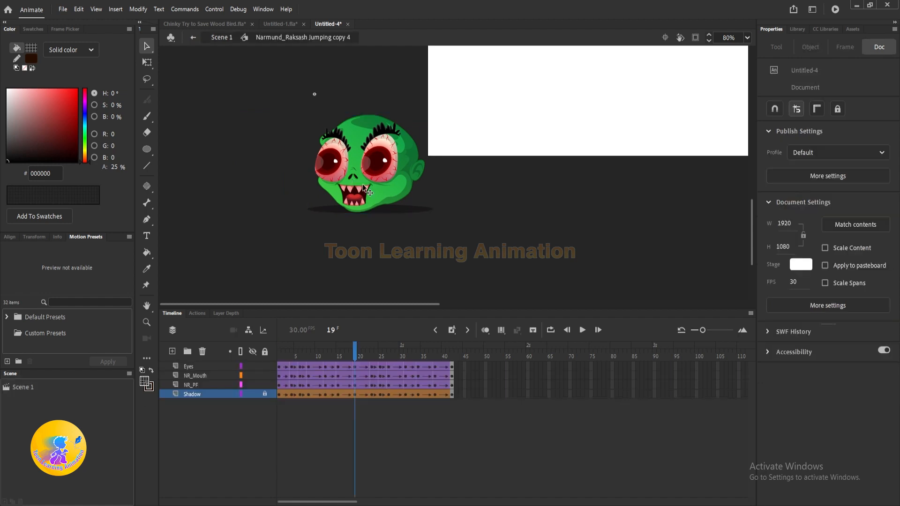
# - Try clearing the tweens and keyframes after frame 1 on all layers, play the result, and undo the change
pyautogui.moveTo(285, 361); pyautogui.dragTo(479, 430)
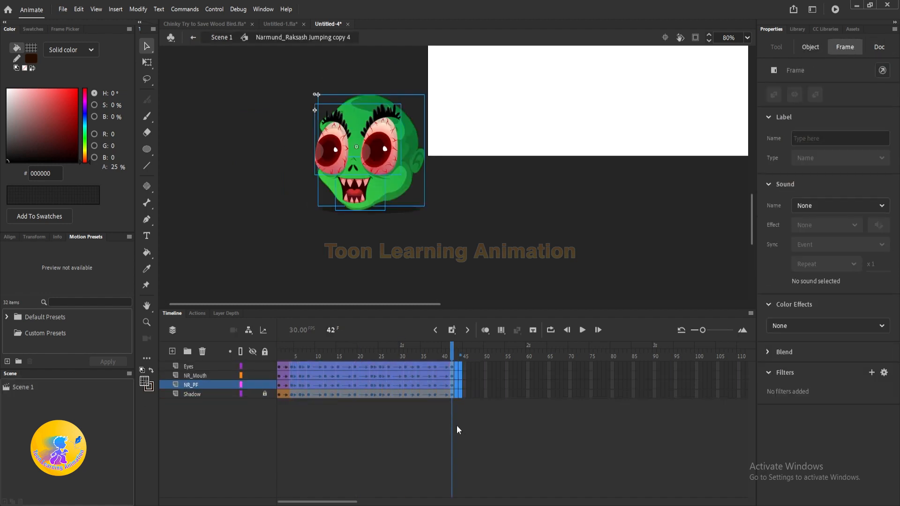
pyautogui.rightClick(399, 384)
pyautogui.click(431, 96)
pyautogui.press('Return')
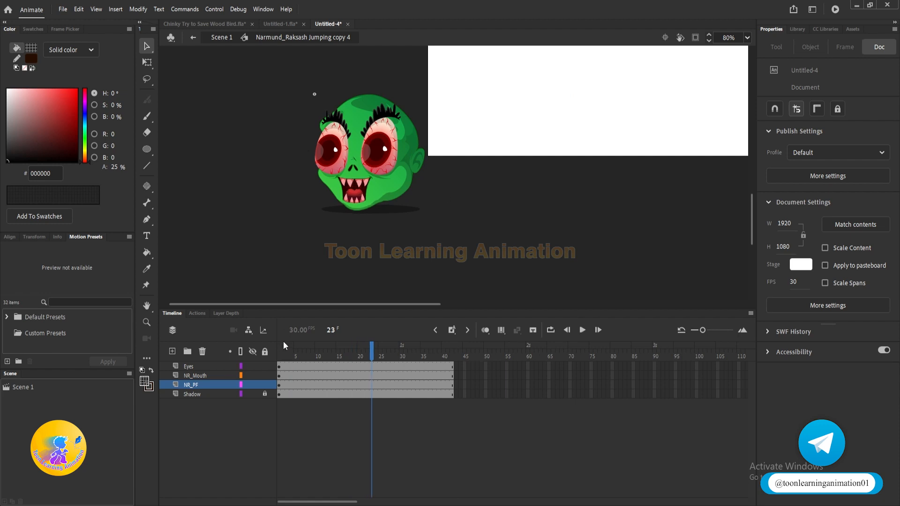
pyautogui.hotkey('ctrl', 'z')
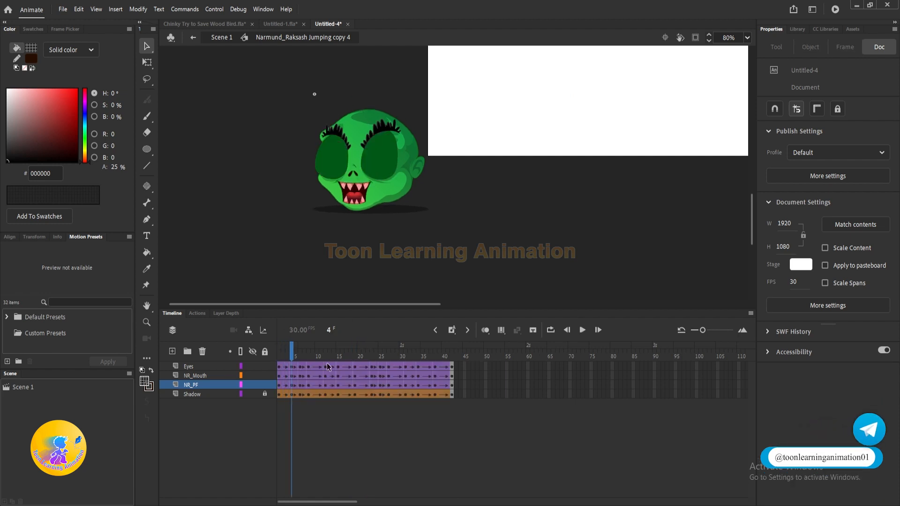
# - Go to frame 8, where the head is in the air, and clear its keyframes on all layers
pyautogui.moveTo(296, 352)
pyautogui.mouseDown()
pyautogui.moveTo(290, 367)
pyautogui.moveTo(300, 371)
pyautogui.moveTo(308, 360)
pyautogui.mouseUp()
pyautogui.scroll(-7, 477, 162)
pyautogui.moveTo(477, 159); pyautogui.dragTo(477, 230)
pyautogui.scroll(2, 442, 184)
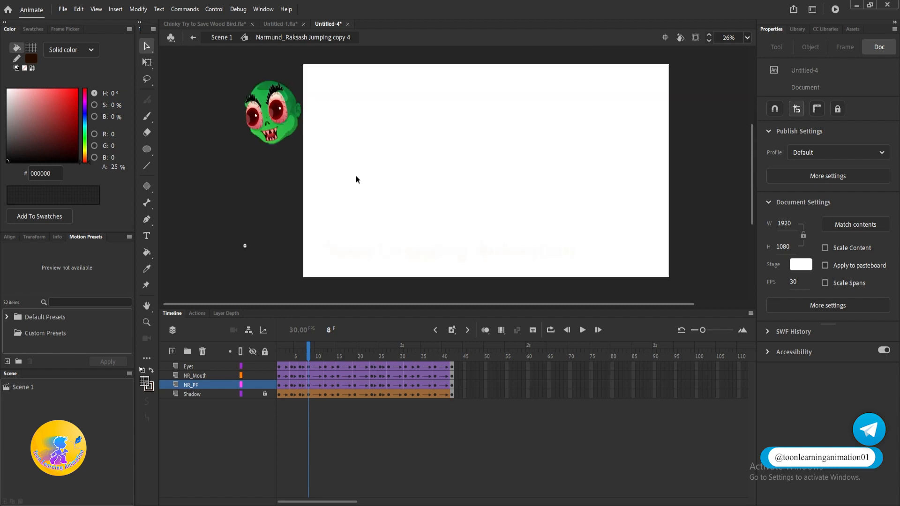
pyautogui.scroll(2, 356, 179)
pyautogui.moveTo(441, 186); pyautogui.dragTo(556, 165)
pyautogui.scroll(-2, 522, 219)
pyautogui.moveTo(522, 219); pyautogui.dragTo(395, 179)
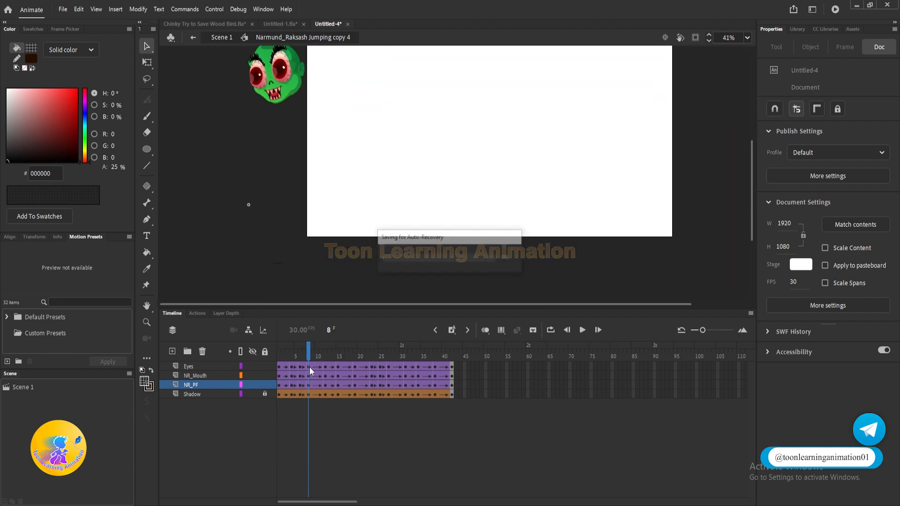
pyautogui.click(309, 388)
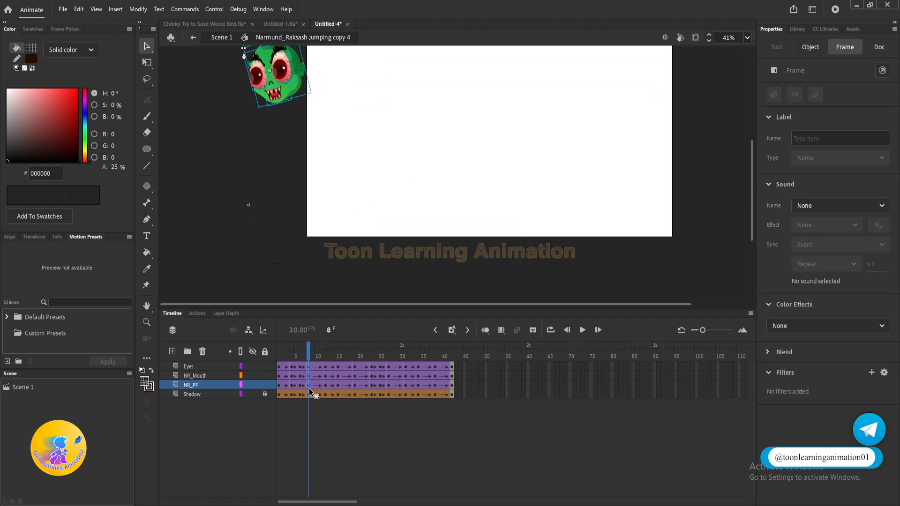
pyautogui.hotkey('shift', 'F6')
# - Clear the surplus mid-jump keyframes on all layers and remove frames to shorten the animation to 23 frames
pyautogui.moveTo(309, 359); pyautogui.dragTo(742, 463)
pyautogui.click(325, 386)
pyautogui.hotkey('shift', 'F6')
pyautogui.click(343, 394)
pyautogui.scroll(-2, 414, 231)
pyautogui.scroll(2, 333, 201)
pyautogui.hotkey('shift', 'F5')
# - Play back the shortened jump animation from frame 1
pyautogui.moveTo(377, 357); pyautogui.dragTo(28, 322)
pyautogui.moveTo(466, 188); pyautogui.dragTo(558, 199)
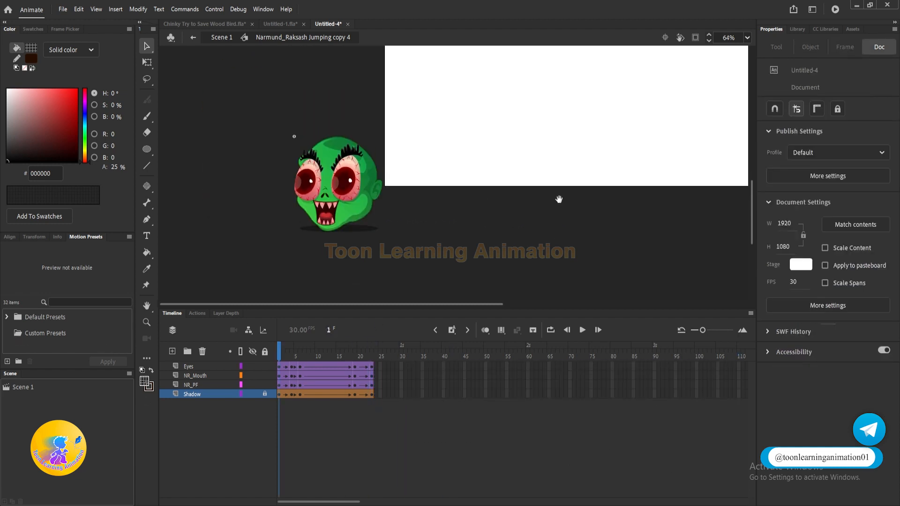
pyautogui.scroll(1, 253, 190)
pyautogui.press('Return')
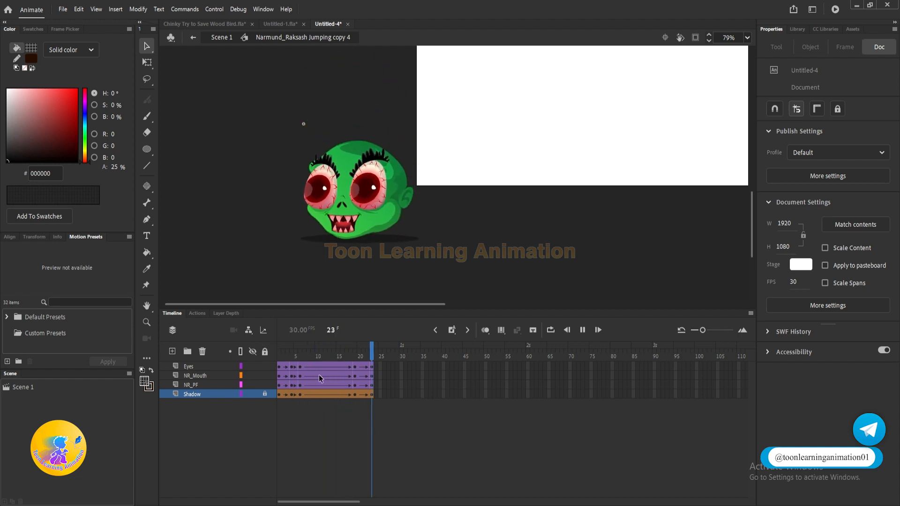
# - Extend the jump to 25 frames on all layers and add keyframes at frame 14
pyautogui.moveTo(274, 359); pyautogui.dragTo(336, 380)
pyautogui.press('F5')
pyautogui.press('F5')
pyautogui.press('F6')
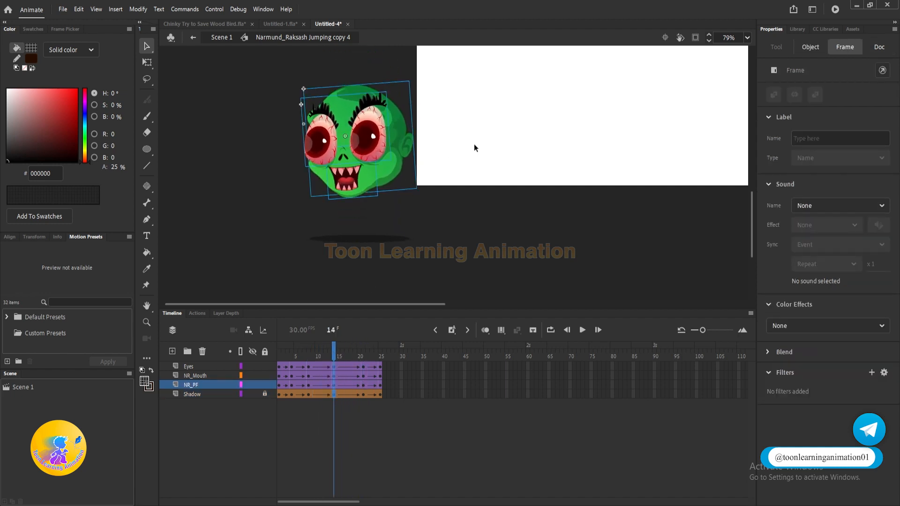
# - Raise all the head parts at frame 14 to Y -382.3 and play back the jump
pyautogui.moveTo(551, 91); pyautogui.dragTo(193, 219)
pyautogui.hotkey('shift', 'Up')
pyautogui.hotkey('shift', 'Up')
pyautogui.hotkey('shift', 'Up')
pyautogui.hotkey('shift', 'Up')
pyautogui.hotkey('shift', 'Up')
pyautogui.hotkey('shift', 'Up')
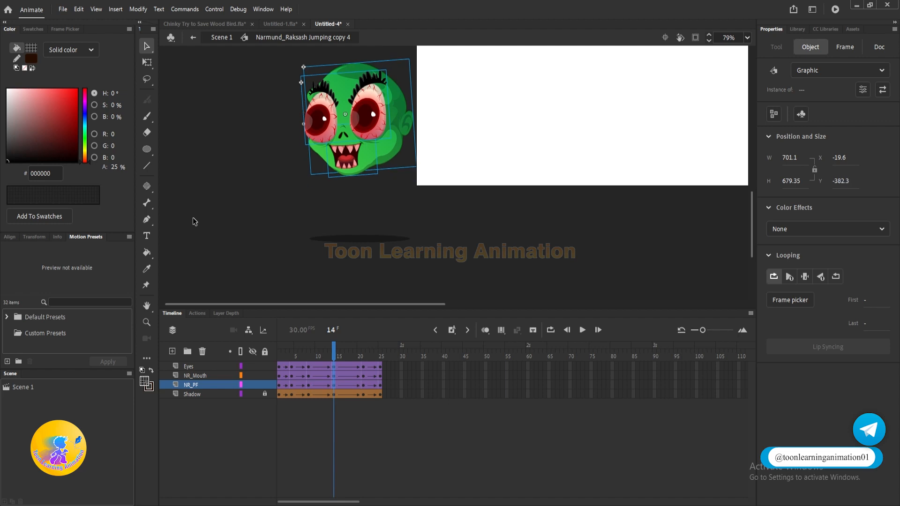
pyautogui.click(311, 432)
pyautogui.press('Return')
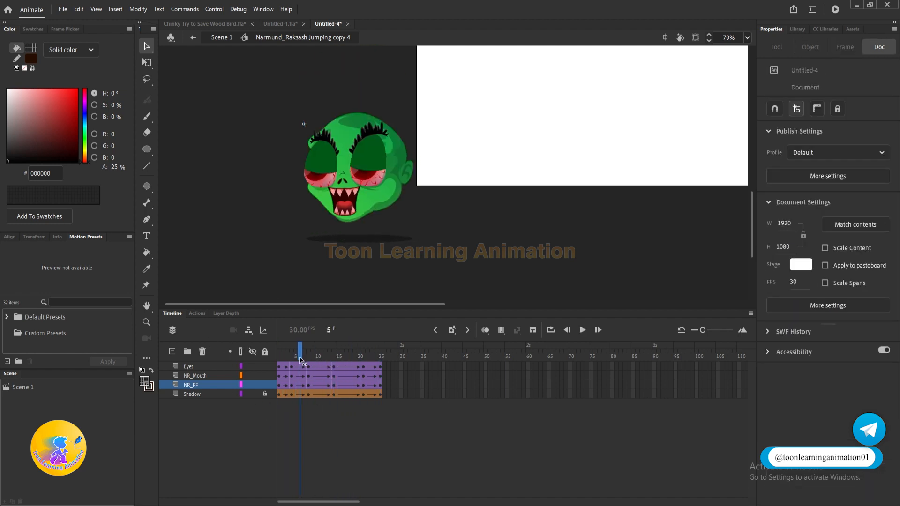
# - Raise all the head parts at frame 8 to Y -699.45 and play back the jump
pyautogui.click(314, 368)
pyautogui.click(308, 366)
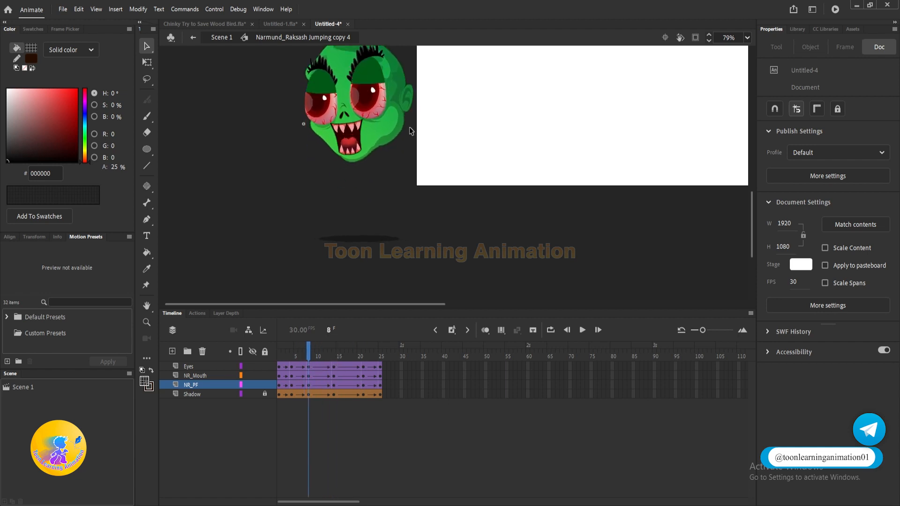
pyautogui.moveTo(451, 172); pyautogui.dragTo(283, 70)
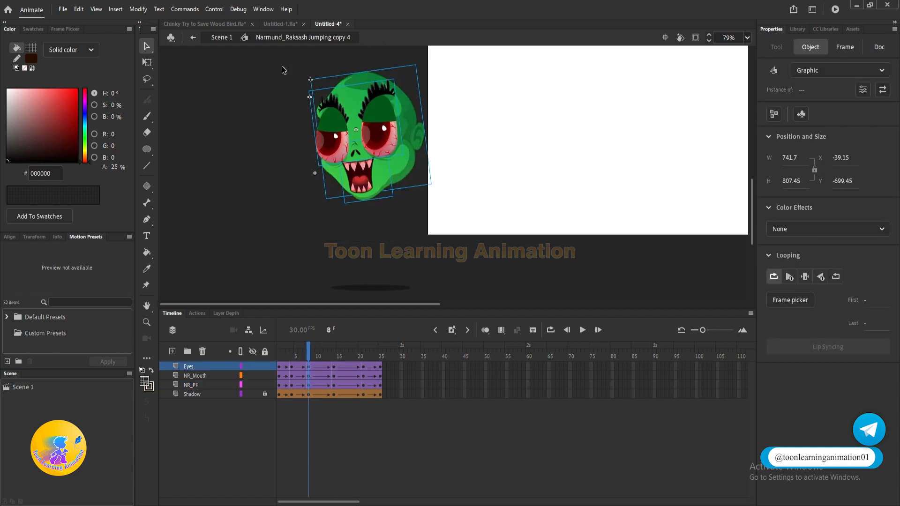
pyautogui.press('Return')
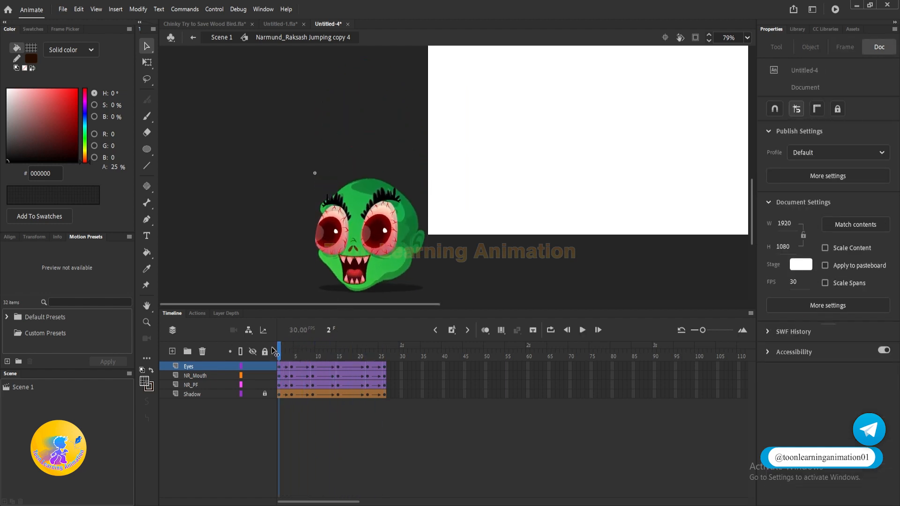
# - Insert two frames into the upward movement on all layers, extending the animation to 28 frames
pyautogui.moveTo(300, 361); pyautogui.dragTo(346, 384)
pyautogui.press('F5')
pyautogui.press('F5')
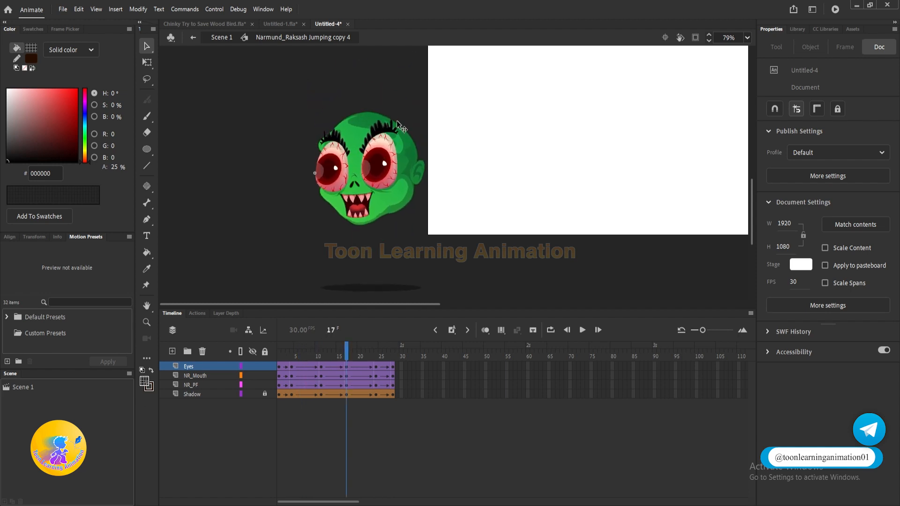
# - Free-transform the head parts at frame 17 to a height of 691 and scrub through the jump
pyautogui.moveTo(283, 114); pyautogui.dragTo(479, 243)
pyautogui.press('q')
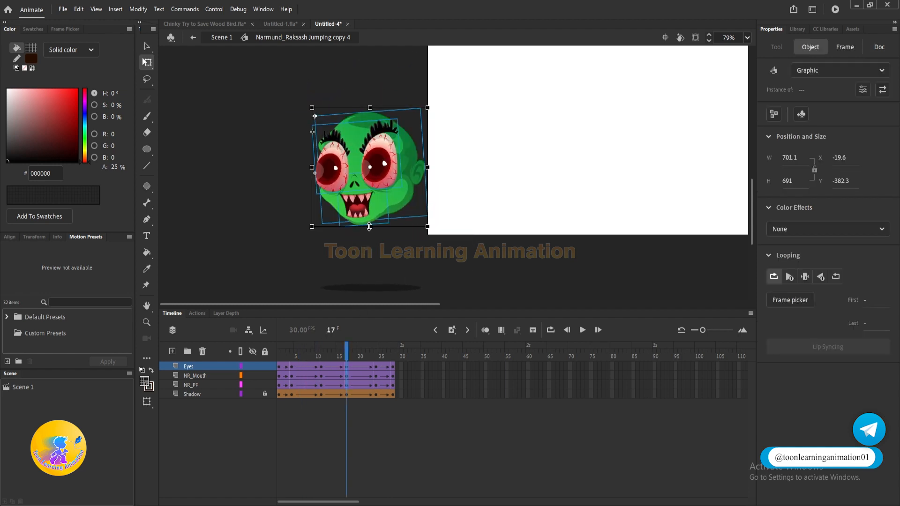
pyautogui.click(289, 359)
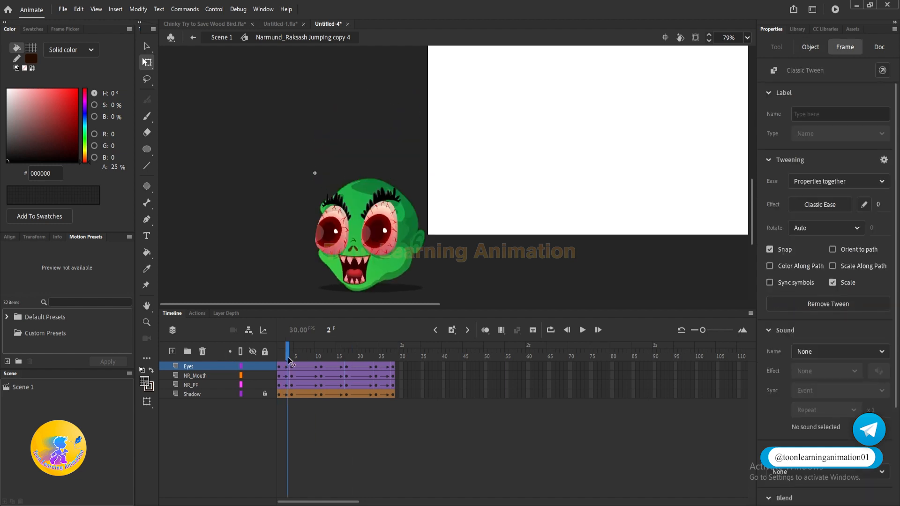
pyautogui.moveTo(289, 360); pyautogui.dragTo(376, 376)
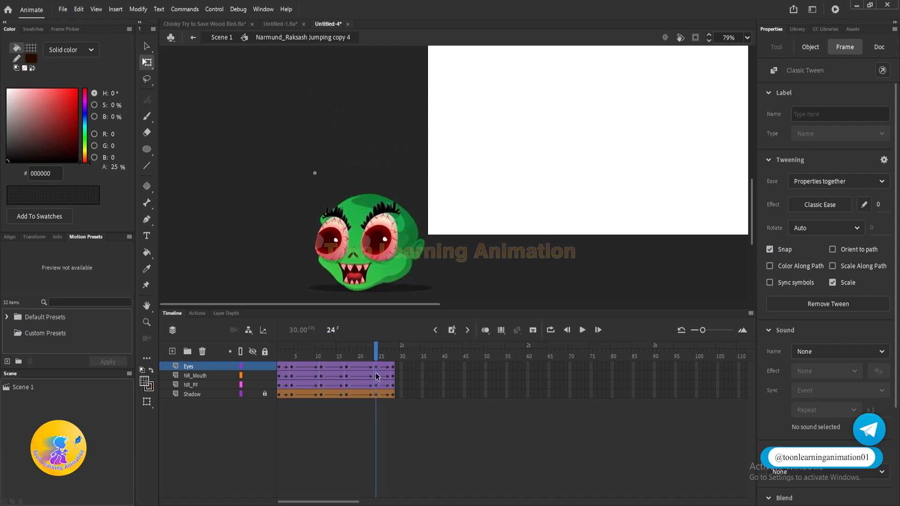
# - Add keyframes at frame 21 on all layers, stretch the head downward toward its shadow, and play back the landing
pyautogui.click(480, 231)
pyautogui.moveTo(480, 231); pyautogui.dragTo(480, 195)
pyautogui.scroll(2, 389, 231)
pyautogui.moveTo(457, 249); pyautogui.dragTo(472, 203)
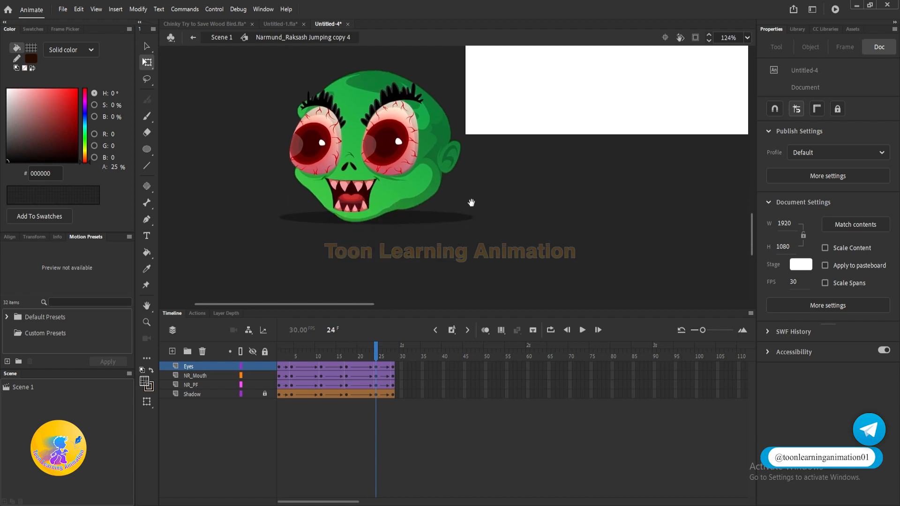
pyautogui.click(362, 356)
pyautogui.click(363, 385)
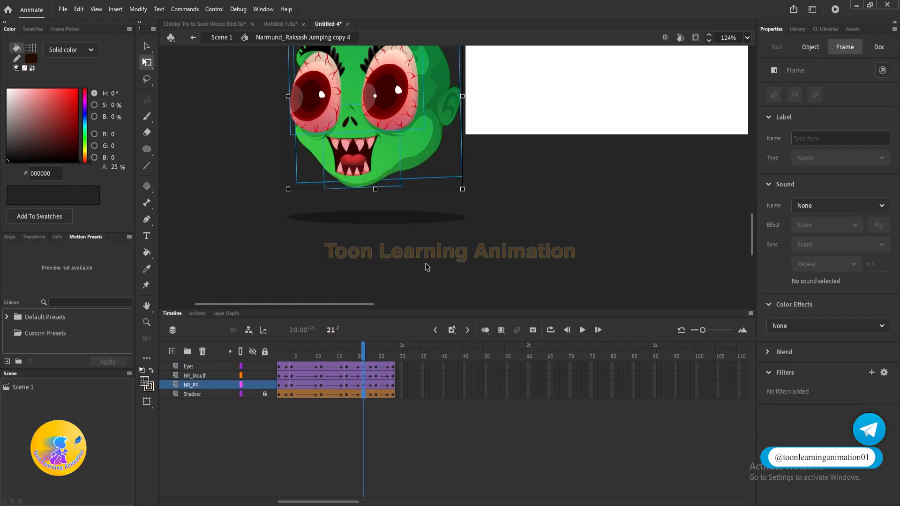
pyautogui.scroll(-1, 426, 265)
pyautogui.moveTo(385, 205); pyautogui.dragTo(392, 221)
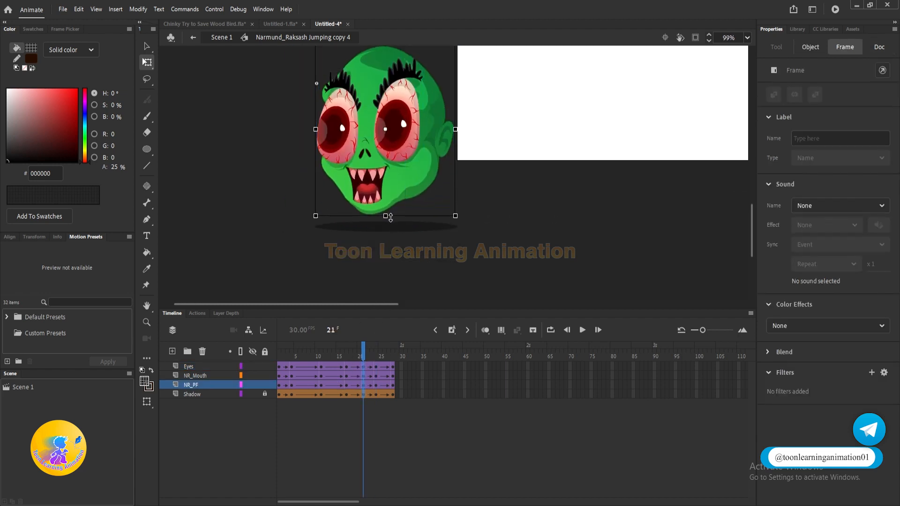
pyautogui.press('Return')
pyautogui.press('Return')
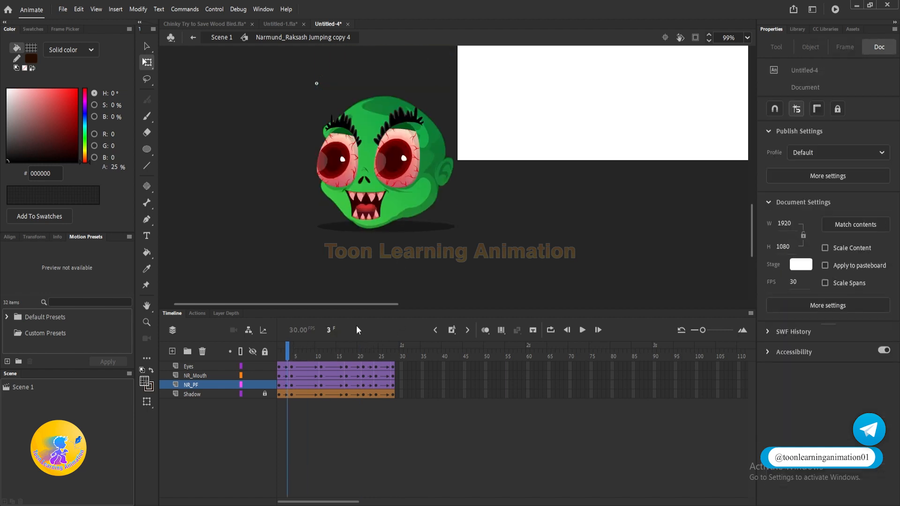
# - Remove two frames from the upward movement on all layers, shortening the animation to 26 frames, and preview the jump
pyautogui.moveTo(377, 351); pyautogui.dragTo(306, 355)
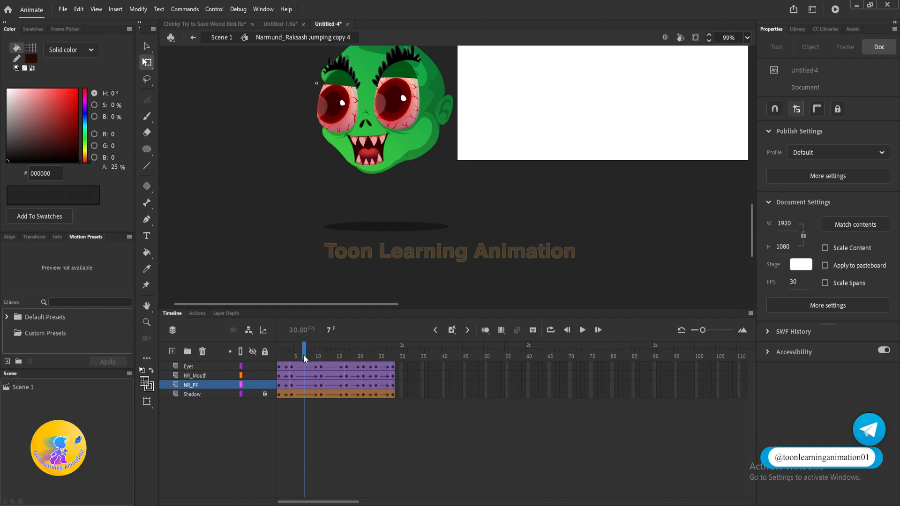
pyautogui.press('Return')
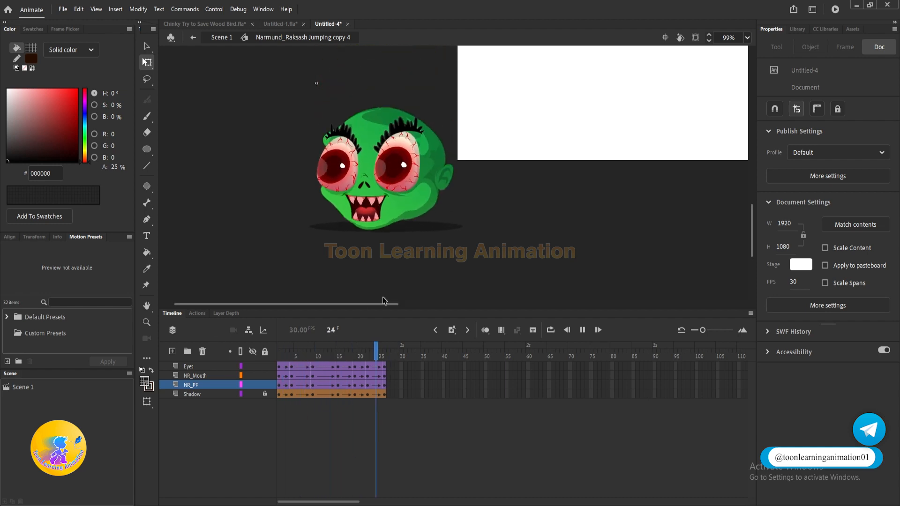
pyautogui.moveTo(326, 351); pyautogui.dragTo(392, 366)
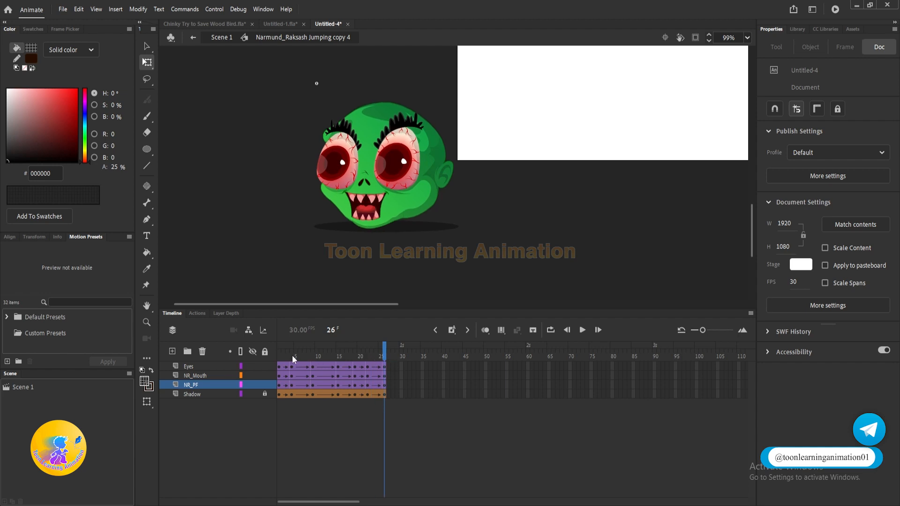
pyautogui.moveTo(294, 359); pyautogui.dragTo(217, 353)
pyautogui.moveTo(279, 358); pyautogui.dragTo(368, 359)
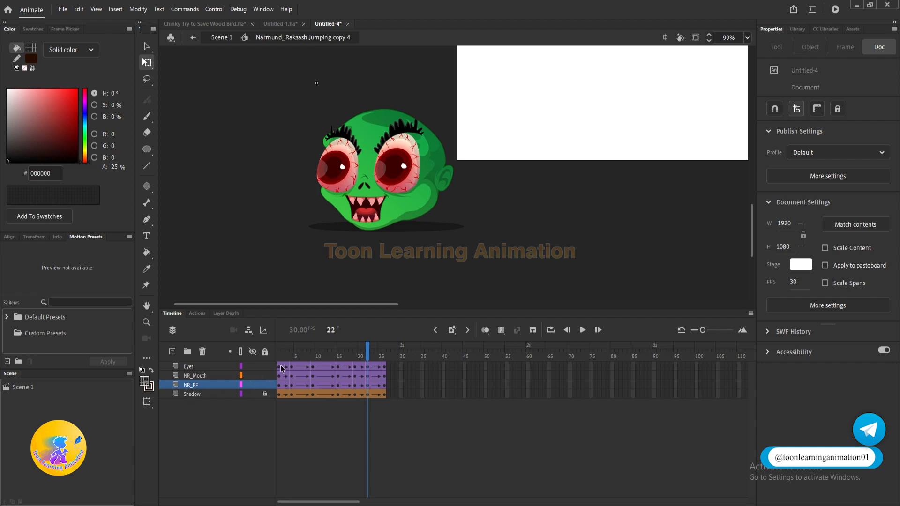
# - Copy the frame 1 keyframes of all layers to frame 26, remove the classic tween there, and play the animation
pyautogui.moveTo(282, 369); pyautogui.dragTo(280, 396)
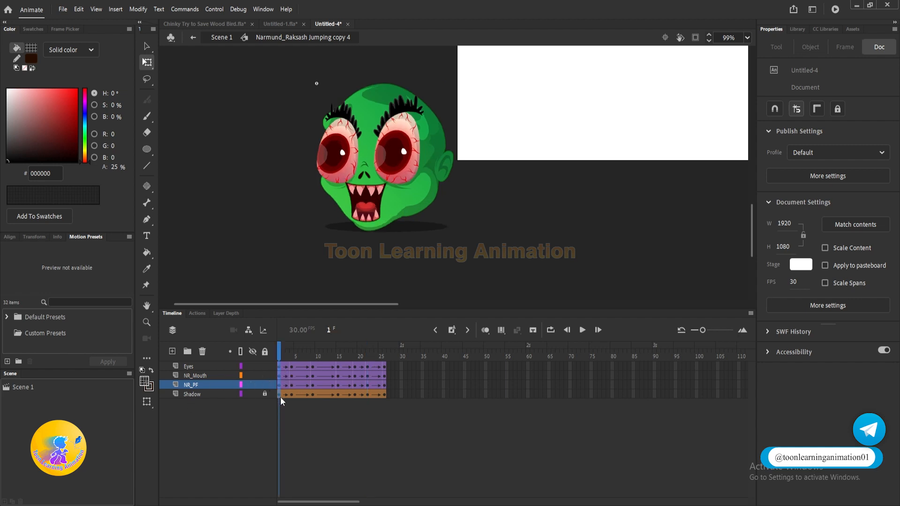
pyautogui.click(384, 394)
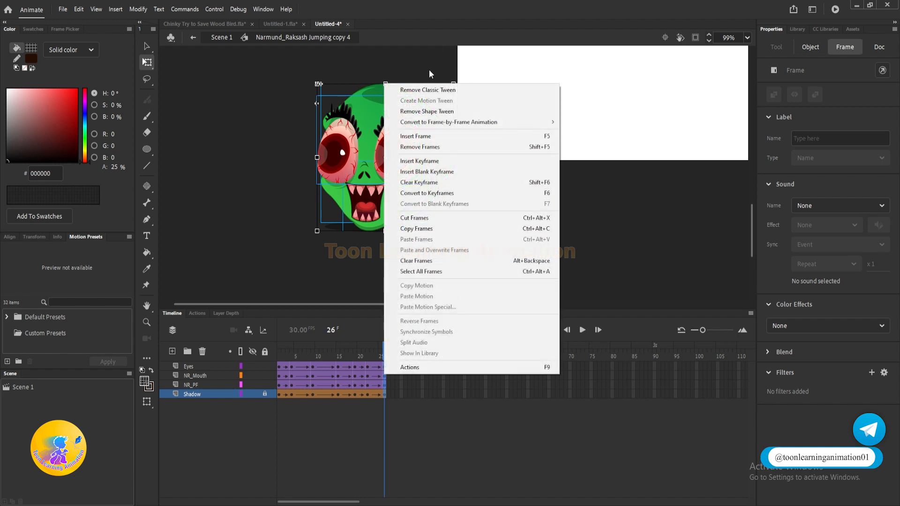
pyautogui.click(432, 89)
pyautogui.press('Return')
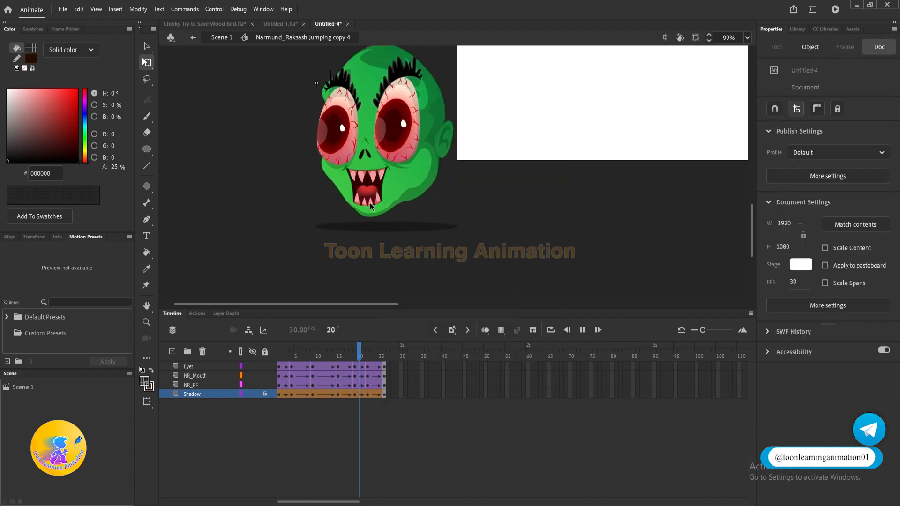
pyautogui.press('v')
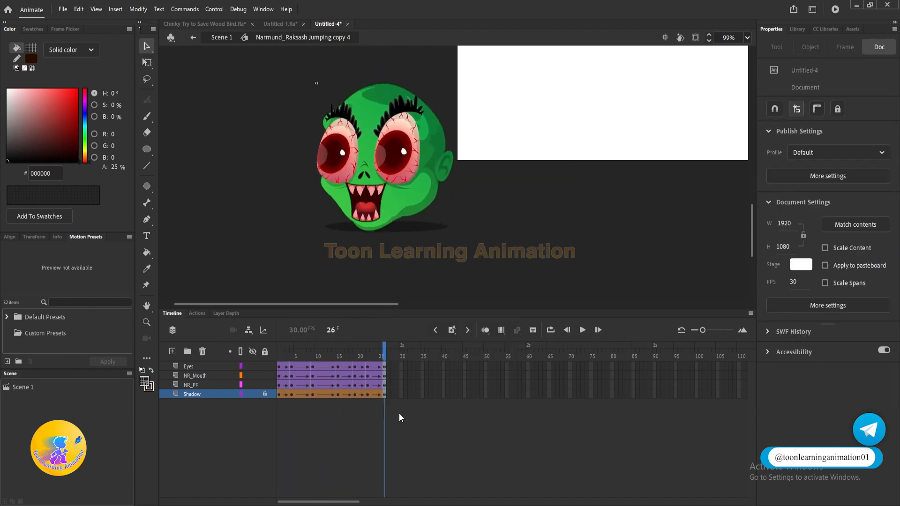
# - Extend all layers by four frames to hold the final pose until frame 30, and scrub back to frame 1
pyautogui.press('F5')
pyautogui.press('F5')
pyautogui.press('F5')
pyautogui.press('F5')
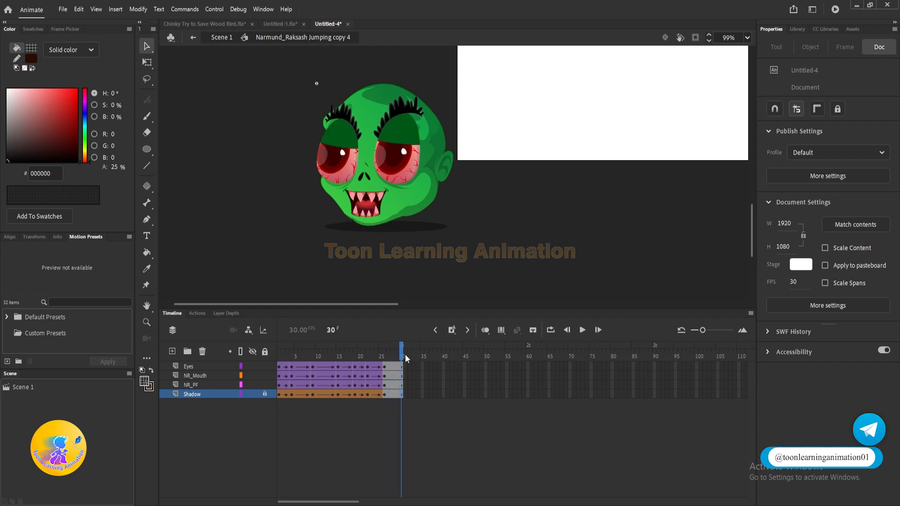
pyautogui.moveTo(403, 354); pyautogui.dragTo(183, 354)
# - Duplicate frames 1 to 30 of all layers into frames 31 to 60 to repeat the jump
pyautogui.moveTo(402, 368); pyautogui.dragTo(174, 481)
pyautogui.moveTo(306, 387); pyautogui.dragTo(432, 381)
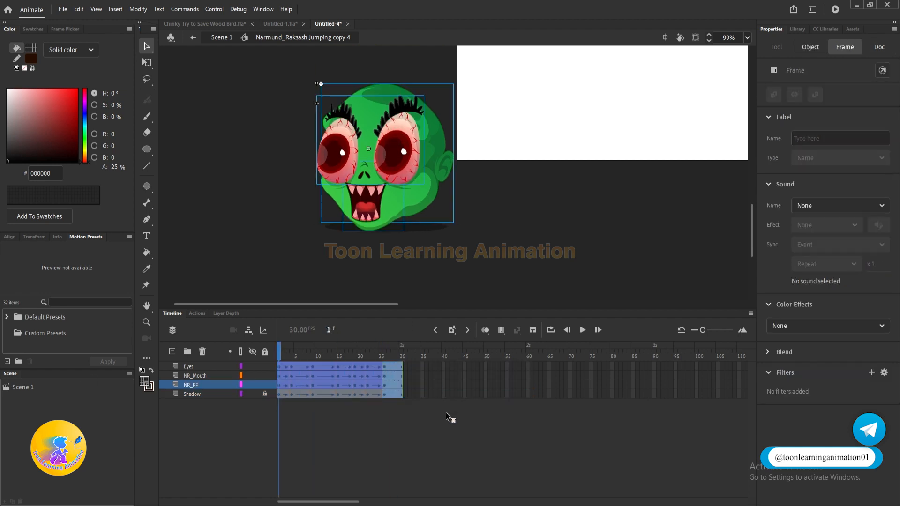
pyautogui.click(430, 401)
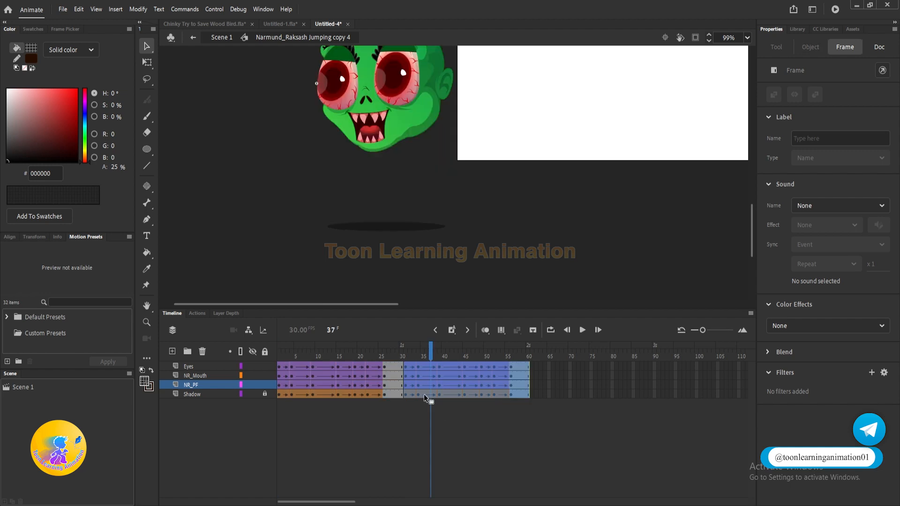
# - Synchronize the symbols across all frames of the Eyes, NR_Mouth, NR_PF and Shadow layers, and return to Scene 1
pyautogui.click(198, 366)
pyautogui.keyDown('shift'); pyautogui.click(200, 395); pyautogui.keyUp('shift')
pyautogui.rightClick(335, 392)
pyautogui.click(407, 350)
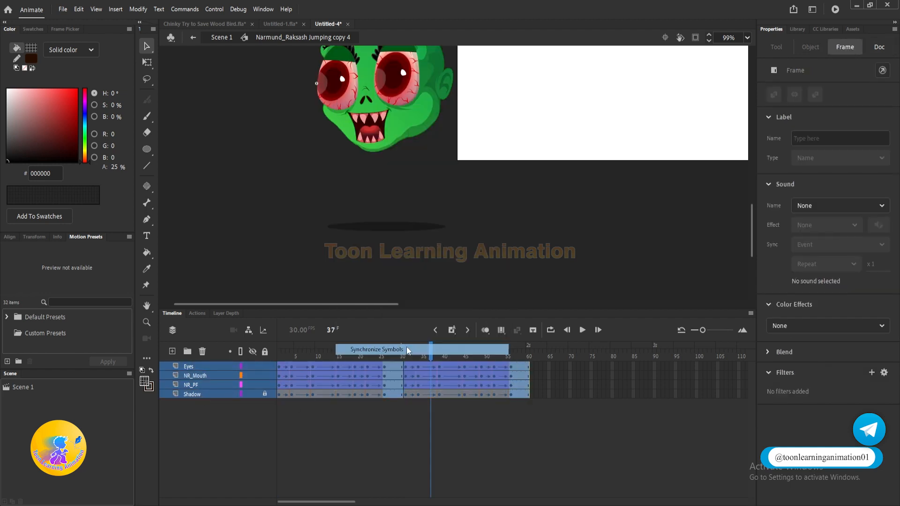
pyautogui.click(553, 204)
pyautogui.scroll(-4, 550, 206)
pyautogui.doubleClick(551, 210)
pyautogui.doubleClick(550, 211)
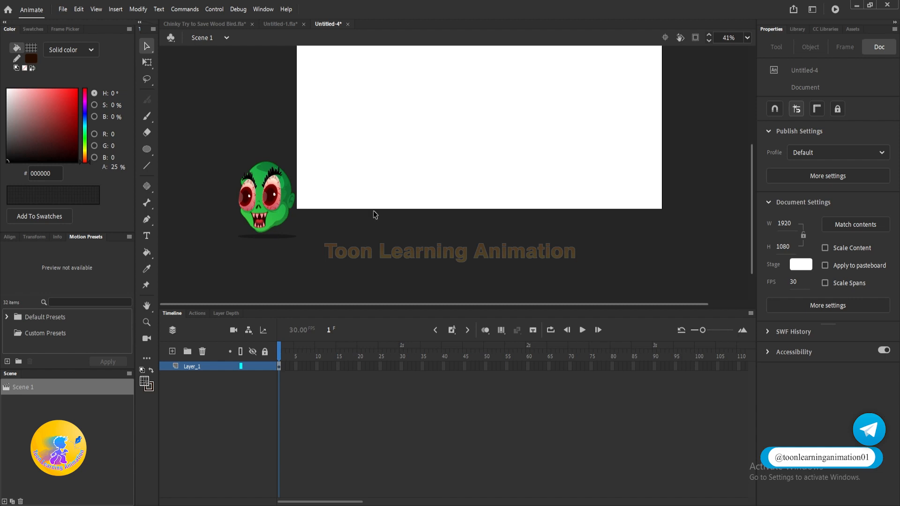
# - Copy the jumping monster head into frame 241 of Untitled-1.fla, putting the duplicate library items into a folder
pyautogui.scroll(-3, 373, 210)
pyautogui.hotkey('ctrl', 'a')
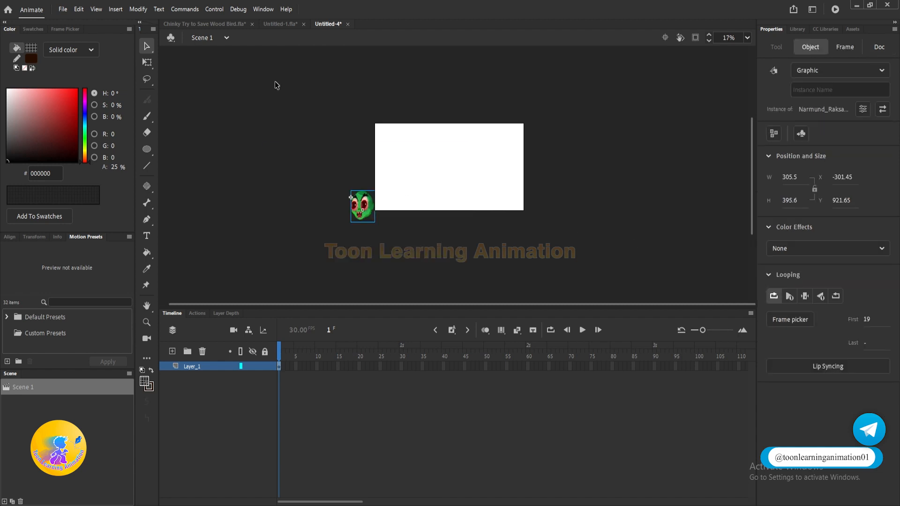
pyautogui.click(280, 24)
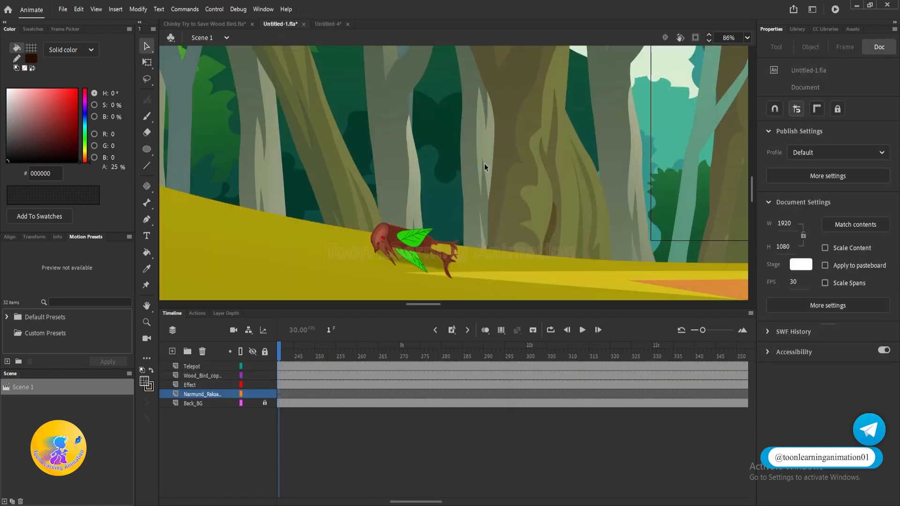
pyautogui.hotkey('ctrl', 'v')
pyautogui.click(443, 269)
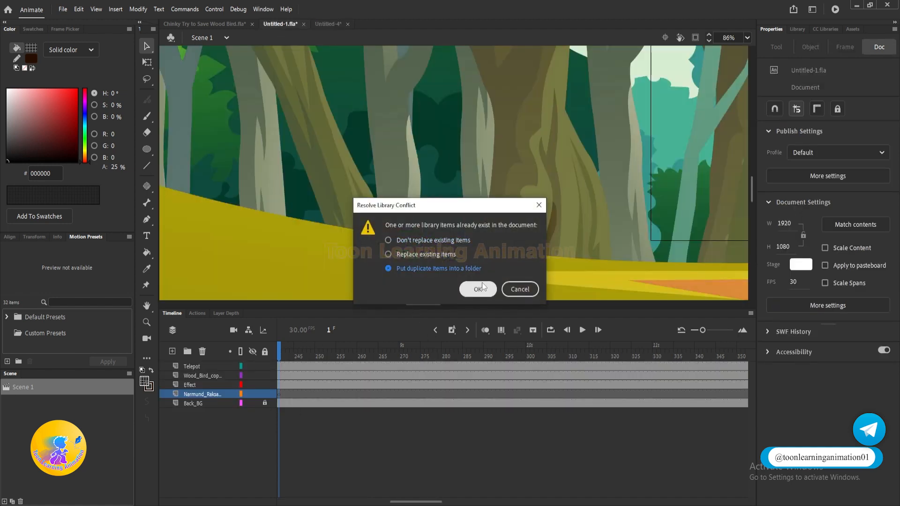
pyautogui.click(477, 288)
# - Play and scrub the pasted head's jump beside the wood bird from around frame 241 to check its timing
pyautogui.moveTo(869, 321); pyautogui.dragTo(626, 167)
pyautogui.scroll(-3, 626, 167)
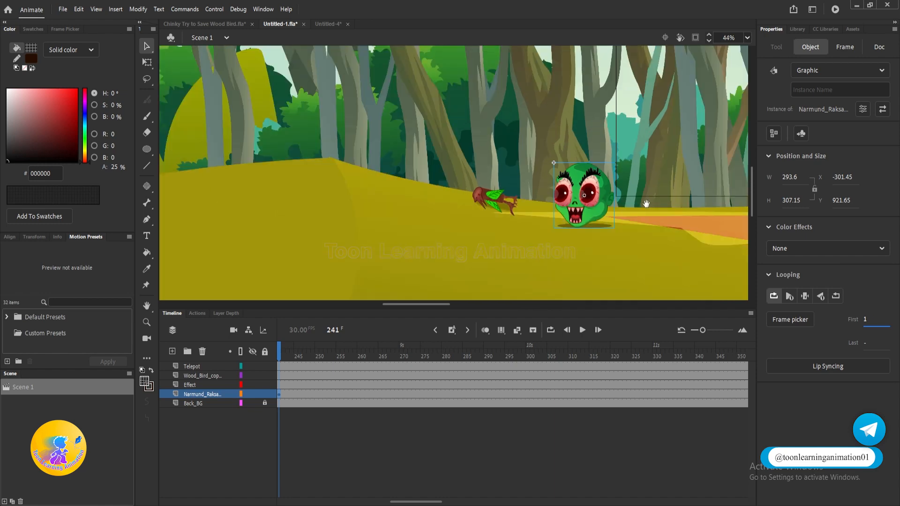
pyautogui.moveTo(645, 203); pyautogui.dragTo(612, 196)
pyautogui.moveTo(291, 356); pyautogui.dragTo(218, 353)
pyautogui.press('Return')
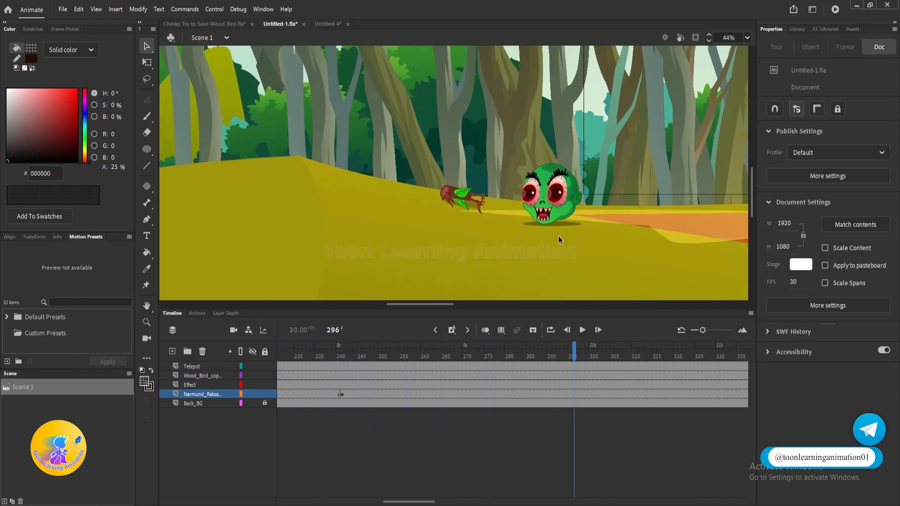
pyautogui.press('Return')
pyautogui.scroll(3, 488, 197)
pyautogui.moveTo(502, 199); pyautogui.dragTo(494, 195)
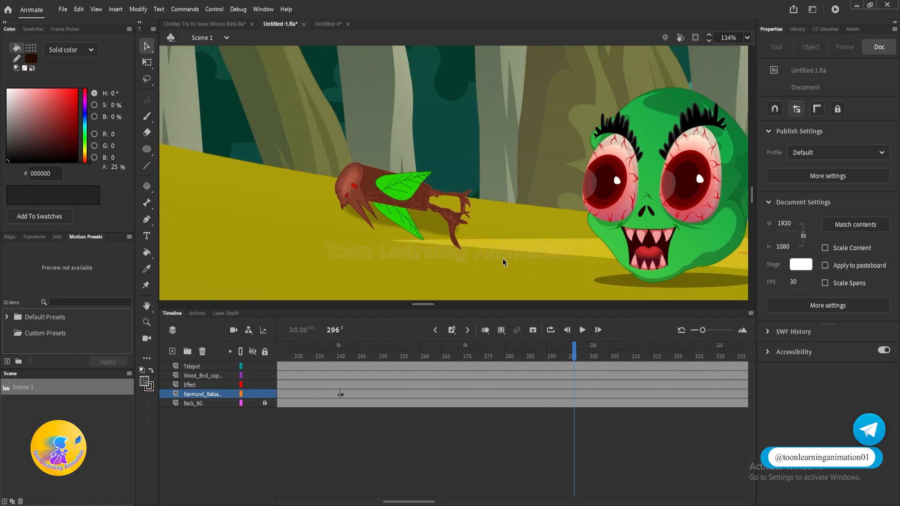
pyautogui.click(289, 341)
pyautogui.press('Return')
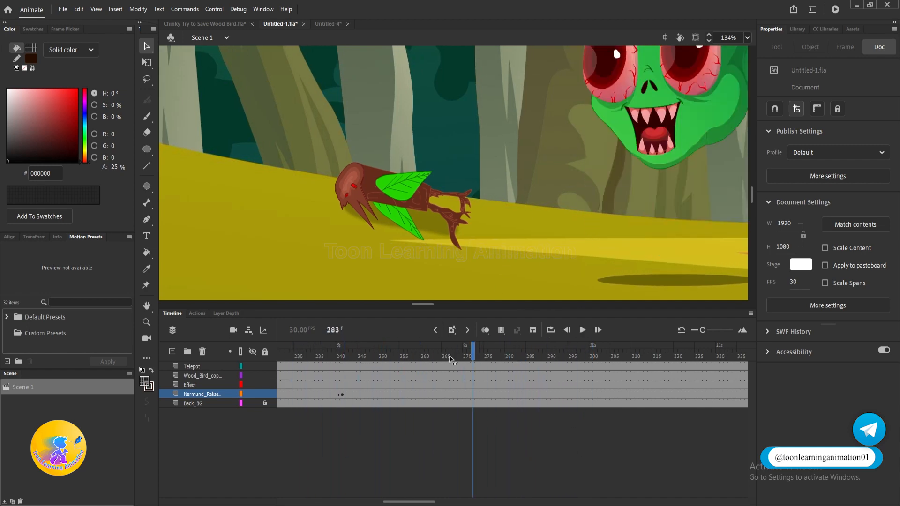
pyautogui.press('Return')
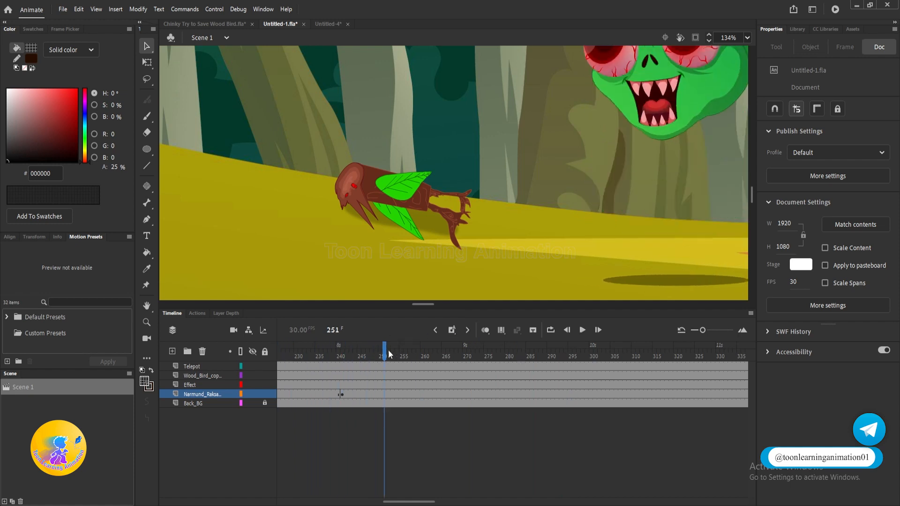
pyautogui.moveTo(389, 352); pyautogui.dragTo(415, 355)
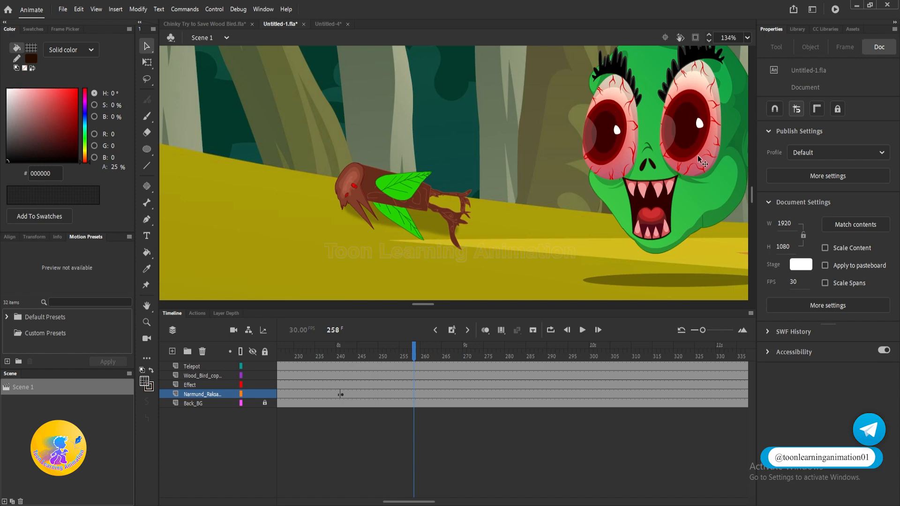
# - Add keyframes at frames 244 and 262 on the monster layer, and move the head onto the wood bird at frame 262
pyautogui.moveTo(415, 357)
pyautogui.mouseDown()
pyautogui.moveTo(355, 380)
pyautogui.moveTo(365, 355)
pyautogui.moveTo(428, 362)
pyautogui.mouseUp()
pyautogui.click(356, 394)
pyautogui.press('F6')
pyautogui.click(429, 395)
pyautogui.press('F6')
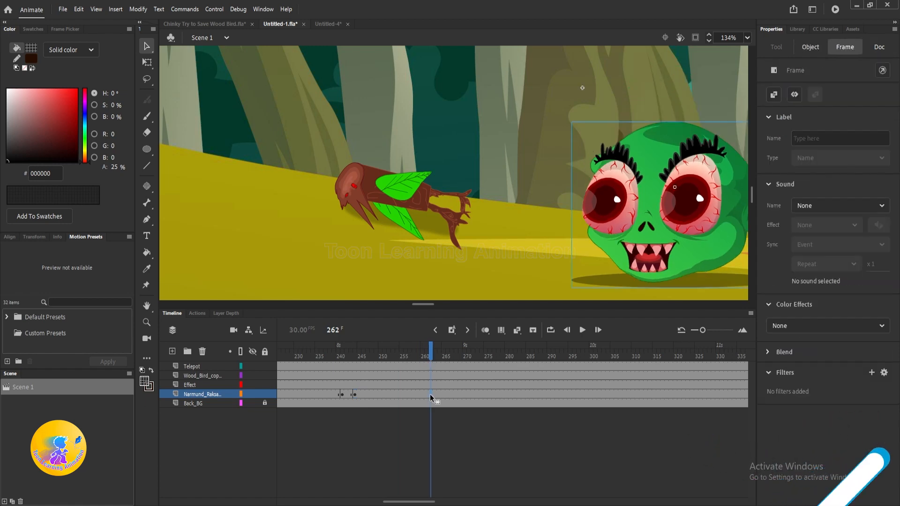
pyautogui.moveTo(685, 245); pyautogui.dragTo(485, 179)
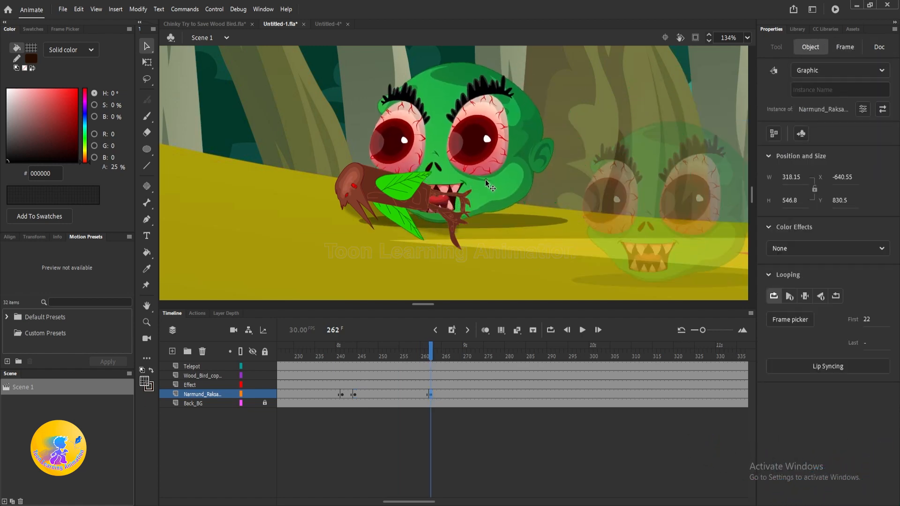
# - Create a classic tween between the monster head's keyframes at frames 244 and 262, and preview the movement
pyautogui.rightClick(388, 396)
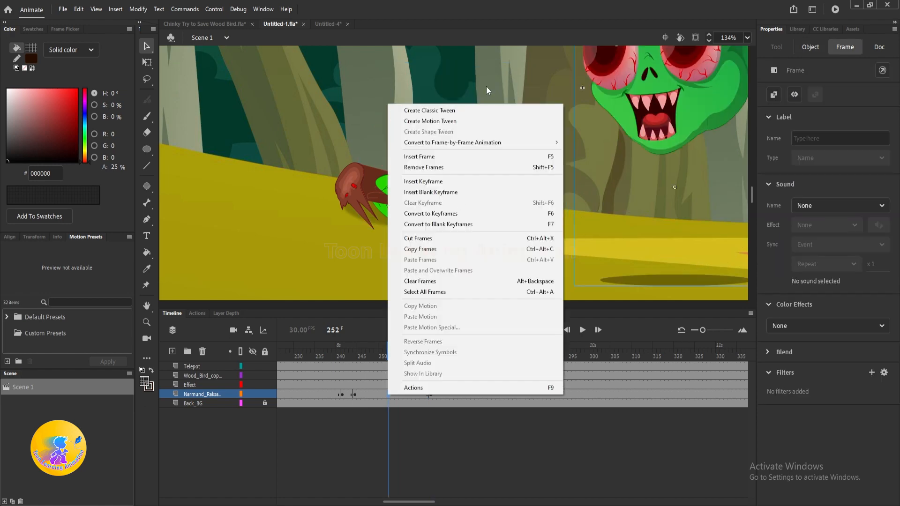
pyautogui.click(447, 111)
pyautogui.click(344, 345)
pyautogui.press('Return')
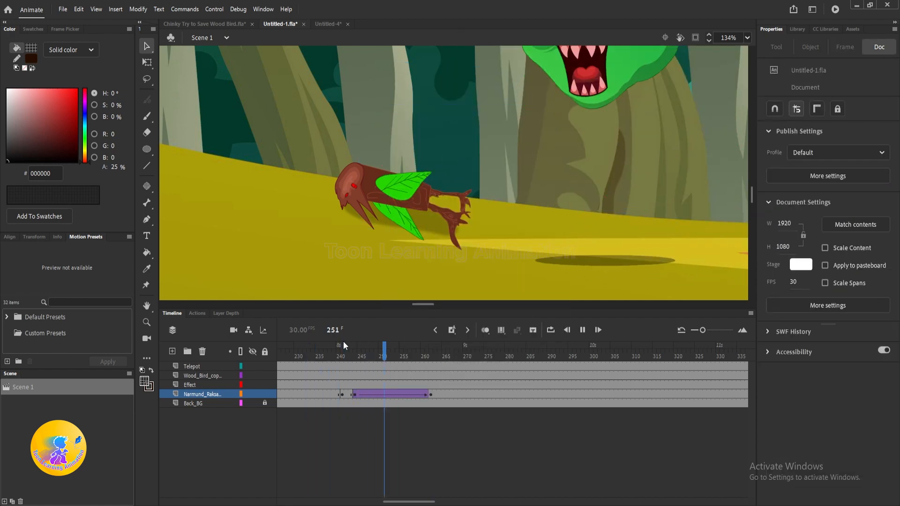
pyautogui.press('Return')
# - Scale the monster head down slightly at frame 262
pyautogui.moveTo(351, 355); pyautogui.dragTo(431, 361)
pyautogui.click(521, 167)
pyautogui.press('q')
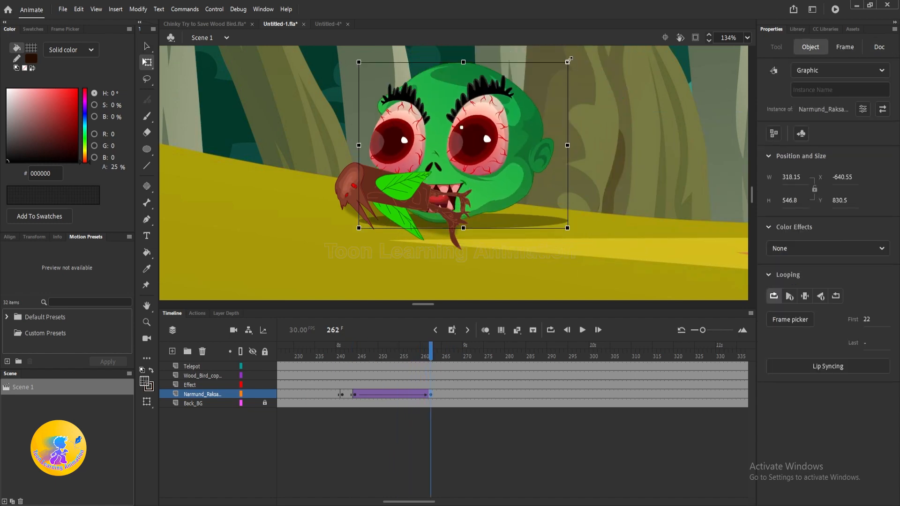
pyautogui.moveTo(567, 64); pyautogui.dragTo(558, 68)
# - Play back the monster head's jump onto the wood bird to review its movement and scale
pyautogui.moveTo(367, 352); pyautogui.dragTo(327, 346)
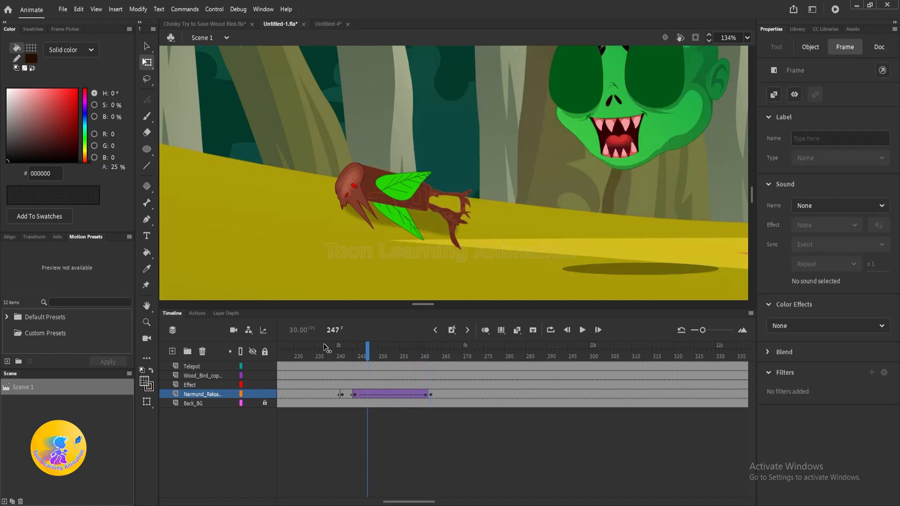
pyautogui.press('Return')
pyautogui.press('Return')
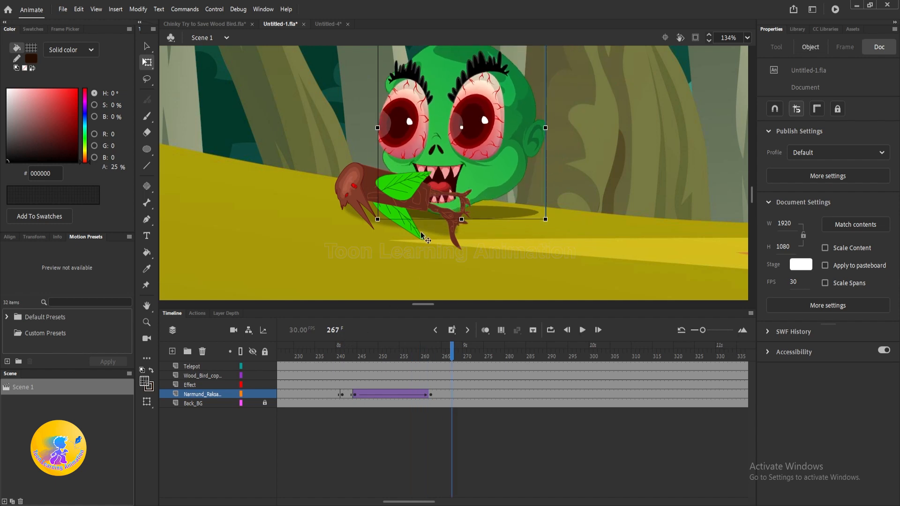
pyautogui.press('v')
pyautogui.scroll(-3, 488, 166)
pyautogui.moveTo(500, 223); pyautogui.dragTo(509, 230)
pyautogui.click(372, 346)
pyautogui.press('Return')
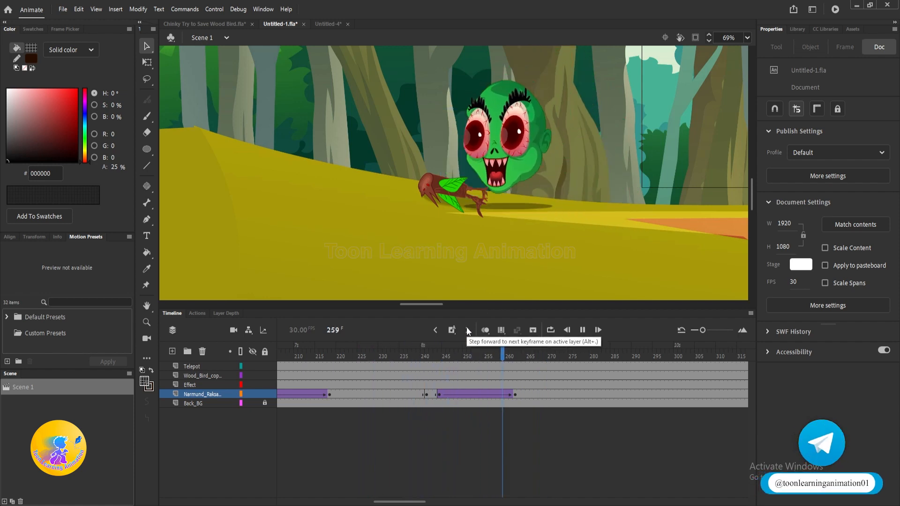
# - Insert keyframes at frame 267 on the monster and wood bird layers
pyautogui.scroll(3, 488, 187)
pyautogui.moveTo(599, 209); pyautogui.dragTo(558, 236)
pyautogui.moveTo(507, 360); pyautogui.dragTo(533, 371)
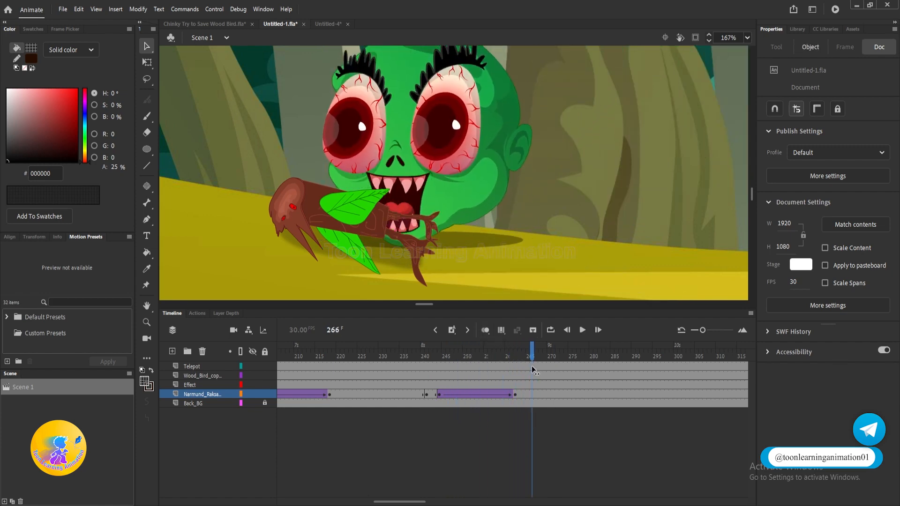
pyautogui.click(536, 395)
pyautogui.press('F6')
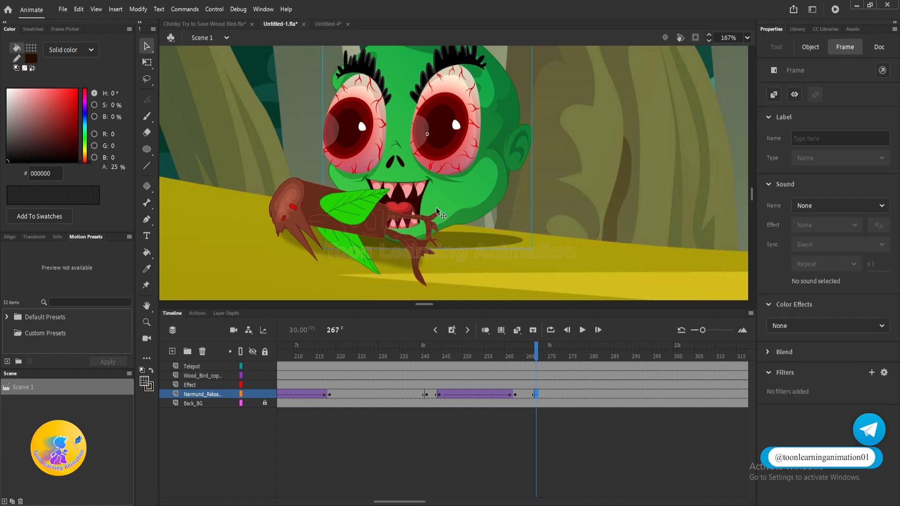
pyautogui.click(366, 223)
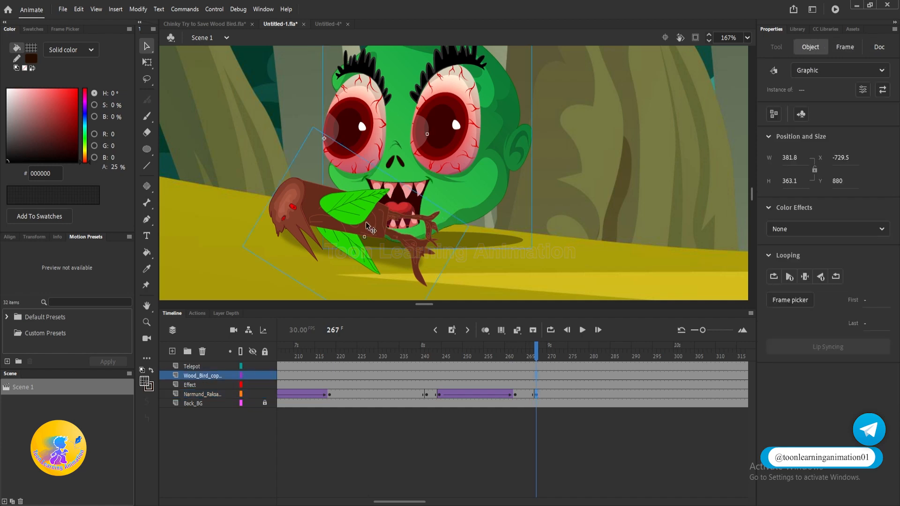
pyautogui.press('F6')
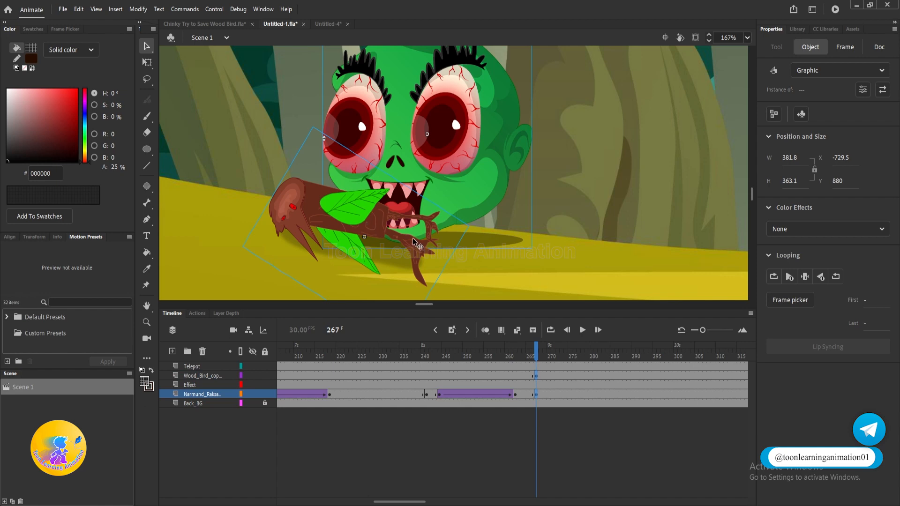
# - Cut the monster head and wood bird from frame 267, and delete the bird's ground shadow on the Effect layer
pyautogui.press('Delete')
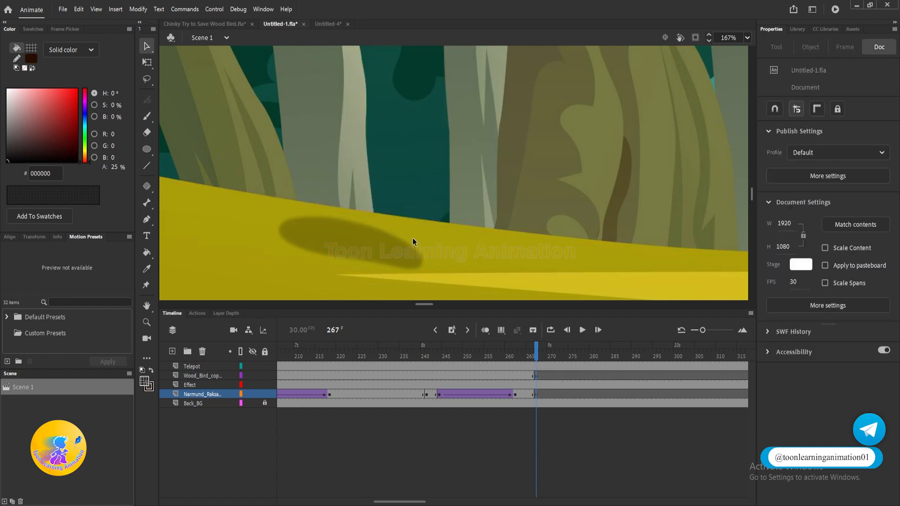
pyautogui.hotkey('ctrl', 's')
pyautogui.click(384, 250)
pyautogui.press('Delete')
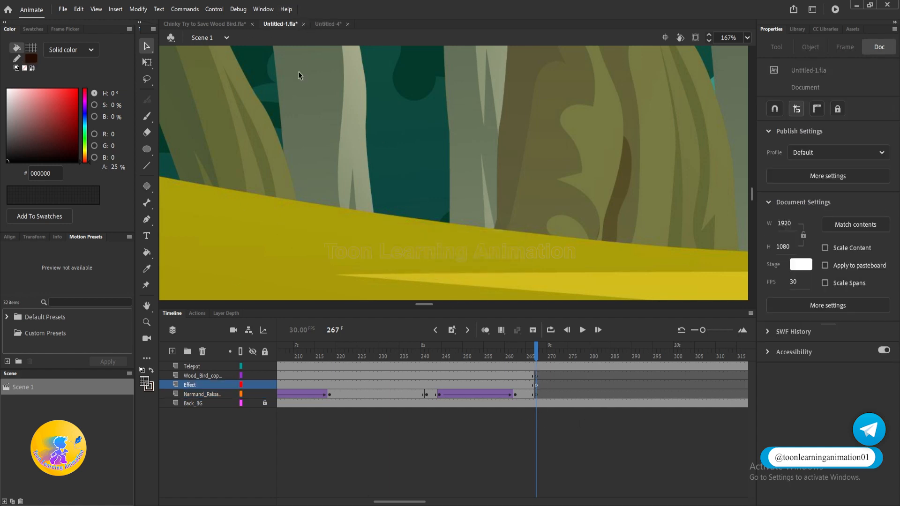
# - Switch to the Untitled-4 document and replace its monster head with the cut head and wood bird, pasted in place
pyautogui.click(323, 24)
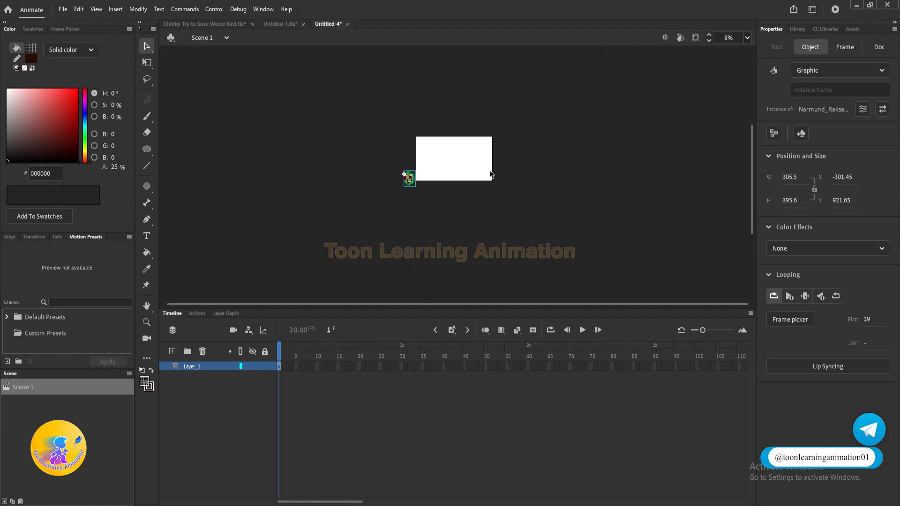
pyautogui.press('Delete')
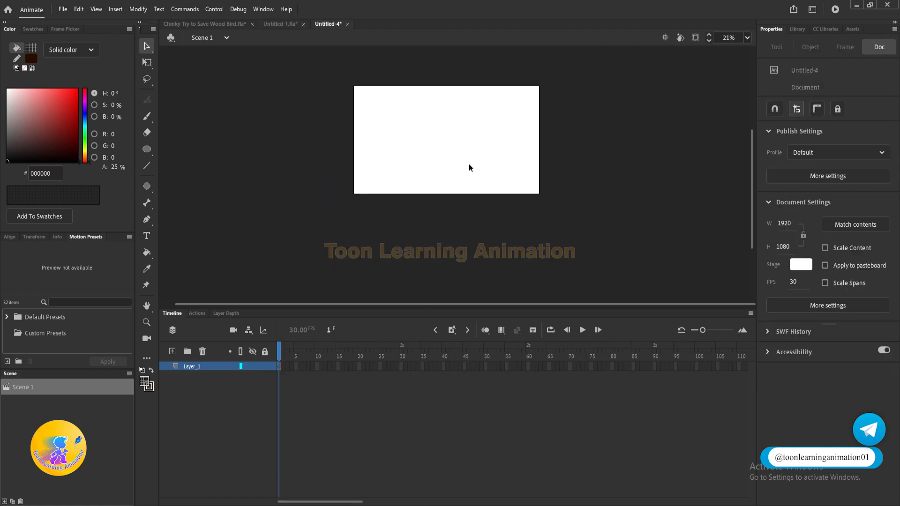
pyautogui.hotkey('ctrl', 'z')
pyautogui.scroll(5, 307, 190)
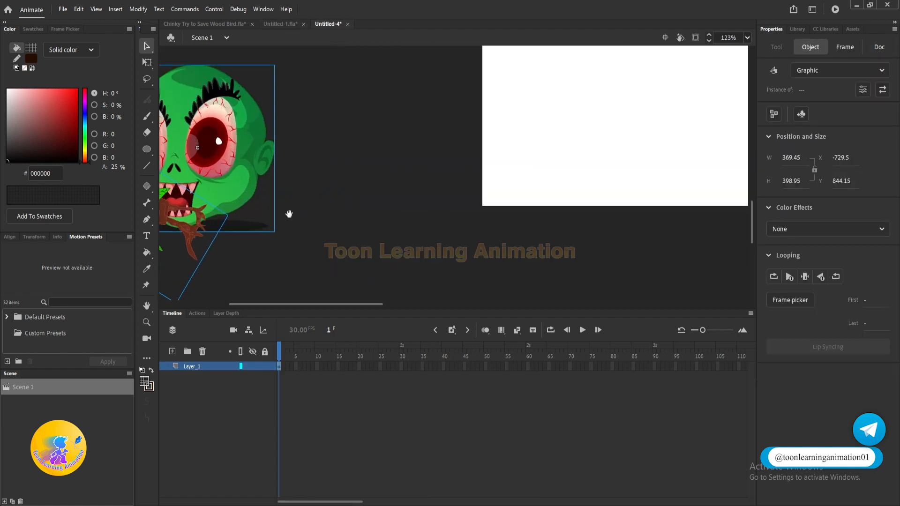
pyautogui.moveTo(289, 214); pyautogui.dragTo(551, 214)
pyautogui.scroll(2, 401, 207)
# - Copy the wood bird and open the mouth symbol nested inside the monster head symbol for editing
pyautogui.click(460, 225)
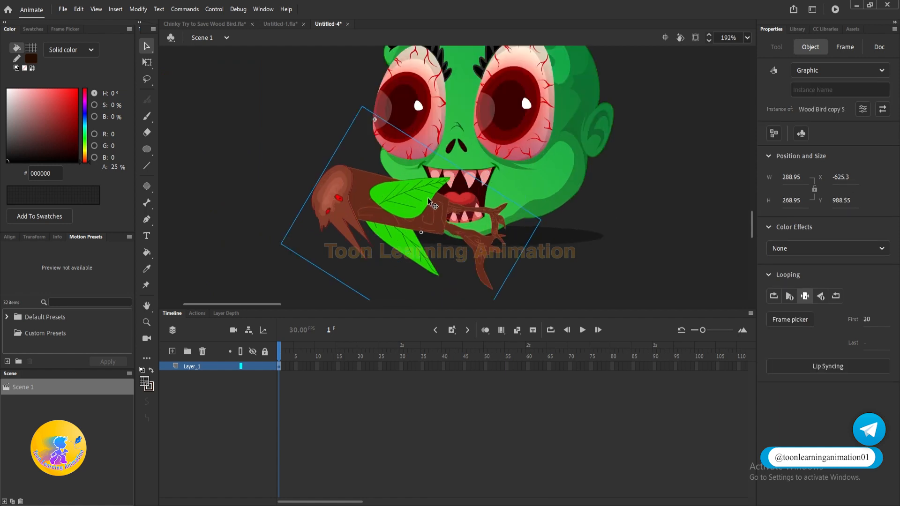
pyautogui.doubleClick(462, 185)
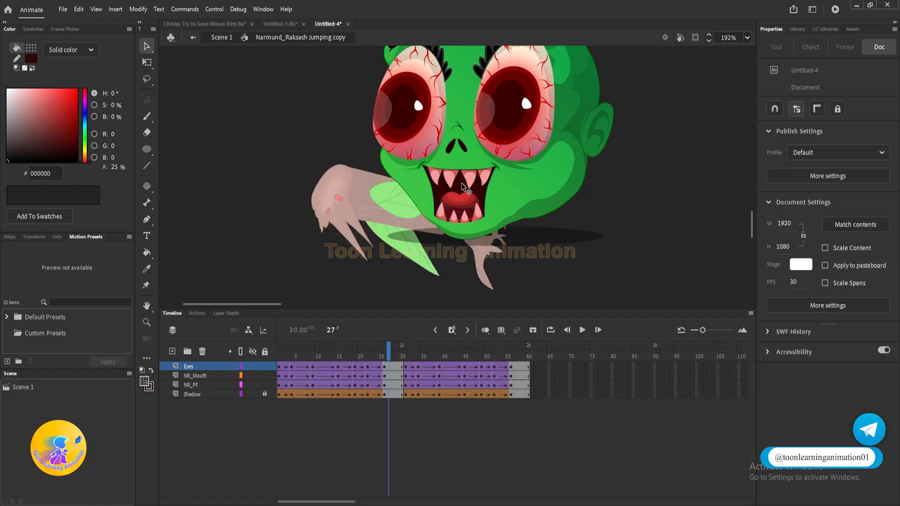
pyautogui.scroll(3, 461, 184)
pyautogui.doubleClick(469, 184)
pyautogui.scroll(-2, 468, 184)
pyautogui.click(469, 185)
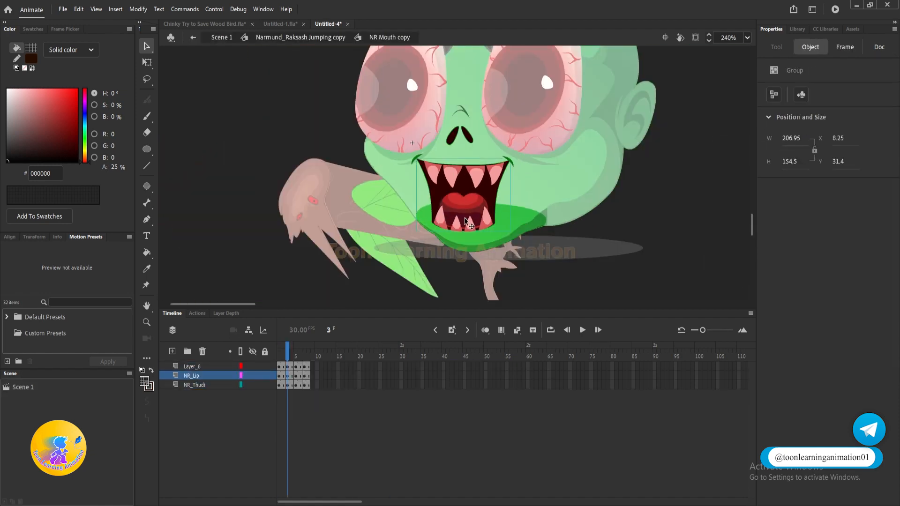
pyautogui.moveTo(464, 219)
pyautogui.mouseDown()
pyautogui.moveTo(489, 222)
pyautogui.moveTo(467, 219)
pyautogui.mouseUp()
pyautogui.hotkey('ctrl', 'z')
# - Add a layer above NR_Lip in the mouth symbol, paste the wood bird there, and move its keyframe to frame 1
pyautogui.scroll(2, 467, 209)
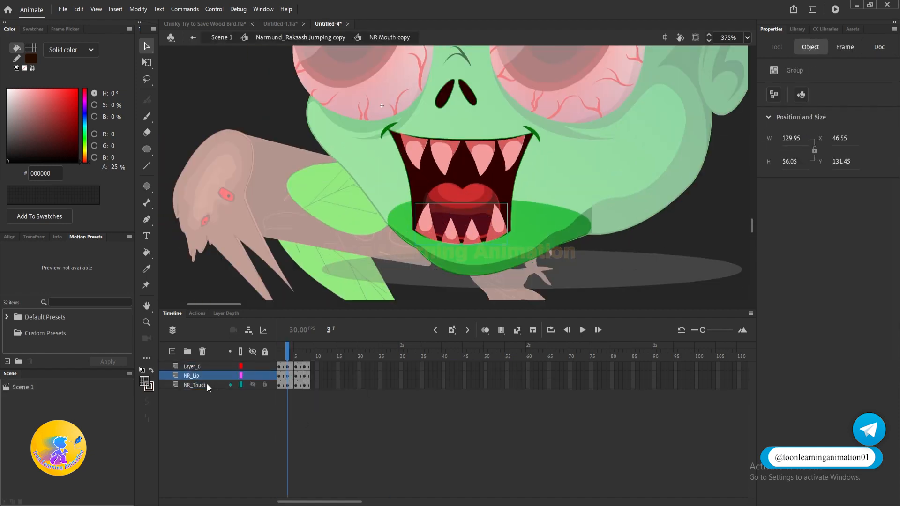
pyautogui.click(171, 351)
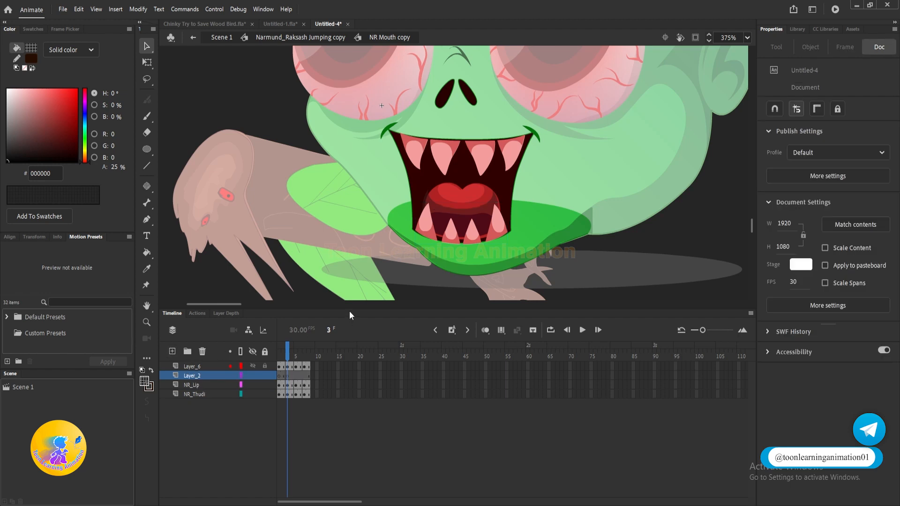
pyautogui.hotkey('ctrl', 'shift', 'v')
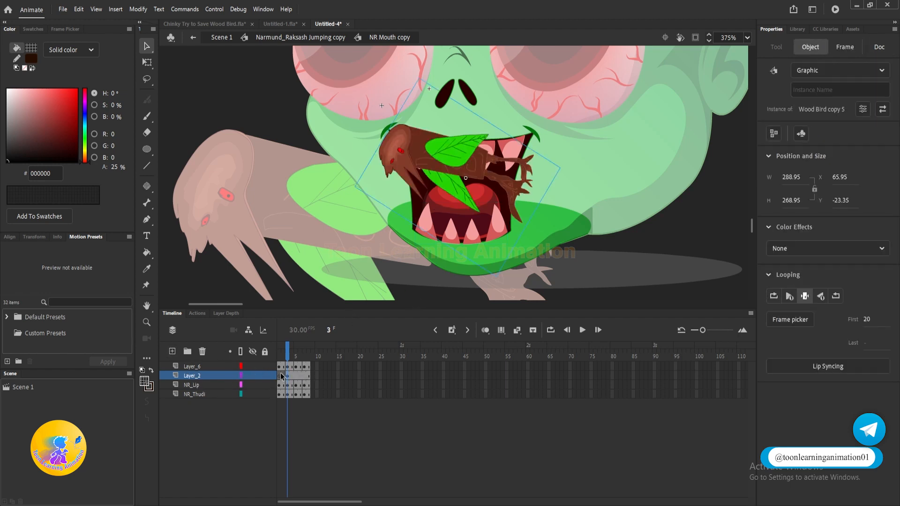
pyautogui.click(285, 376)
pyautogui.moveTo(285, 375); pyautogui.dragTo(279, 375)
pyautogui.click(281, 357)
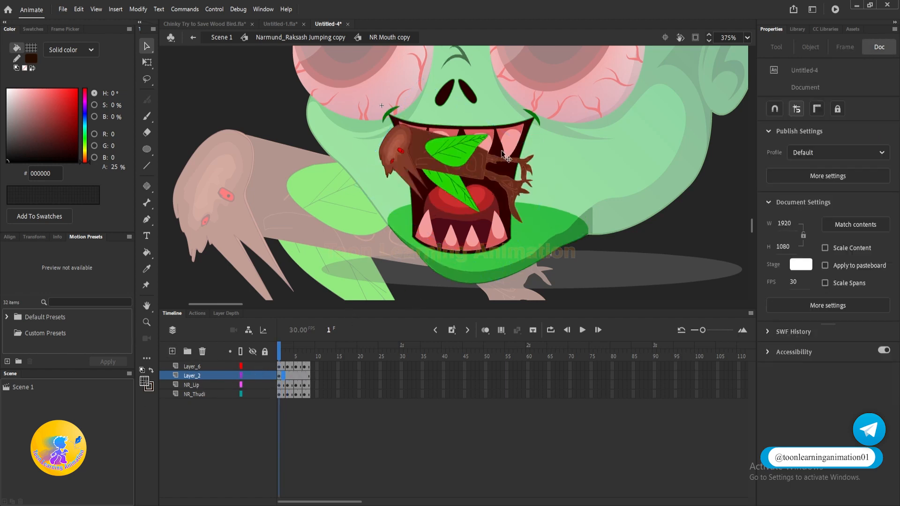
# - Enlarge the wood bird inside the mouth symbol to about 778 × 724
pyautogui.click(475, 161)
pyautogui.press('q')
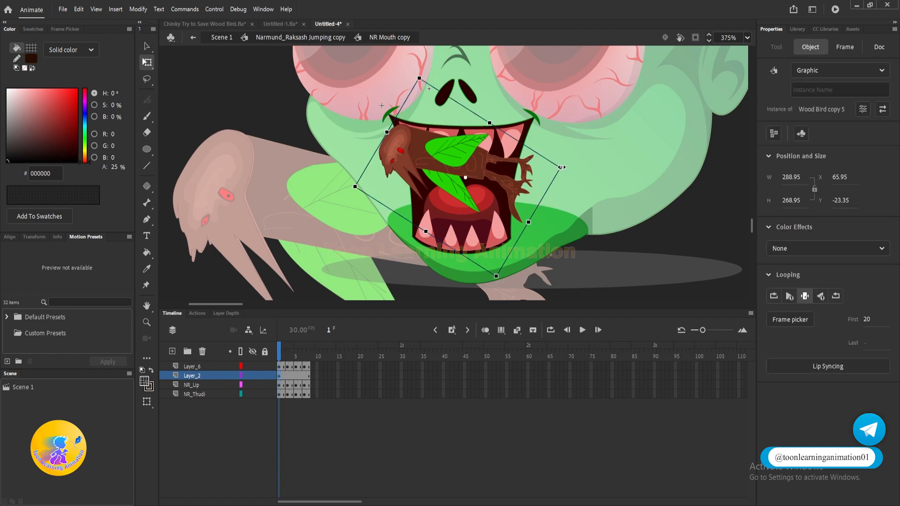
pyautogui.moveTo(562, 168); pyautogui.dragTo(743, 167)
pyautogui.moveTo(324, 160); pyautogui.dragTo(492, 114)
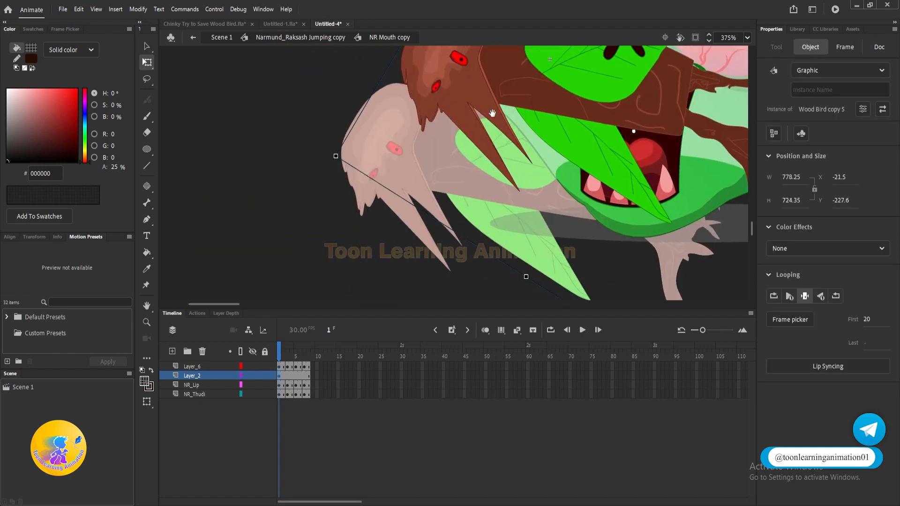
pyautogui.scroll(2, 398, 136)
pyautogui.moveTo(398, 123); pyautogui.dragTo(361, 149)
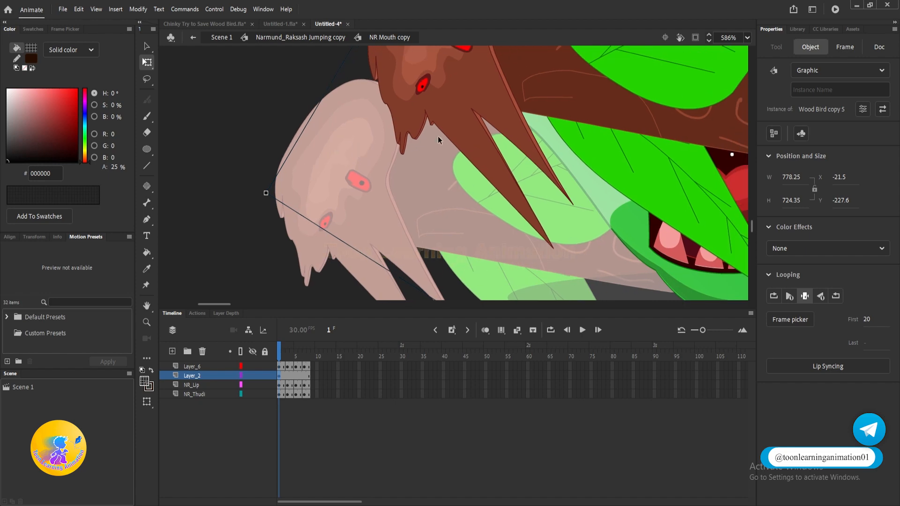
# - Move the enlarged wood bird onto the faded original bird for size comparison
pyautogui.scroll(-2, 343, 177)
pyautogui.moveTo(470, 148); pyautogui.dragTo(345, 177)
pyautogui.moveTo(489, 162); pyautogui.dragTo(345, 86)
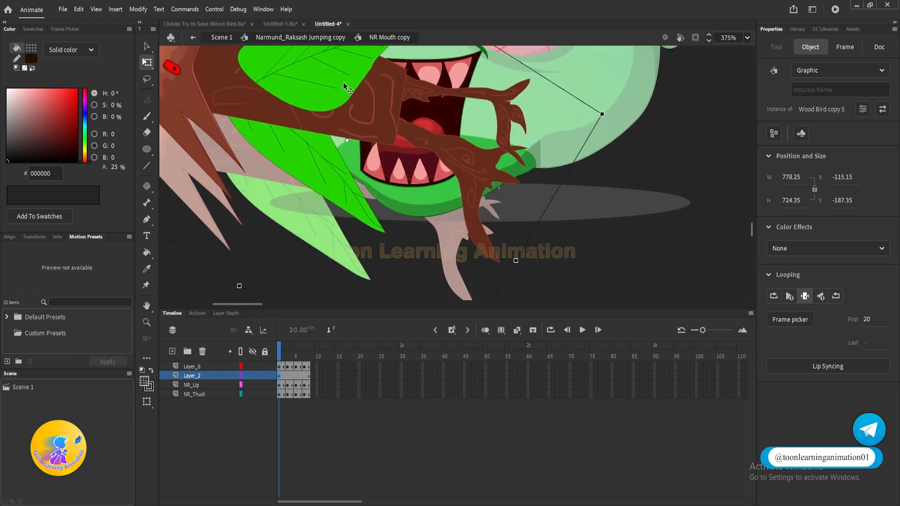
pyautogui.hotkey('ctrl', 'z')
pyautogui.scroll(-2, 442, 152)
pyautogui.scroll(-1, 443, 153)
pyautogui.scroll(3, 377, 170)
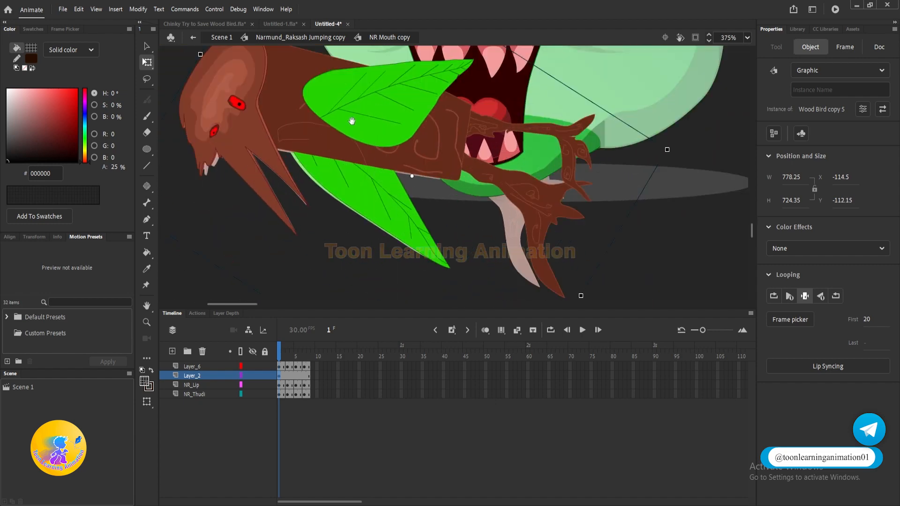
# - Reduce the wood bird to about 710 × 661 and align it with the faded original bird
pyautogui.moveTo(351, 121); pyautogui.dragTo(375, 121)
pyautogui.scroll(2, 454, 258)
pyautogui.moveTo(454, 254)
pyautogui.mouseDown()
pyautogui.moveTo(431, 206)
pyautogui.moveTo(455, 249)
pyautogui.mouseUp()
pyautogui.hotkey('ctrl', 'z')
pyautogui.scroll(-2, 455, 248)
pyautogui.moveTo(690, 146); pyautogui.dragTo(669, 147)
pyautogui.scroll(2, 455, 175)
pyautogui.moveTo(416, 238); pyautogui.dragTo(398, 244)
pyautogui.scroll(-3, 436, 204)
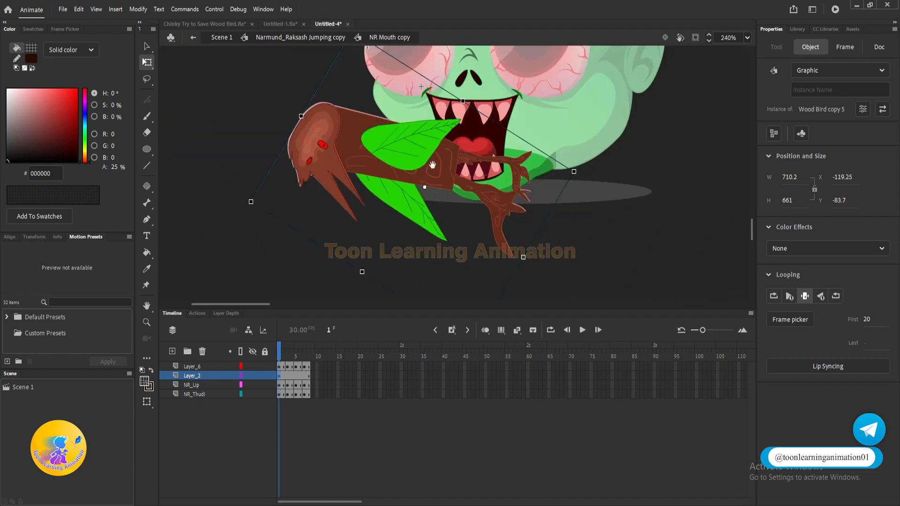
pyautogui.scroll(3, 395, 143)
pyautogui.scroll(-2, 417, 105)
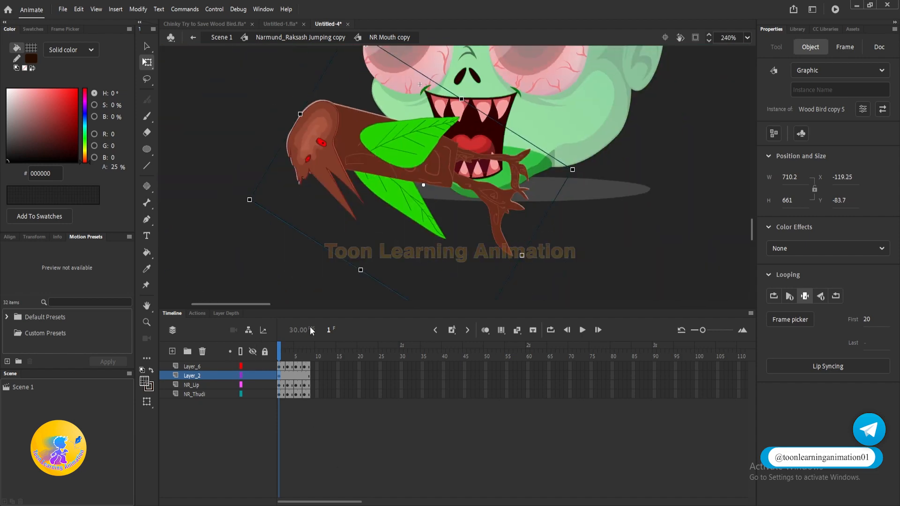
pyautogui.scroll(3, 392, 175)
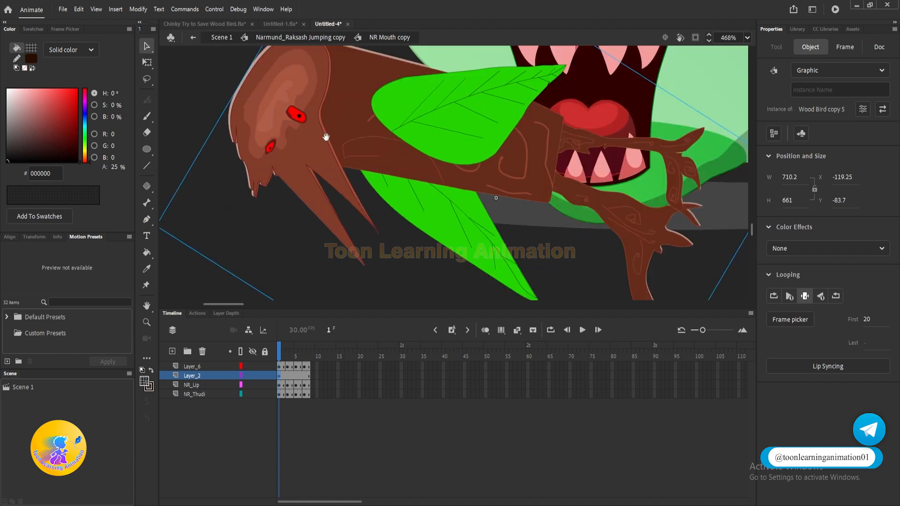
# - Inside the bird's face symbol, set the red eyes graphic to a single frame with closed eyes, and return to the wood bird symbol
pyautogui.doubleClick(369, 142)
pyautogui.doubleClick(369, 142)
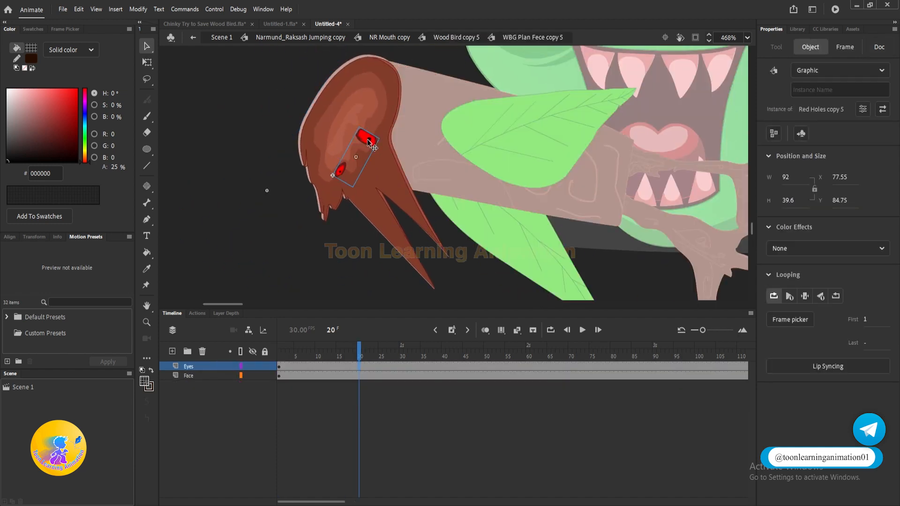
pyautogui.hotkey('shift', ',')
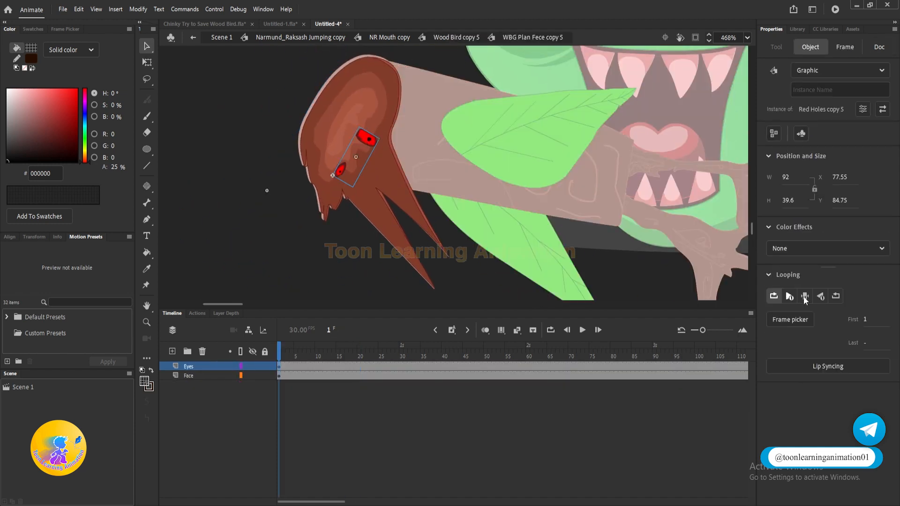
pyautogui.click(805, 297)
pyautogui.click(867, 320)
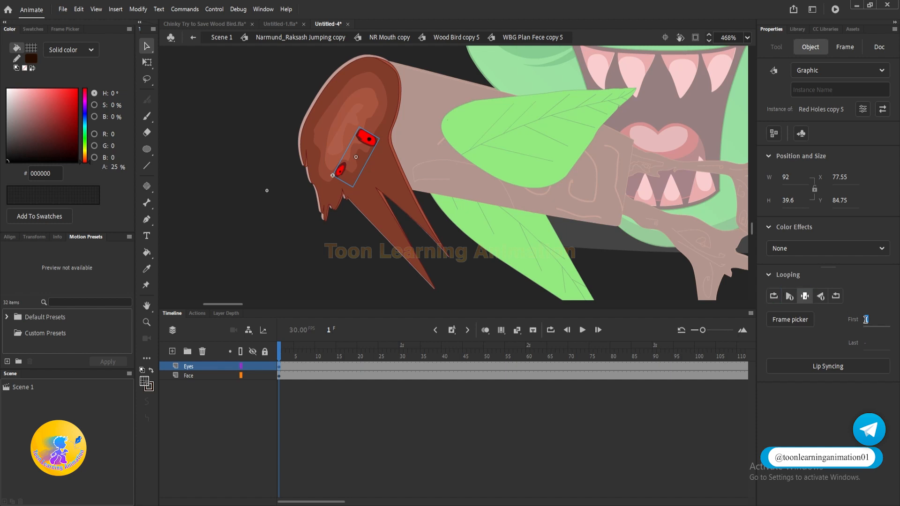
pyautogui.doubleClick(250, 197)
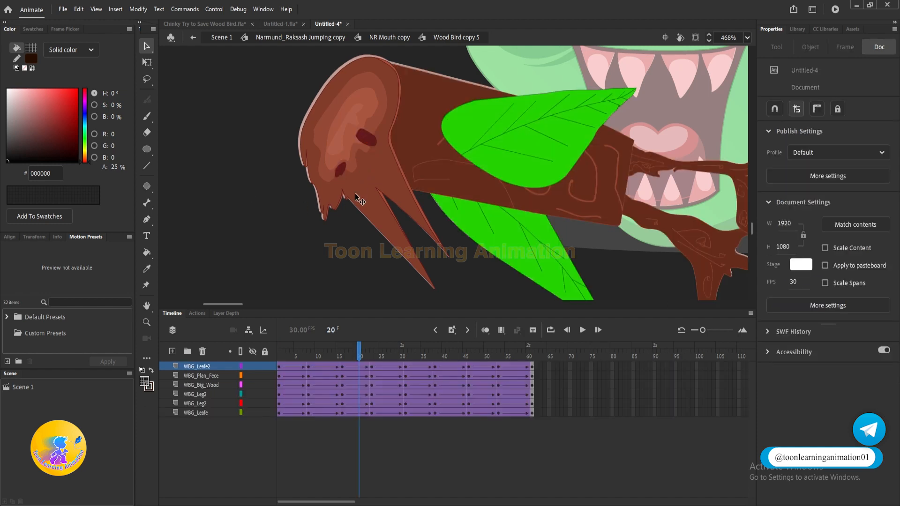
# - Strip the tweens and all keyframes after frame 1 from every layer of the wood bird symbol
pyautogui.scroll(-3, 386, 187)
pyautogui.moveTo(369, 354); pyautogui.dragTo(167, 352)
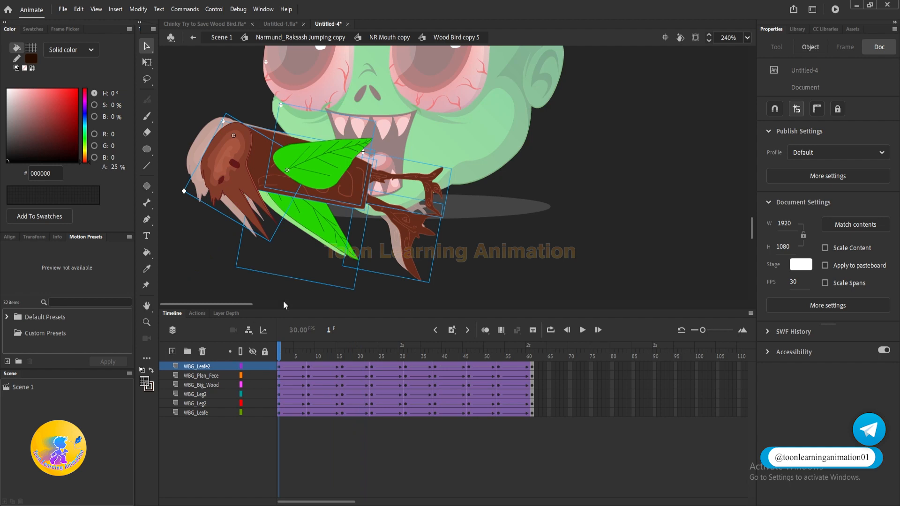
pyautogui.moveTo(628, 196); pyautogui.dragTo(625, 179)
pyautogui.moveTo(292, 373); pyautogui.dragTo(665, 443)
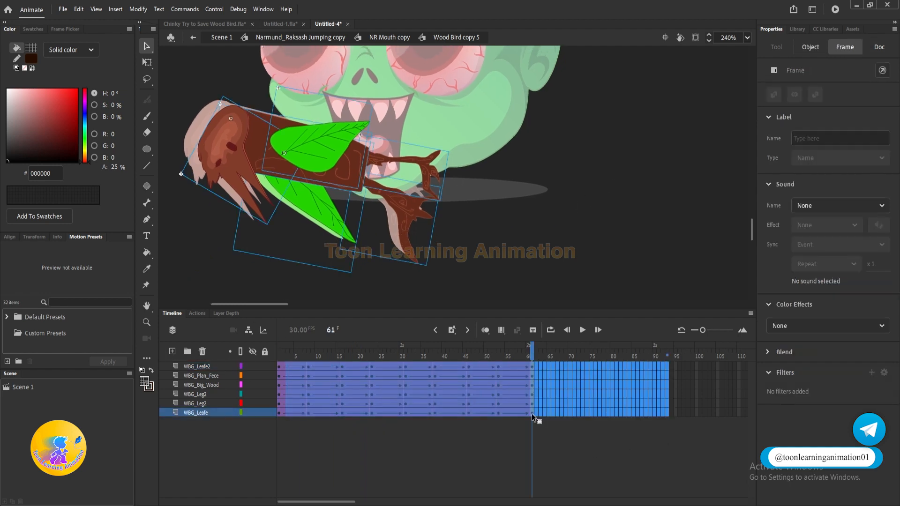
pyautogui.rightClick(374, 389)
pyautogui.click(417, 105)
pyautogui.moveTo(347, 348); pyautogui.dragTo(280, 349)
# - Set both of the wood bird's leaf wings to play a single frame
pyautogui.click(353, 126)
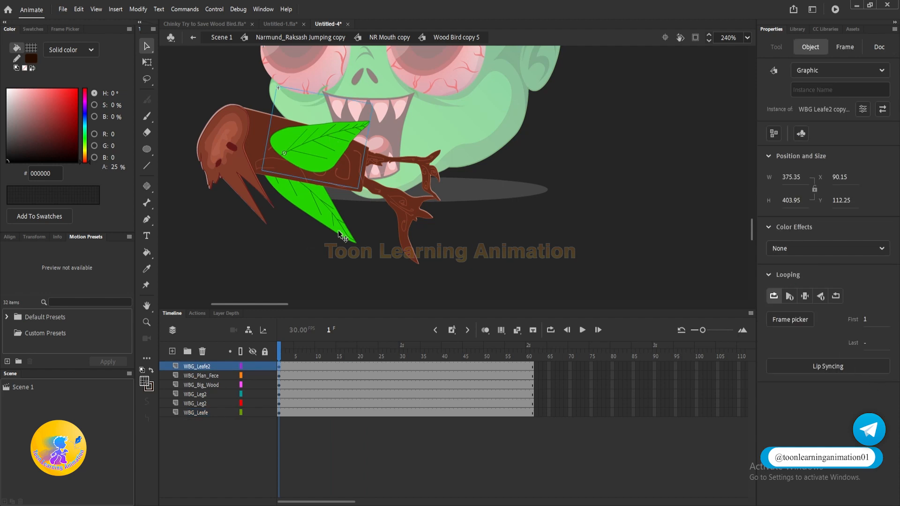
pyautogui.keyDown('shift'); pyautogui.click(323, 202); pyautogui.keyUp('shift')
pyautogui.click(804, 276)
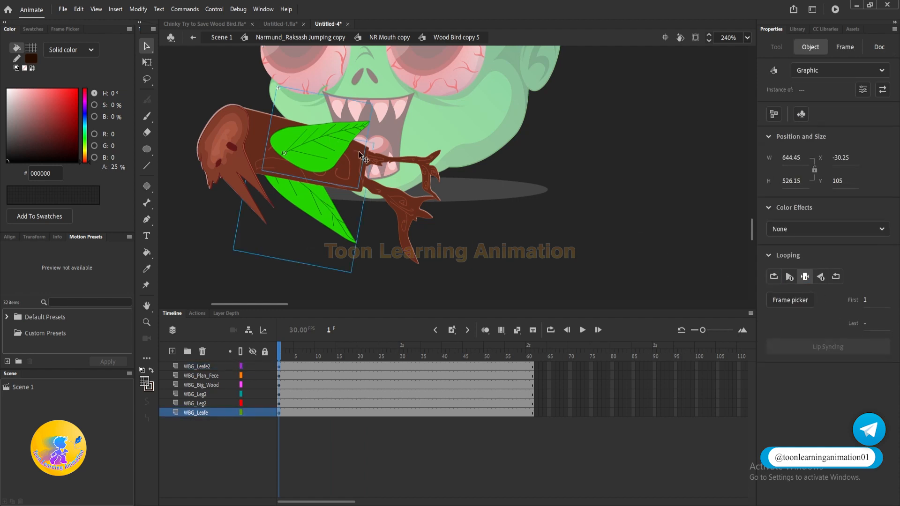
pyautogui.press('Escape')
# - Rotate the front and back leaf wings so they hang limply downward
pyautogui.click(328, 151)
pyautogui.press('q')
pyautogui.moveTo(372, 106); pyautogui.dragTo(358, 234)
pyautogui.click(356, 242)
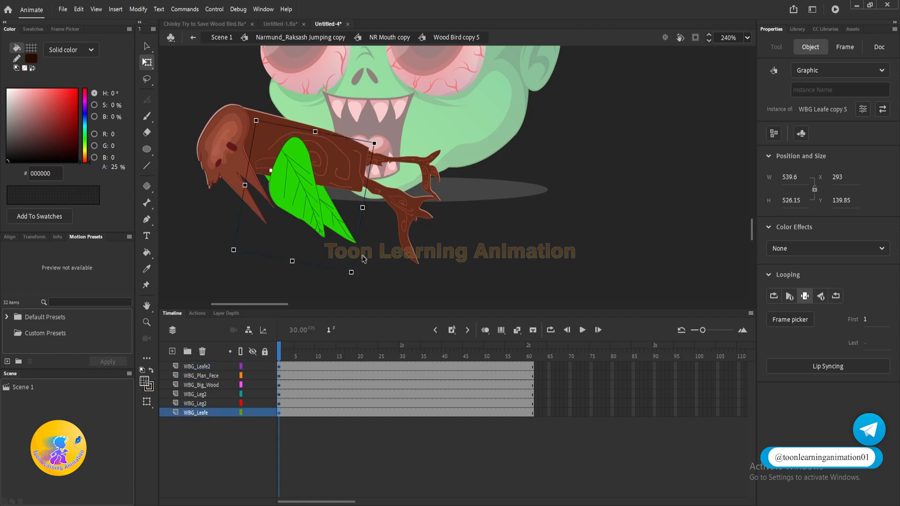
pyautogui.moveTo(361, 271); pyautogui.dragTo(254, 300)
# - Rotate both of the bird's legs so they dangle downward, and return to the mouth symbol
pyautogui.click(404, 234)
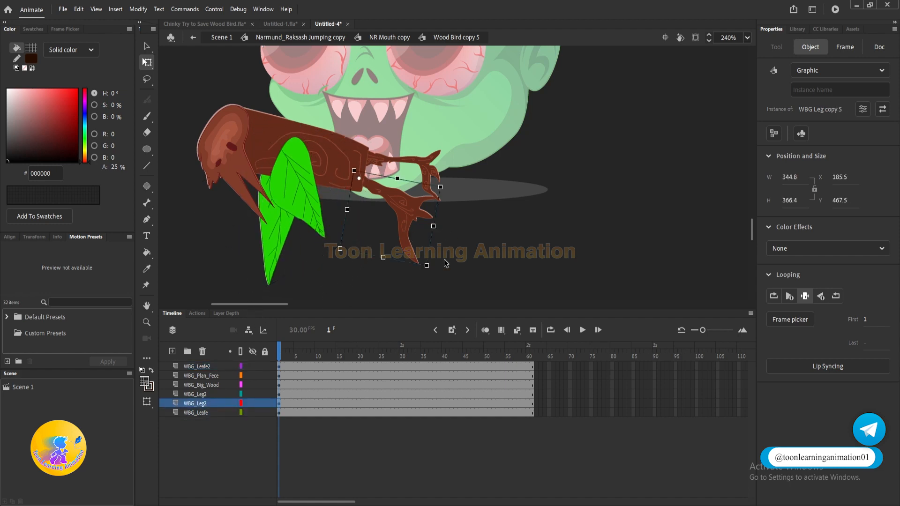
pyautogui.moveTo(437, 274); pyautogui.dragTo(339, 287)
pyautogui.click(445, 193)
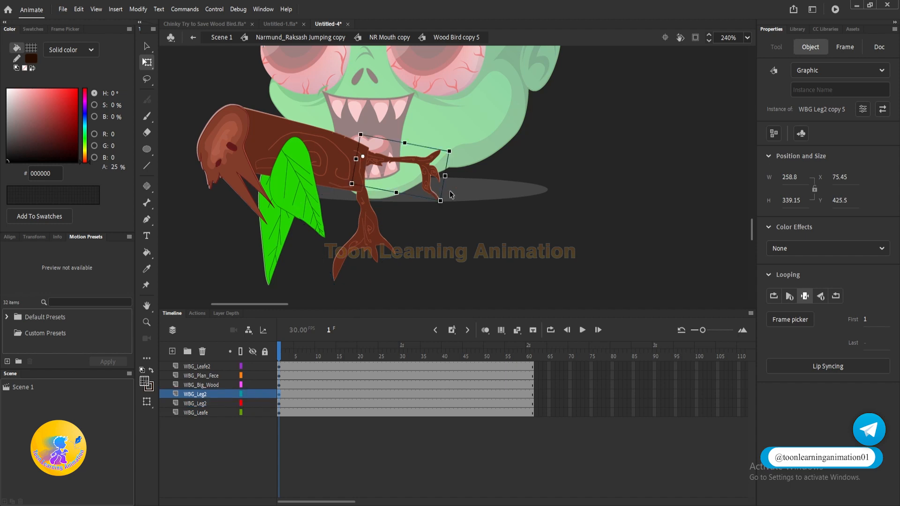
pyautogui.moveTo(451, 206); pyautogui.dragTo(428, 266)
pyautogui.click(500, 262)
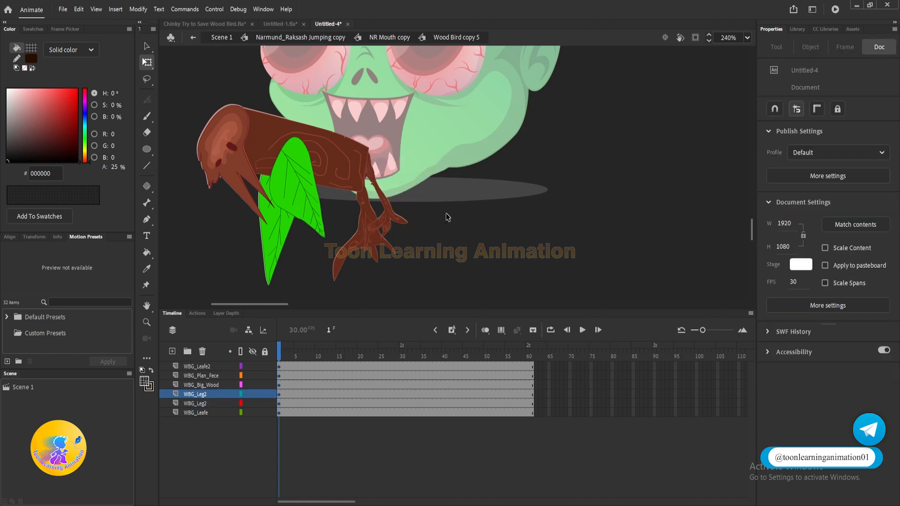
pyautogui.press('v')
pyautogui.doubleClick(606, 255)
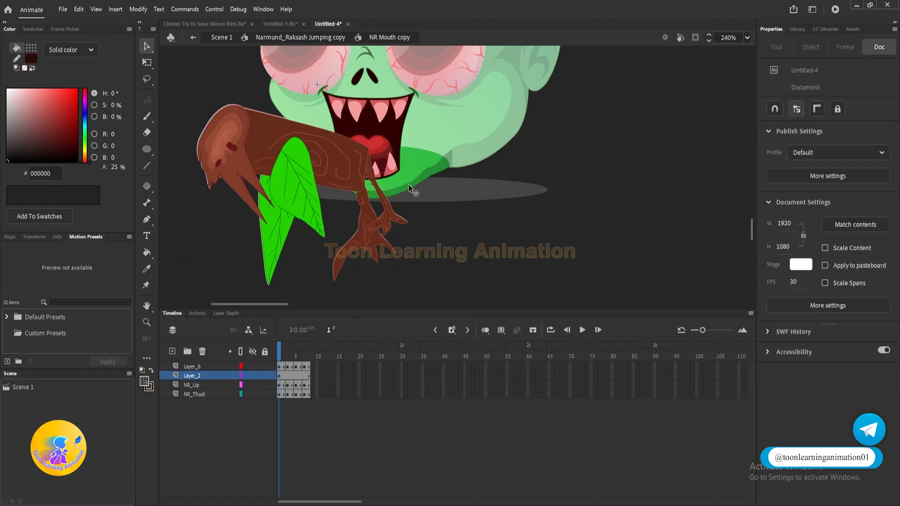
# - Move the wood bird into the monster's mouth so its log body sits below the upper lip
pyautogui.click(397, 147)
pyautogui.scroll(-2, 398, 145)
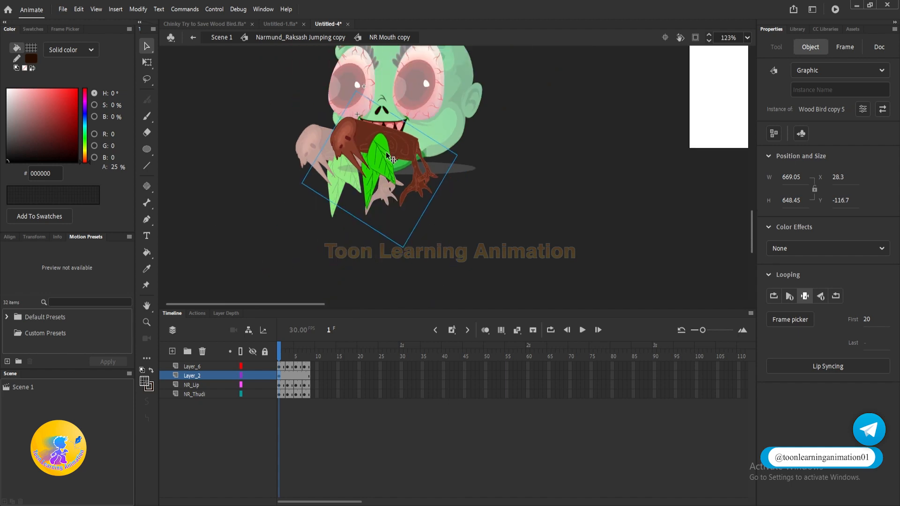
pyautogui.scroll(2, 384, 127)
pyautogui.moveTo(384, 119); pyautogui.dragTo(393, 146)
pyautogui.scroll(2, 392, 146)
# - Move the upper teeth from NR_Lip in place to a new layer above the wood bird's Layer_2, across the mouth's keyframes
pyautogui.click(429, 153)
pyautogui.click(467, 149)
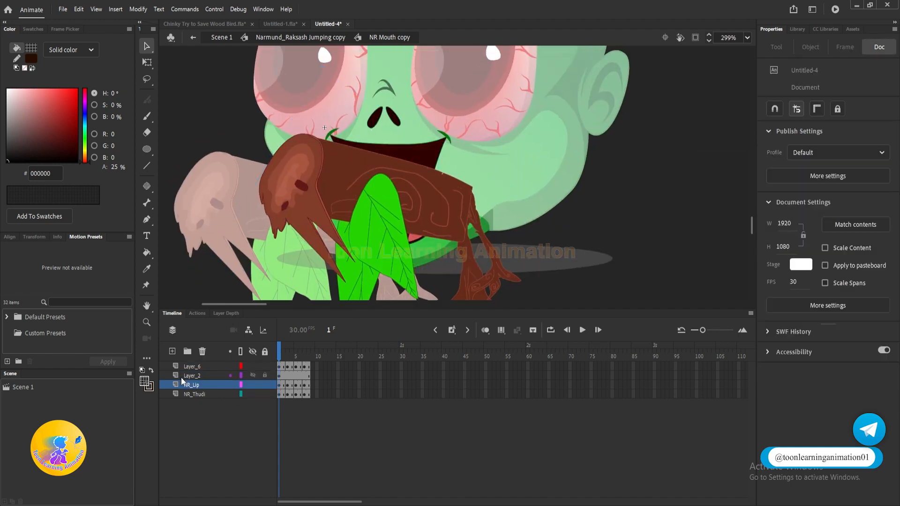
pyautogui.click(172, 351)
pyautogui.hotkey('ctrl', 'shift', 'v')
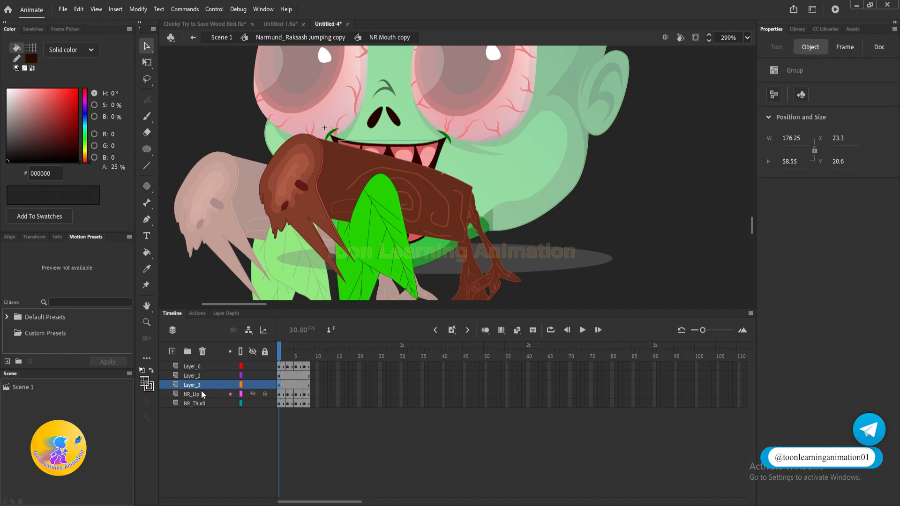
pyautogui.moveTo(192, 385); pyautogui.dragTo(190, 372)
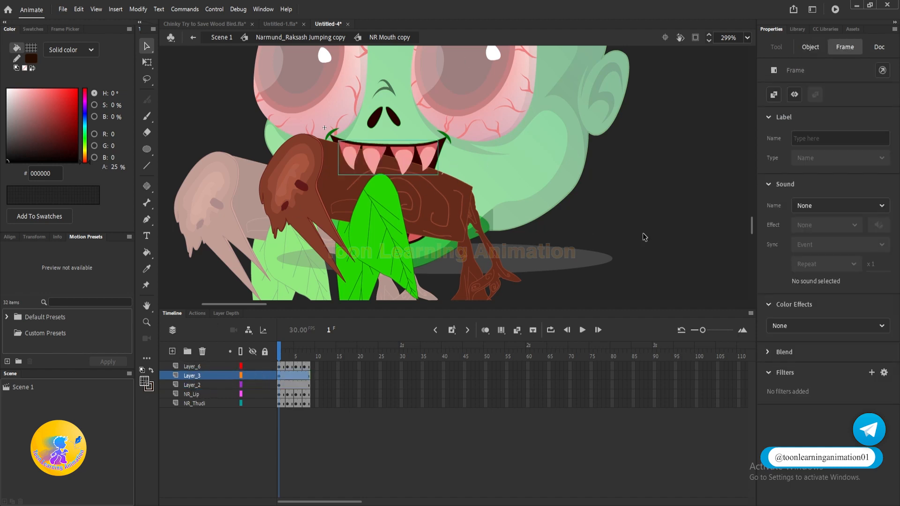
pyautogui.click(656, 194)
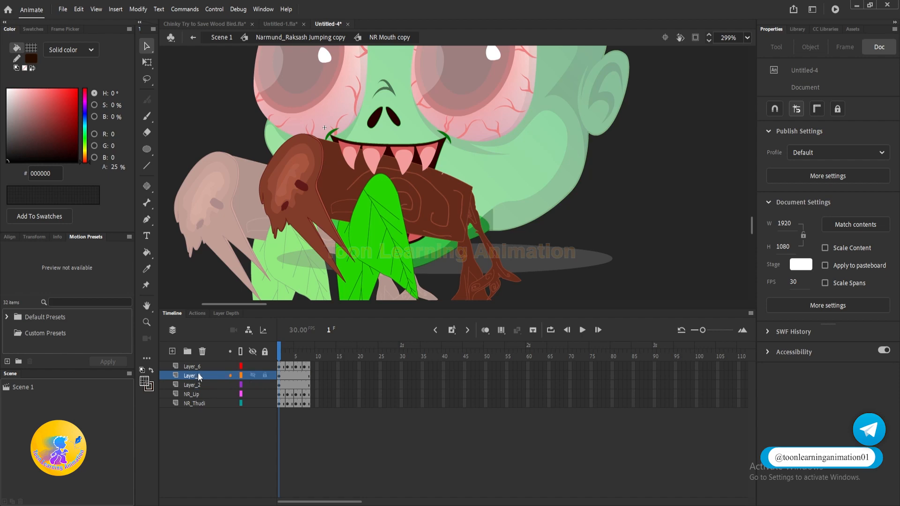
pyautogui.moveTo(282, 356); pyautogui.dragTo(288, 352)
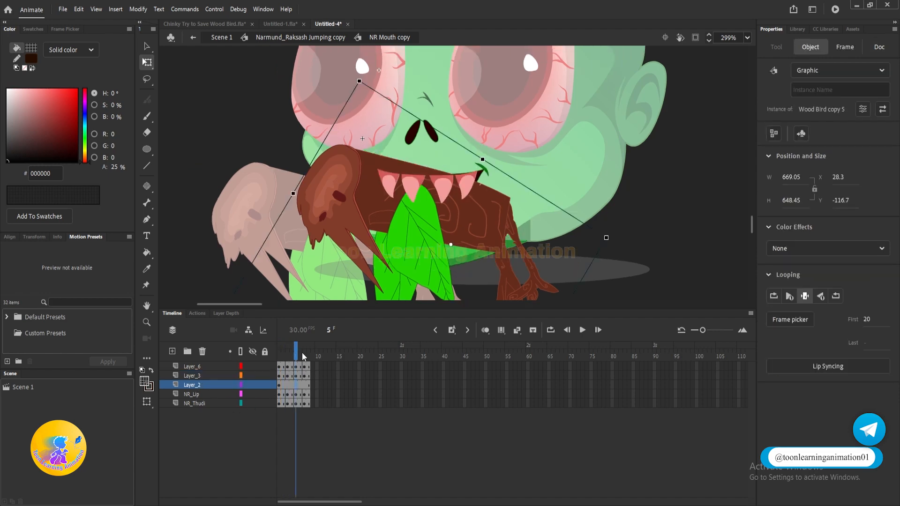
# - Add a keyframe at frame 3 on Layer_2, rotate the wood bird slightly counterclockwise there until its body is level, and exit the mouth symbol
pyautogui.press('v')
pyautogui.moveTo(297, 350); pyautogui.dragTo(279, 350)
pyautogui.scroll(-3, 367, 171)
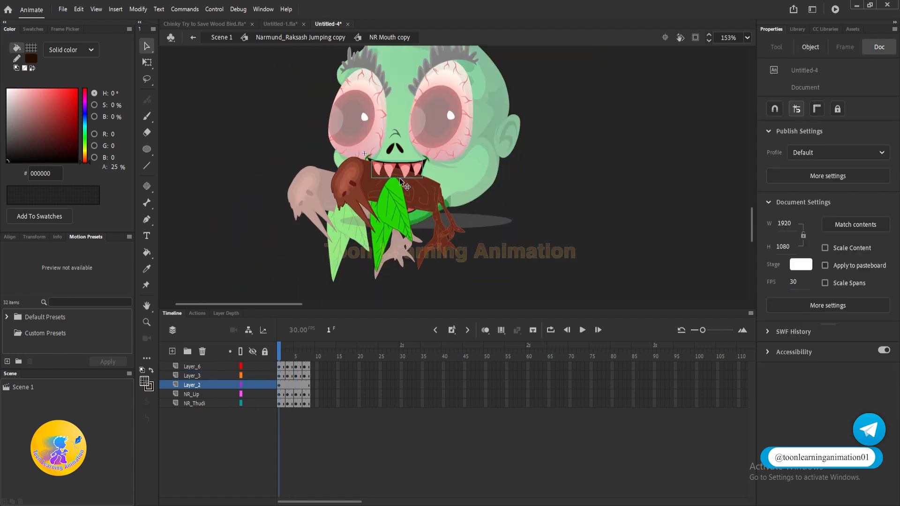
pyautogui.scroll(5, 401, 181)
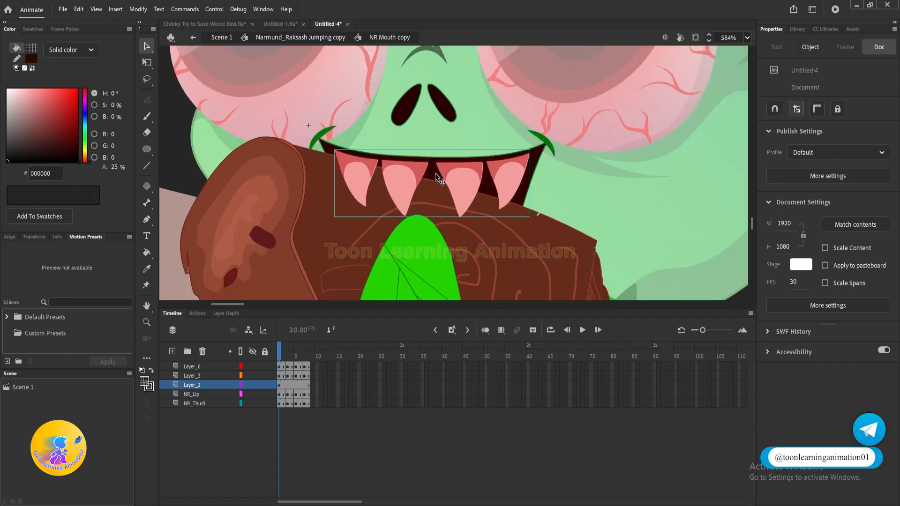
pyautogui.scroll(-2, 435, 173)
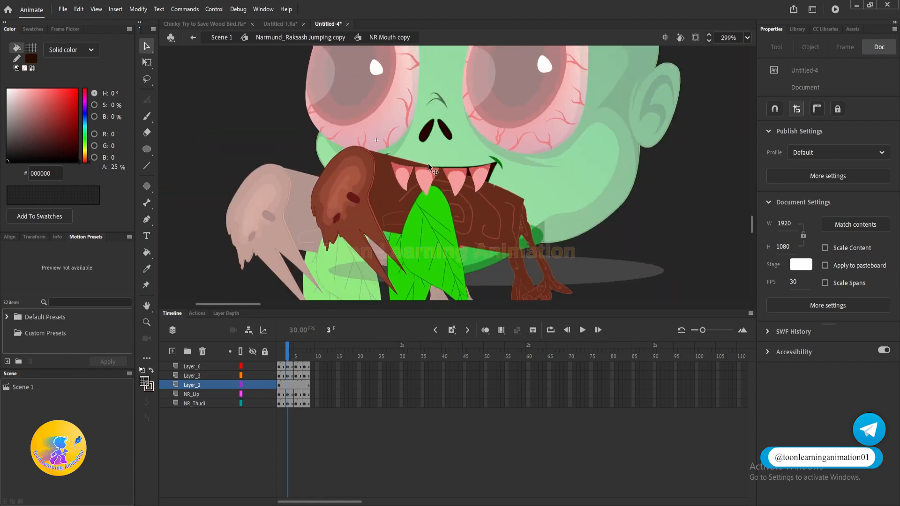
pyautogui.press('q')
pyautogui.click(505, 236)
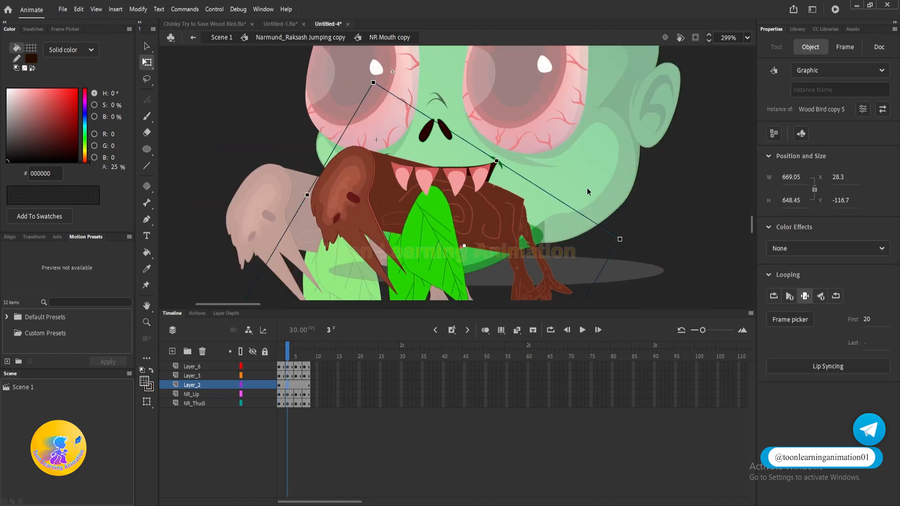
pyautogui.moveTo(626, 237); pyautogui.dragTo(626, 203)
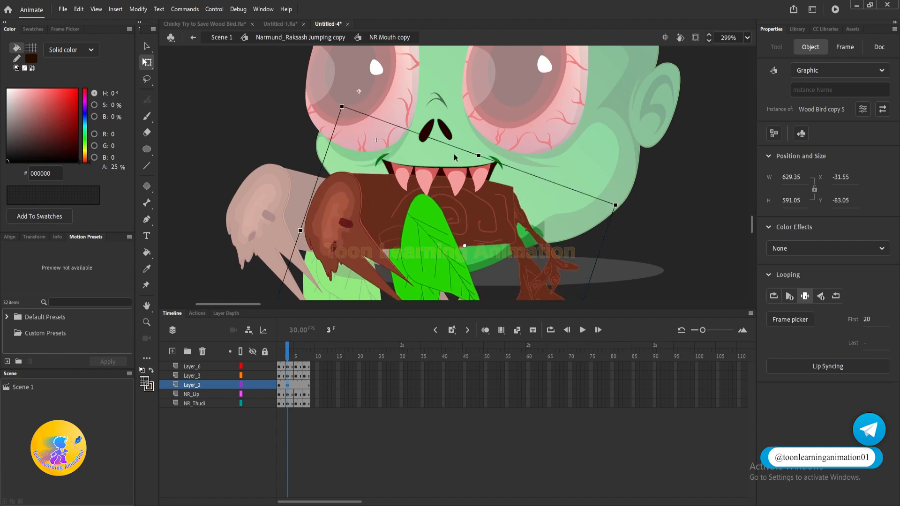
pyautogui.press('v')
pyautogui.scroll(-3, 449, 143)
pyautogui.click(633, 207)
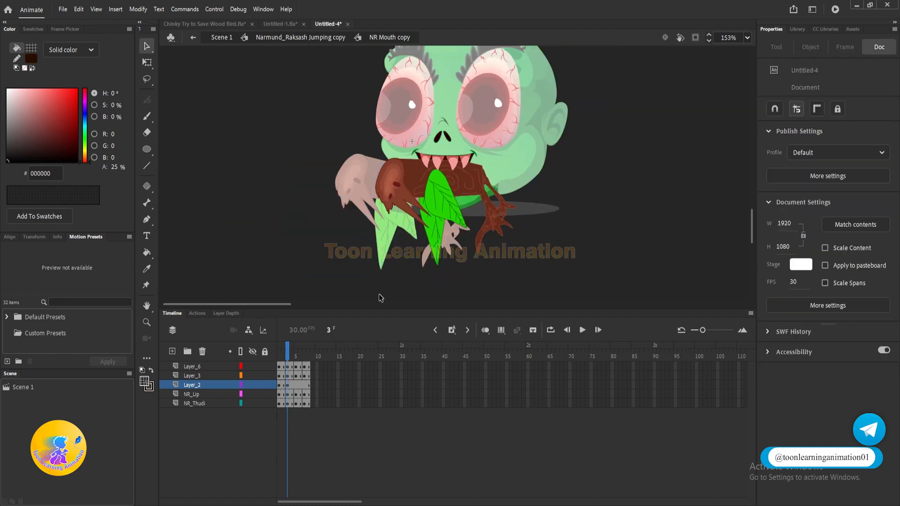
pyautogui.scroll(2, 457, 174)
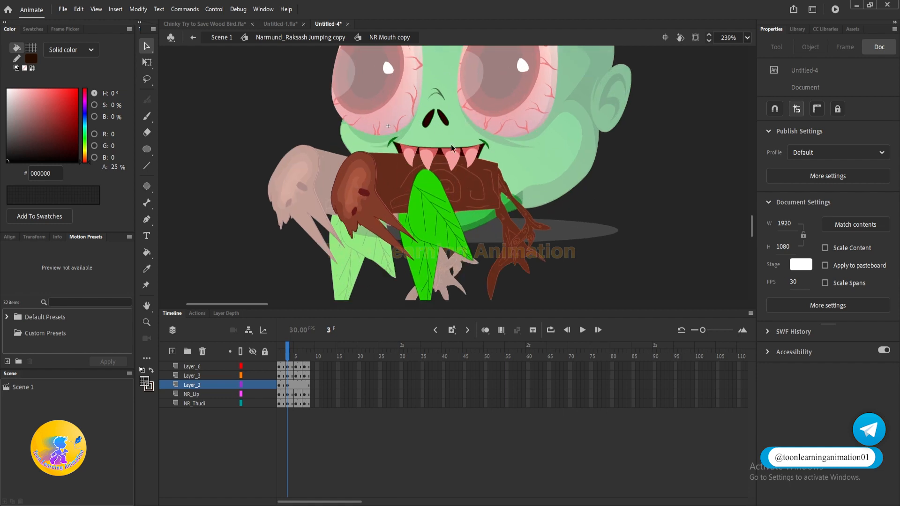
pyautogui.doubleClick(646, 180)
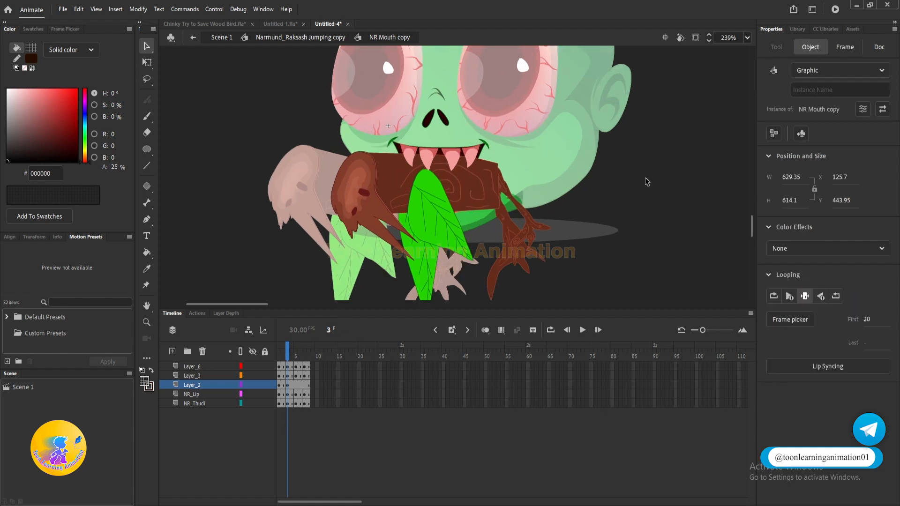
# - Trim all layers inside the monster's mouth symbol to six frames, keeping a keyframe only at frame 1
pyautogui.moveTo(395, 356); pyautogui.dragTo(134, 336)
pyautogui.scroll(-2, 493, 183)
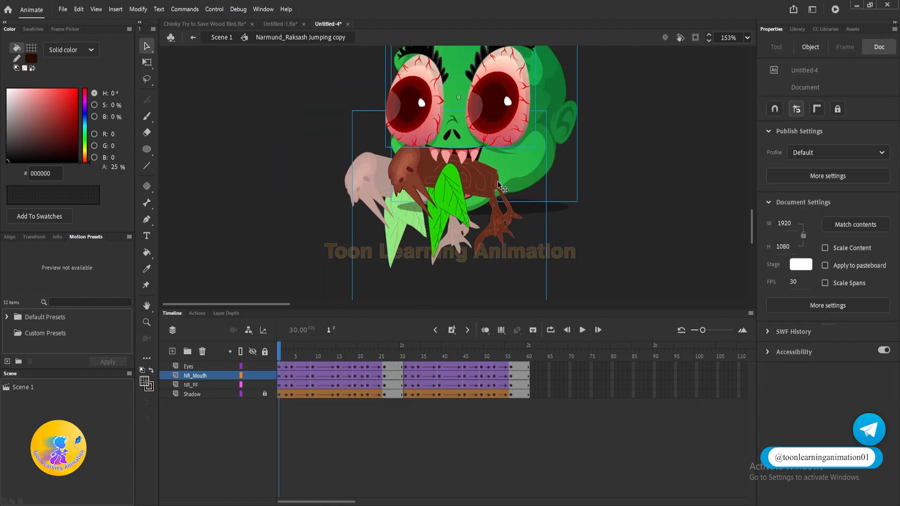
pyautogui.click(639, 228)
pyautogui.scroll(3, 448, 175)
pyautogui.moveTo(286, 357); pyautogui.dragTo(280, 423)
pyautogui.click(466, 163)
pyautogui.doubleClick(466, 163)
pyautogui.click(299, 430)
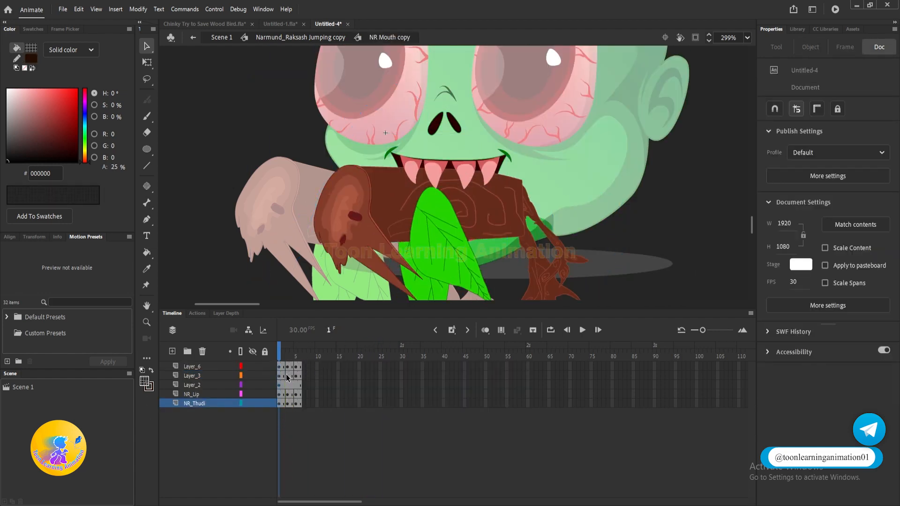
pyautogui.moveTo(301, 366); pyautogui.dragTo(492, 447)
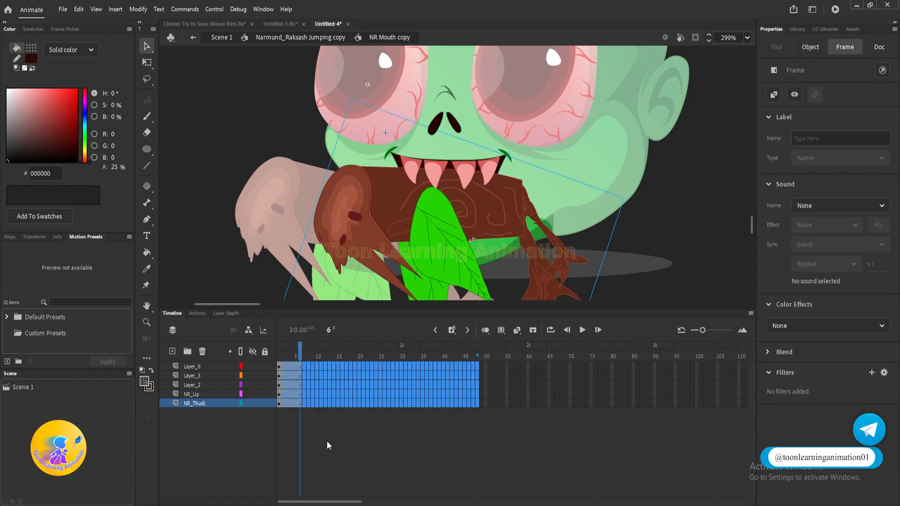
pyautogui.hotkey('shift', 'F5')
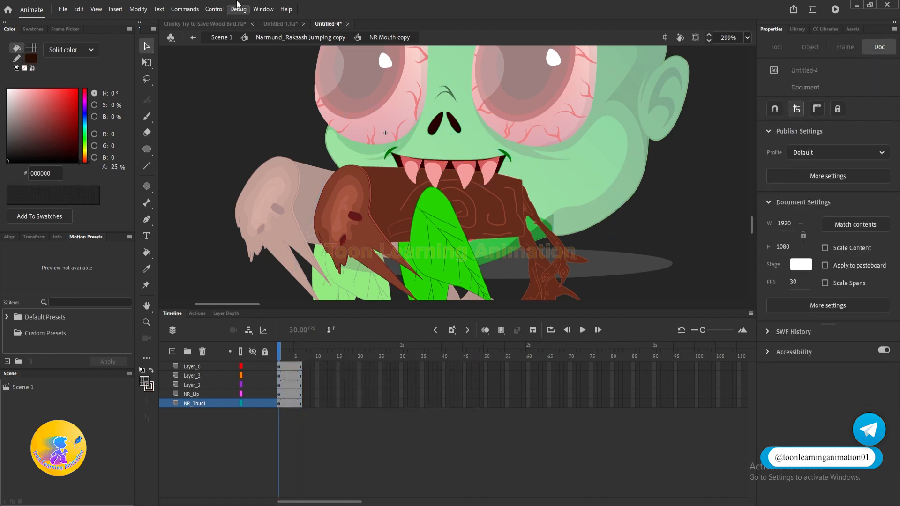
# - Return to Scene 1 and copy the monster instance that holds the bird in its teeth
pyautogui.click(220, 37)
pyautogui.click(565, 187)
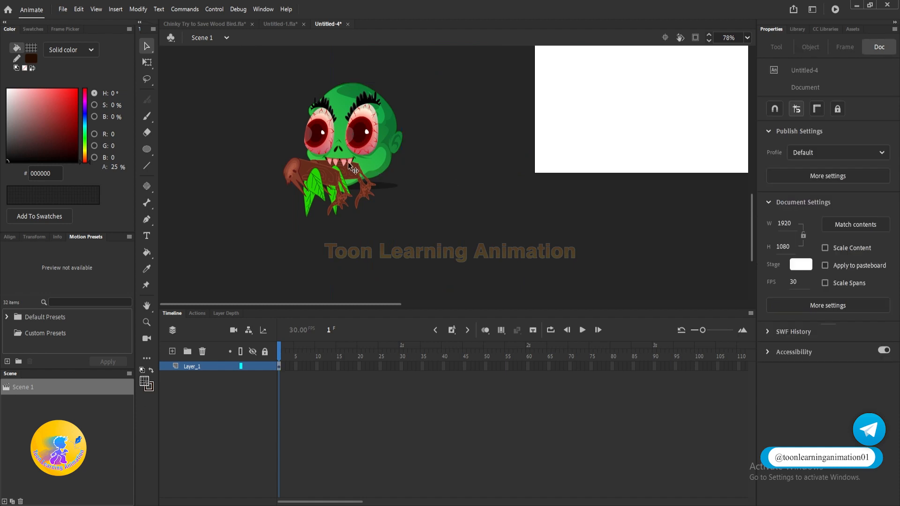
pyautogui.scroll(3, 349, 162)
pyautogui.moveTo(364, 146); pyautogui.dragTo(451, 128)
pyautogui.hotkey('ctrl', 'z')
pyautogui.hotkey('ctrl', 'z')
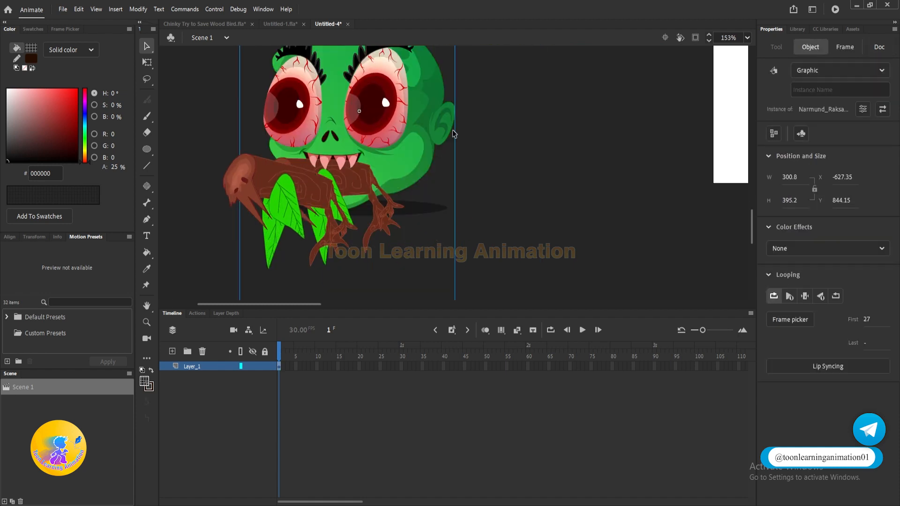
# - Paste the monster into Untitled-1.fla on its own layer at frame 267, putting duplicate library items into a folder
pyautogui.click(282, 25)
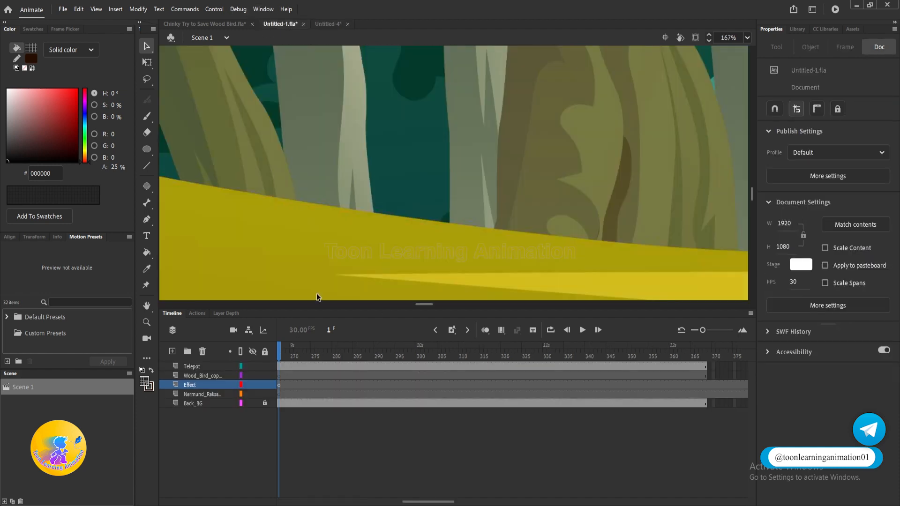
pyautogui.click(281, 376)
pyautogui.click(280, 394)
pyautogui.hotkey('ctrl', 'v')
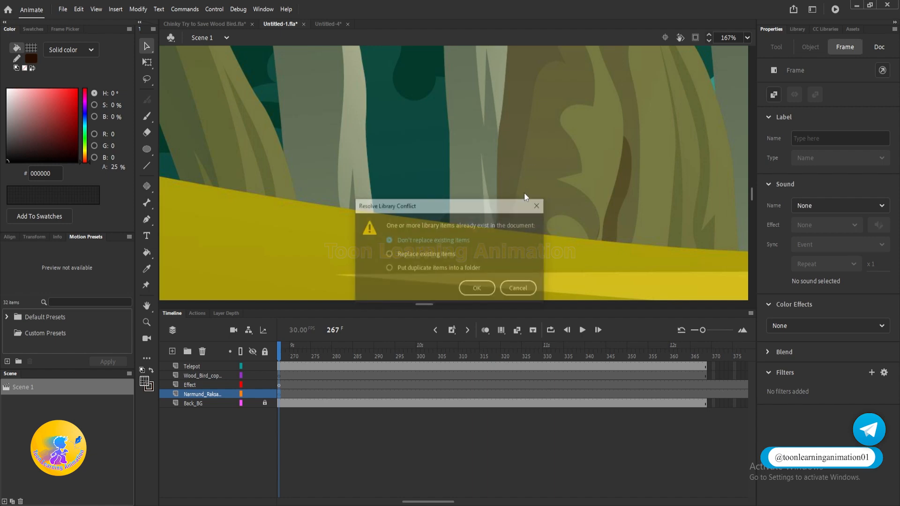
pyautogui.click(436, 269)
pyautogui.click(475, 289)
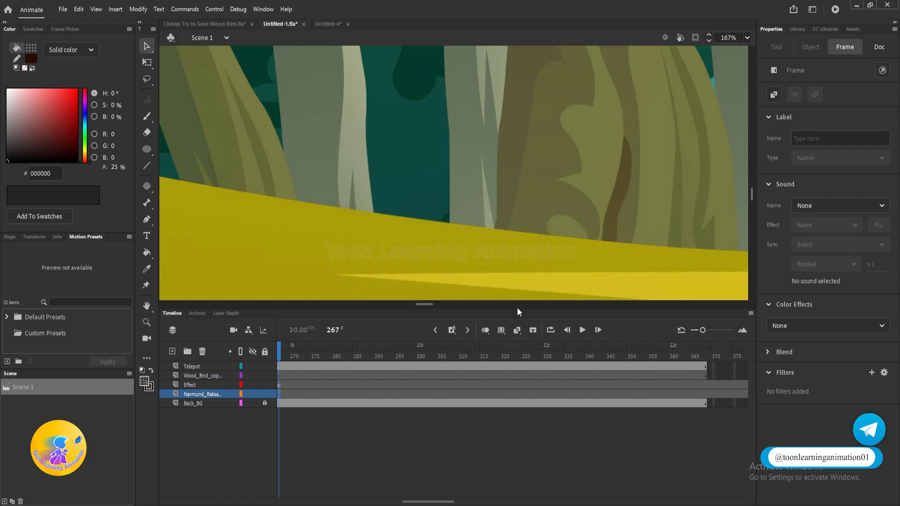
# - Remove frames 263 to 266 from the monster's layer so the pasted monster directly follows frame 262, and play the transition
pyautogui.scroll(-3, 468, 201)
pyautogui.moveTo(280, 350); pyautogui.dragTo(137, 332)
pyautogui.press('Return')
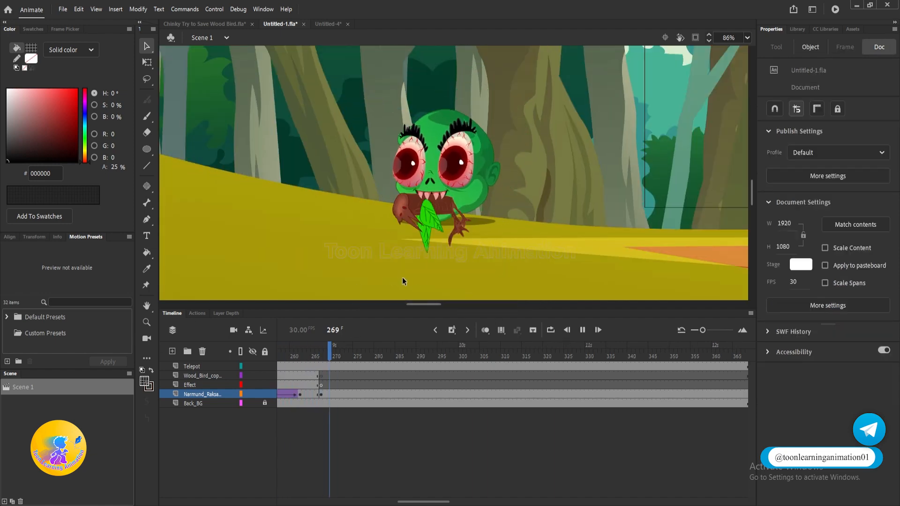
pyautogui.click(293, 355)
pyautogui.moveTo(293, 355); pyautogui.dragTo(469, 375)
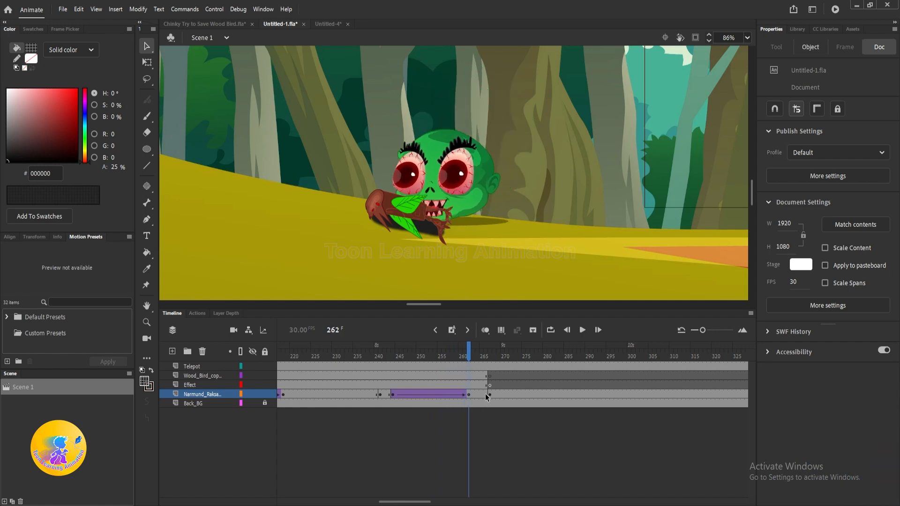
pyautogui.moveTo(473, 397); pyautogui.dragTo(487, 395)
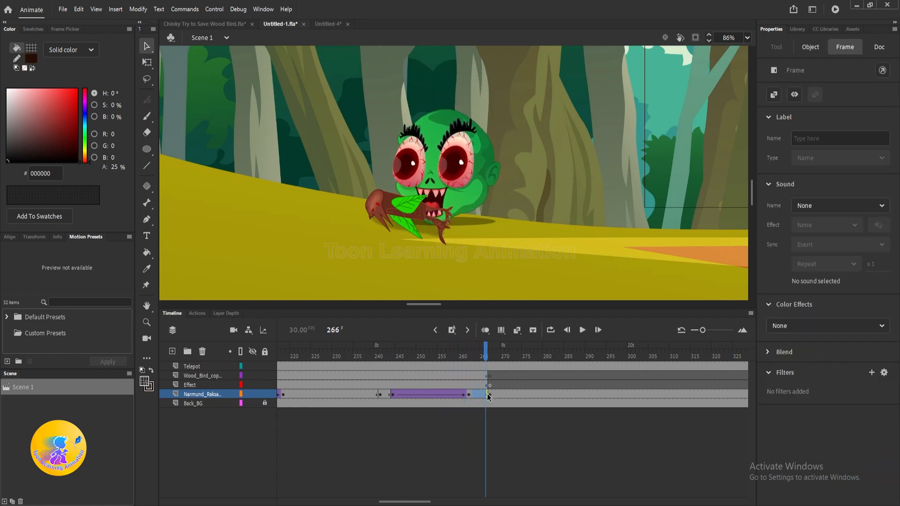
pyautogui.hotkey('shift', 'F5')
pyautogui.moveTo(483, 351); pyautogui.dragTo(465, 350)
pyautogui.press('Return')
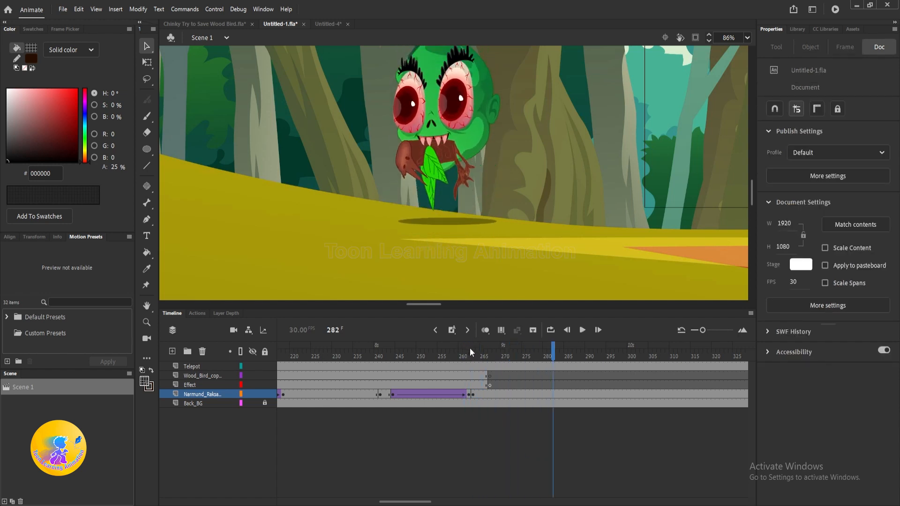
# - Insert blank keyframes at frame 263 on the Wood_Bird and Effect layers so the separate bird disappears there
pyautogui.click(473, 376)
pyautogui.click(475, 385)
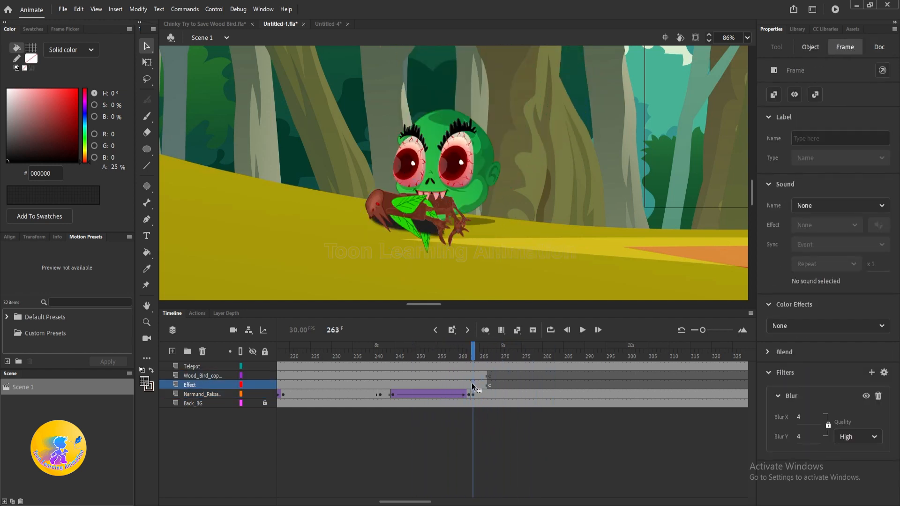
pyautogui.press('Return')
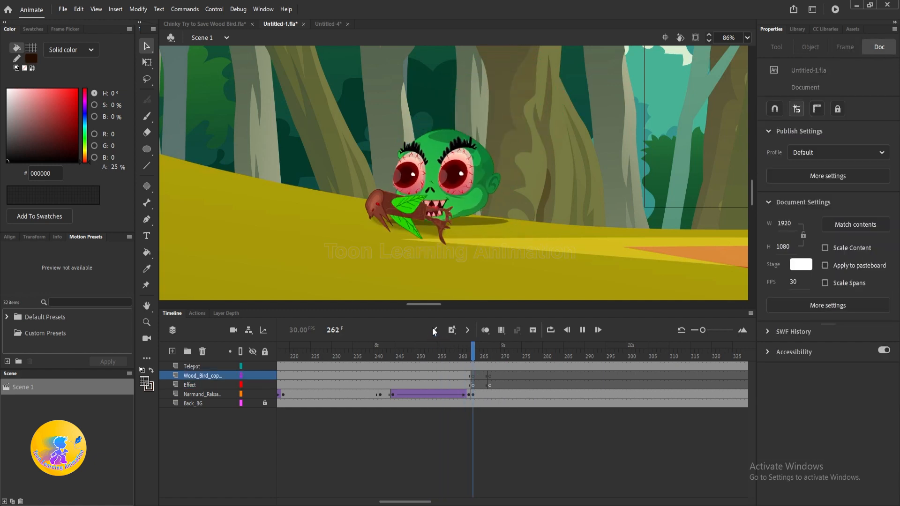
# - Move the monster at frame 263 left to line up with its biting position at frame 262, and play the transition
pyautogui.click(469, 354)
pyautogui.click(462, 187)
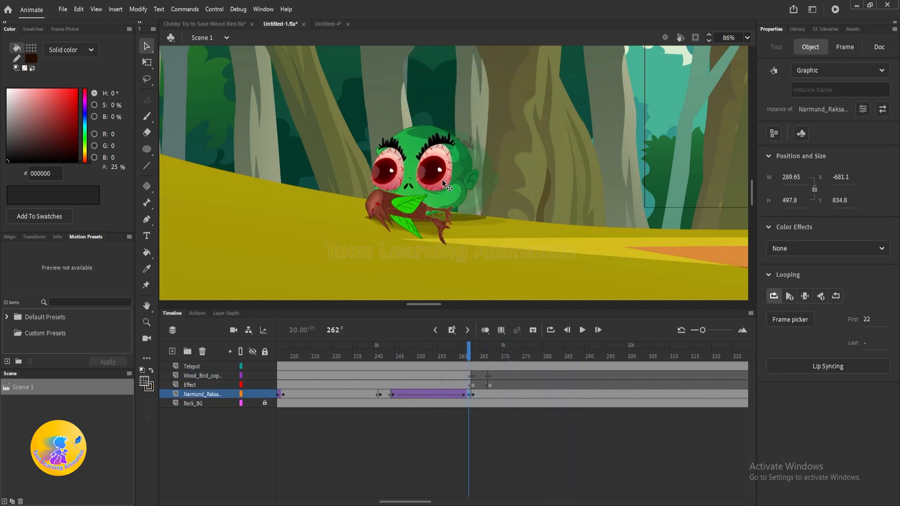
pyautogui.click(472, 350)
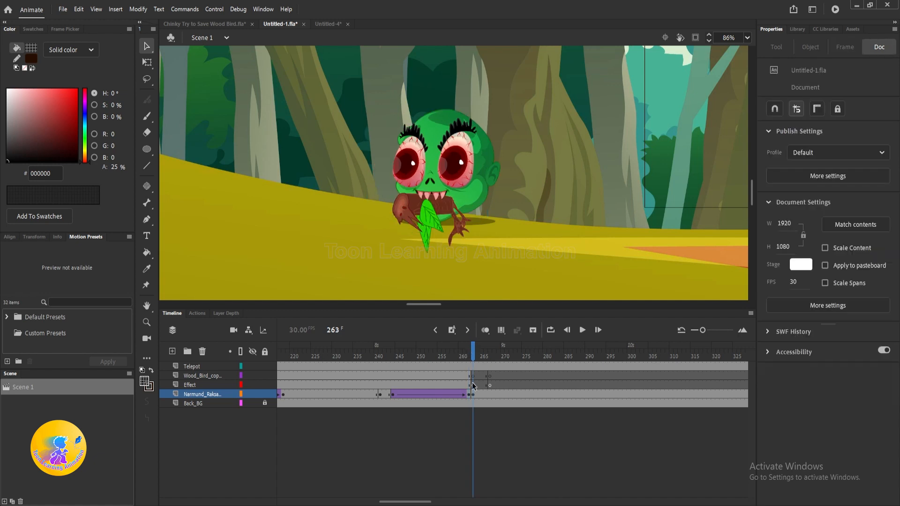
pyautogui.click(469, 351)
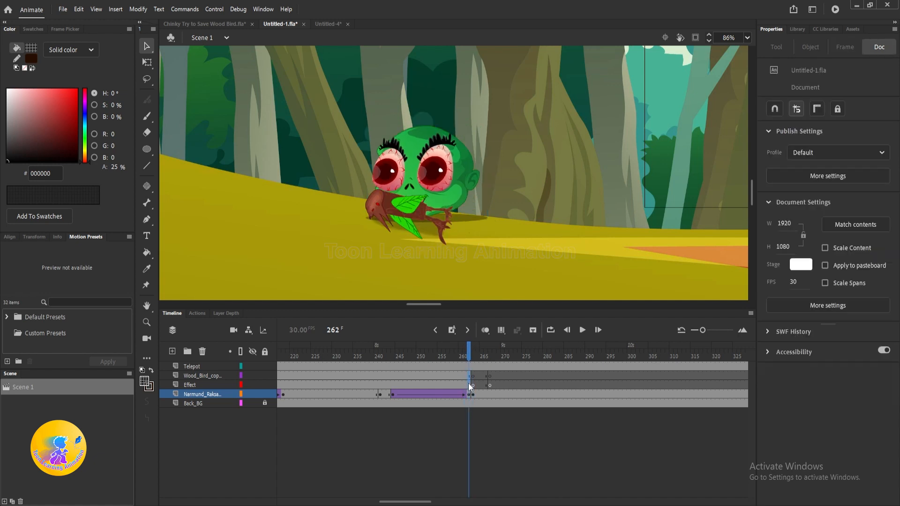
pyautogui.click(469, 376)
pyautogui.moveTo(468, 349); pyautogui.dragTo(473, 378)
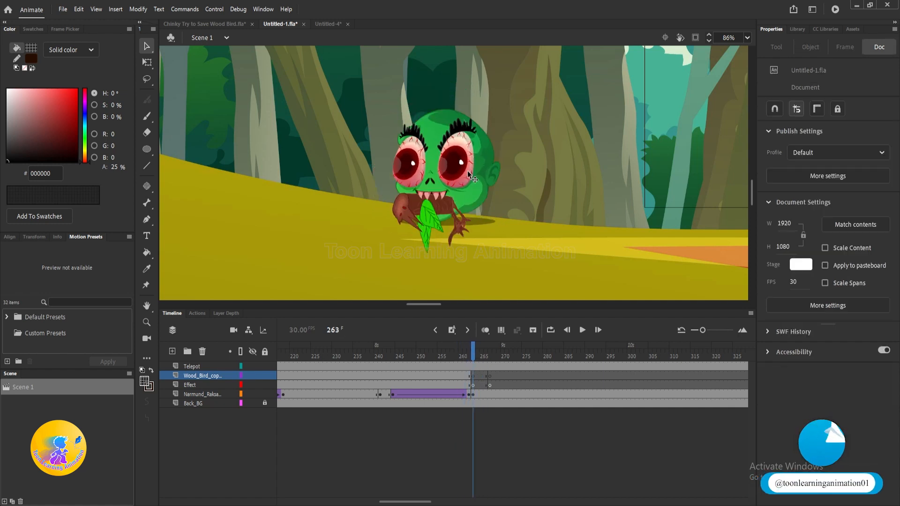
pyautogui.moveTo(468, 174); pyautogui.dragTo(444, 174)
pyautogui.click(451, 351)
pyautogui.press('Return')
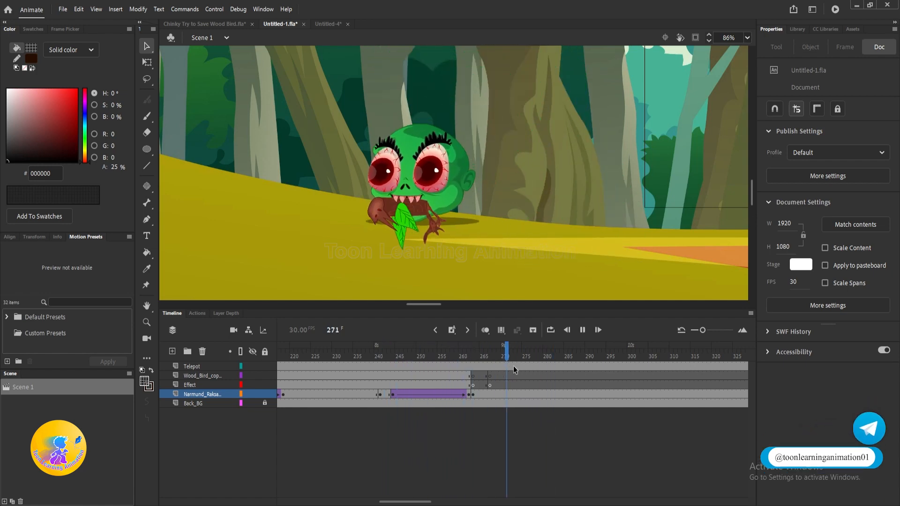
# - Clear the leftover blank keyframes at frame 267 on the Wood_Bird and Effect layers, and play the scene
pyautogui.click(489, 385)
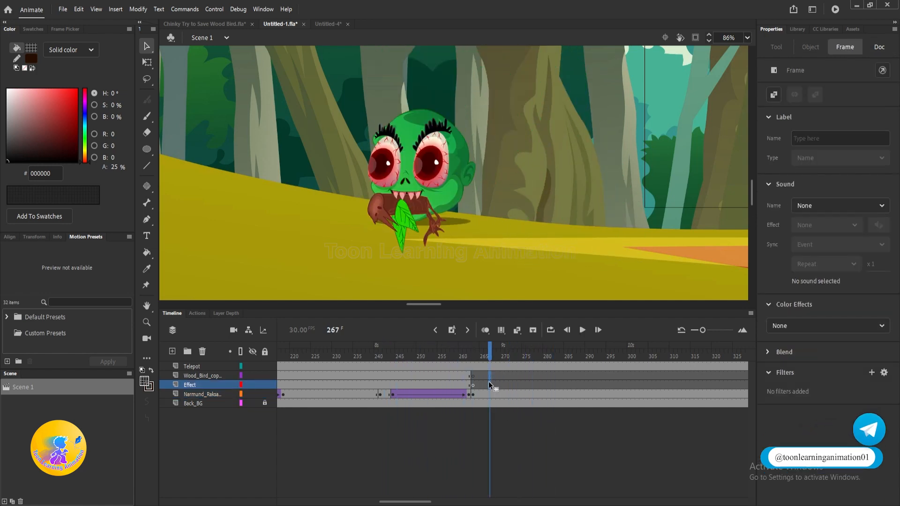
pyautogui.press('Return')
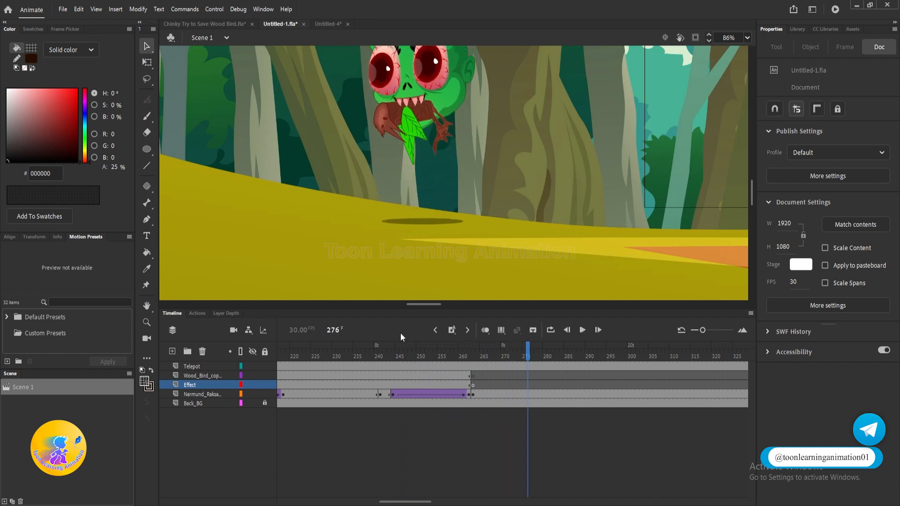
pyautogui.scroll(-3, 415, 221)
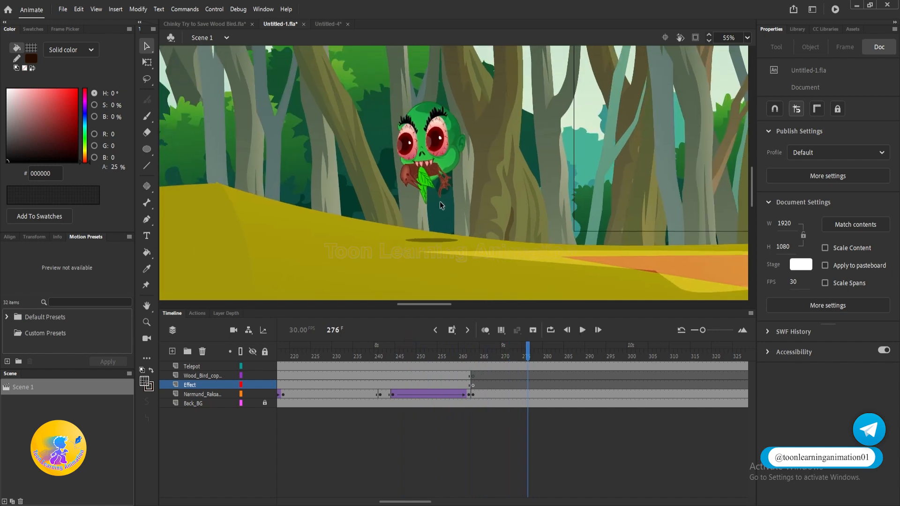
pyautogui.scroll(1, 440, 202)
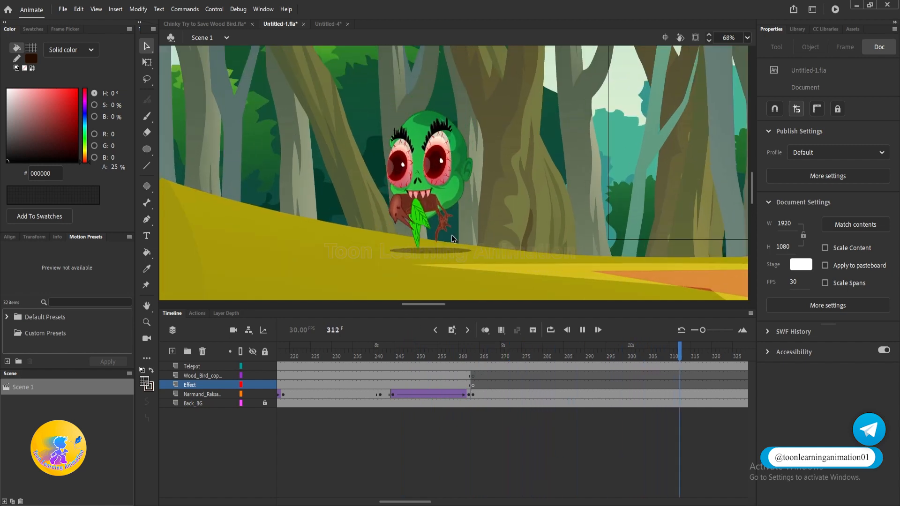
pyautogui.press('Return')
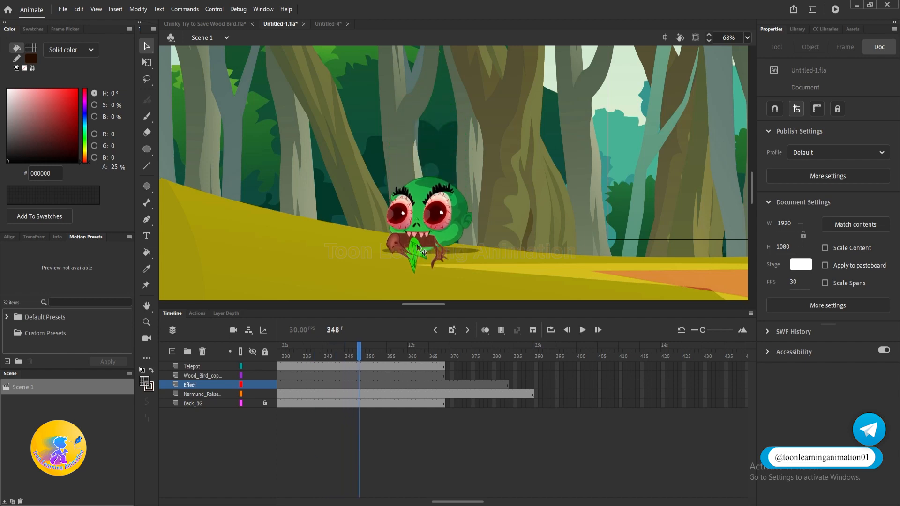
# - Extend the frames of all five scene layers past frame 415
pyautogui.moveTo(368, 178); pyautogui.dragTo(651, 169)
pyautogui.moveTo(197, 197); pyautogui.dragTo(468, 224)
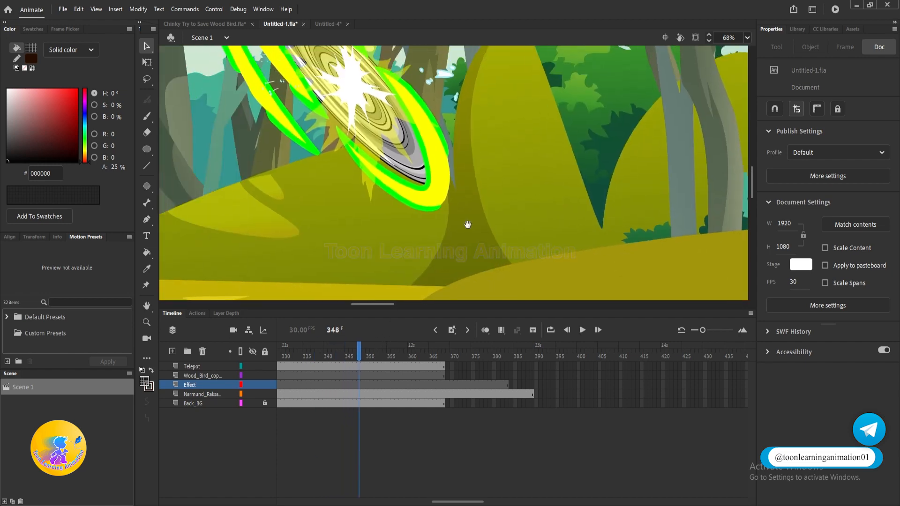
pyautogui.moveTo(476, 163); pyautogui.dragTo(273, 142)
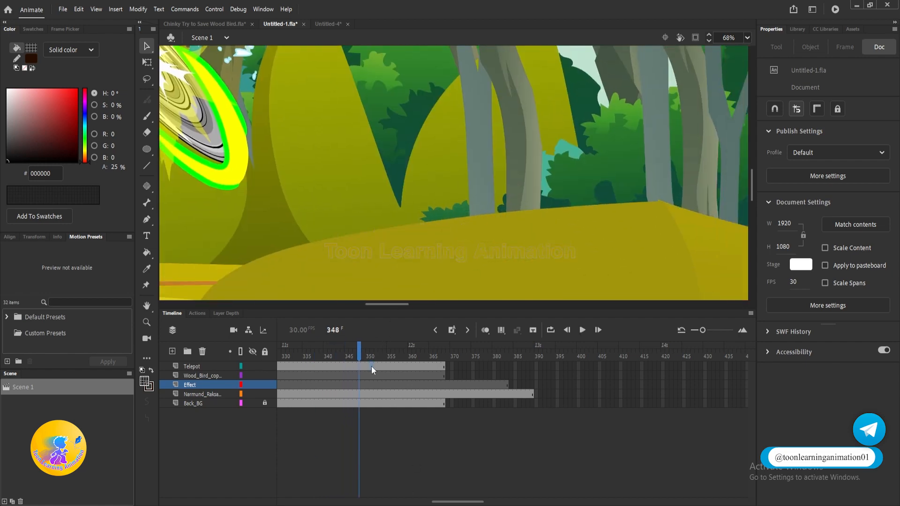
pyautogui.moveTo(372, 367); pyautogui.dragTo(784, 469)
pyautogui.press('F5')
pyautogui.moveTo(348, 353)
pyautogui.mouseDown()
pyautogui.moveTo(275, 344)
pyautogui.moveTo(359, 348)
pyautogui.mouseUp()
pyautogui.scroll(-4, 438, 184)
pyautogui.moveTo(478, 211); pyautogui.dragTo(375, 223)
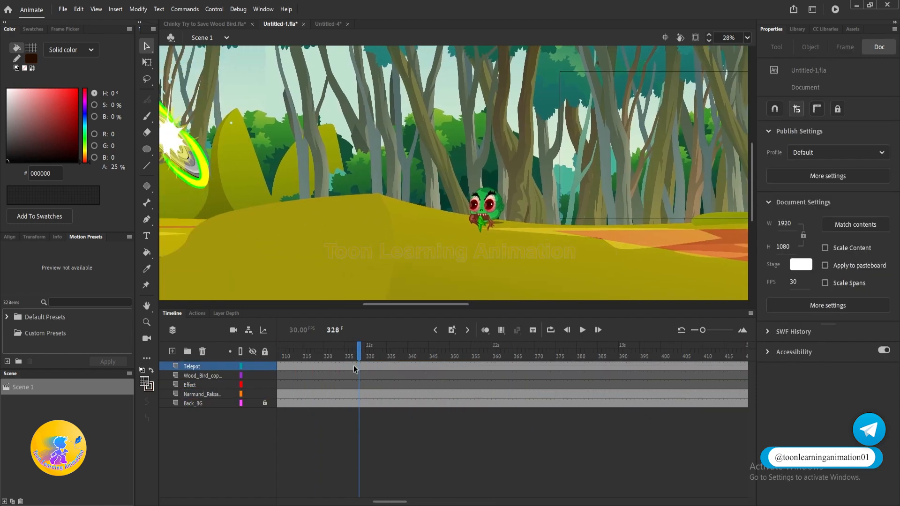
# - Place a keyframe at frame 300 on the monster's layer and clear the trial keyframe at frame 295
pyautogui.moveTo(354, 368); pyautogui.dragTo(575, 396)
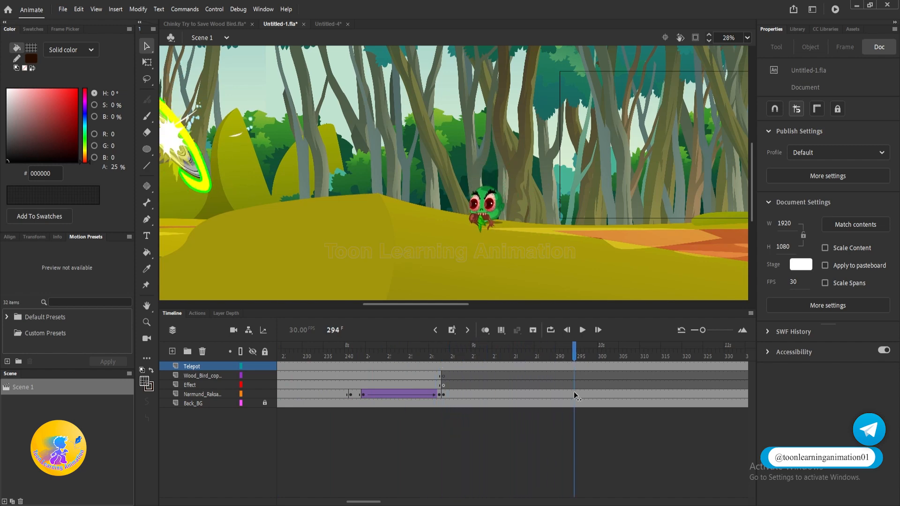
pyautogui.scroll(4, 532, 234)
pyautogui.click(578, 371)
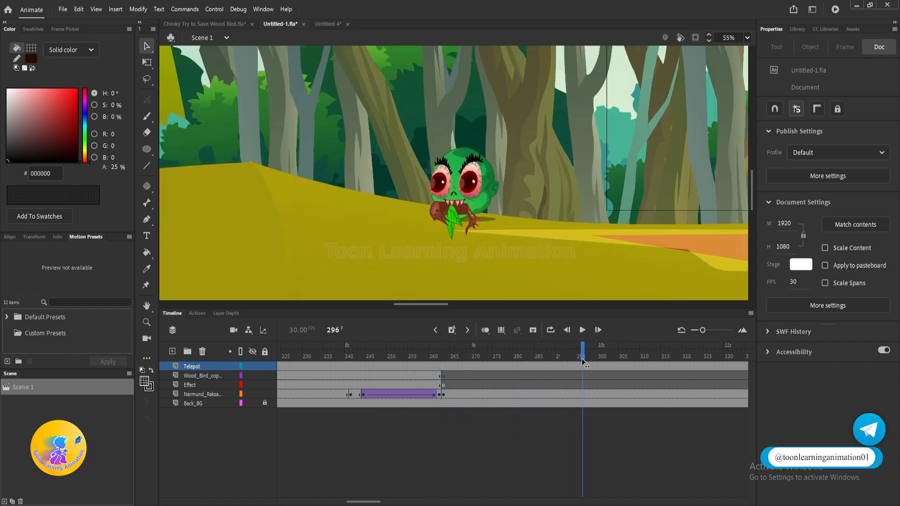
pyautogui.click(483, 185)
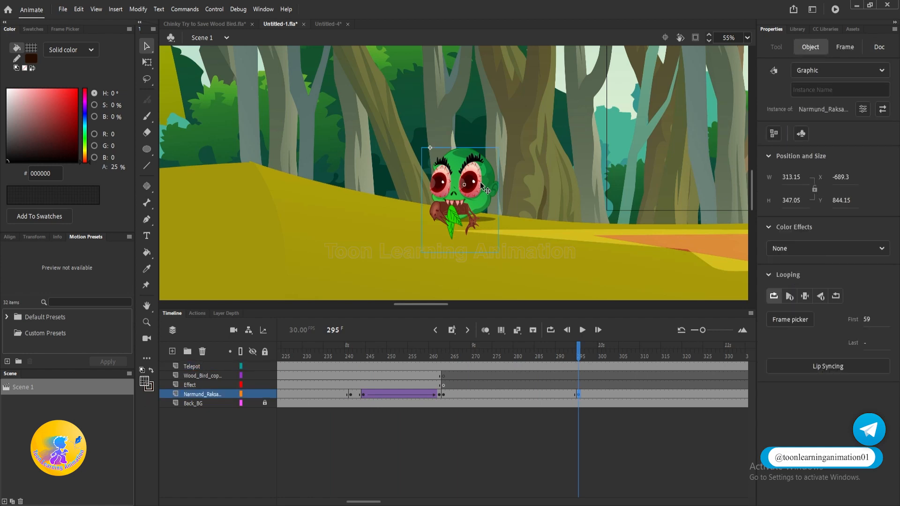
pyautogui.moveTo(550, 274); pyautogui.dragTo(610, 295)
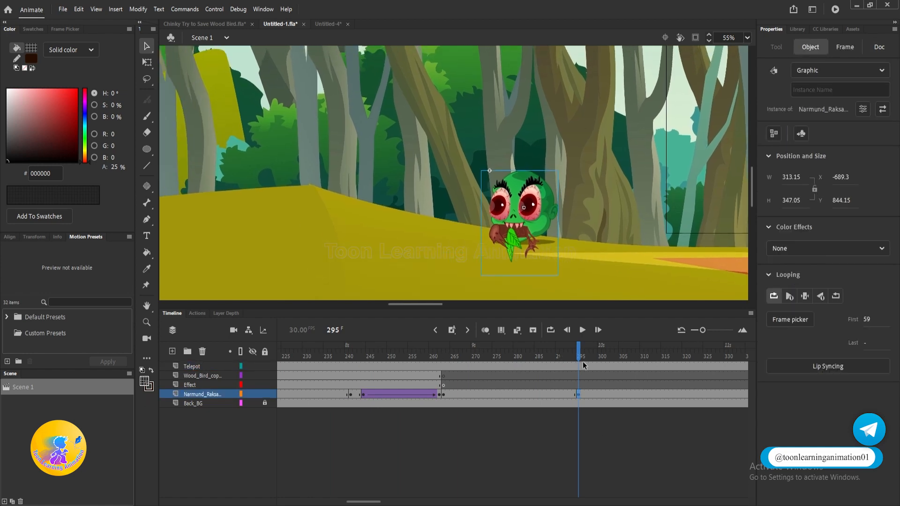
pyautogui.moveTo(584, 357); pyautogui.dragTo(602, 403)
pyautogui.click(600, 394)
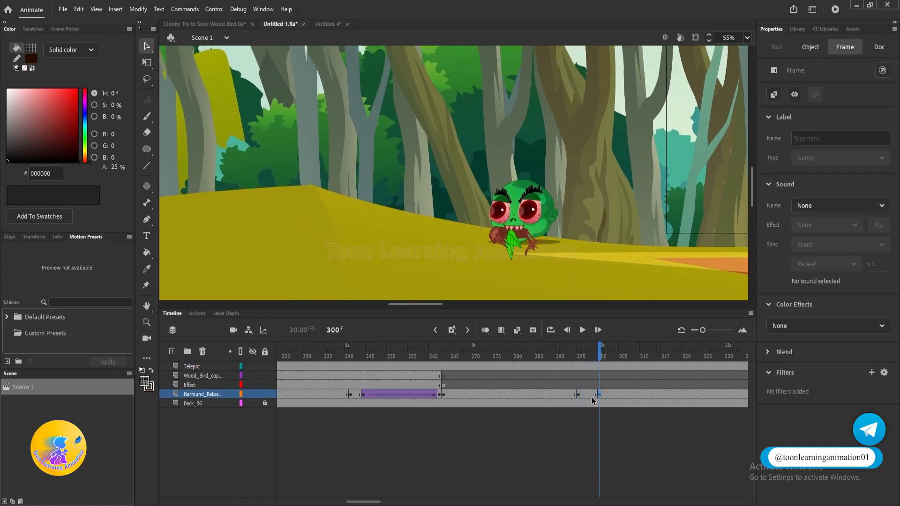
pyautogui.press('F6')
pyautogui.click(577, 394)
pyautogui.hotkey('shift', 'F6')
# - Keyframe the monster farther left at about frame 317 and create a classic tween from frame 300
pyautogui.moveTo(580, 357); pyautogui.dragTo(670, 368)
pyautogui.click(611, 239)
pyautogui.moveTo(611, 239); pyautogui.dragTo(724, 213)
pyautogui.moveTo(656, 193); pyautogui.dragTo(425, 159)
pyautogui.rightClick(605, 396)
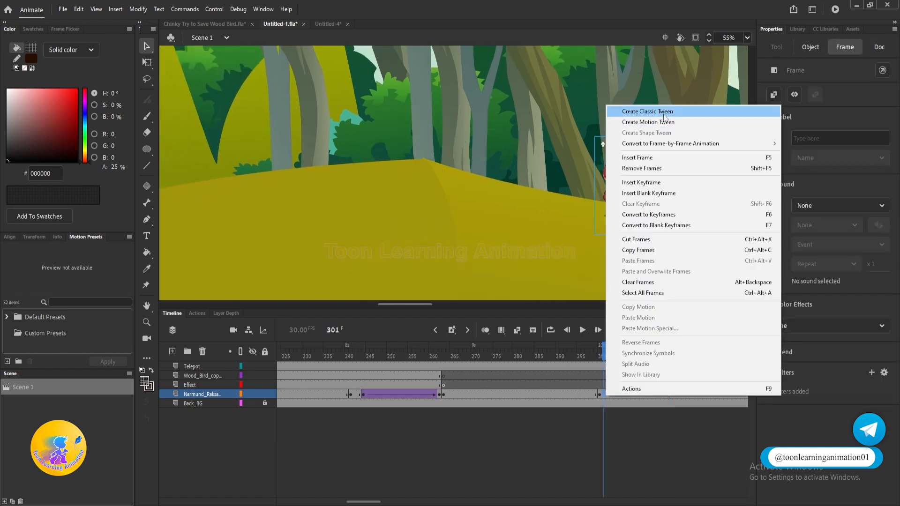
pyautogui.click(624, 106)
pyautogui.moveTo(274, 209); pyautogui.dragTo(228, 204)
pyautogui.moveTo(567, 253); pyautogui.dragTo(674, 249)
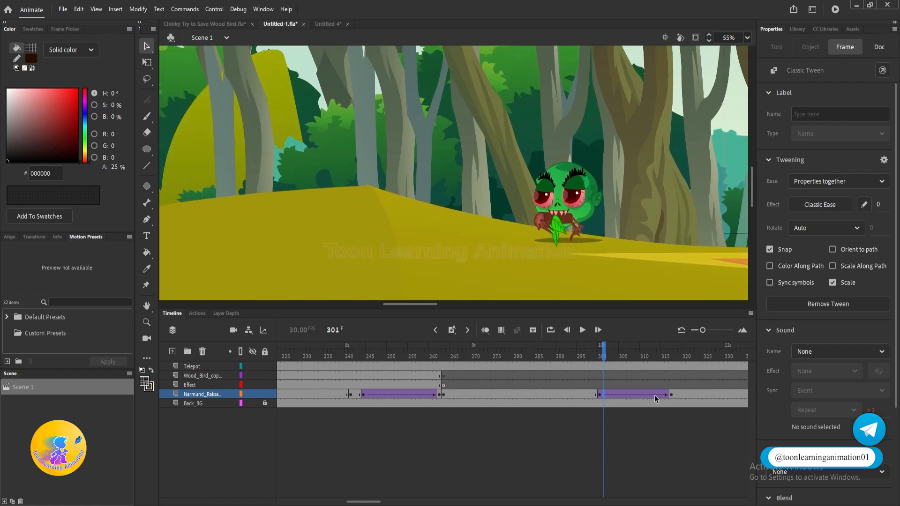
# - Play the monster's tween from frame 300 in the scene, and check the jump timing inside its symbol
pyautogui.moveTo(575, 349); pyautogui.dragTo(523, 348)
pyautogui.press('Return')
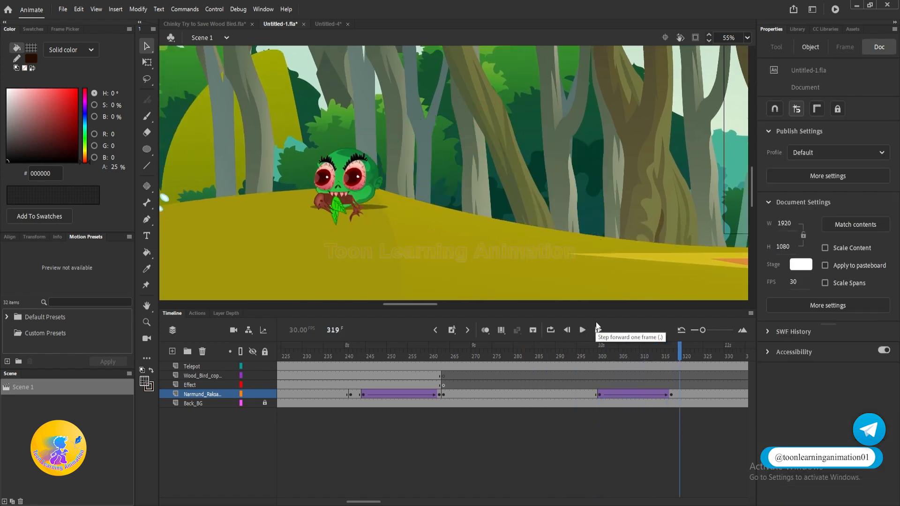
pyautogui.click(601, 351)
pyautogui.moveTo(597, 230)
pyautogui.mouseDown()
pyautogui.moveTo(612, 236)
pyautogui.moveTo(597, 237)
pyautogui.mouseUp()
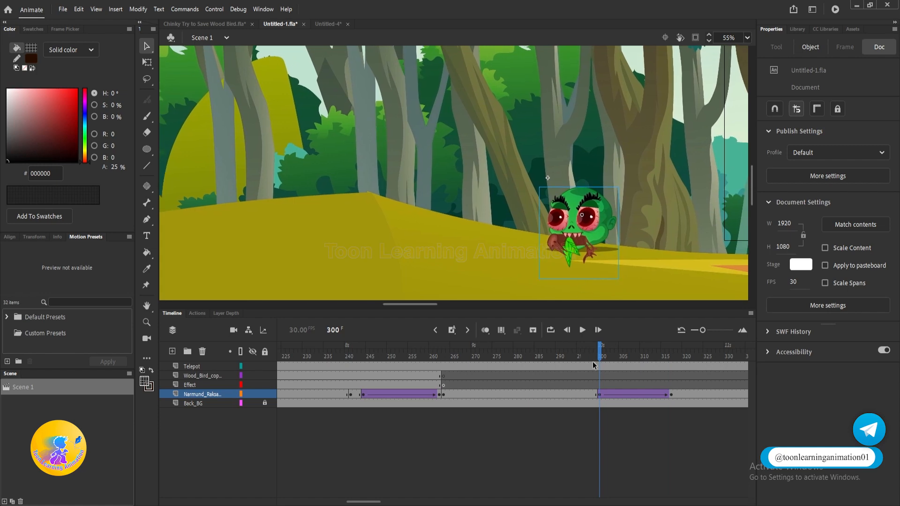
pyautogui.doubleClick(587, 212)
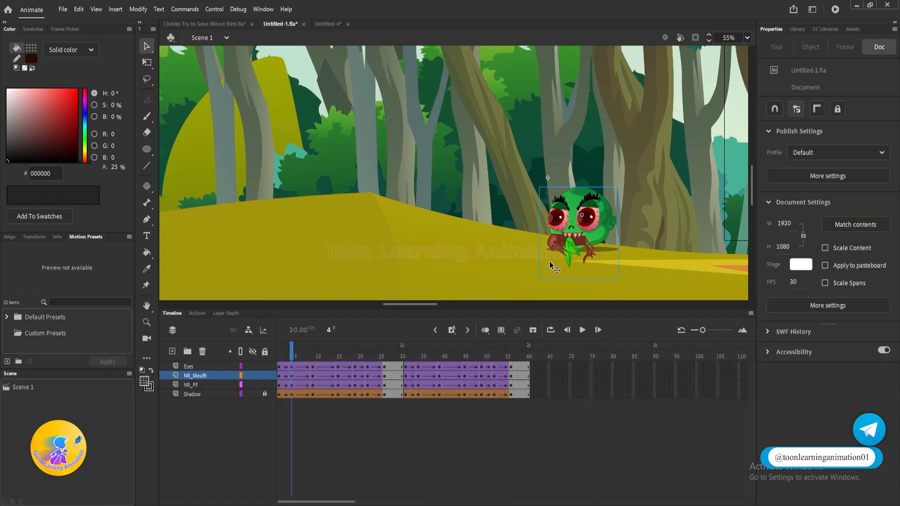
pyautogui.press('Return')
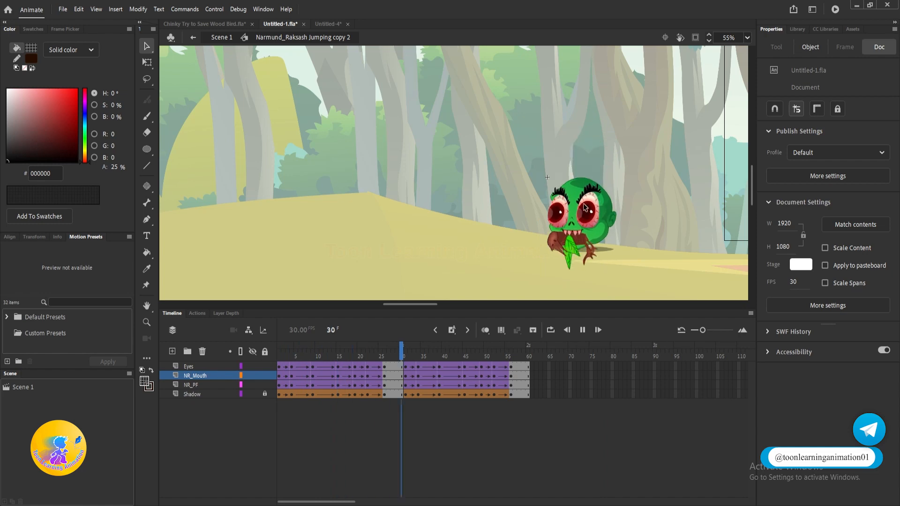
pyautogui.doubleClick(453, 181)
# - Clear the monster layer's keyframe at frame 300
pyautogui.moveTo(523, 358); pyautogui.dragTo(511, 373)
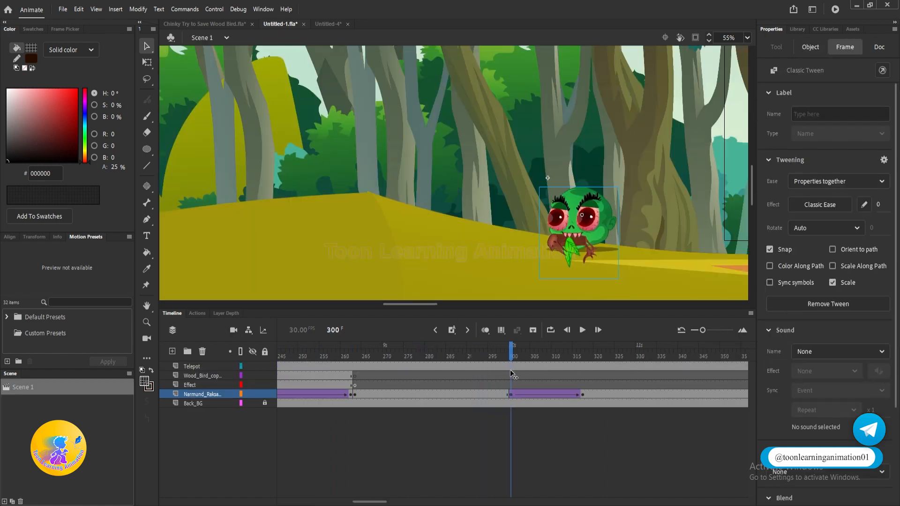
pyautogui.click(510, 395)
pyautogui.hotkey('shift', 'F6')
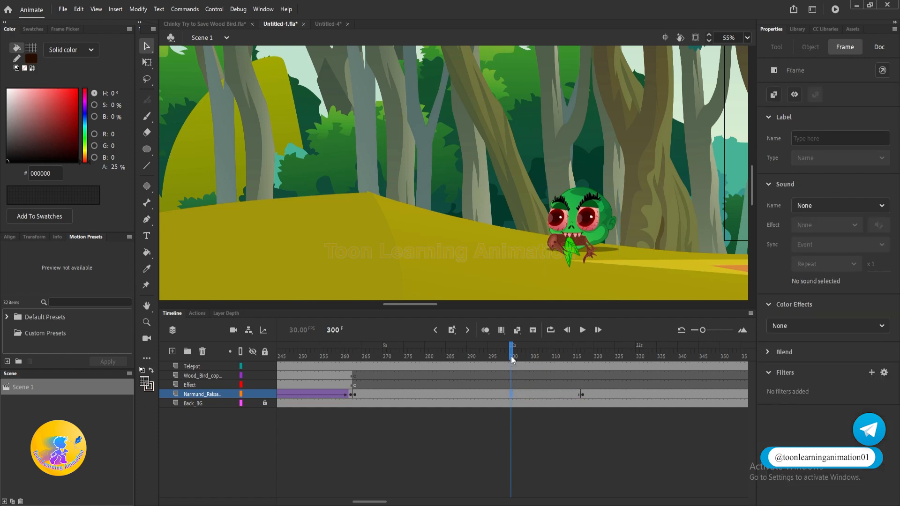
# - Replay the monster's jumps with the bird and place a keyframe on its layer at frame 298
pyautogui.press('Return')
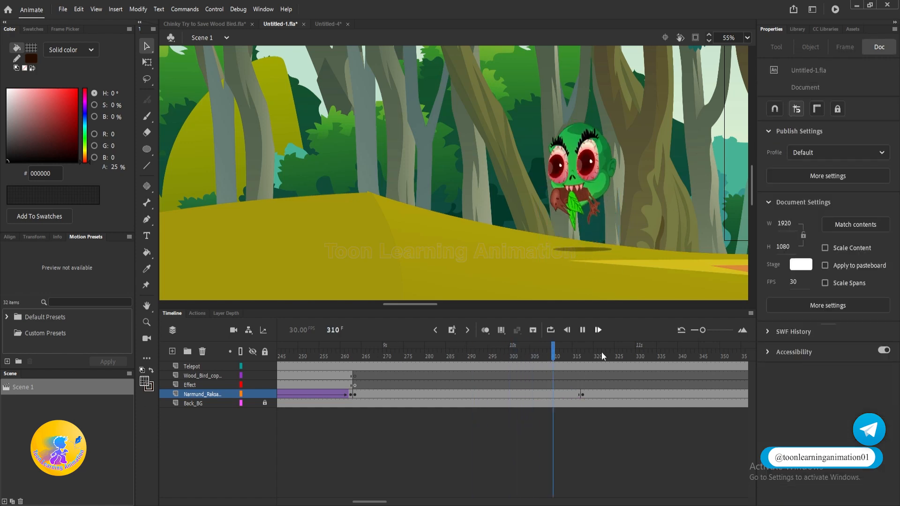
pyautogui.press('Return')
pyautogui.click(313, 358)
pyautogui.press('Return')
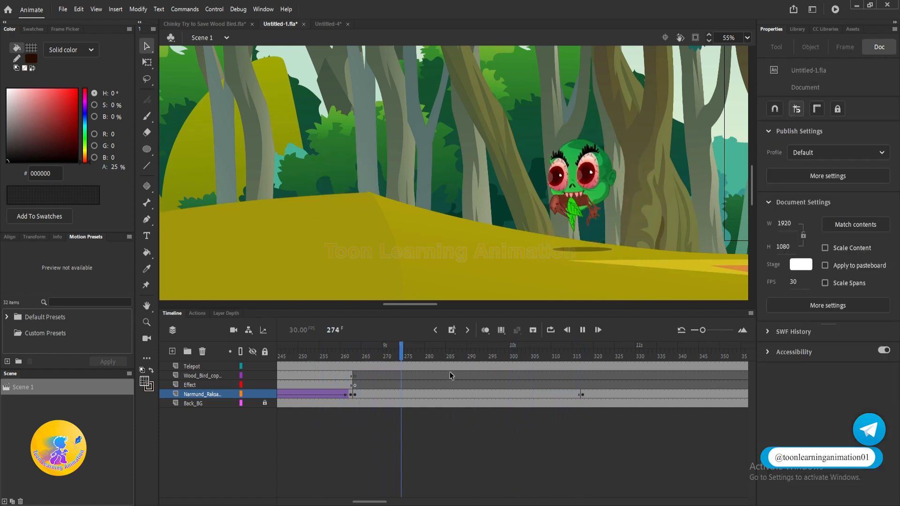
pyautogui.press('Return')
pyautogui.moveTo(522, 359); pyautogui.dragTo(505, 354)
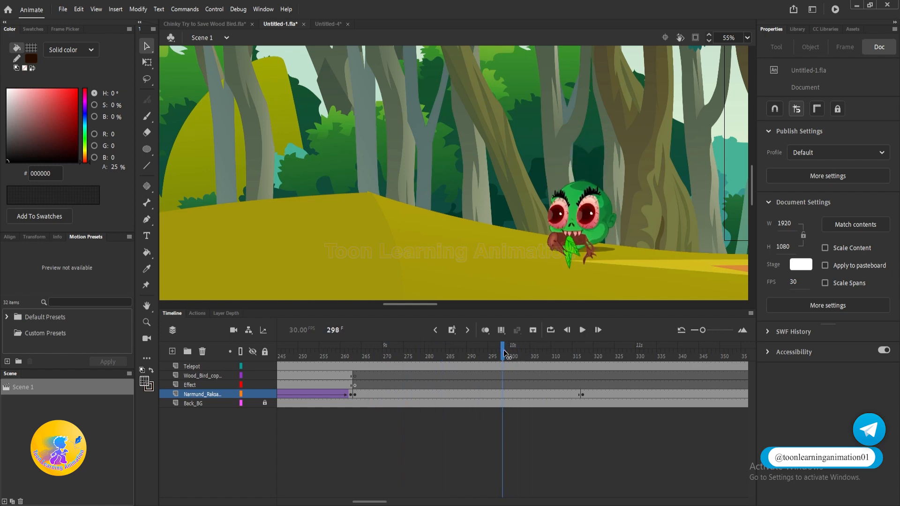
pyautogui.click(585, 238)
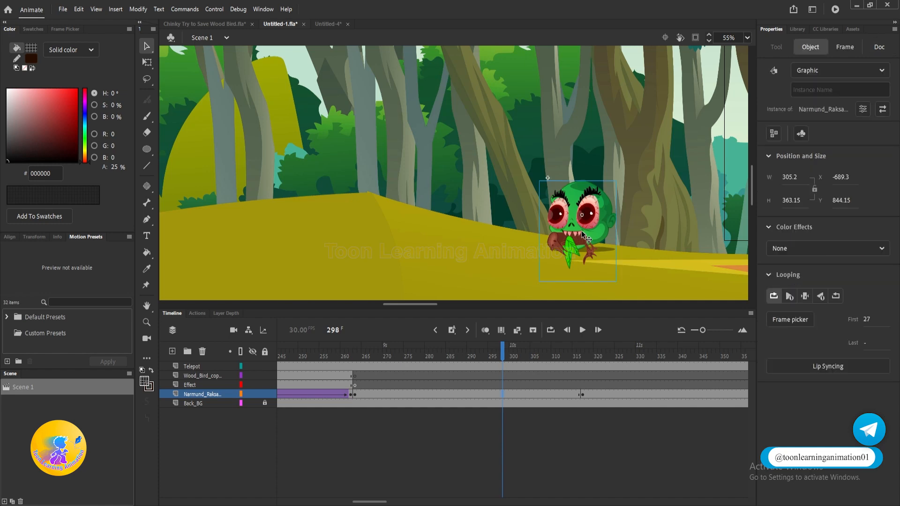
pyautogui.scroll(-3, 580, 240)
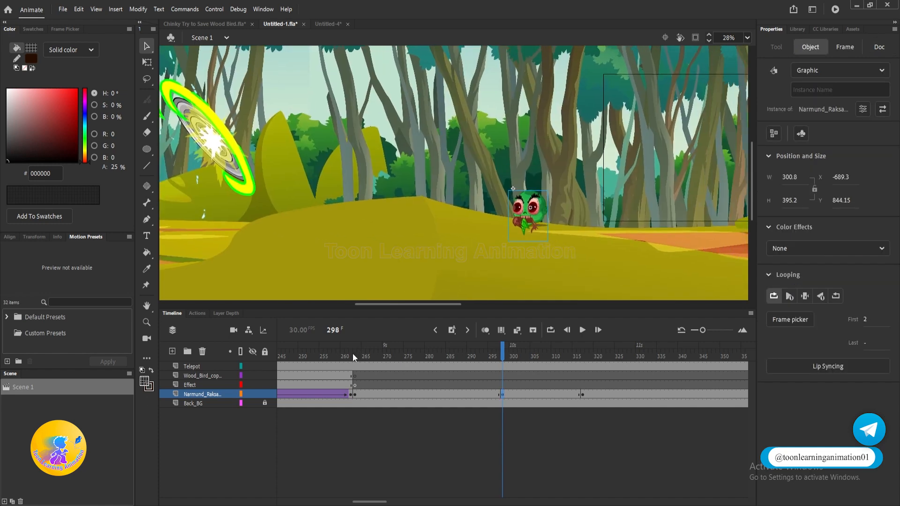
pyautogui.scroll(3, 558, 202)
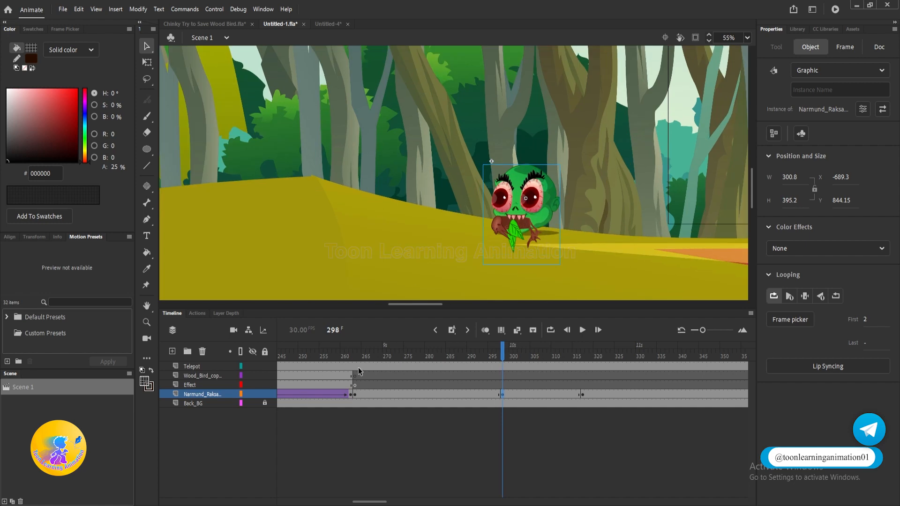
# - Compare the monster between frames 261 and 298, and clear its keyframe at frame 317
pyautogui.click(353, 352)
pyautogui.scroll(-3, 390, 299)
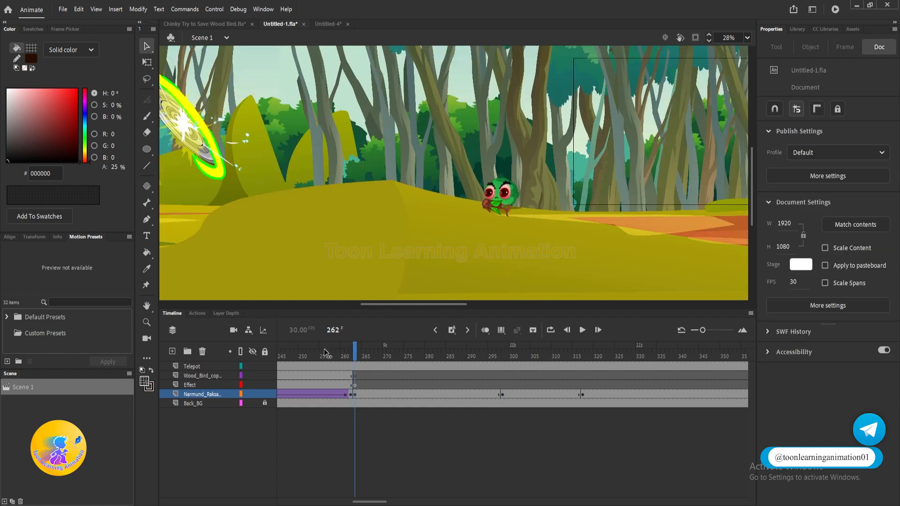
pyautogui.moveTo(324, 352); pyautogui.dragTo(388, 353)
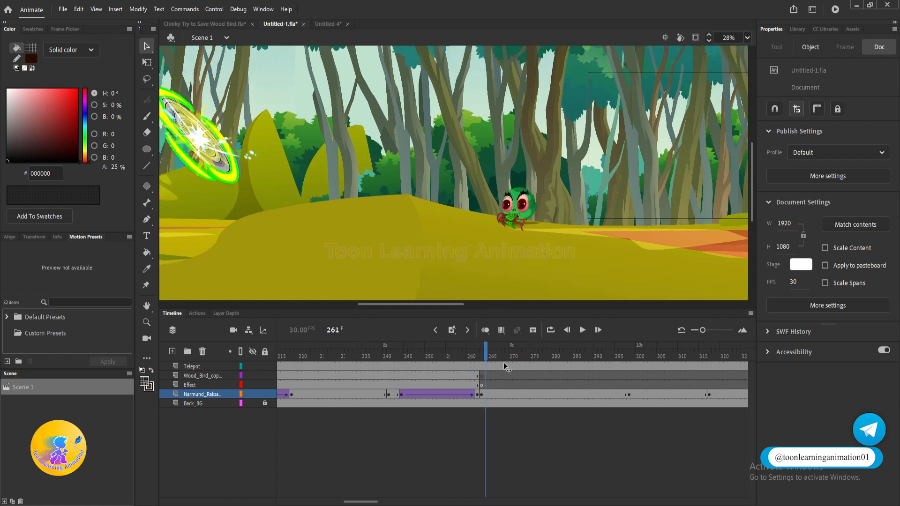
pyautogui.moveTo(504, 364); pyautogui.dragTo(627, 364)
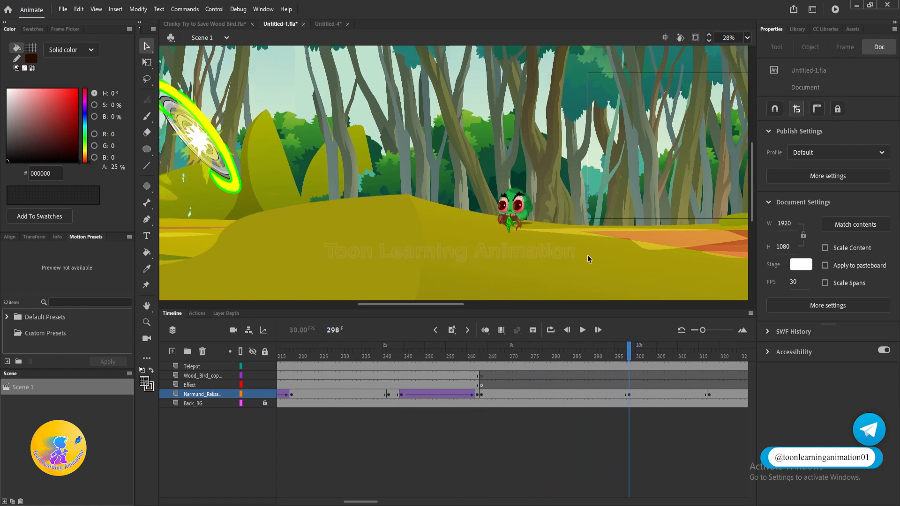
pyautogui.scroll(5, 516, 206)
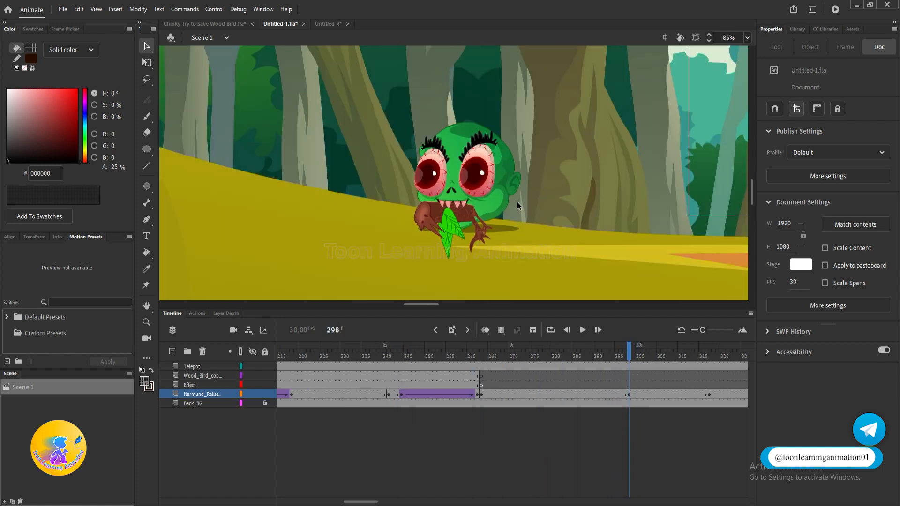
pyautogui.scroll(-3, 508, 197)
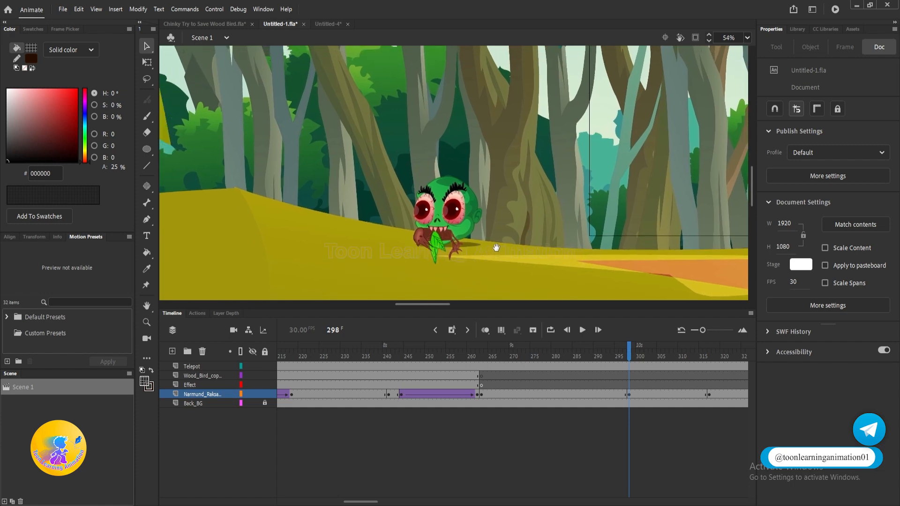
pyautogui.scroll(3, 422, 227)
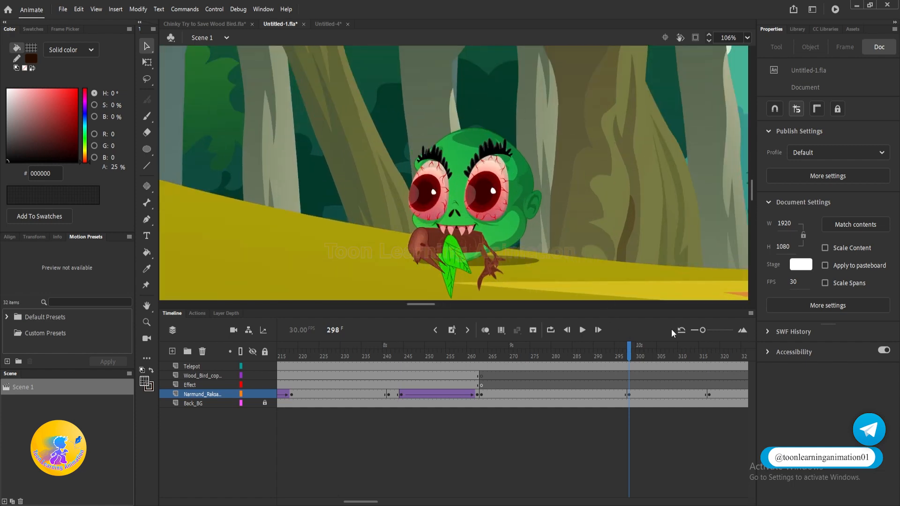
pyautogui.click(710, 394)
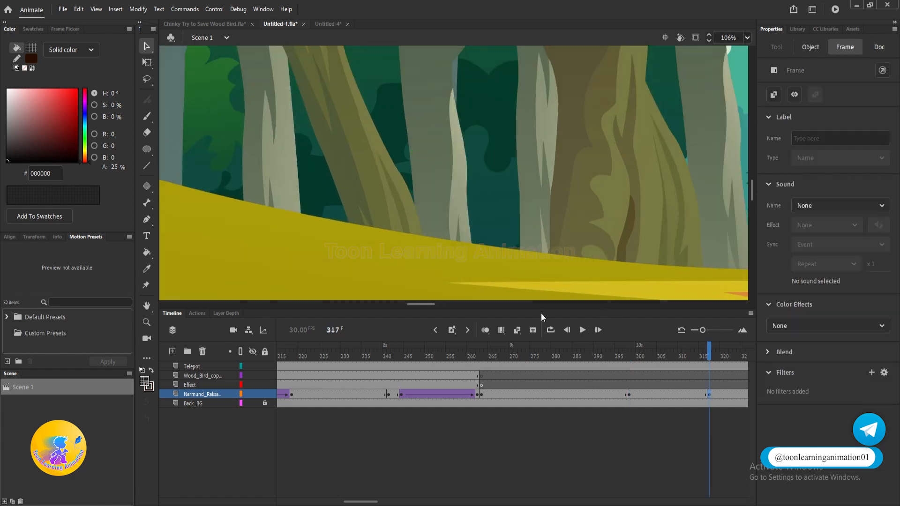
pyautogui.hotkey('shift', 'F6')
# - Copy the monster at frame 298, switch to the Untitled-4 document and delete everything in its library
pyautogui.click(631, 356)
pyautogui.scroll(-2, 519, 217)
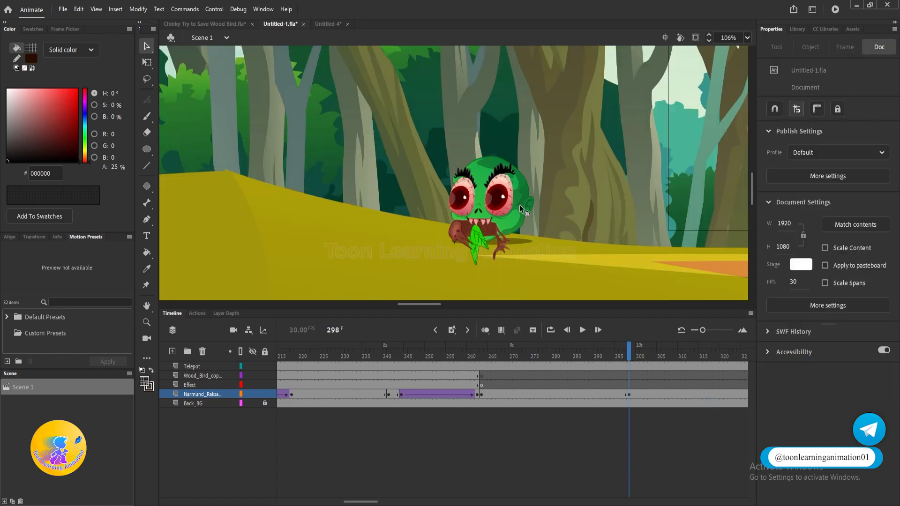
pyautogui.click(519, 217)
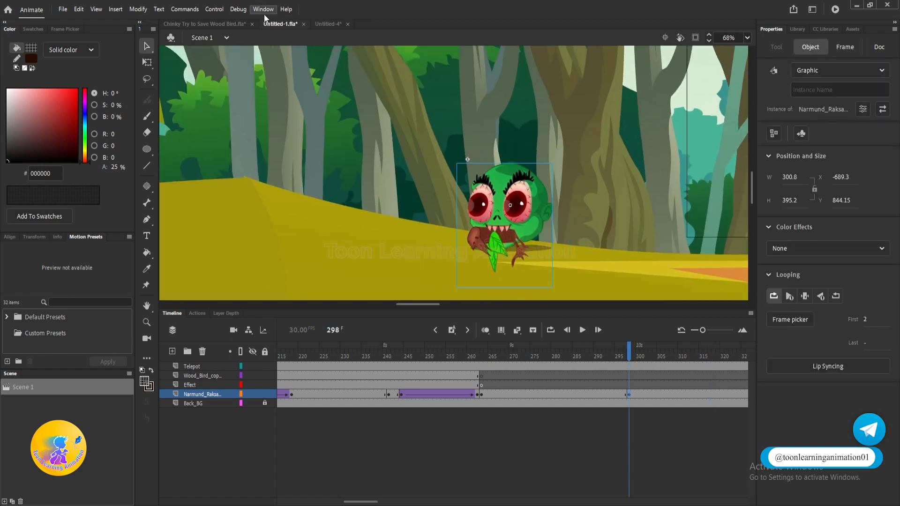
pyautogui.click(328, 24)
pyautogui.click(796, 29)
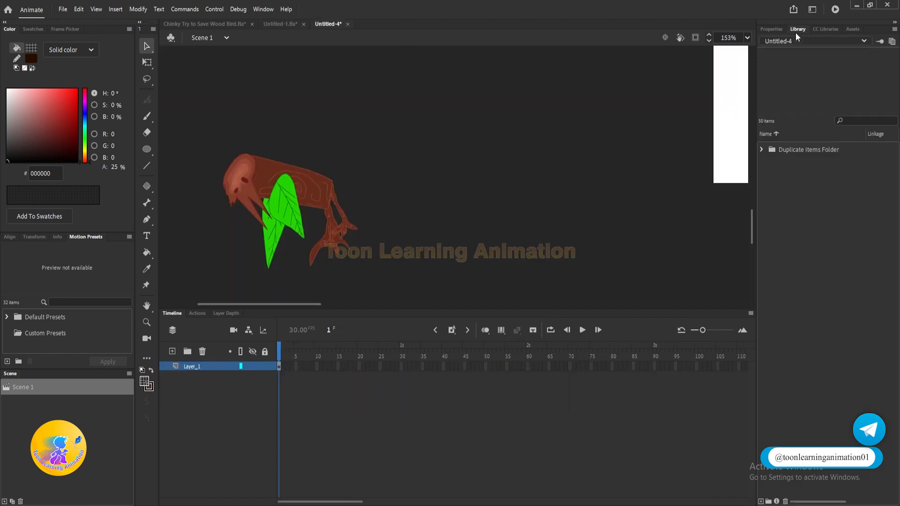
pyautogui.moveTo(839, 295); pyautogui.dragTo(755, 14)
pyautogui.press('Delete')
pyautogui.click(497, 275)
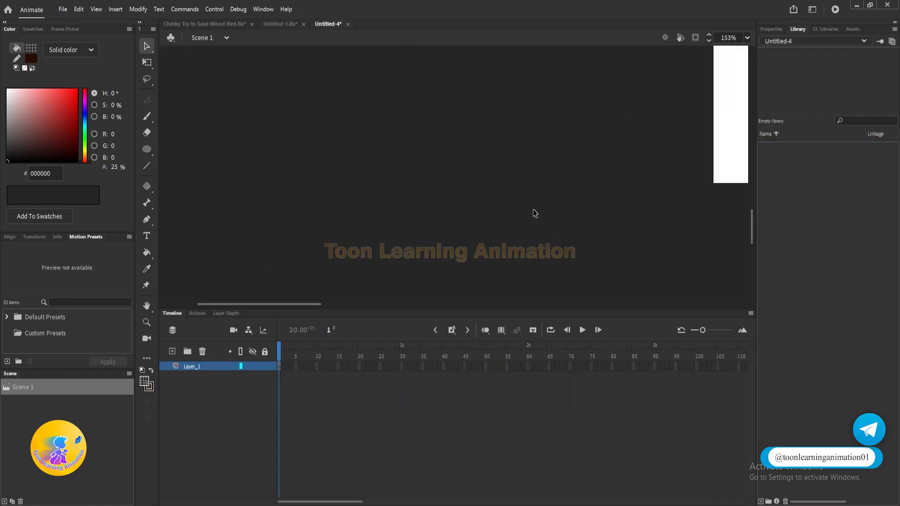
# - Paste the monster into Untitled-4 and delete the Eyes, NR_Mouth, NR_PF and Shadow layers inside its symbol
pyautogui.hotkey('ctrl', 'shift', 'v')
pyautogui.moveTo(453, 193); pyautogui.dragTo(632, 243)
pyautogui.scroll(-2, 454, 182)
pyautogui.doubleClick(381, 218)
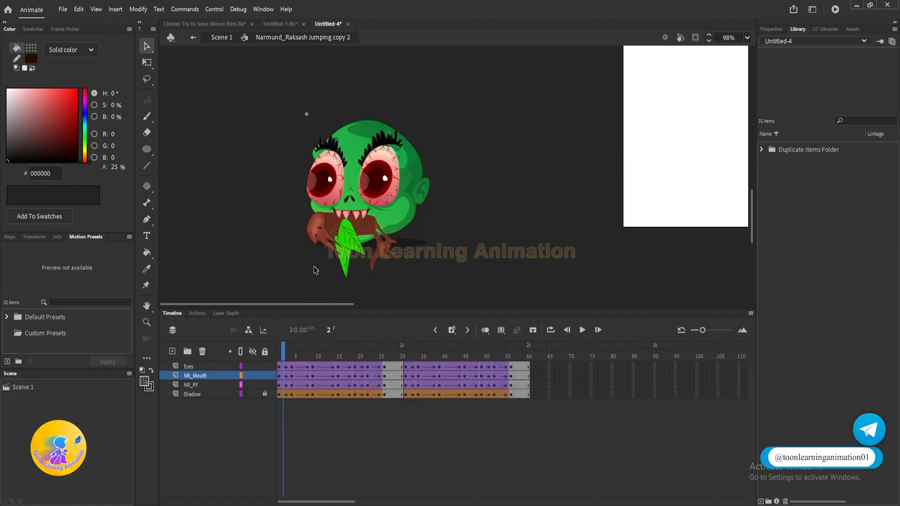
pyautogui.click(200, 393)
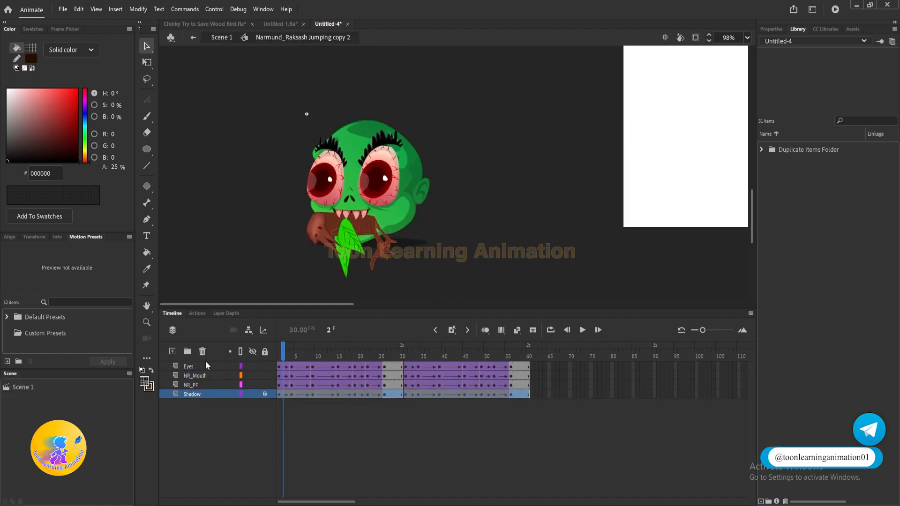
pyautogui.keyDown('shift'); pyautogui.click(206, 365); pyautogui.keyUp('shift')
pyautogui.click(203, 352)
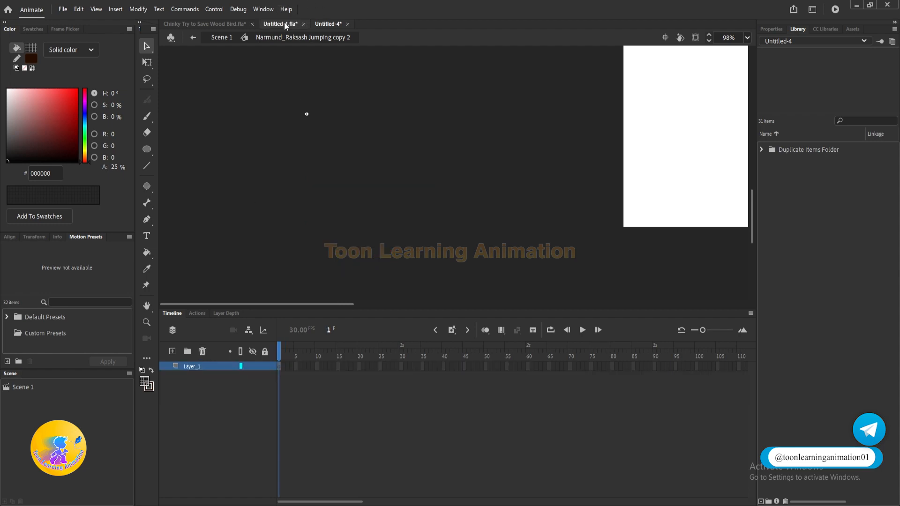
# - In Untitled-1.fla, copy all four layers inside the open-mouthed monster's symbol at frame 229
pyautogui.click(281, 24)
pyautogui.moveTo(368, 189); pyautogui.dragTo(477, 196)
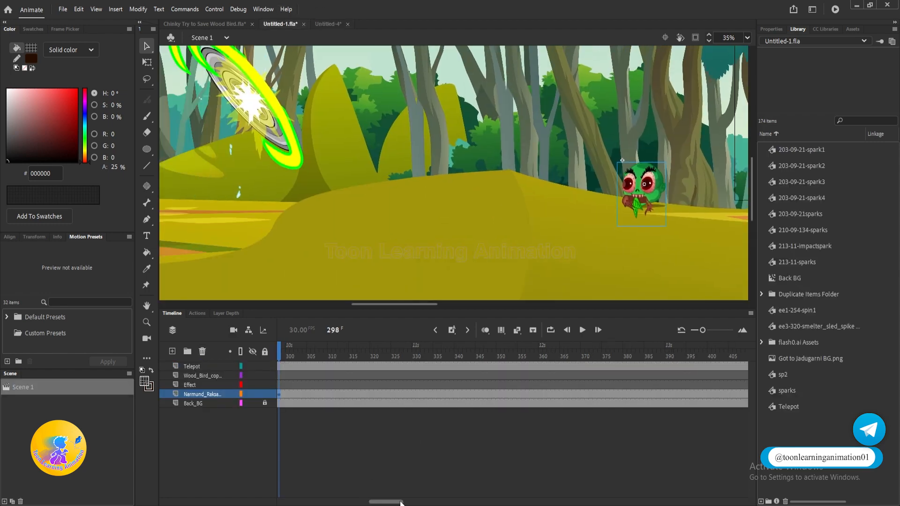
pyautogui.moveTo(400, 503); pyautogui.dragTo(366, 503)
pyautogui.moveTo(516, 355); pyautogui.dragTo(528, 356)
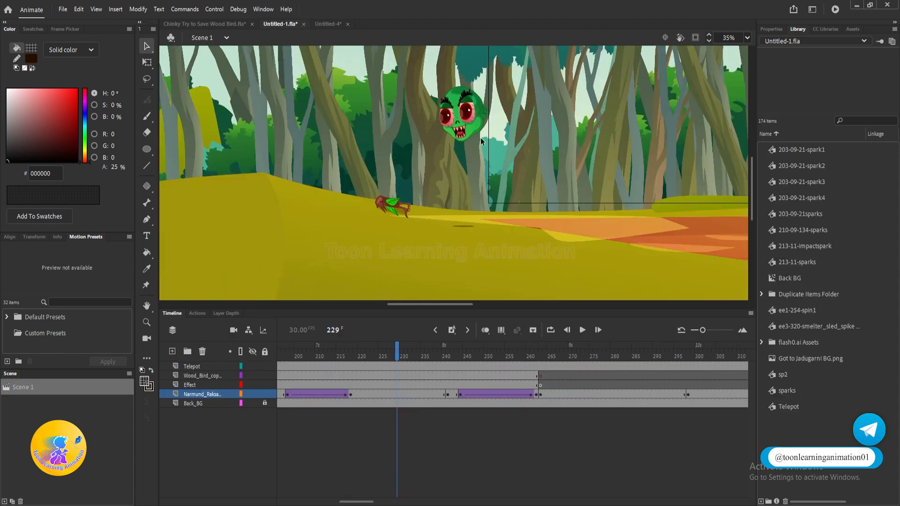
pyautogui.doubleClick(469, 115)
pyautogui.keyDown('shift'); pyautogui.click(199, 367); pyautogui.keyUp('shift')
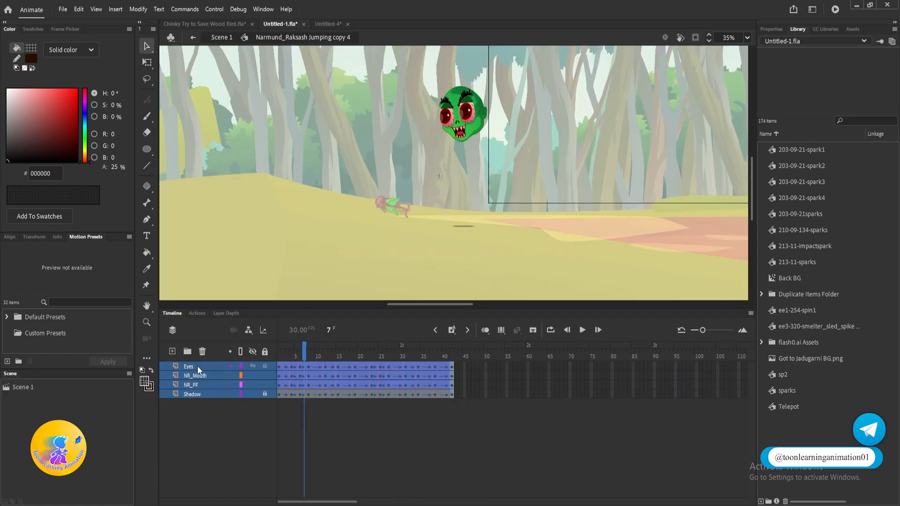
pyautogui.rightClick(198, 374)
pyautogui.click(220, 178)
pyautogui.click(220, 38)
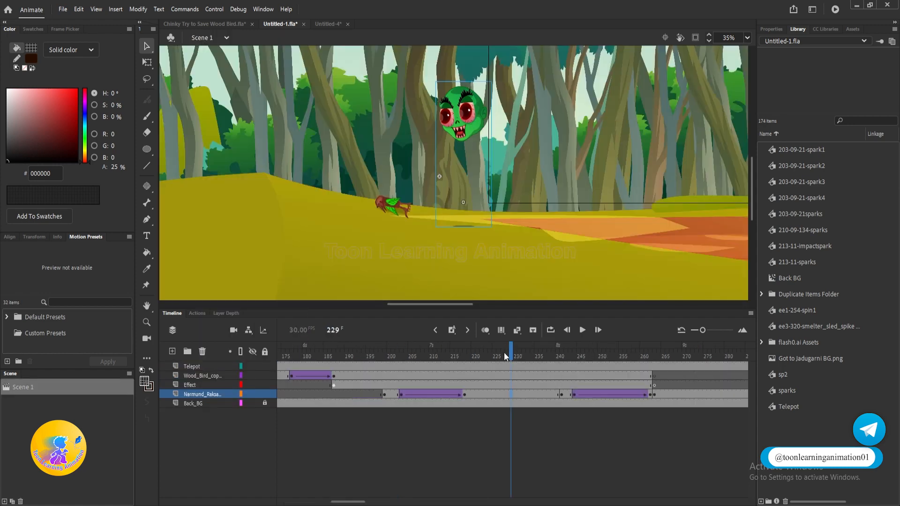
# - Paste the copied layers into the emptied monster symbol in Untitled-4 and delete the blank Layer_1
pyautogui.moveTo(702, 356); pyautogui.dragTo(634, 379)
pyautogui.click(336, 23)
pyautogui.rightClick(197, 366)
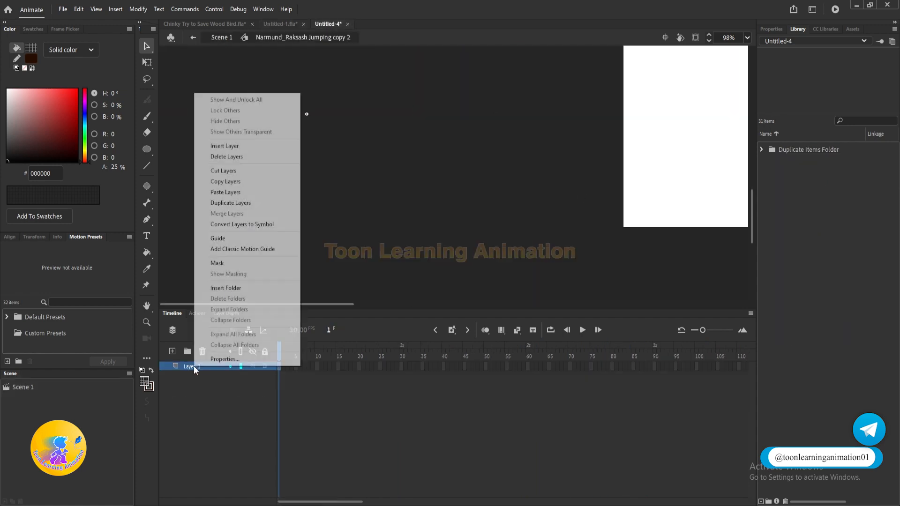
pyautogui.click(227, 192)
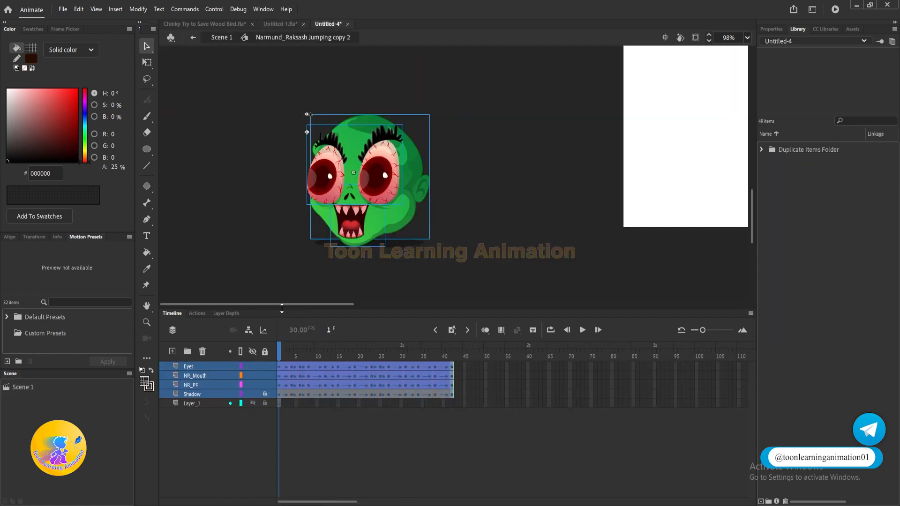
pyautogui.click(198, 404)
pyautogui.click(203, 352)
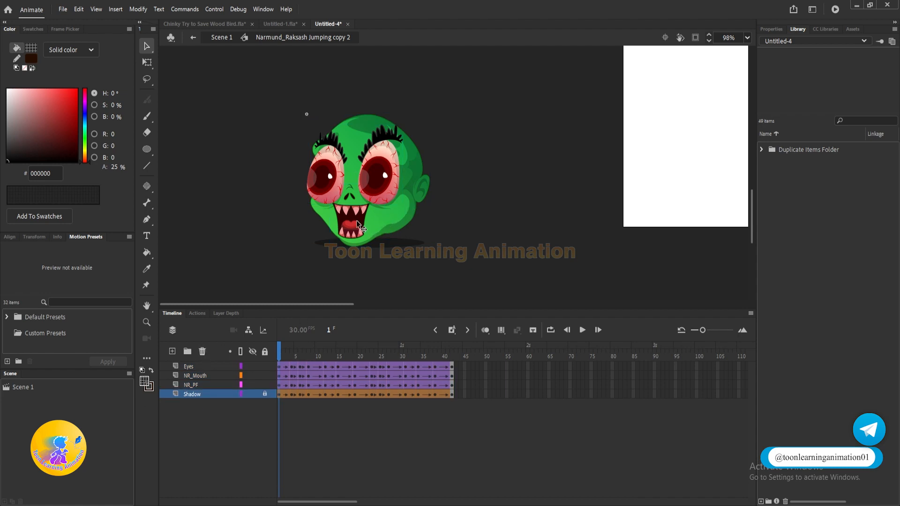
# - In Untitled-1.fla, open the bird-biting monster's mouth symbol and copy all five of its layers at frame 1
pyautogui.click(282, 23)
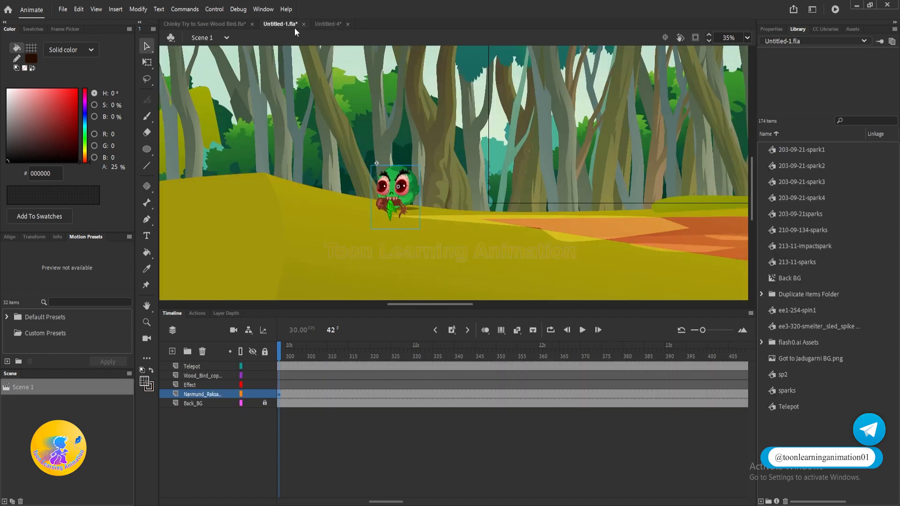
pyautogui.scroll(7, 395, 205)
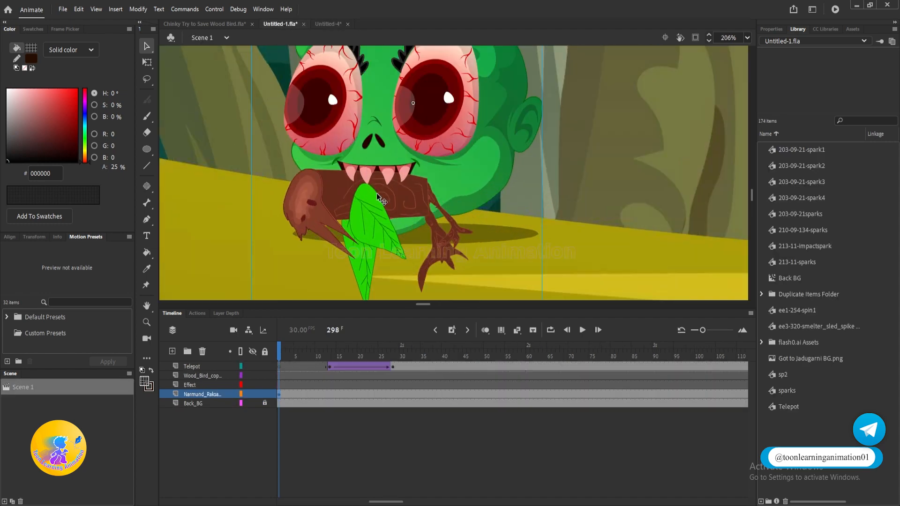
pyautogui.doubleClick(377, 195)
pyautogui.doubleClick(377, 194)
pyautogui.click(378, 195)
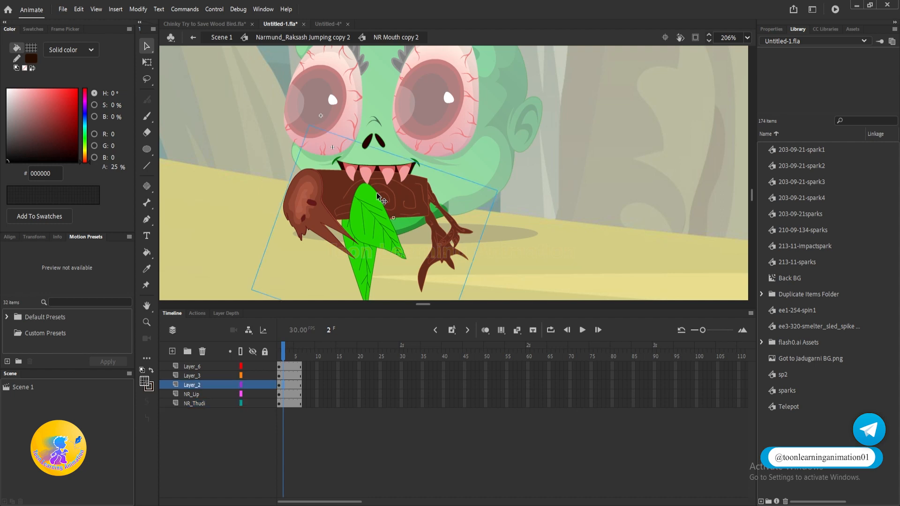
pyautogui.click(280, 389)
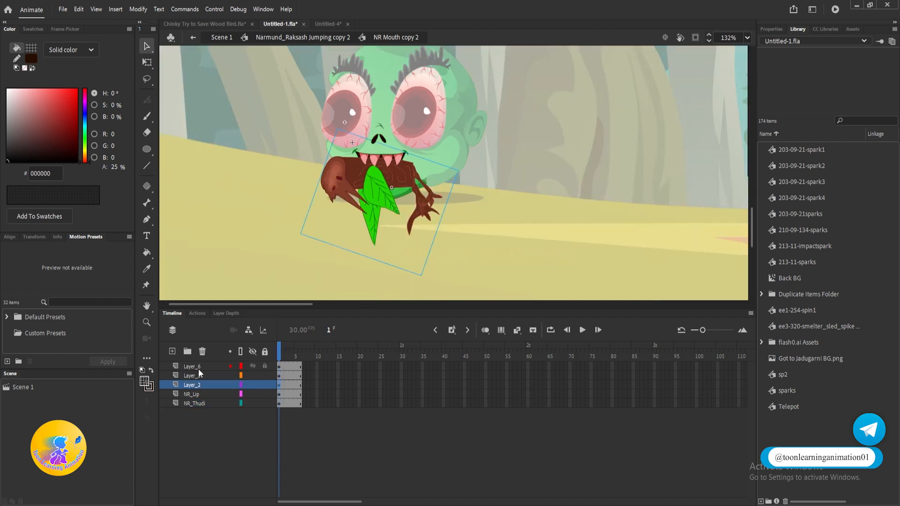
pyautogui.click(198, 368)
pyautogui.keyDown('shift'); pyautogui.click(198, 404); pyautogui.keyUp('shift')
pyautogui.rightClick(201, 401)
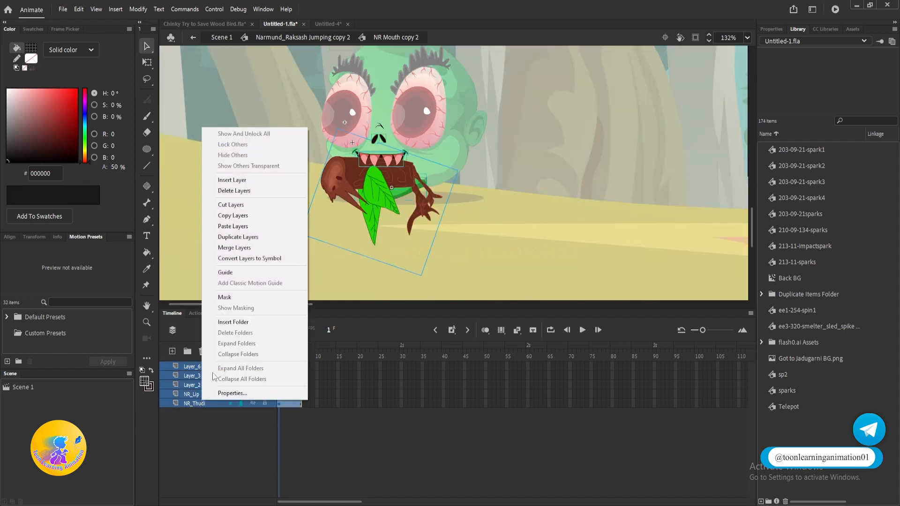
pyautogui.click(244, 216)
# - In Untitled-4, open the monster's open-mouth symbol and delete its Layer_6, NR_Lip and NR_Thudi layers
pyautogui.click(329, 24)
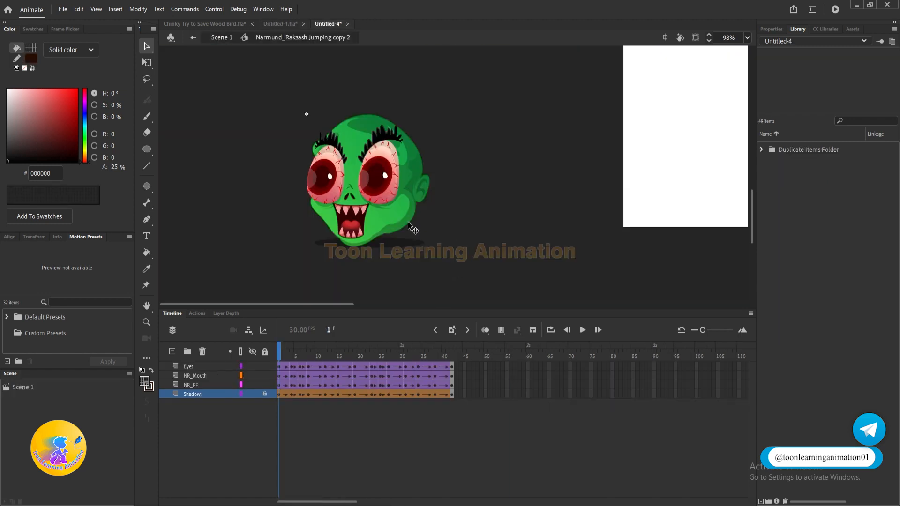
pyautogui.scroll(3, 336, 216)
pyautogui.doubleClick(386, 213)
pyautogui.doubleClick(385, 212)
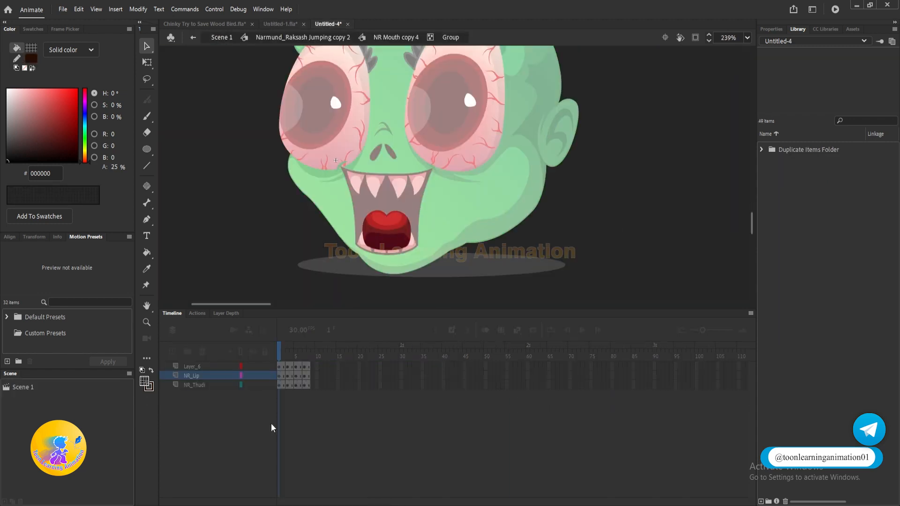
pyautogui.doubleClick(657, 224)
pyautogui.click(194, 385)
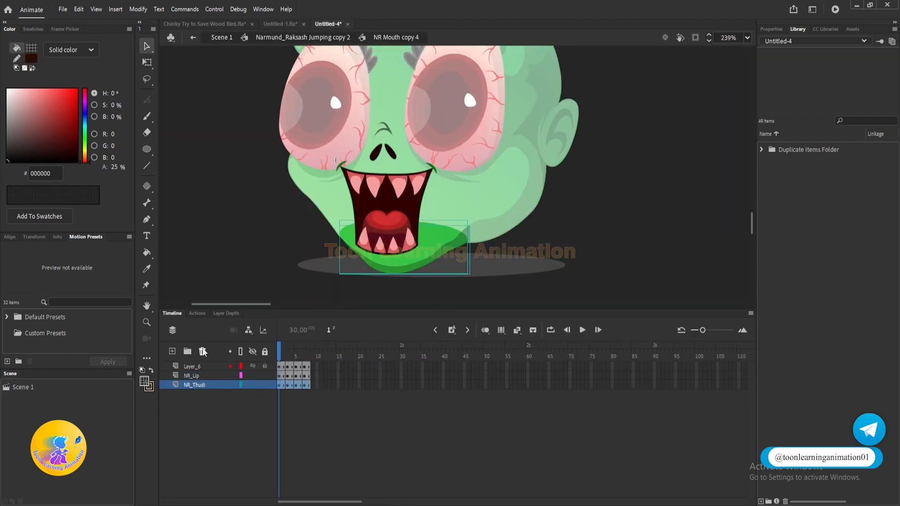
pyautogui.keyDown('shift'); pyautogui.click(204, 365); pyautogui.keyUp('shift')
pyautogui.click(202, 351)
# - Paste the copied bird-in-teeth layers into the emptied mouth symbol, delete the blank Layer_1 and return to the monster's symbol
pyautogui.rightClick(207, 367)
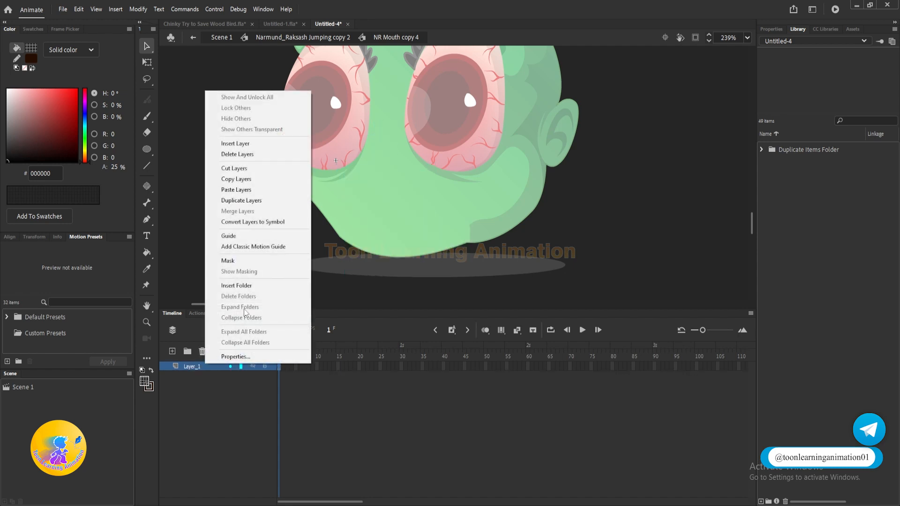
pyautogui.click(236, 190)
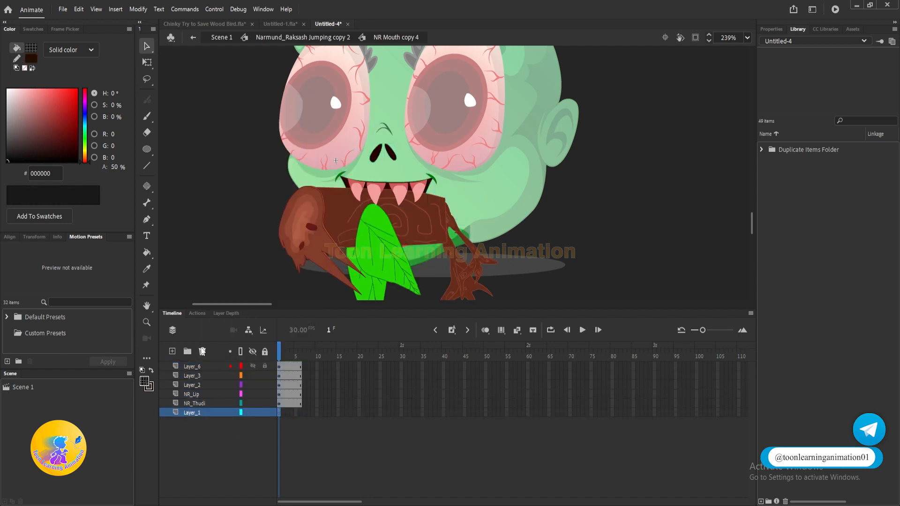
pyautogui.click(202, 351)
pyautogui.doubleClick(620, 176)
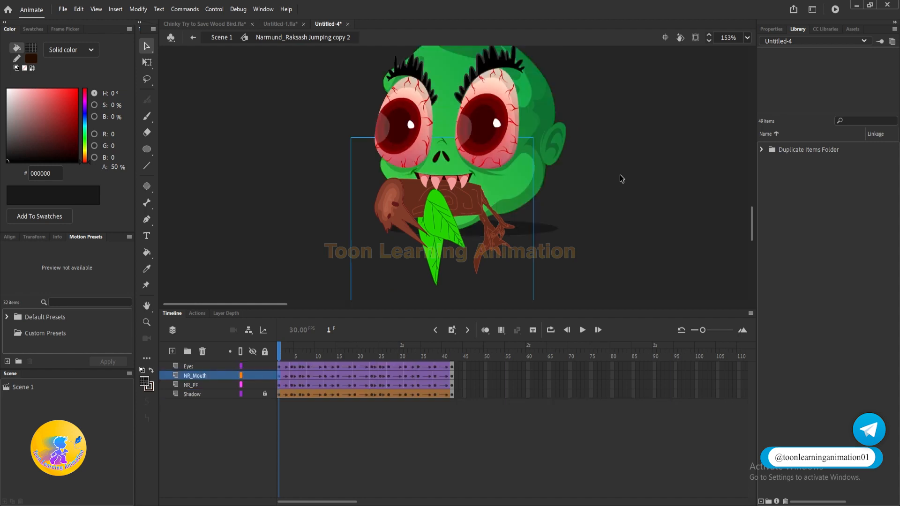
# - Play the monster's jump animation to check the bird in its teeth, and return to Scene 1 of Untitled-4
pyautogui.press('Return')
pyautogui.press('Return')
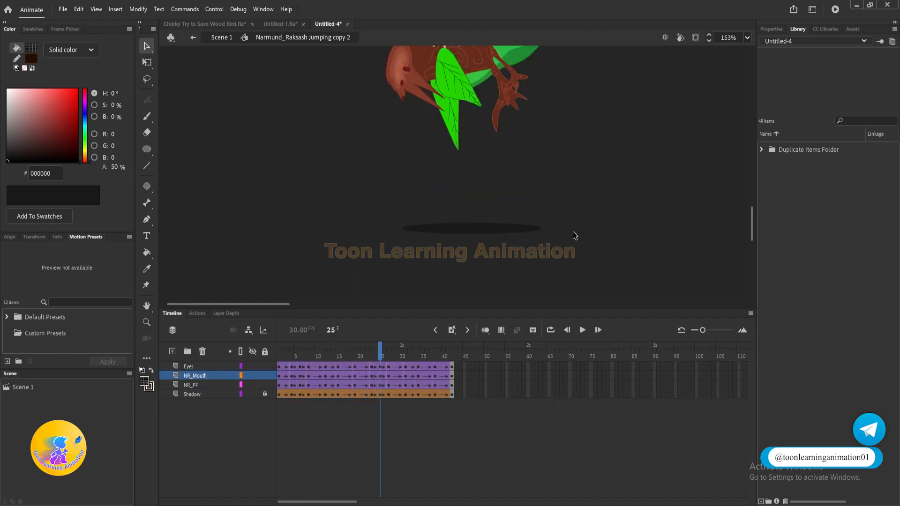
pyautogui.scroll(-3, 583, 219)
pyautogui.moveTo(389, 349); pyautogui.dragTo(70, 295)
pyautogui.doubleClick(413, 190)
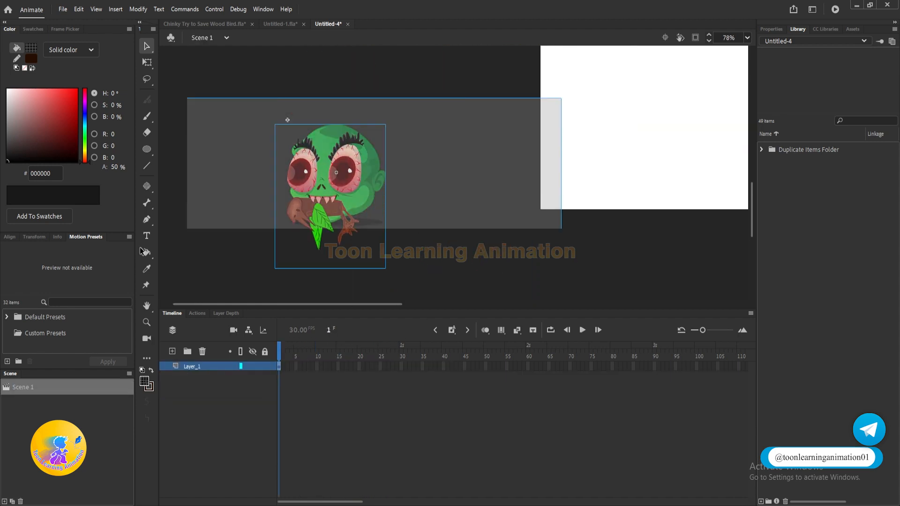
# - Replace the monster at frame 298 of Untitled-1.fla with the bird-biting jump version from Untitled-4, putting duplicate library items into a folder
pyautogui.click(273, 23)
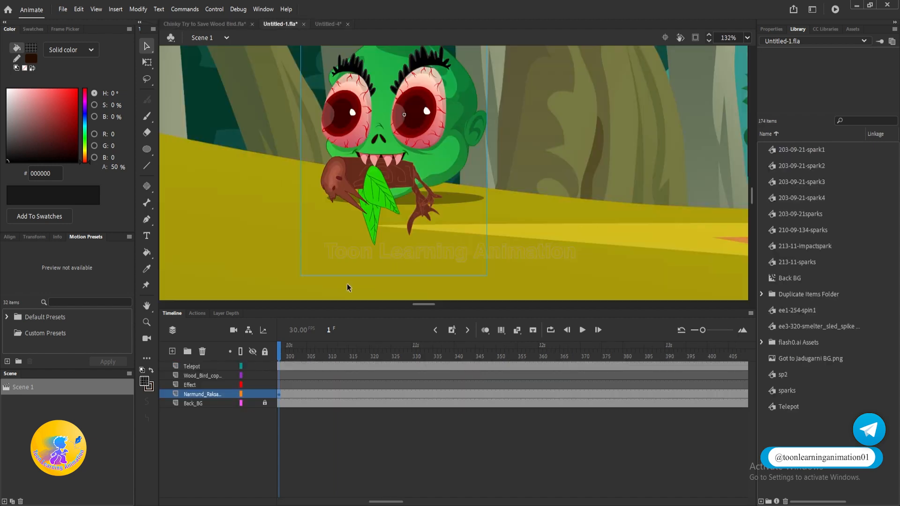
pyautogui.moveTo(291, 359); pyautogui.dragTo(491, 393)
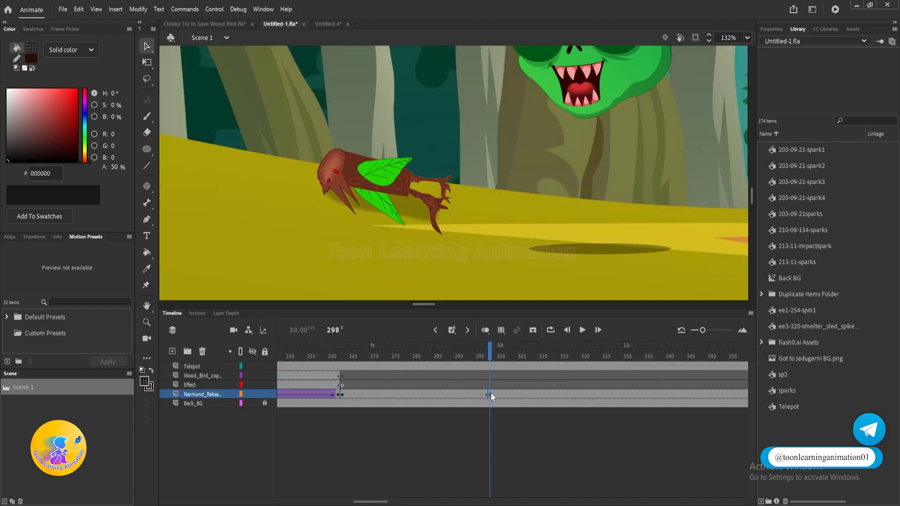
pyautogui.hotkey('ctrl', 'v')
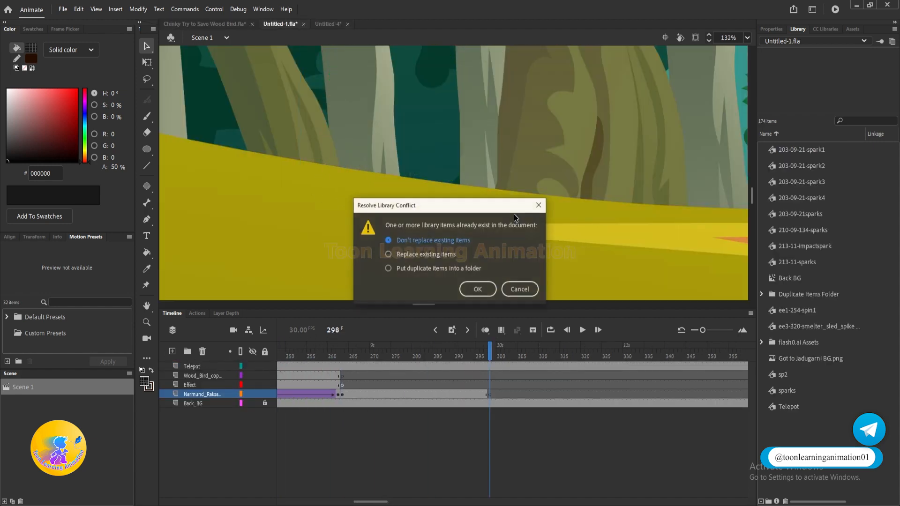
pyautogui.click(465, 265)
pyautogui.click(477, 288)
# - Play back the bite and the following jump from about frame 261 to check the transition at frame 298
pyautogui.scroll(-3, 475, 193)
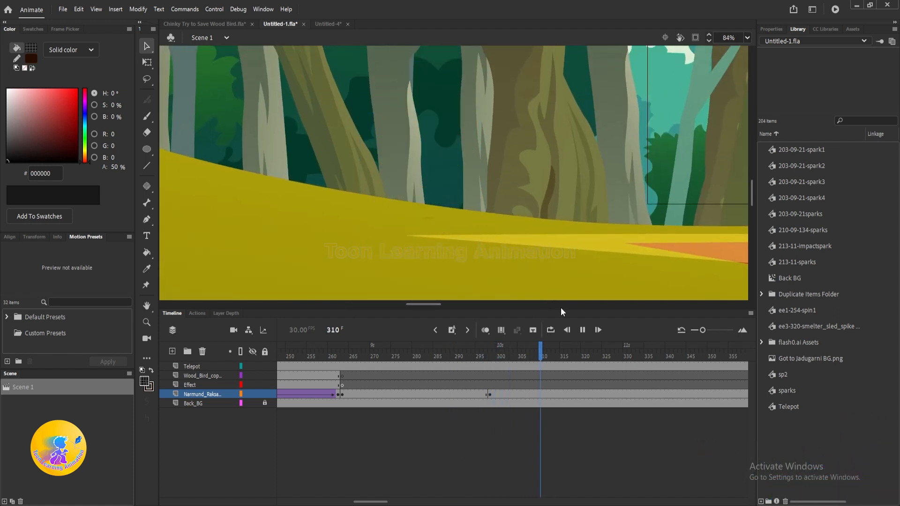
pyautogui.scroll(-2, 550, 234)
pyautogui.scroll(2, 550, 232)
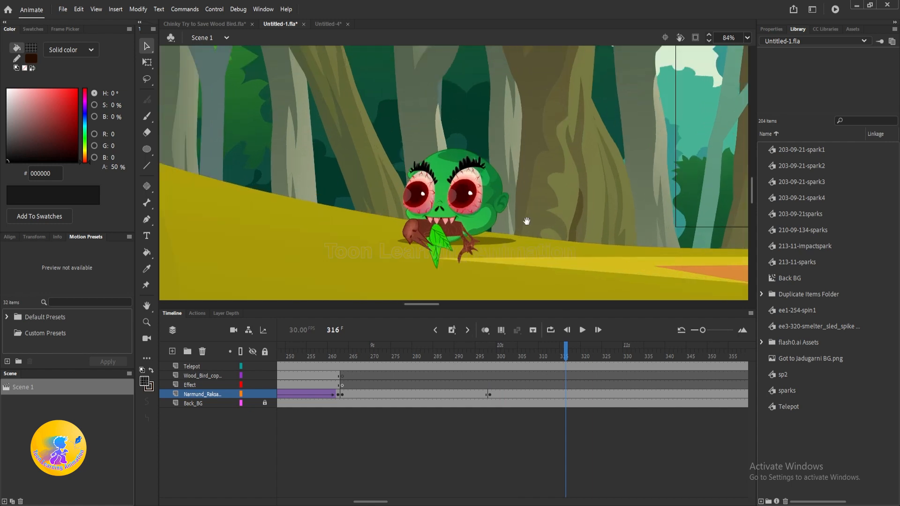
pyautogui.click(338, 349)
pyautogui.moveTo(337, 350); pyautogui.dragTo(333, 349)
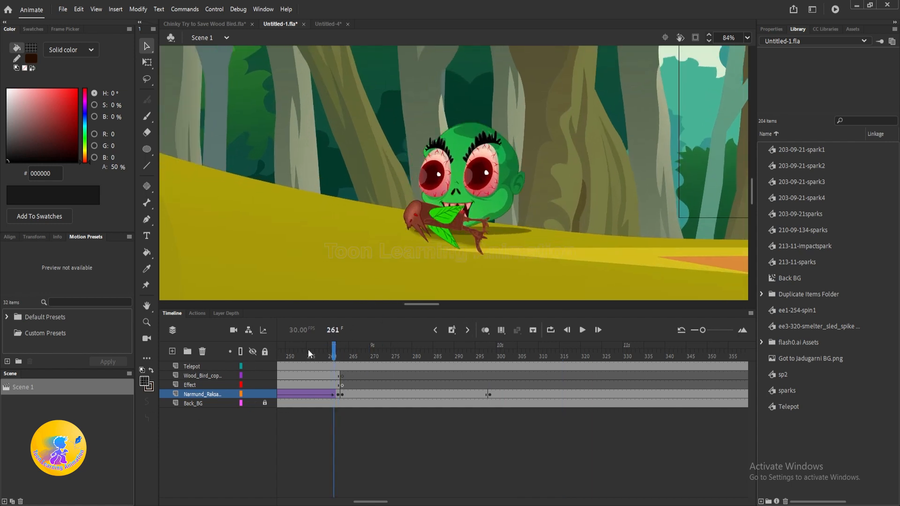
pyautogui.press('Return')
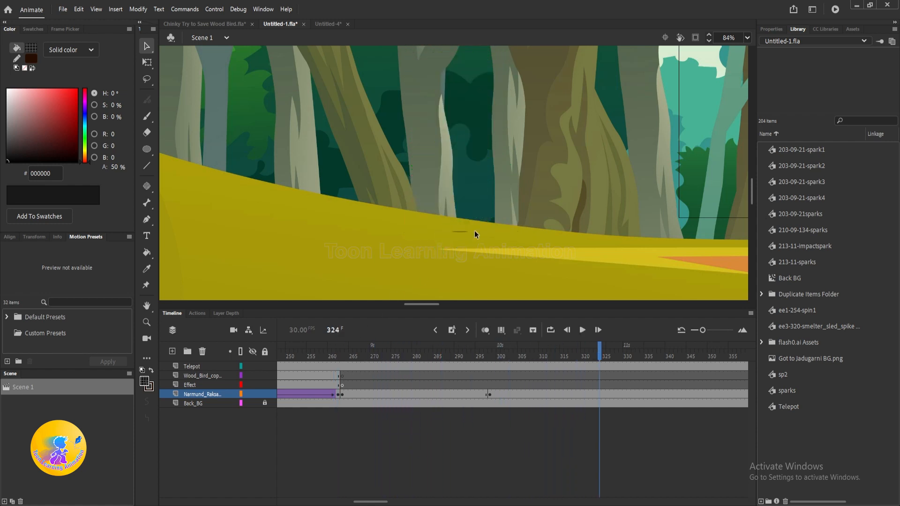
pyautogui.moveTo(502, 357); pyautogui.dragTo(481, 357)
pyautogui.scroll(-3, 610, 173)
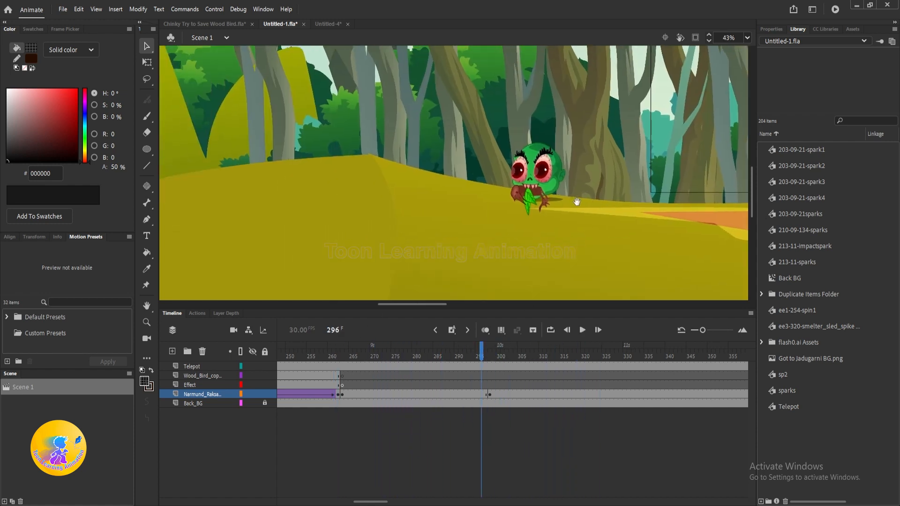
pyautogui.click(776, 29)
pyautogui.press('Return')
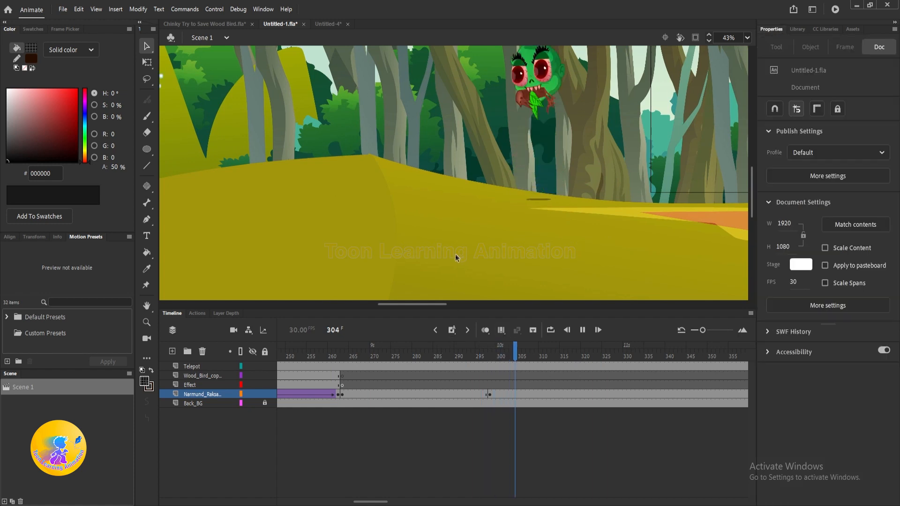
# - Animate the monster's first jump left onto the hill with a classic tween between new keyframes at frames 300 and 315, and preview it
pyautogui.moveTo(490, 352); pyautogui.dragTo(562, 365)
pyautogui.press('F6')
pyautogui.click(522, 243)
pyautogui.moveTo(522, 243); pyautogui.dragTo(705, 217)
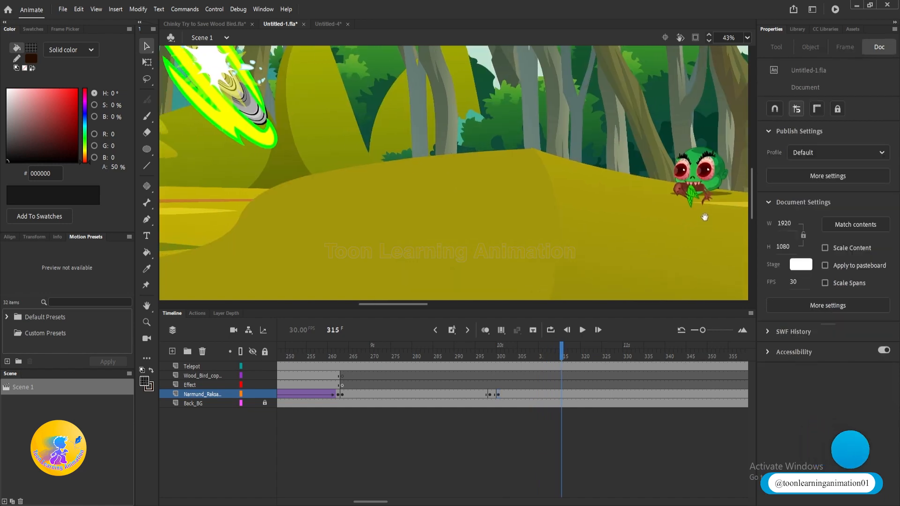
pyautogui.moveTo(707, 174); pyautogui.dragTo(538, 148)
pyautogui.scroll(-2, 534, 150)
pyautogui.moveTo(580, 211); pyautogui.dragTo(565, 235)
pyautogui.rightClick(528, 393)
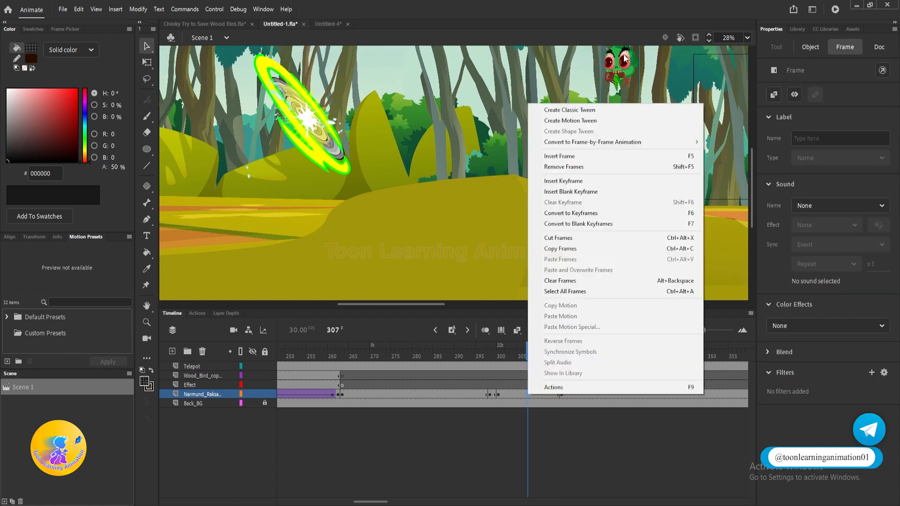
pyautogui.click(586, 110)
pyautogui.click(482, 356)
pyautogui.press('Return')
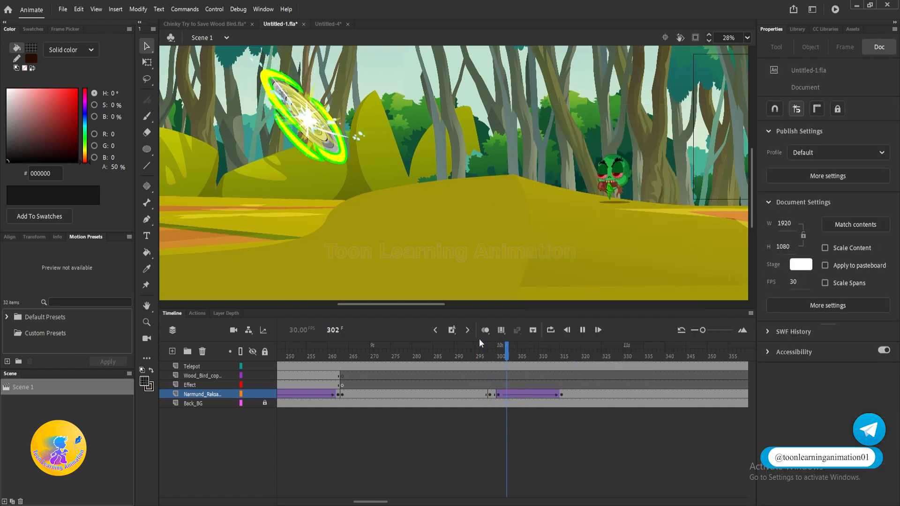
# - Add keyframes at frames 319 and 334 on the monster's layer for the second jump
pyautogui.click(570, 360)
pyautogui.moveTo(570, 362); pyautogui.dragTo(579, 368)
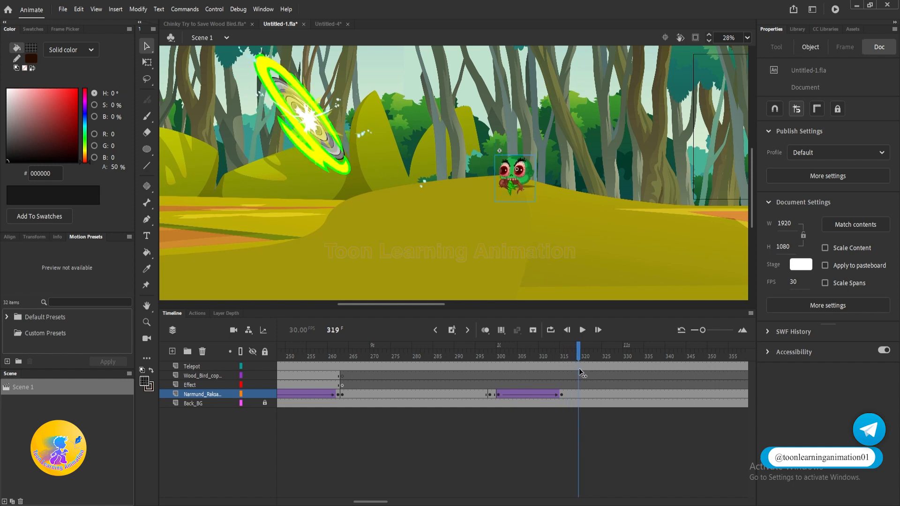
pyautogui.click(579, 395)
pyautogui.press('F6')
pyautogui.scroll(2, 520, 190)
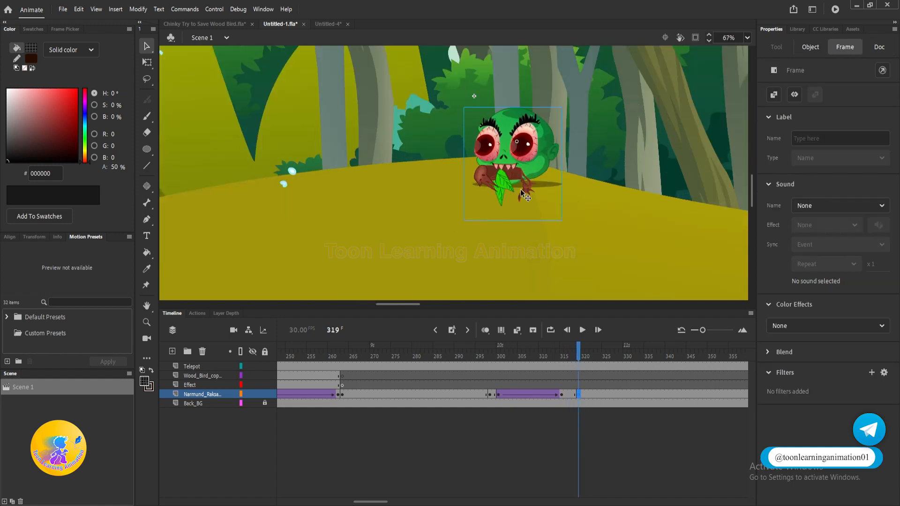
pyautogui.moveTo(584, 356); pyautogui.dragTo(640, 372)
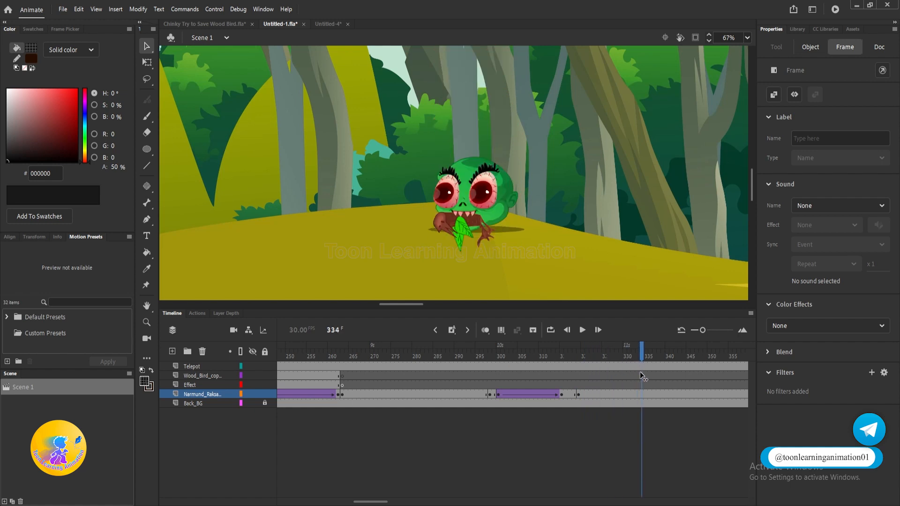
pyautogui.click(641, 394)
pyautogui.press('F6')
# - At frame 334, move the monster toward the portal to about X -2335, Y 762, and classic-tween the jump from frame 319
pyautogui.scroll(-1, 569, 207)
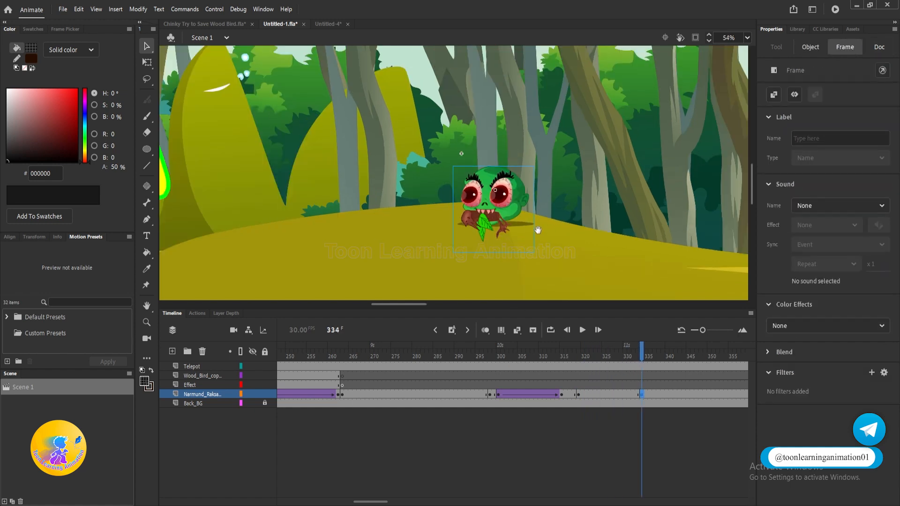
pyautogui.moveTo(501, 218)
pyautogui.mouseDown()
pyautogui.moveTo(706, 227)
pyautogui.moveTo(503, 224)
pyautogui.mouseUp()
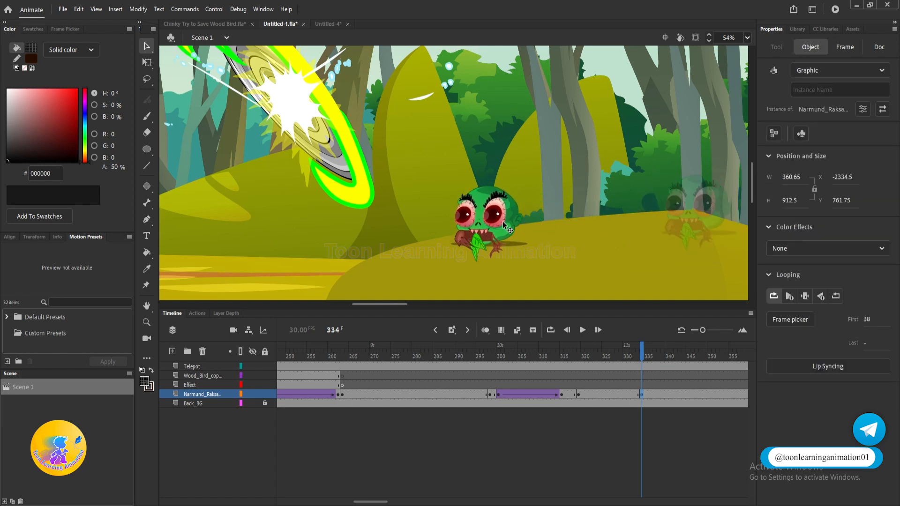
pyautogui.rightClick(604, 395)
pyautogui.click(675, 117)
pyautogui.click(536, 356)
pyautogui.press('Return')
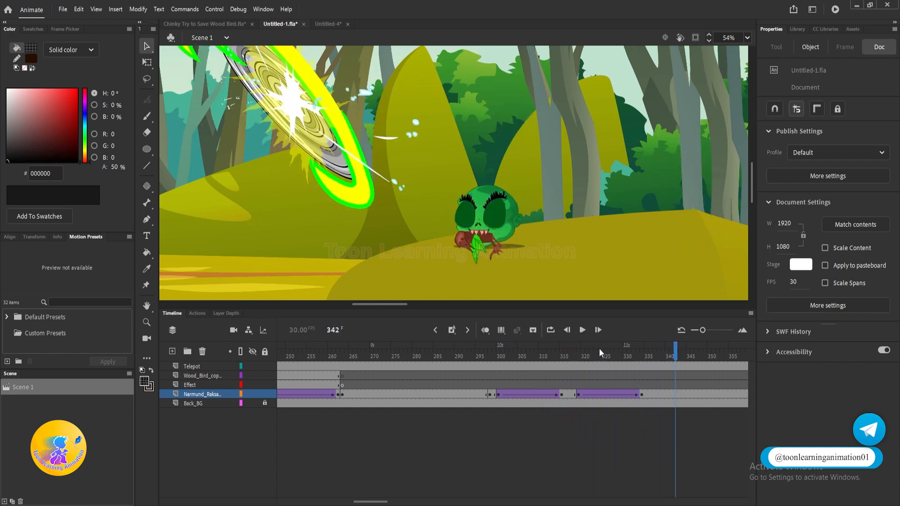
# - Shorten the second jump by moving the monster at frame 334 back to about X -2121, Y 765, and review the playback up to frame 342
pyautogui.moveTo(518, 357); pyautogui.dragTo(642, 381)
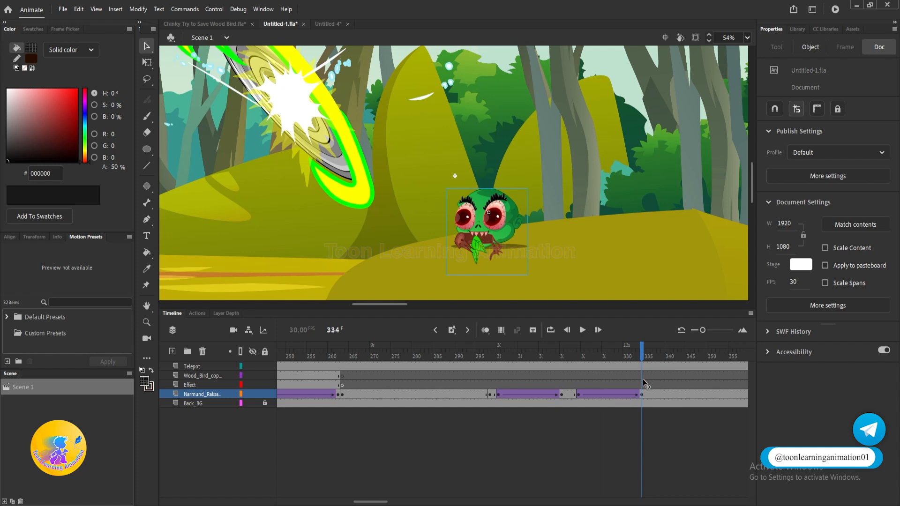
pyautogui.moveTo(495, 237); pyautogui.dragTo(549, 235)
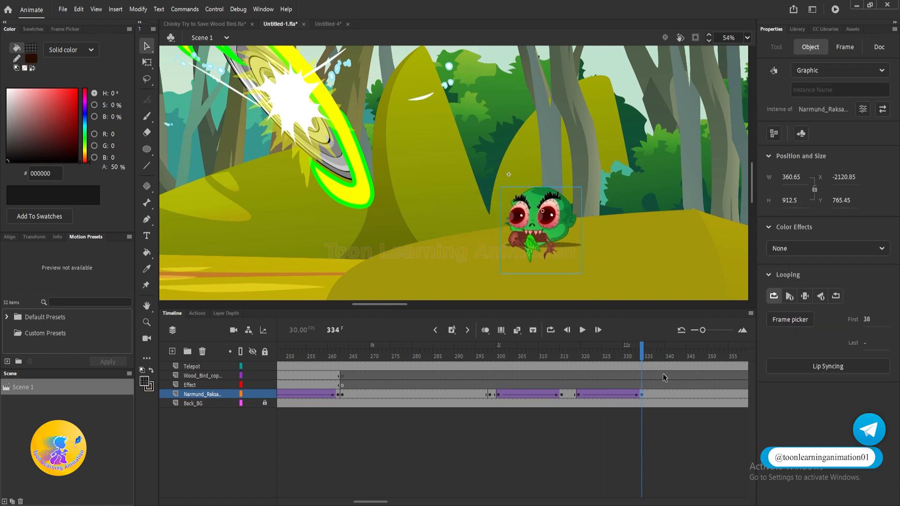
pyautogui.click(503, 345)
pyautogui.press('Return')
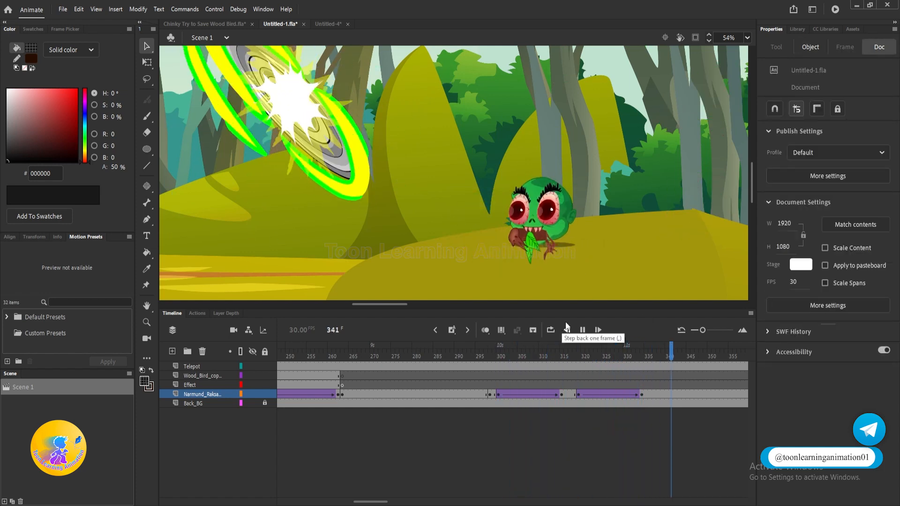
pyautogui.press('Return')
pyautogui.moveTo(681, 358)
pyautogui.mouseDown()
pyautogui.moveTo(662, 357)
pyautogui.moveTo(677, 365)
pyautogui.mouseUp()
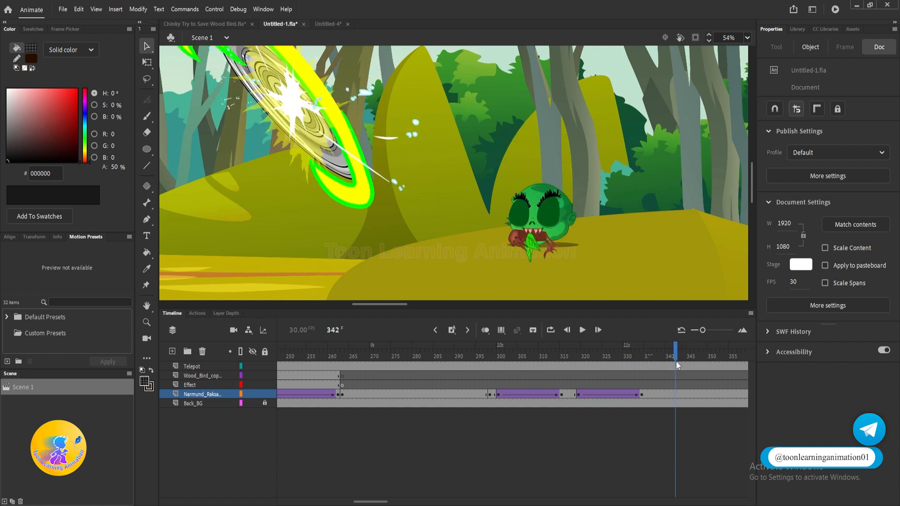
# - Animate the monster's third jump left into the portal with a classic tween between new keyframes at frames 342 and 357
pyautogui.click(677, 395)
pyautogui.moveTo(768, 362); pyautogui.dragTo(528, 368)
pyautogui.moveTo(659, 237); pyautogui.dragTo(349, 277)
pyautogui.rightClick(479, 399)
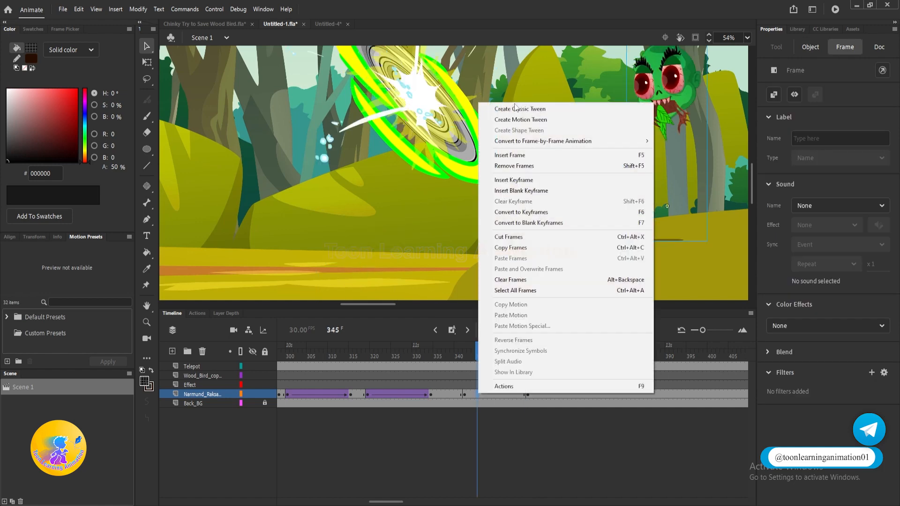
pyautogui.click(605, 123)
pyautogui.moveTo(464, 352); pyautogui.dragTo(515, 361)
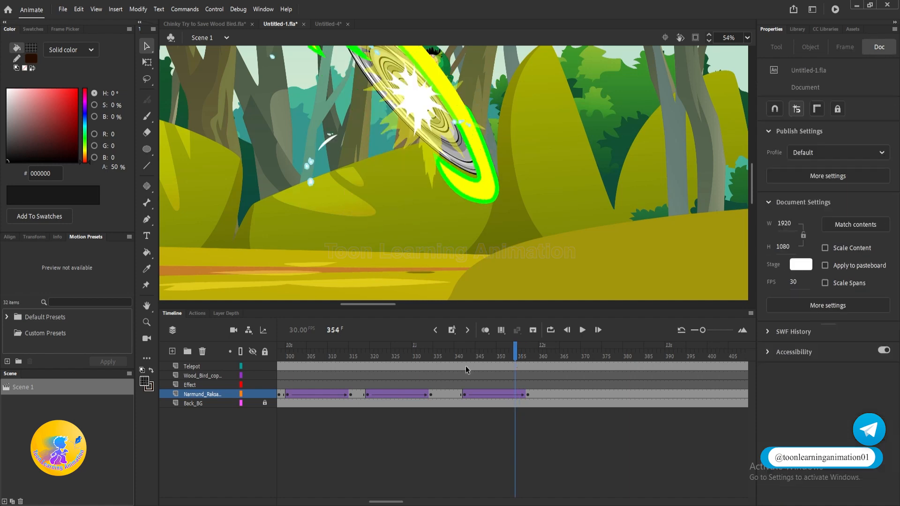
# - Move the Telepot layer below the monster's layer and review the jump into the portal up to frame 354
pyautogui.click(202, 367)
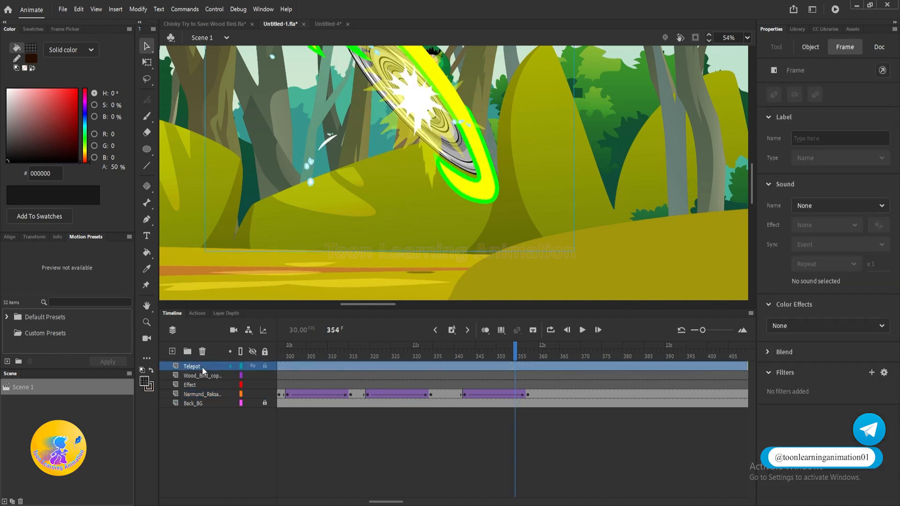
pyautogui.moveTo(195, 384); pyautogui.dragTo(194, 396)
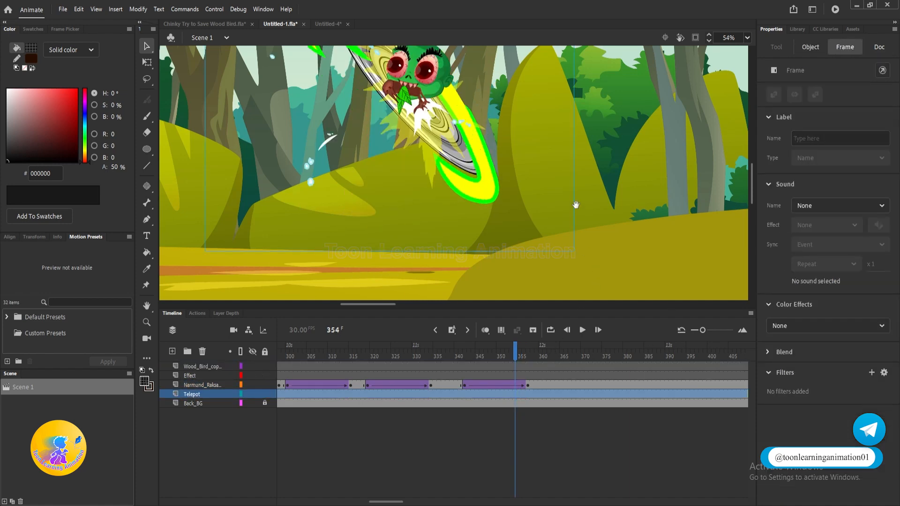
pyautogui.moveTo(575, 205); pyautogui.dragTo(566, 237)
pyautogui.moveTo(519, 355); pyautogui.dragTo(395, 358)
pyautogui.click(468, 132)
pyautogui.press('Return')
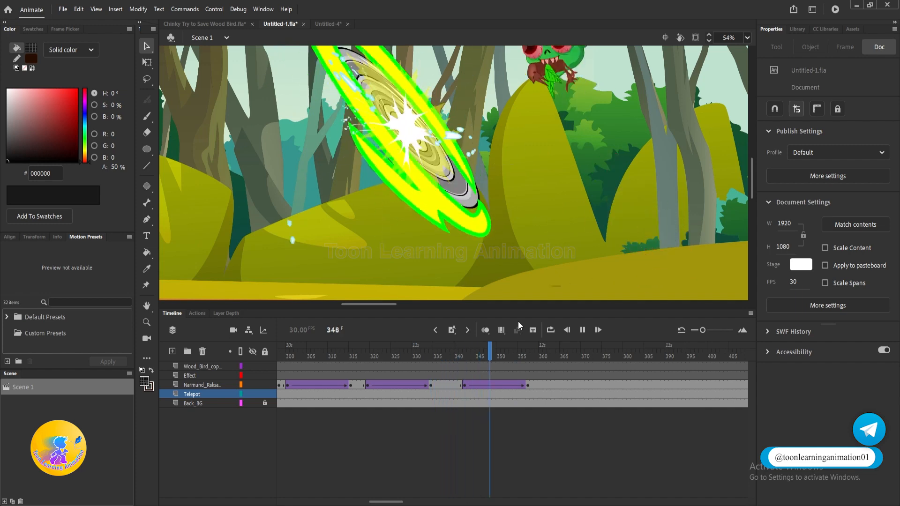
pyautogui.press('Return')
pyautogui.moveTo(472, 353); pyautogui.dragTo(517, 367)
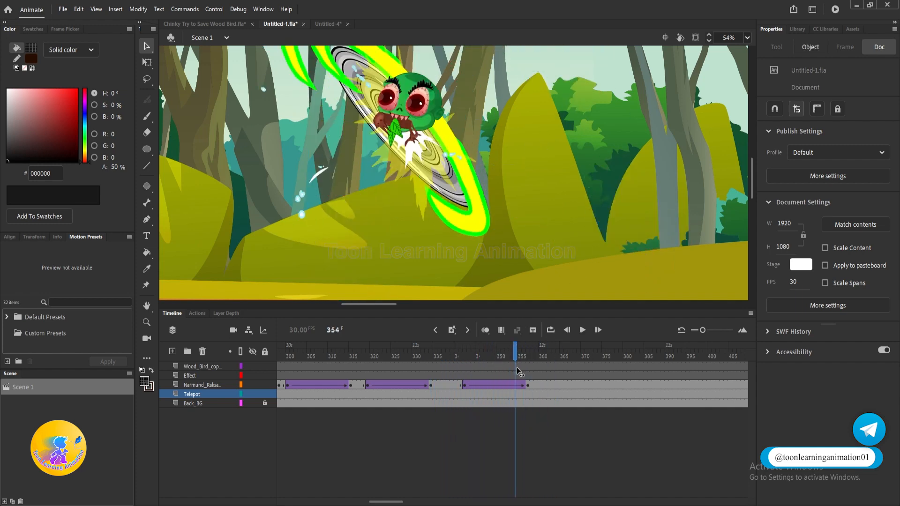
pyautogui.scroll(4, 444, 182)
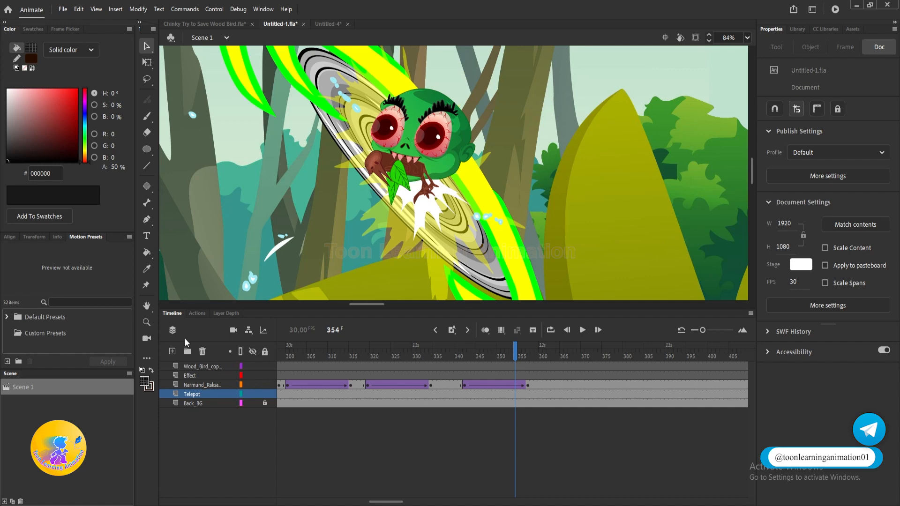
# - At frame 357, add a new layer above the monster's layer and name it Mask
pyautogui.click(528, 356)
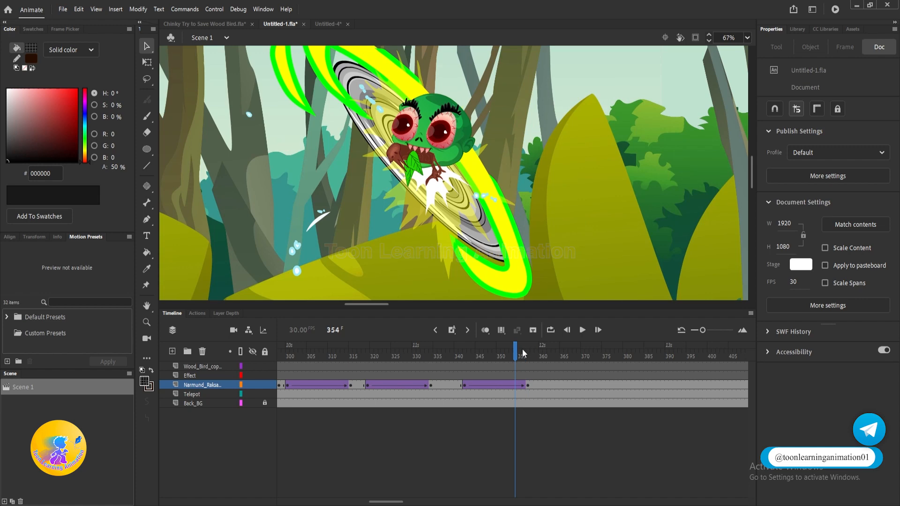
pyautogui.click(528, 356)
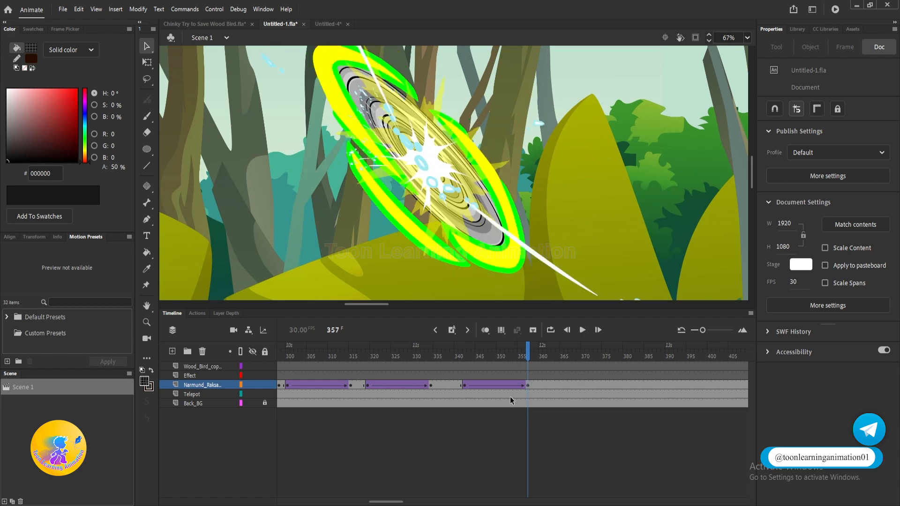
pyautogui.click(173, 352)
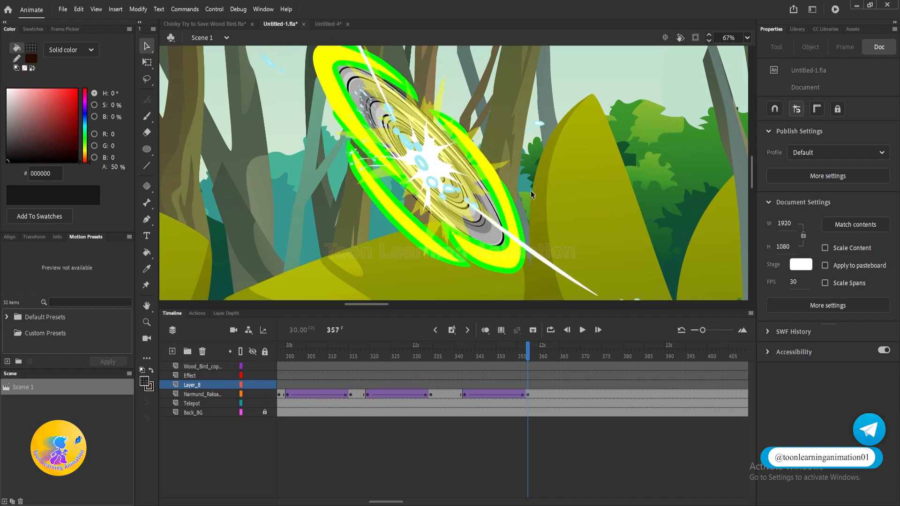
pyautogui.doubleClick(193, 385)
pyautogui.write('Mask')
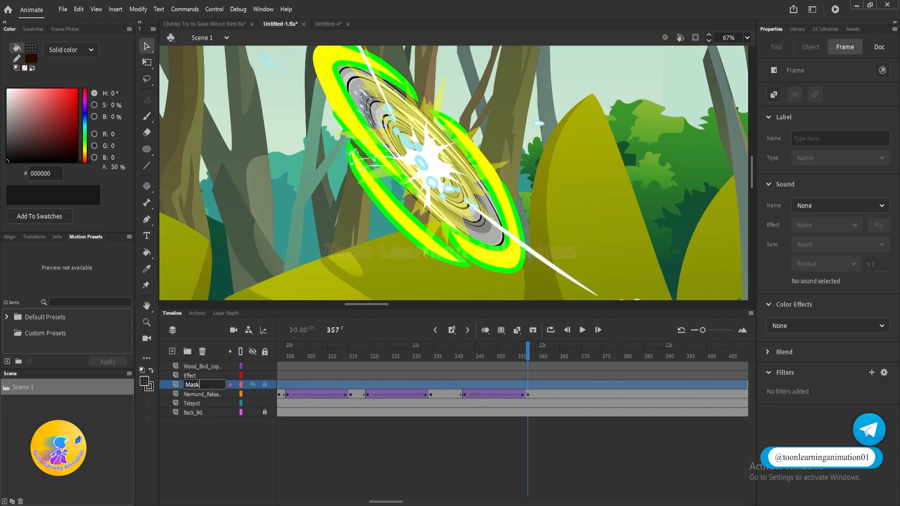
pyautogui.press('Return')
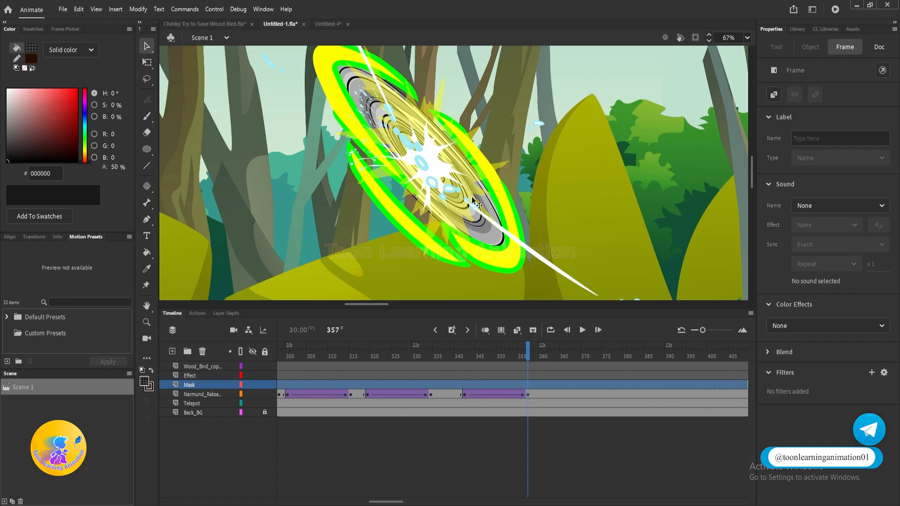
# - In a blank keyframe at frame 357 on the Mask layer, draw a wavy diagonal edge through the portal's center with the Pen tool
pyautogui.scroll(3, 437, 164)
pyautogui.scroll(-3, 438, 164)
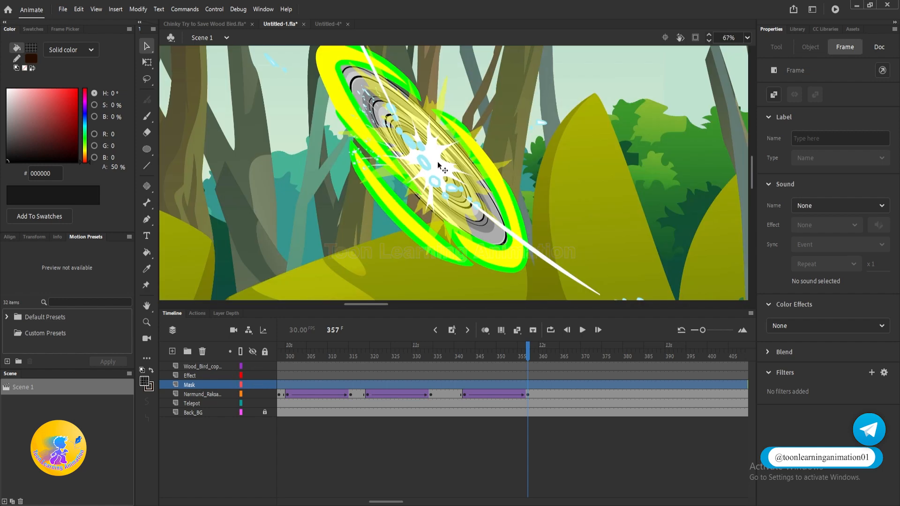
pyautogui.click(506, 351)
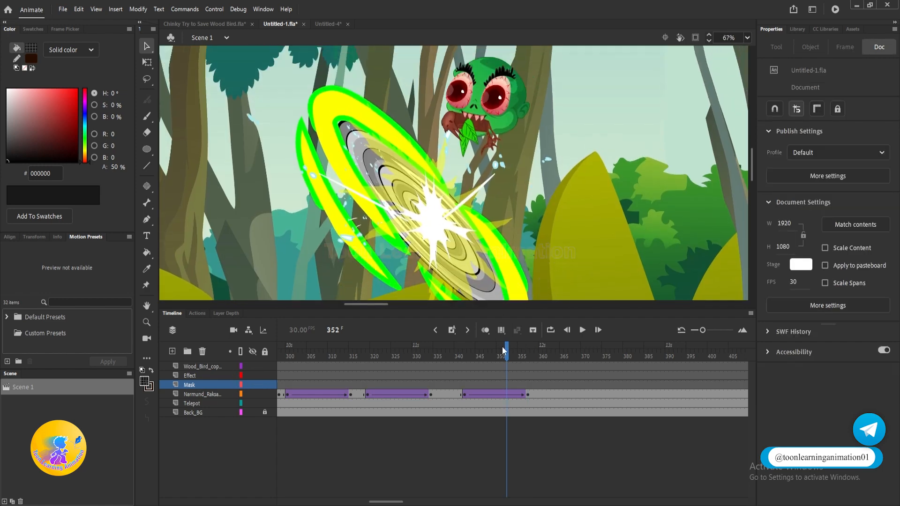
pyautogui.click(528, 352)
pyautogui.scroll(3, 460, 244)
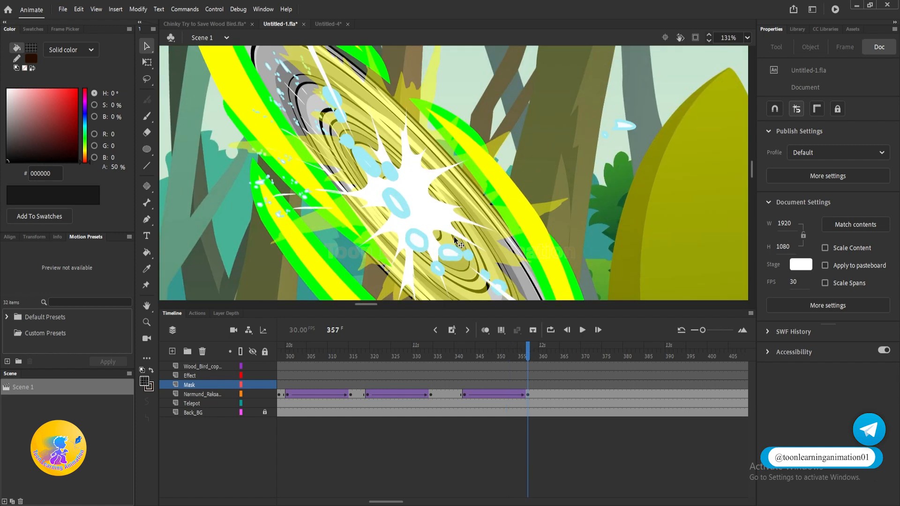
pyautogui.moveTo(421, 223); pyautogui.dragTo(427, 207)
pyautogui.press('p')
pyautogui.scroll(1, 343, 121)
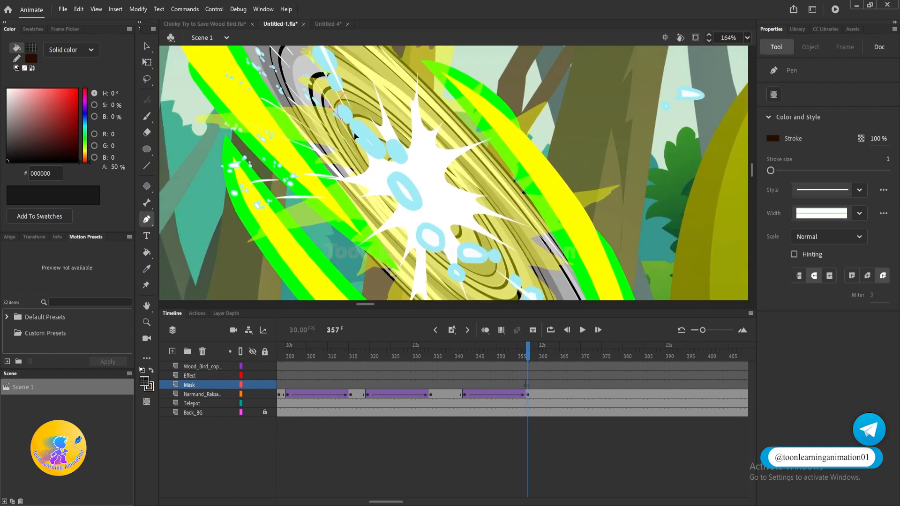
pyautogui.click(356, 135)
pyautogui.moveTo(380, 151); pyautogui.dragTo(388, 175)
pyautogui.moveTo(438, 186); pyautogui.dragTo(393, 160)
pyautogui.moveTo(413, 205); pyautogui.dragTo(428, 228)
pyautogui.press('v')
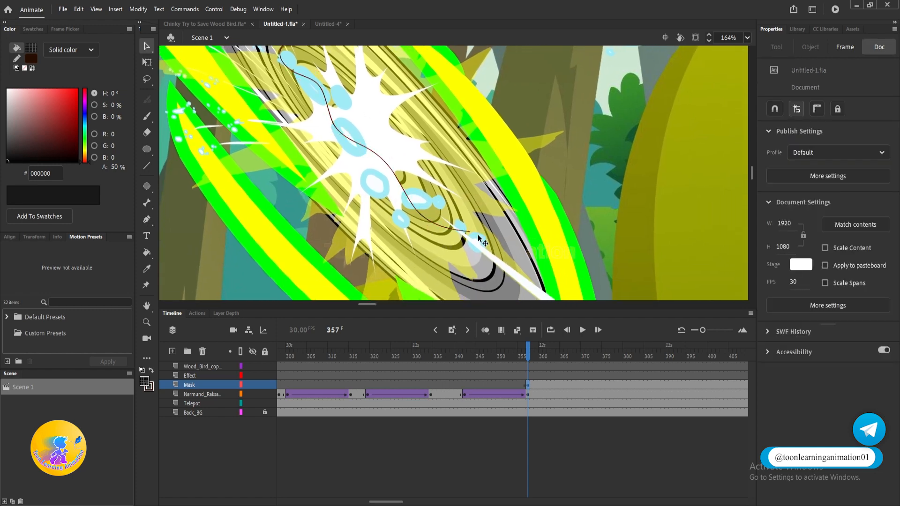
# - Continue the Pen outline around the area right of the portal and close it at the start of the wavy edge
pyautogui.scroll(-4, 478, 235)
pyautogui.press('p')
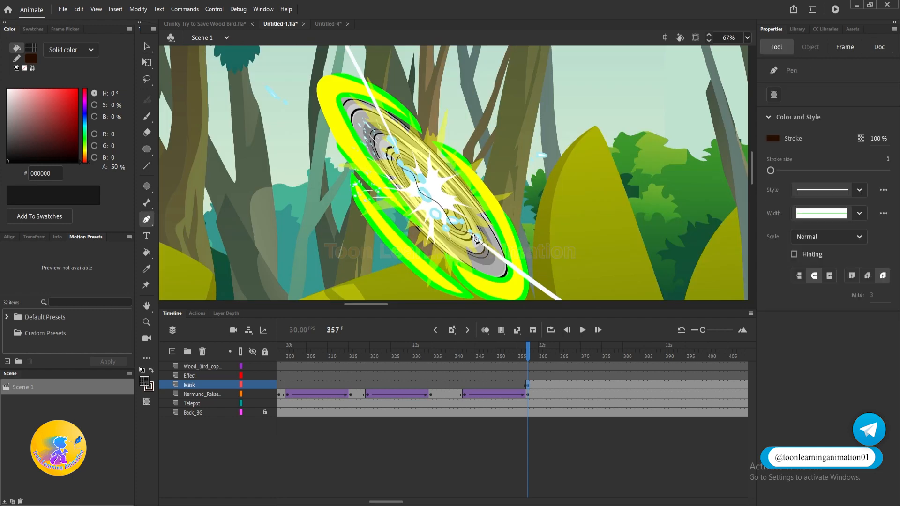
pyautogui.scroll(-2, 500, 249)
pyautogui.moveTo(566, 257); pyautogui.dragTo(534, 239)
pyautogui.moveTo(612, 236); pyautogui.dragTo(620, 227)
pyautogui.moveTo(597, 144); pyautogui.dragTo(581, 121)
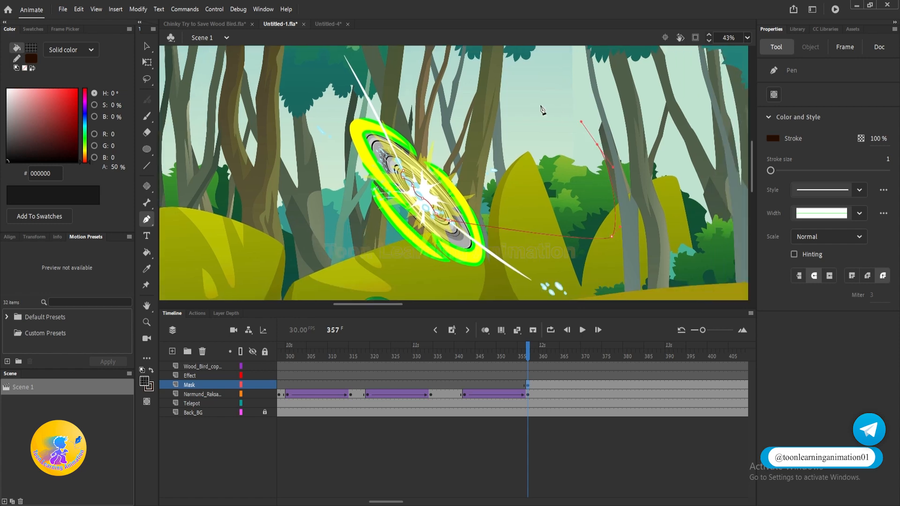
pyautogui.moveTo(447, 76); pyautogui.dragTo(441, 77)
pyautogui.click(404, 175)
# - Fill the closed mask outline and recolor the fill to fully opaque red (FF0000)
pyautogui.press('k')
pyautogui.click(475, 173)
pyautogui.press('v')
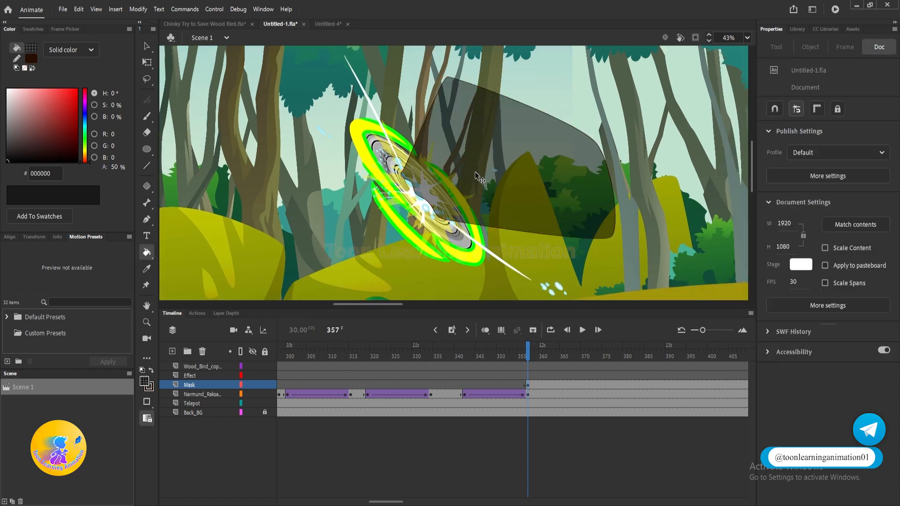
pyautogui.click(475, 172)
pyautogui.moveTo(27, 131); pyautogui.dragTo(103, 77)
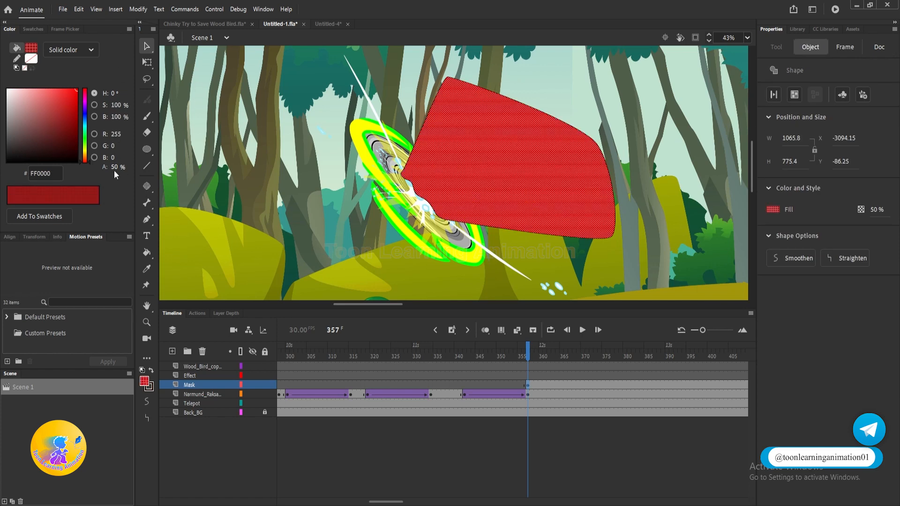
pyautogui.moveTo(114, 167); pyautogui.dragTo(776, 183)
# - Delete the dark outline stroke around the red mask shape
pyautogui.click(663, 133)
pyautogui.doubleClick(609, 163)
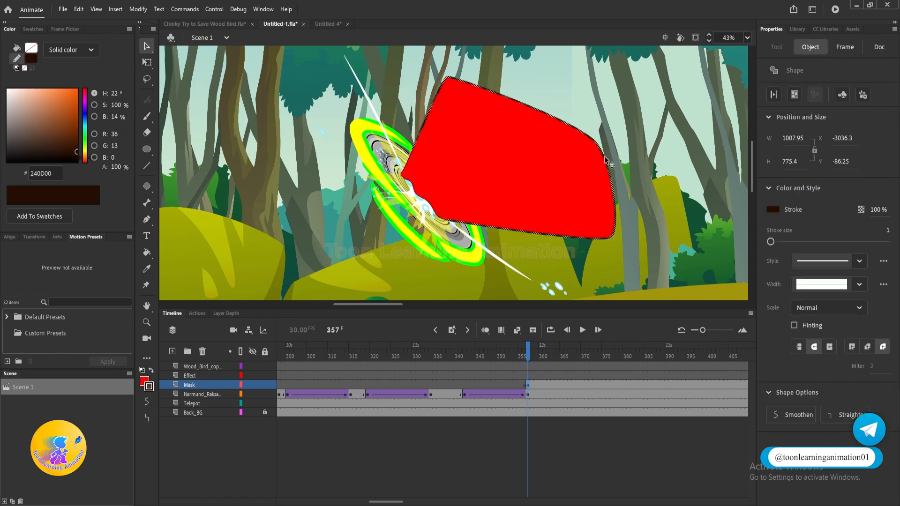
pyautogui.press('Delete')
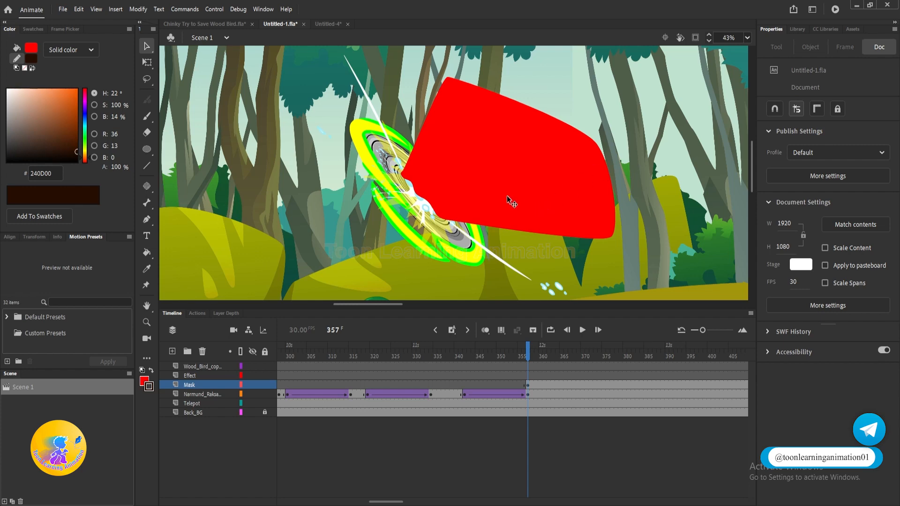
pyautogui.scroll(1, 478, 199)
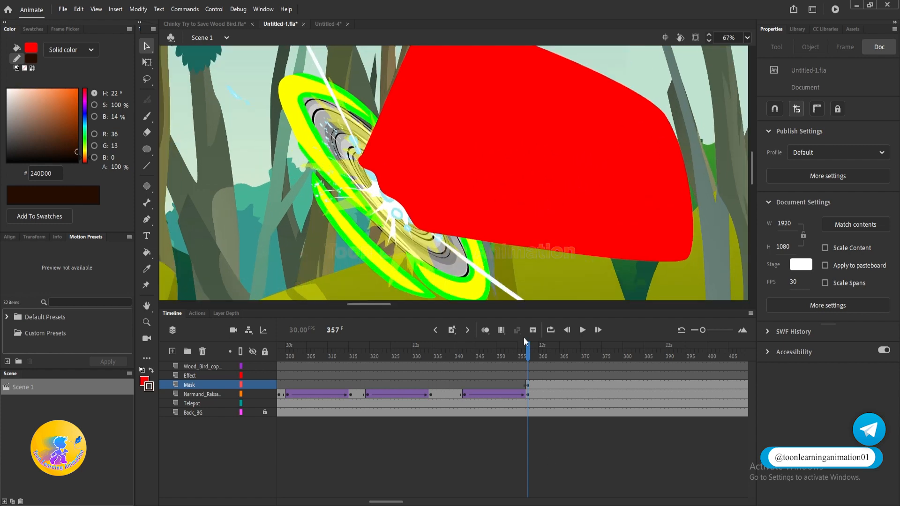
# - Turn the Mask layer into a mask for the monster's layer and review frames 353 to 356
pyautogui.click(525, 352)
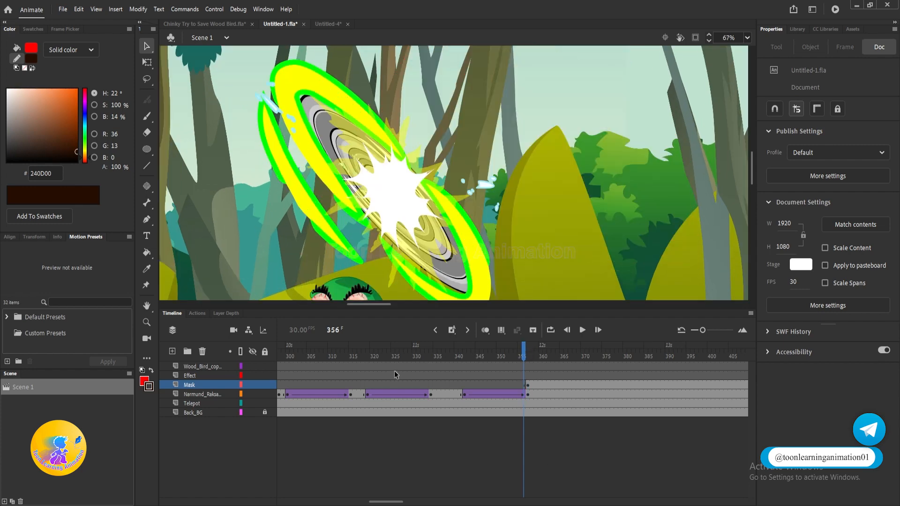
pyautogui.rightClick(193, 386)
pyautogui.click(238, 285)
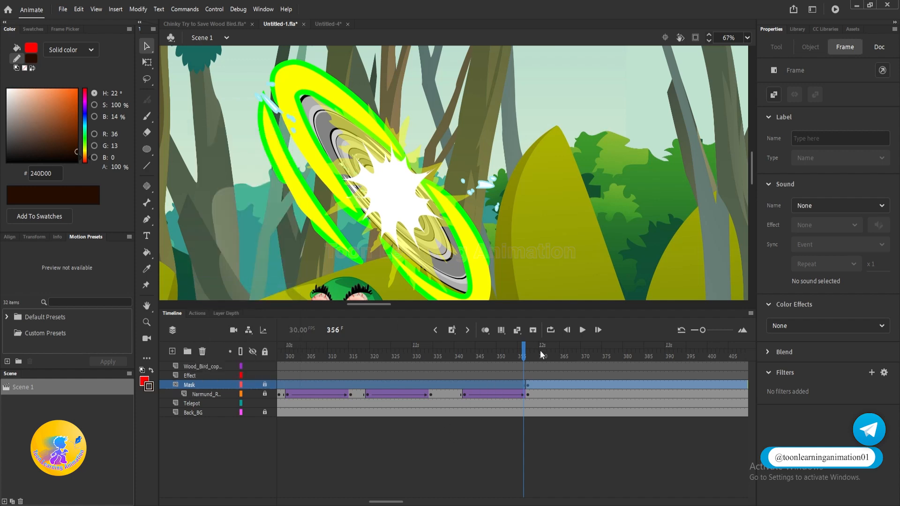
pyautogui.moveTo(540, 355); pyautogui.dragTo(516, 358)
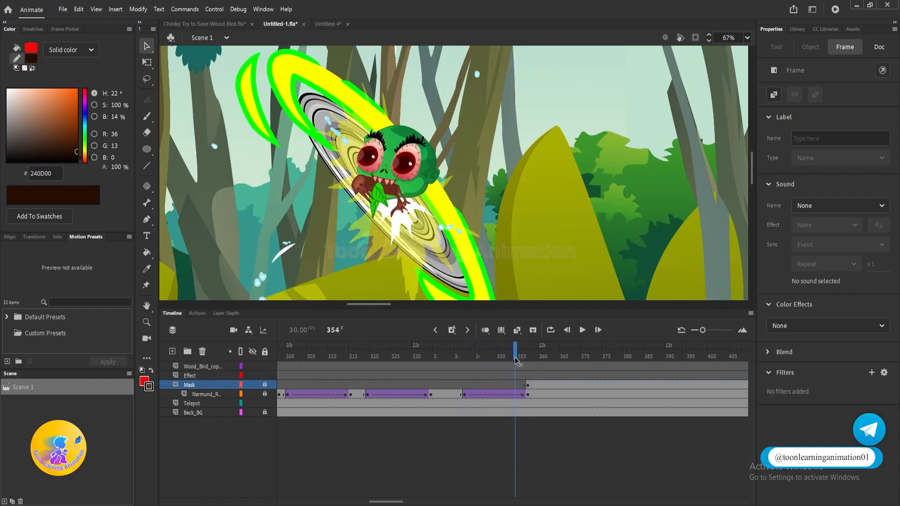
pyautogui.click(405, 173)
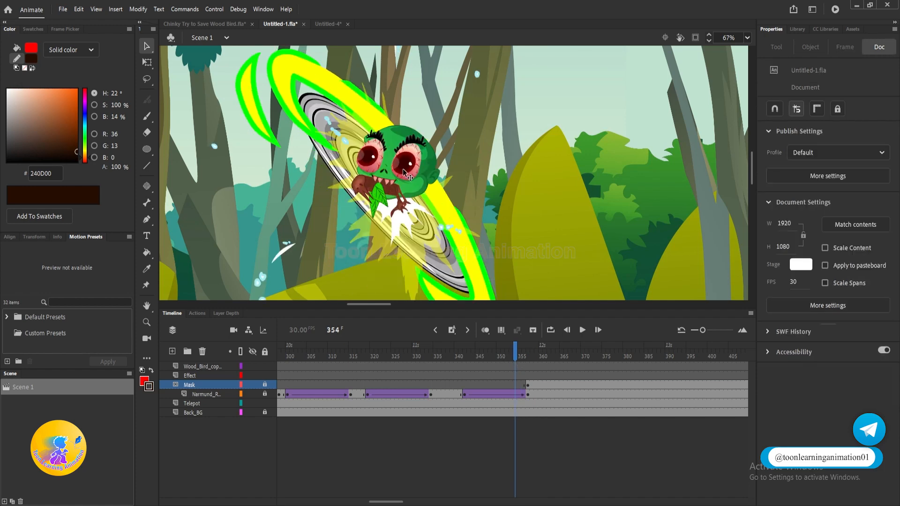
pyautogui.moveTo(516, 356); pyautogui.dragTo(514, 356)
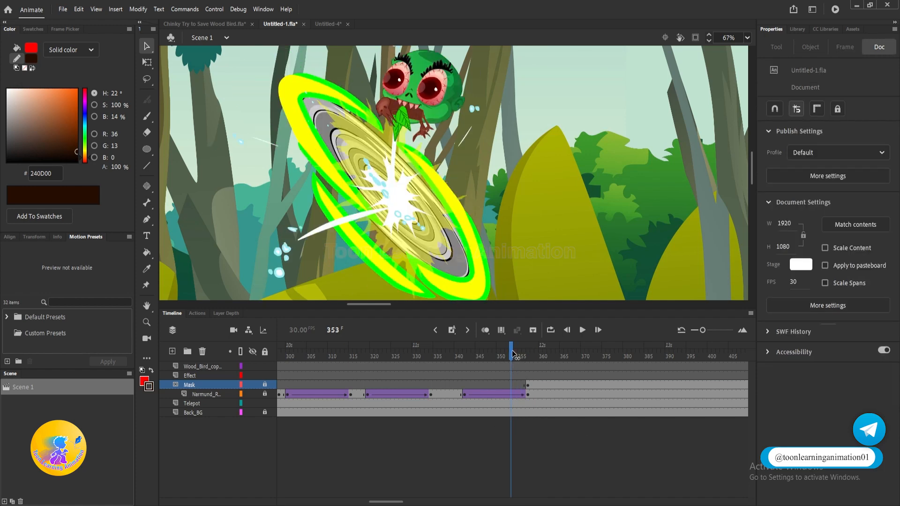
# - Extend the third jump's tween to frame 362 and shift the Mask layer's keyframe to frame 359
pyautogui.click(515, 385)
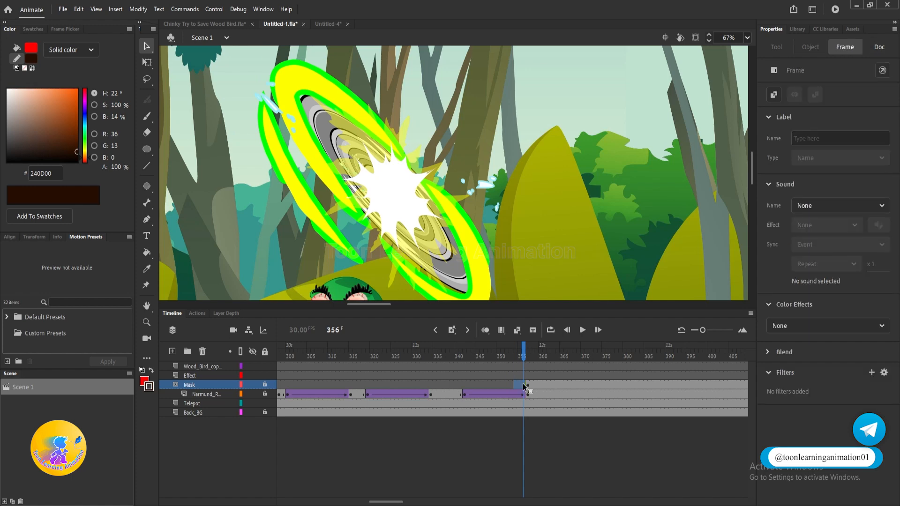
pyautogui.moveTo(515, 357); pyautogui.dragTo(489, 429)
pyautogui.press('F5')
pyautogui.moveTo(492, 350); pyautogui.dragTo(552, 369)
pyautogui.click(541, 267)
pyautogui.moveTo(417, 281); pyautogui.dragTo(543, 160)
pyautogui.scroll(-3, 532, 217)
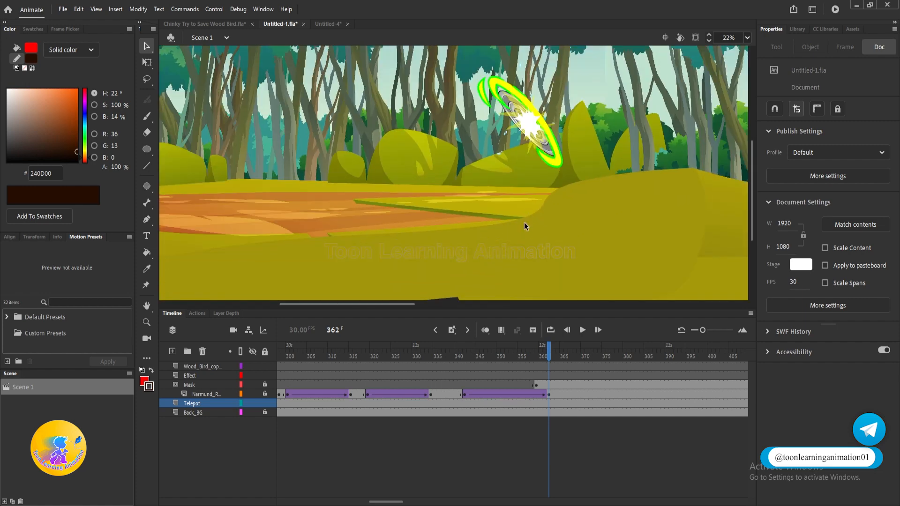
# - With the Mask hidden and the monster's layer unlocked, raise the monster at frame 362 to about X -3366, Y 597, and check frame 356
pyautogui.click(256, 393)
pyautogui.moveTo(512, 197); pyautogui.dragTo(501, 169)
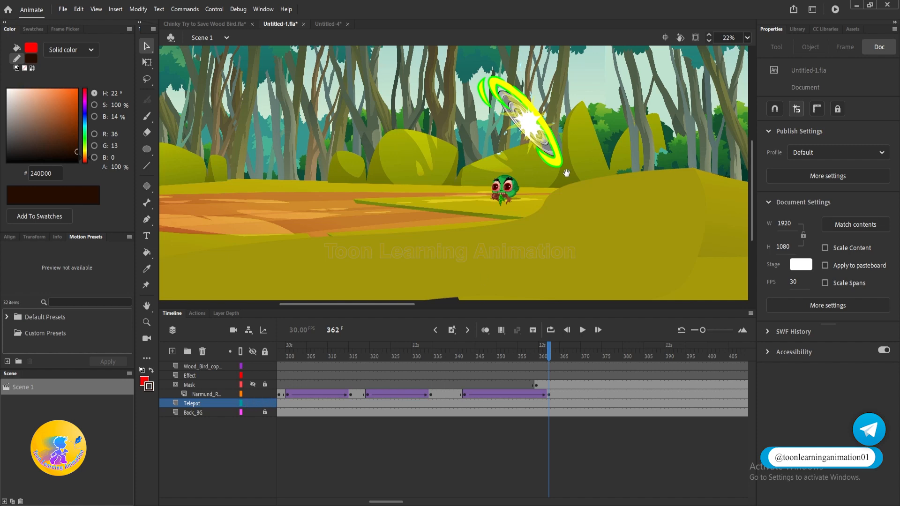
pyautogui.moveTo(566, 174); pyautogui.dragTo(501, 221)
pyautogui.scroll(2, 474, 183)
pyautogui.click(392, 219)
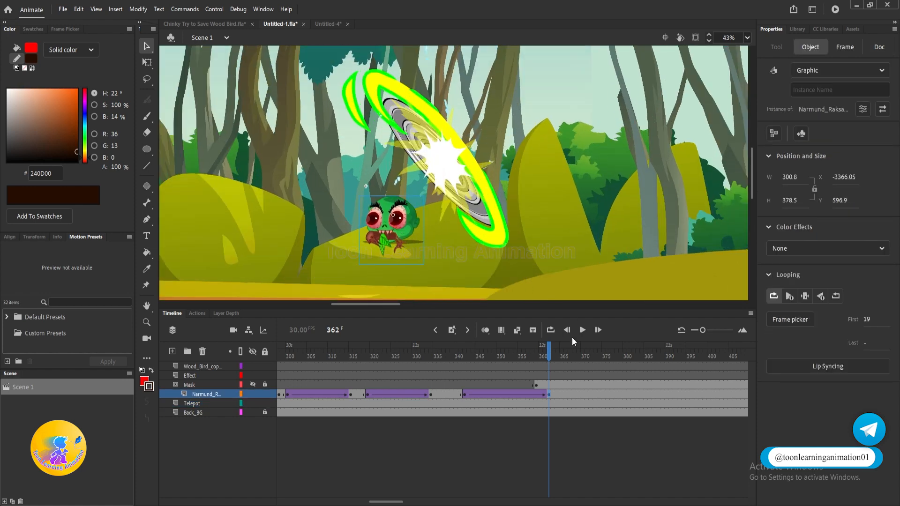
pyautogui.click(265, 394)
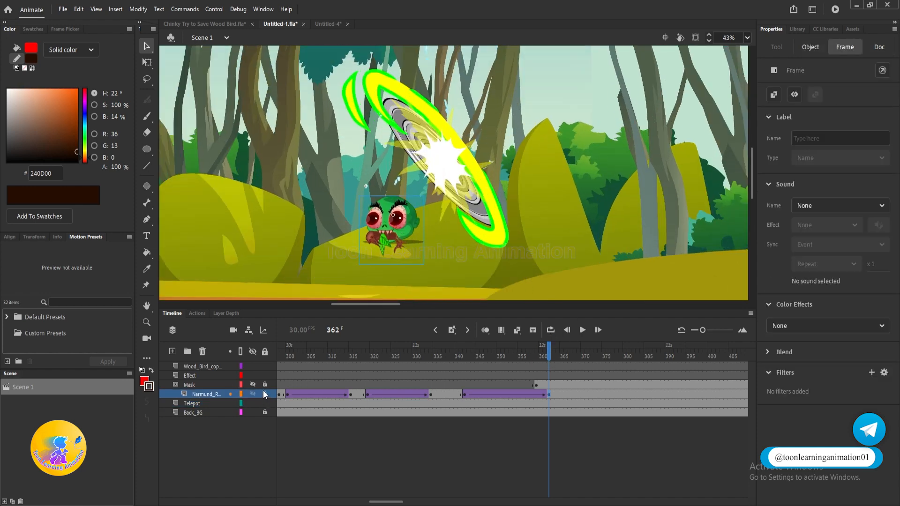
pyautogui.moveTo(537, 355); pyautogui.dragTo(526, 365)
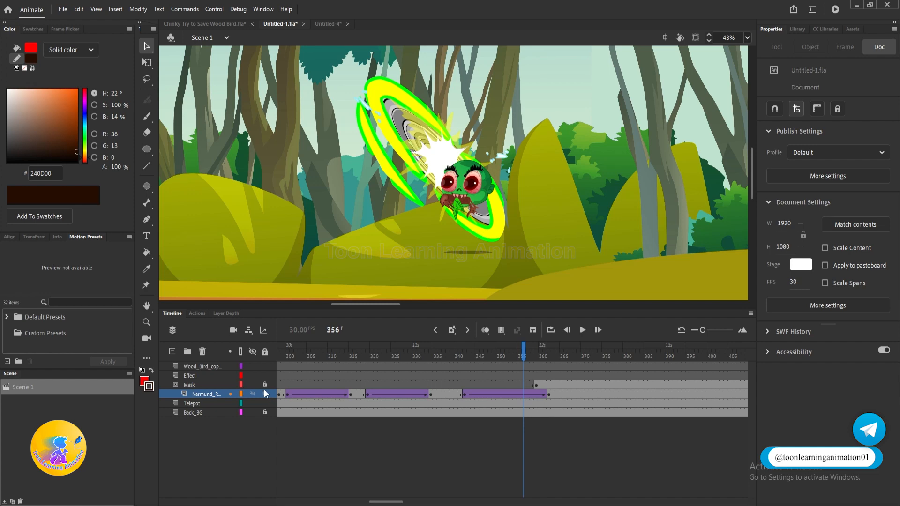
# - With the Mask hidden, raise the monster at frame 362 to X -3457.25, Y 356, checking its position at frame 356
pyautogui.click(252, 382)
pyautogui.moveTo(530, 170); pyautogui.dragTo(562, 107)
pyautogui.click(549, 354)
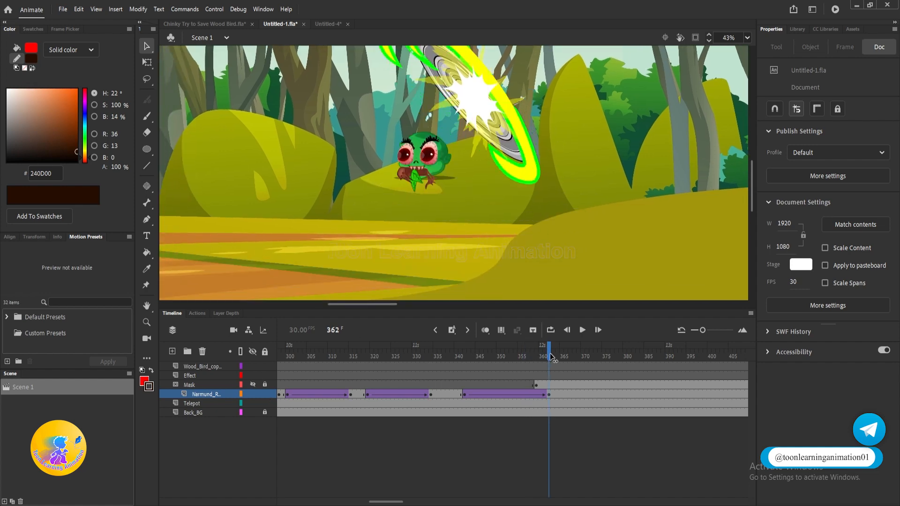
pyautogui.moveTo(429, 174); pyautogui.dragTo(422, 137)
pyautogui.moveTo(585, 201); pyautogui.dragTo(562, 257)
pyautogui.moveTo(551, 357); pyautogui.dragTo(525, 361)
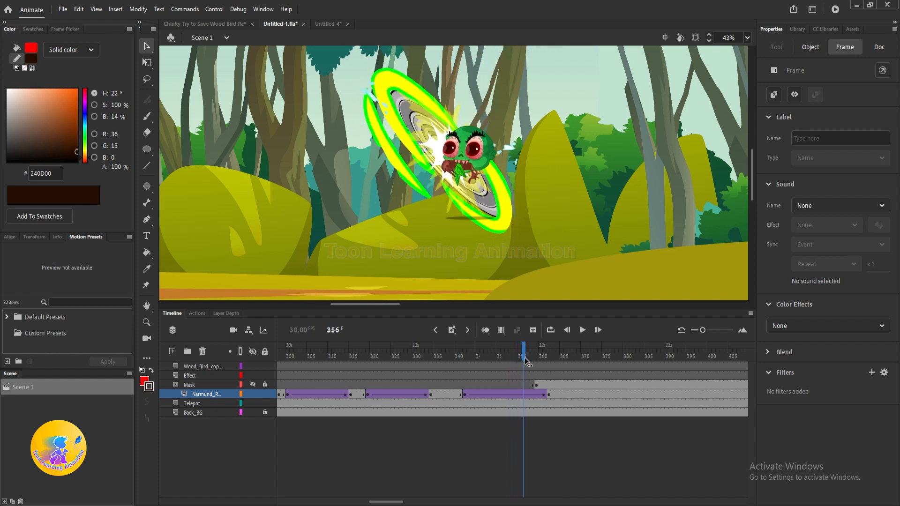
pyautogui.click(548, 354)
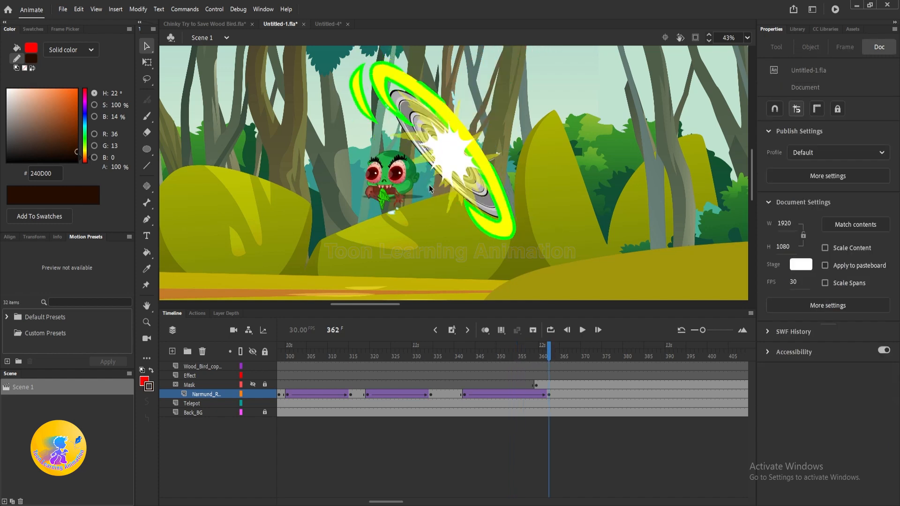
pyautogui.moveTo(417, 184); pyautogui.dragTo(406, 172)
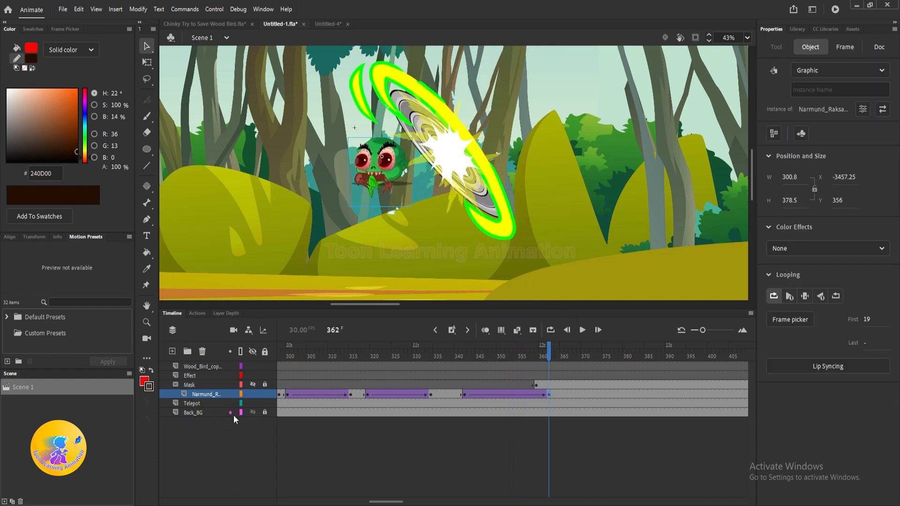
# - Lock the monster's layer, show the Mask again and play back the third jump into the portal
pyautogui.click(265, 394)
pyautogui.click(252, 384)
pyautogui.scroll(2, 378, 265)
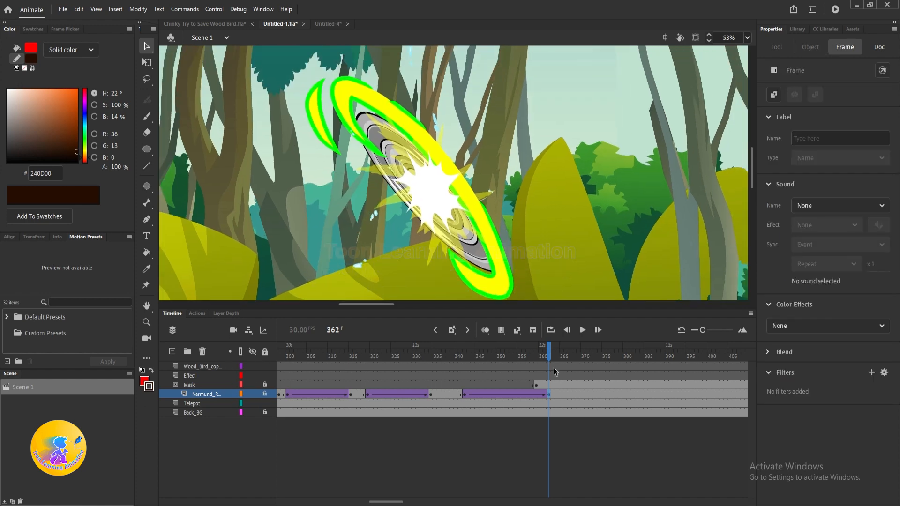
pyautogui.click(492, 347)
pyautogui.press('Return')
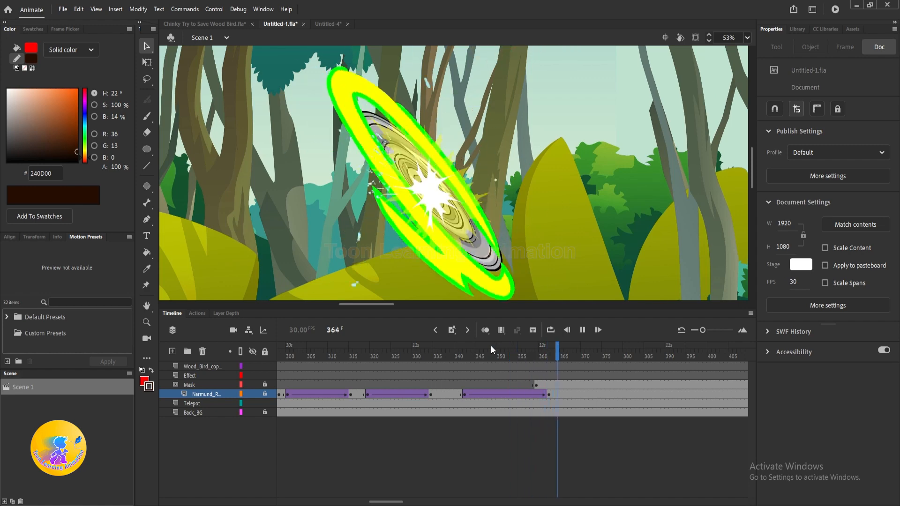
pyautogui.press('Return')
# - Remove empty frames from the Mask layer so its keyframe starts at frame 355, and play back the result
pyautogui.moveTo(522, 354)
pyautogui.mouseDown()
pyautogui.moveTo(503, 356)
pyautogui.moveTo(537, 357)
pyautogui.moveTo(502, 355)
pyautogui.moveTo(528, 365)
pyautogui.moveTo(519, 362)
pyautogui.moveTo(536, 374)
pyautogui.moveTo(520, 368)
pyautogui.moveTo(534, 385)
pyautogui.moveTo(517, 355)
pyautogui.moveTo(527, 360)
pyautogui.mouseUp()
pyautogui.click(522, 384)
pyautogui.hotkey('shift', 'F5')
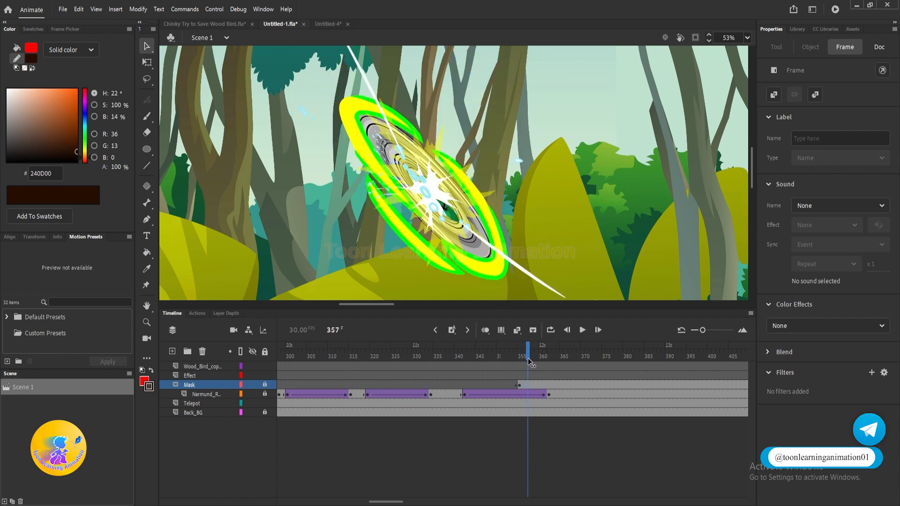
pyautogui.press('Return')
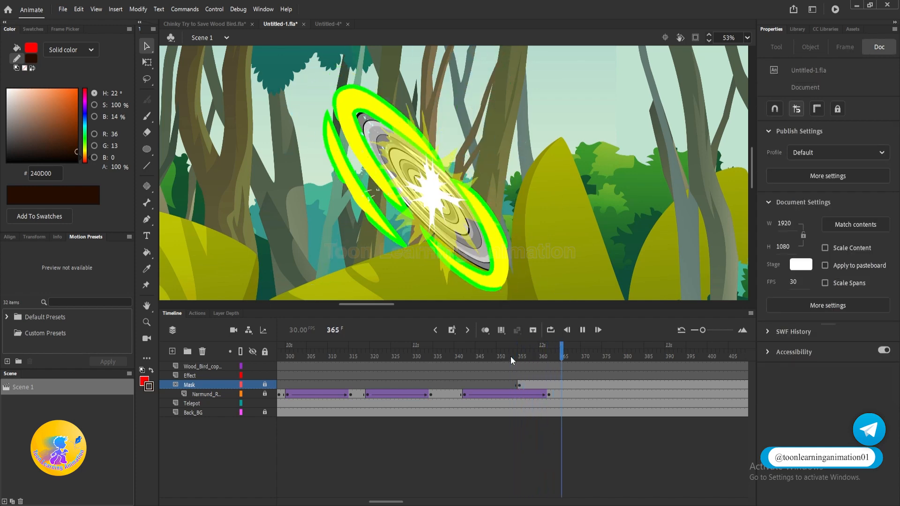
pyautogui.press('Return')
# - Replay the third jump from around frame 339 and scrub up to frame 354 to check when the mask takes effect
pyautogui.scroll(-3, 497, 204)
pyautogui.moveTo(545, 233); pyautogui.dragTo(534, 221)
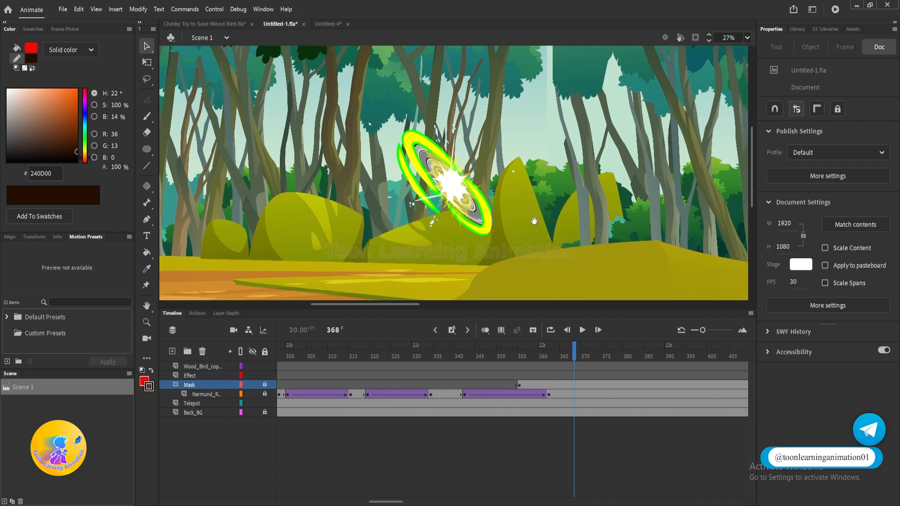
pyautogui.click(456, 347)
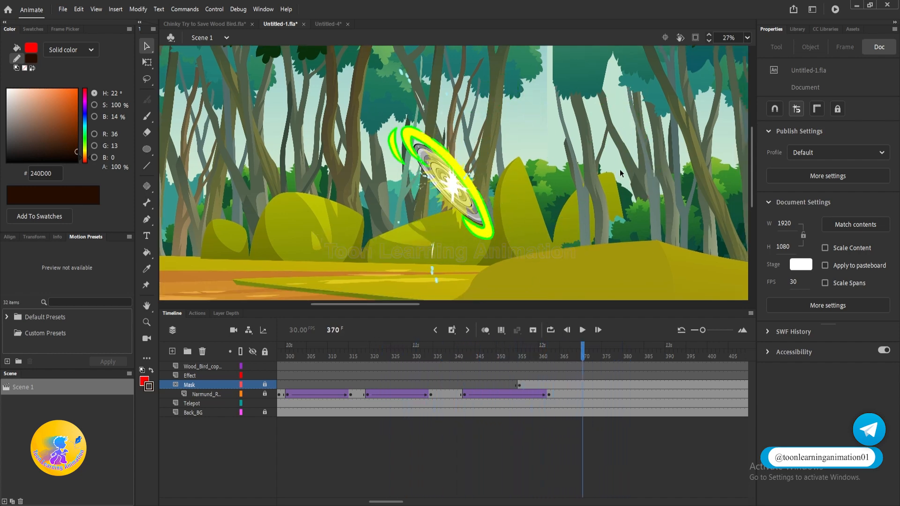
pyautogui.scroll(3, 432, 191)
pyautogui.click(453, 347)
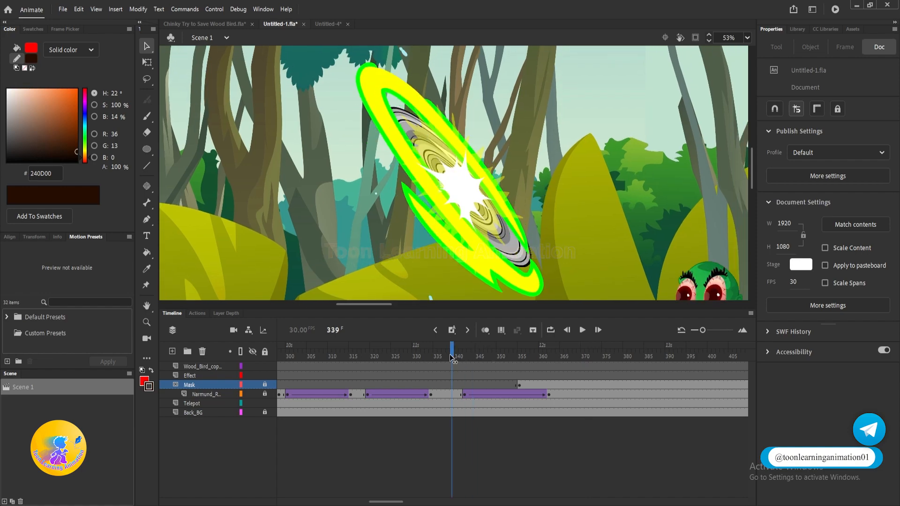
pyautogui.press('Return')
pyautogui.moveTo(451, 353); pyautogui.dragTo(506, 361)
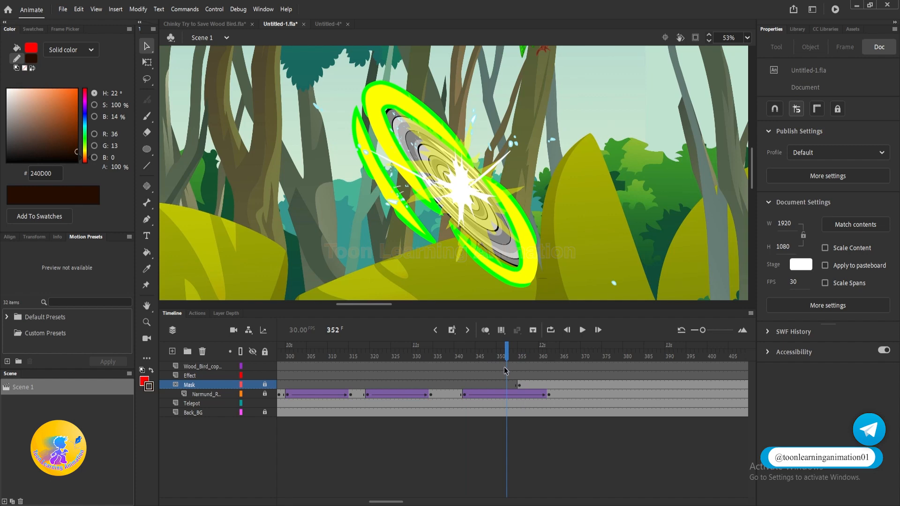
pyautogui.moveTo(505, 367); pyautogui.dragTo(516, 385)
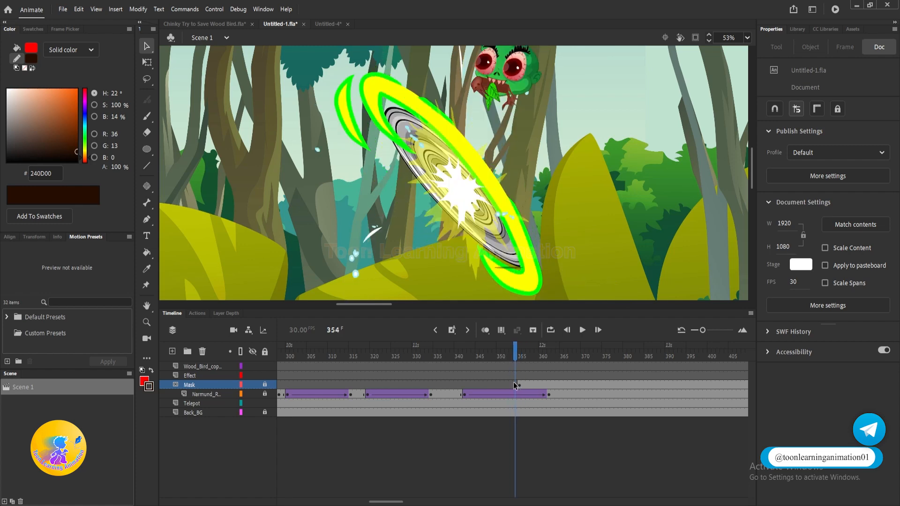
# - Examine the monster head and its position relative to the portal closely at frame 354
pyautogui.scroll(5, 506, 159)
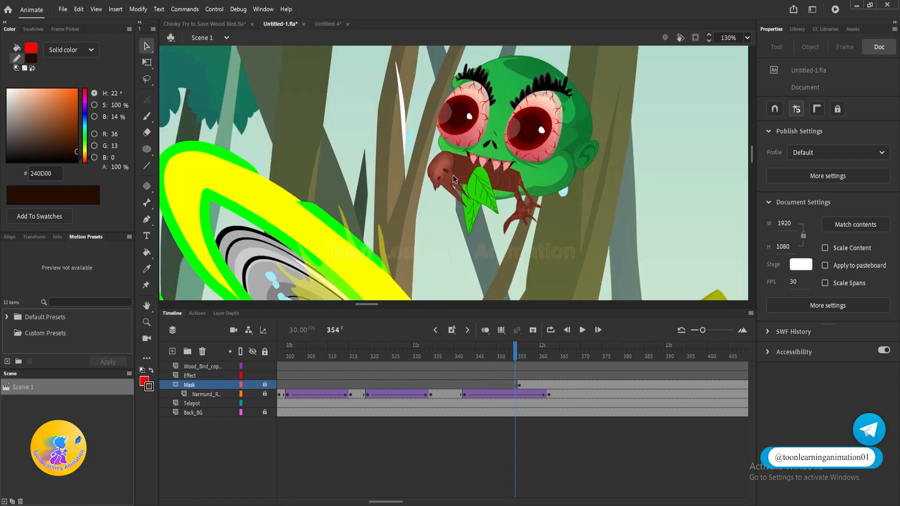
pyautogui.scroll(-2, 468, 215)
pyautogui.scroll(4, 474, 196)
pyautogui.scroll(-4, 483, 183)
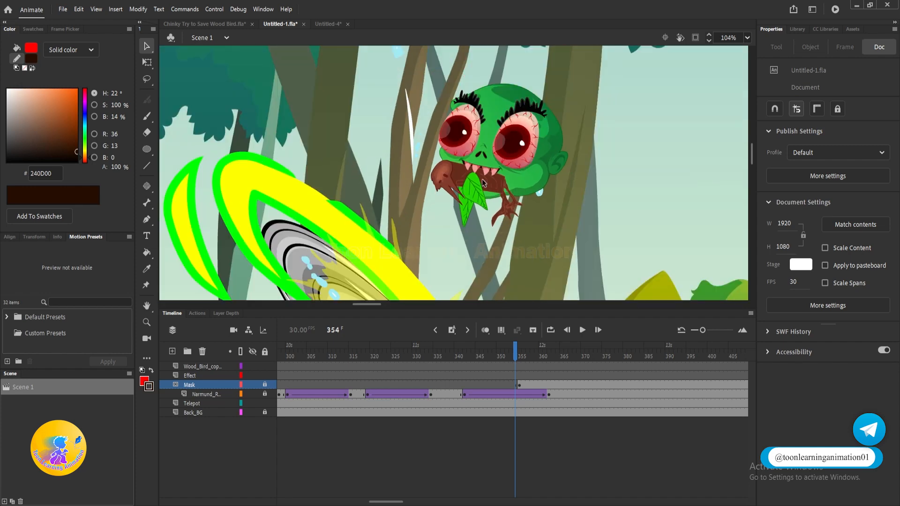
pyautogui.moveTo(539, 199); pyautogui.dragTo(526, 153)
pyautogui.scroll(-3, 474, 133)
pyautogui.moveTo(573, 184); pyautogui.dragTo(554, 132)
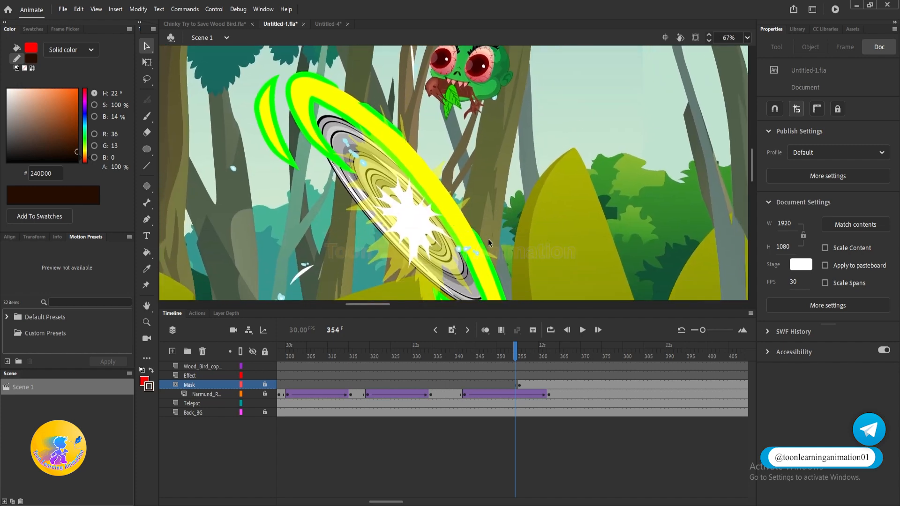
pyautogui.moveTo(488, 239); pyautogui.dragTo(468, 217)
pyautogui.scroll(-1, 502, 172)
pyautogui.moveTo(502, 172); pyautogui.dragTo(497, 203)
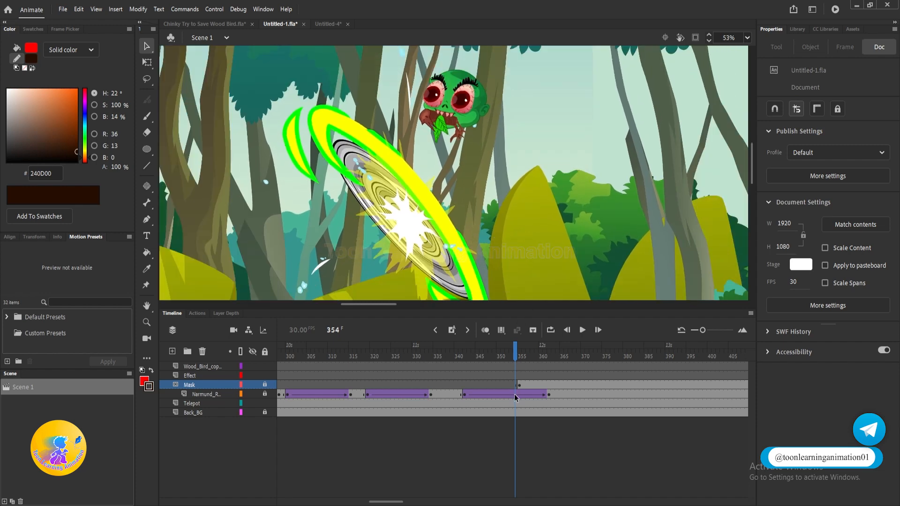
# - Insert keyframes at frames 349 and 356 within the monster's third jump tween
pyautogui.click(515, 395)
pyautogui.click(508, 394)
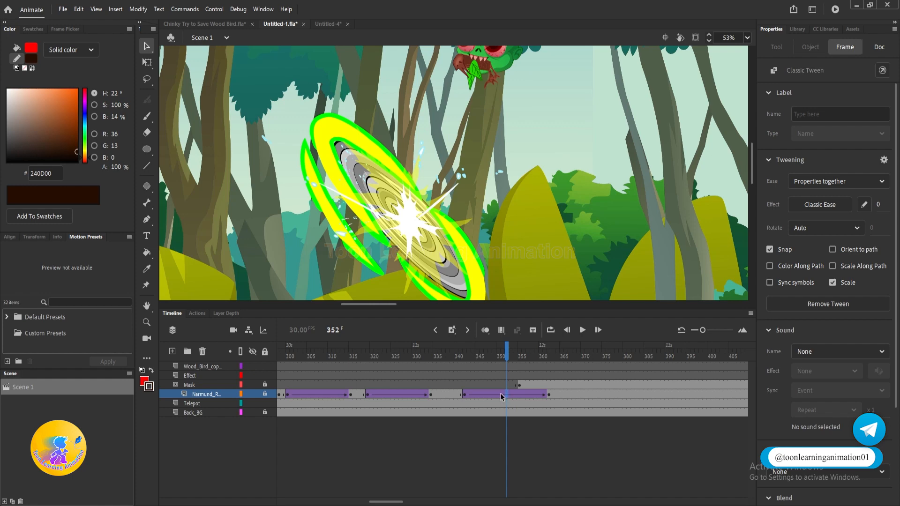
pyautogui.click(495, 394)
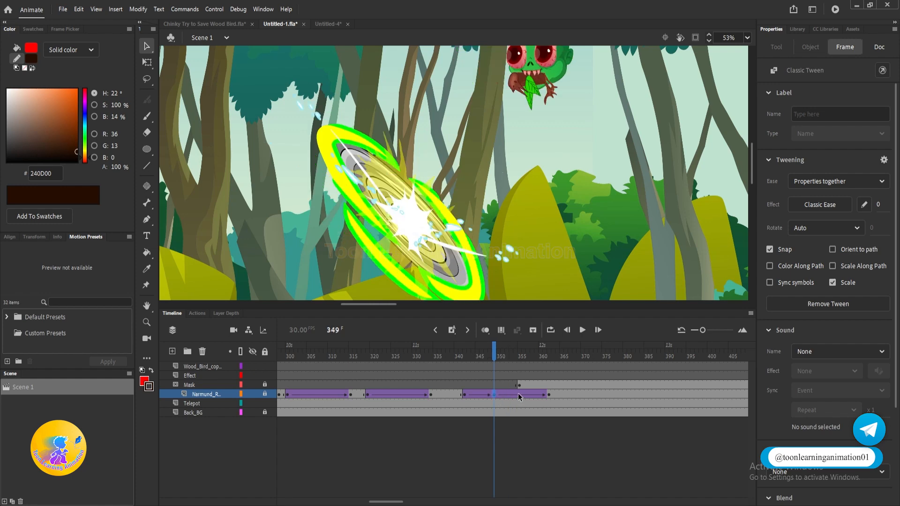
pyautogui.click(516, 394)
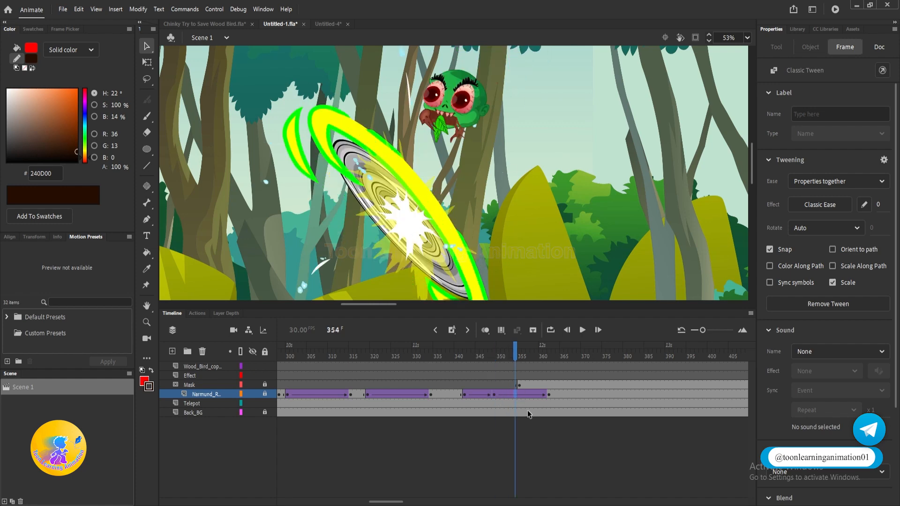
pyautogui.click(524, 394)
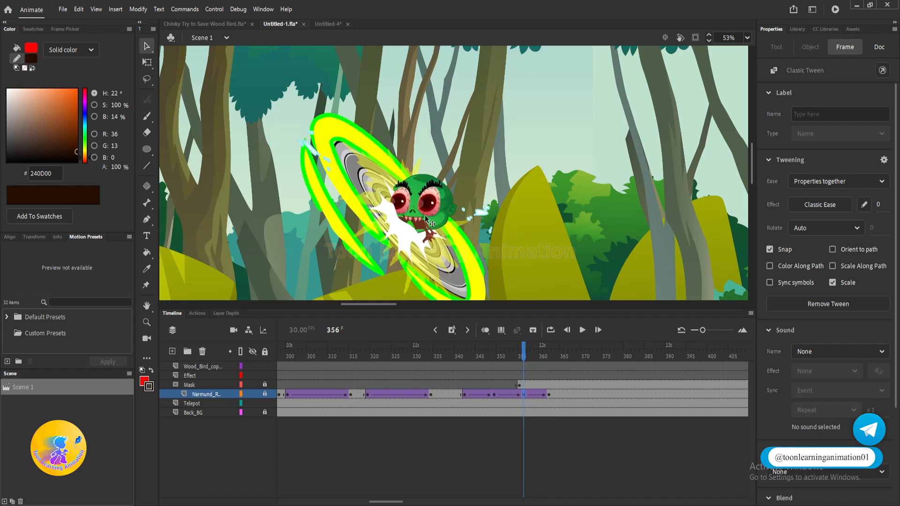
# - Unlock the monster's layer, hide the Mask and select the monster's keyframe at frame 356
pyautogui.click(432, 201)
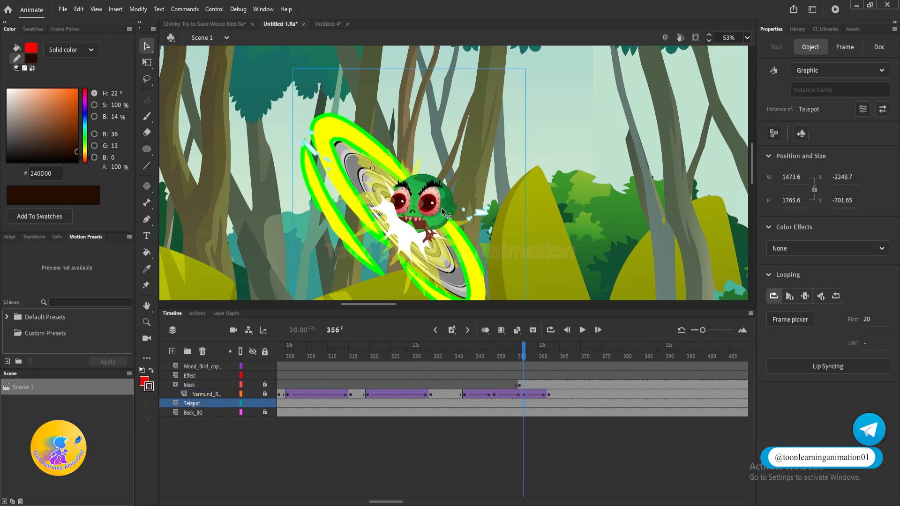
pyautogui.click(265, 395)
pyautogui.click(258, 383)
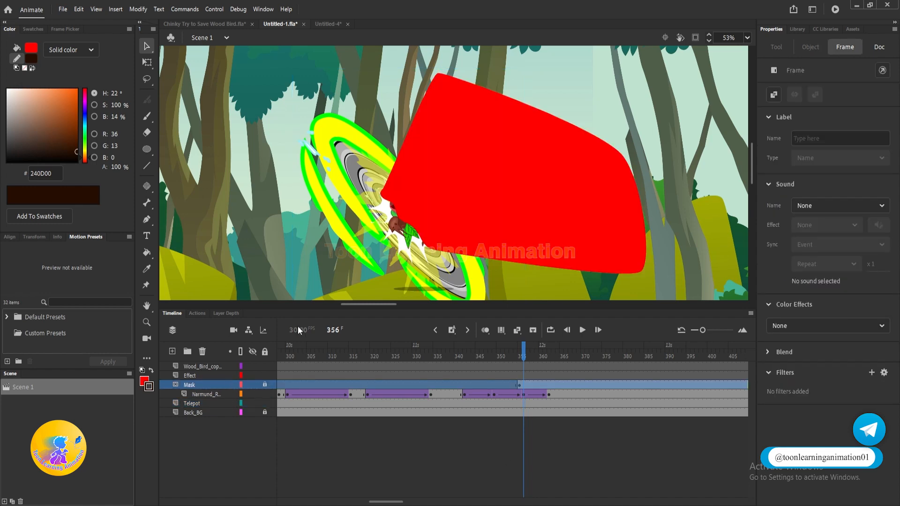
pyautogui.click(254, 384)
pyautogui.click(428, 206)
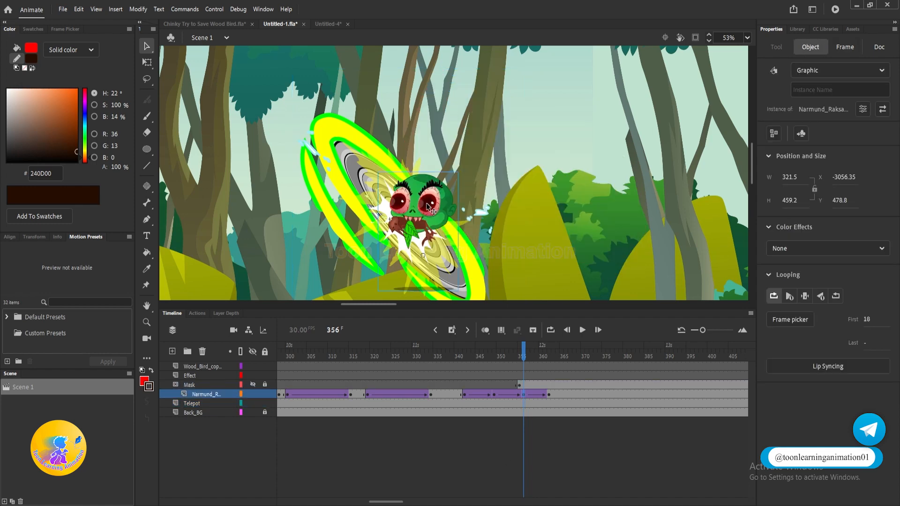
pyautogui.click(524, 395)
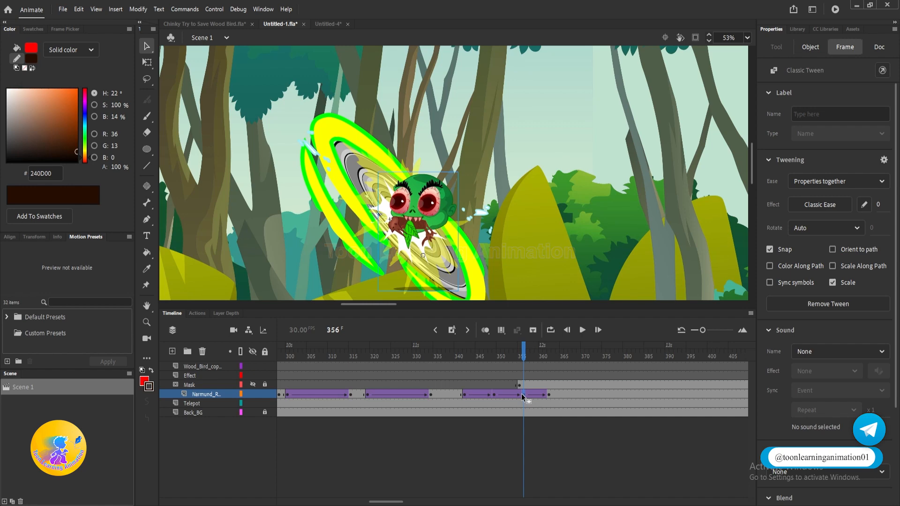
# - Collapse the unneeded frame property sections and add a Bevel filter to the monster's keyframe at frame 356
pyautogui.scroll(-3, 824, 400)
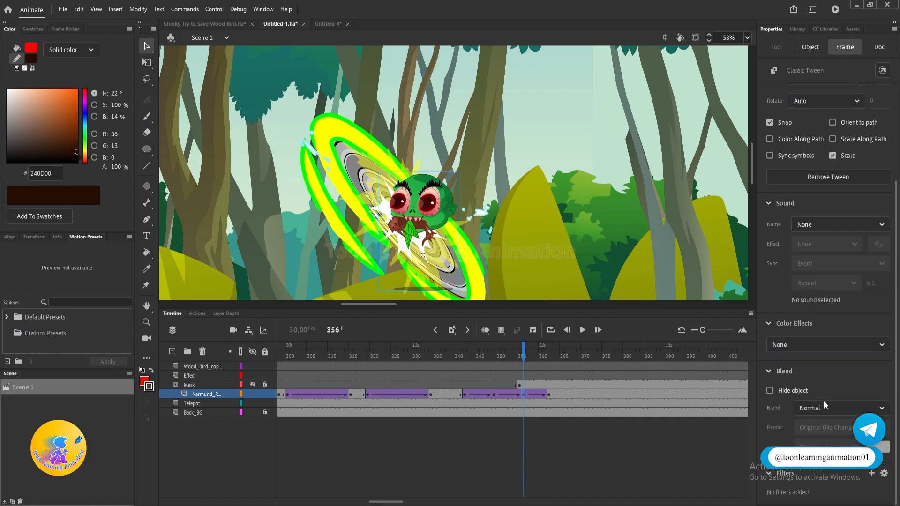
pyautogui.click(769, 372)
pyautogui.click(770, 402)
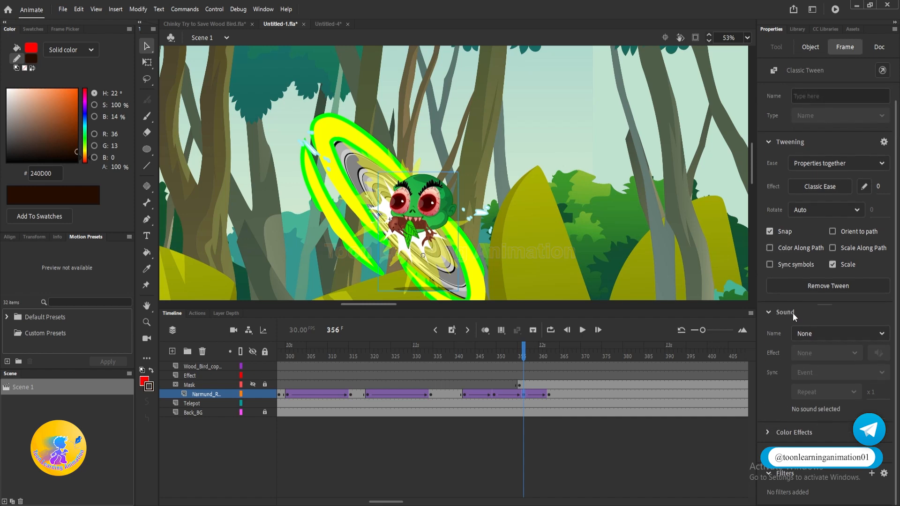
pyautogui.click(768, 312)
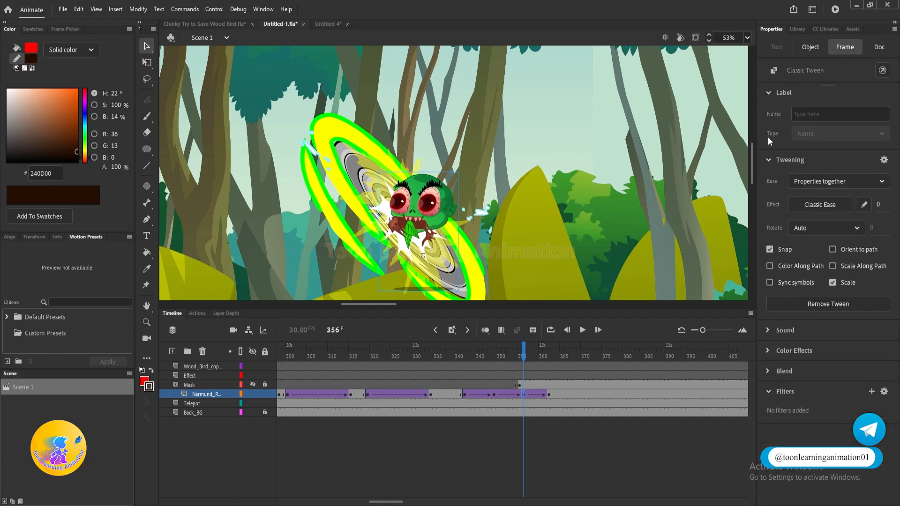
pyautogui.click(769, 160)
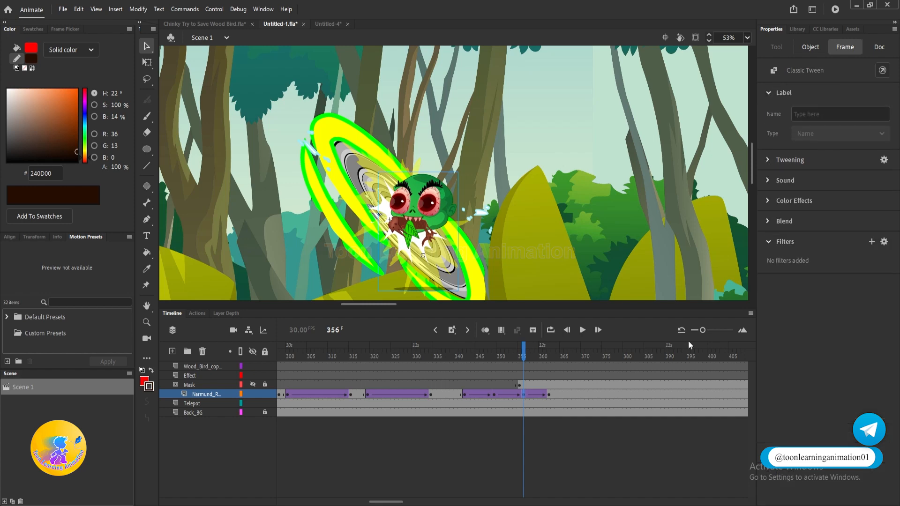
pyautogui.click(872, 242)
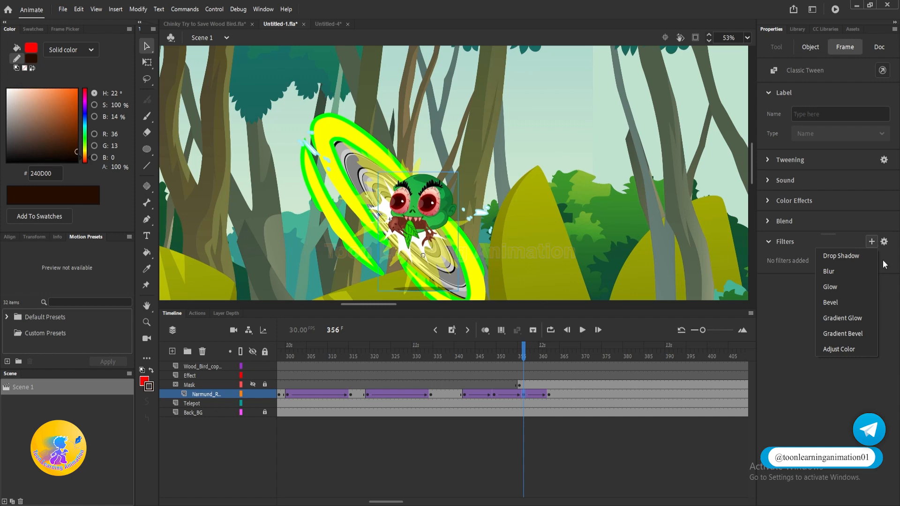
pyautogui.click(831, 303)
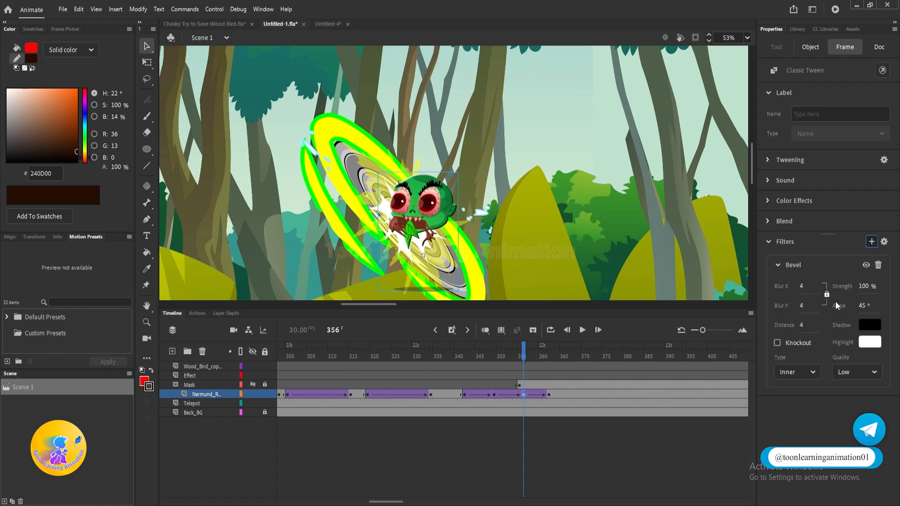
# - Set the Bevel filter's shadow color to yellow on the monster's keyframe at frame 356
pyautogui.scroll(3, 415, 217)
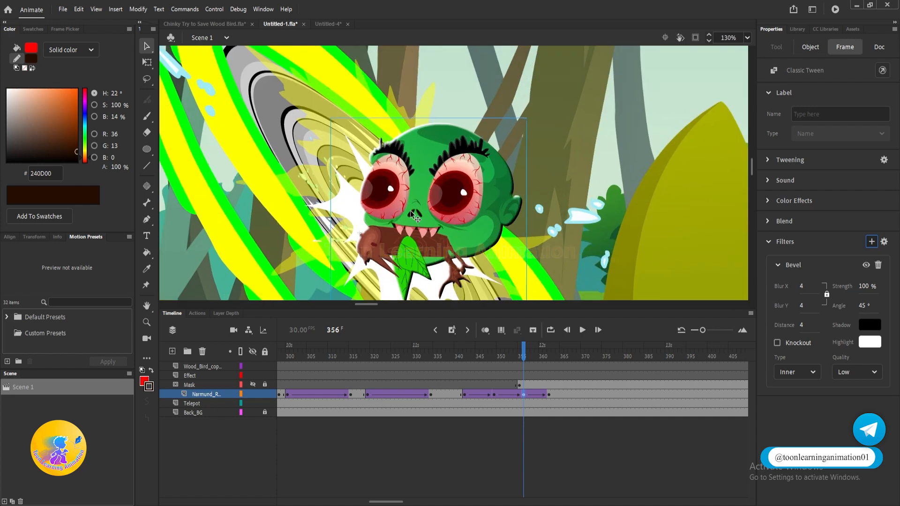
pyautogui.press('space')
pyautogui.moveTo(422, 217); pyautogui.dragTo(387, 176)
pyautogui.scroll(-3, 387, 176)
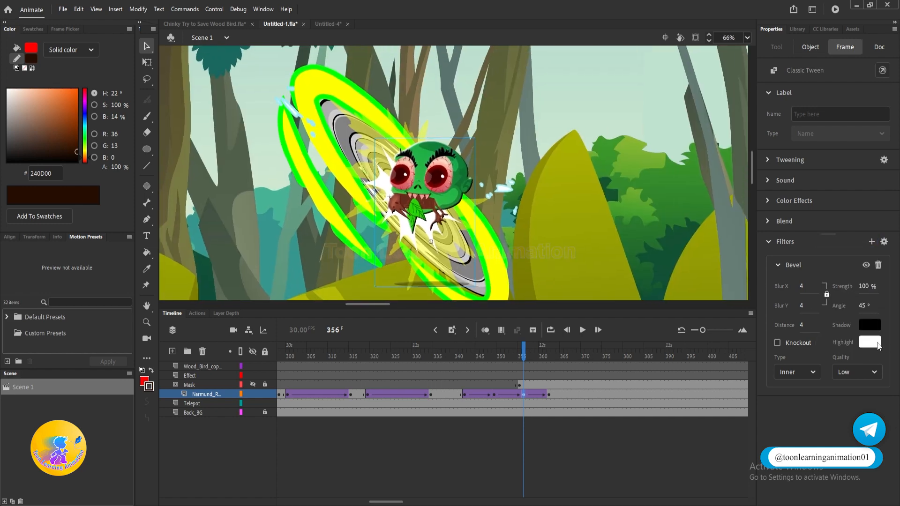
pyautogui.click(873, 342)
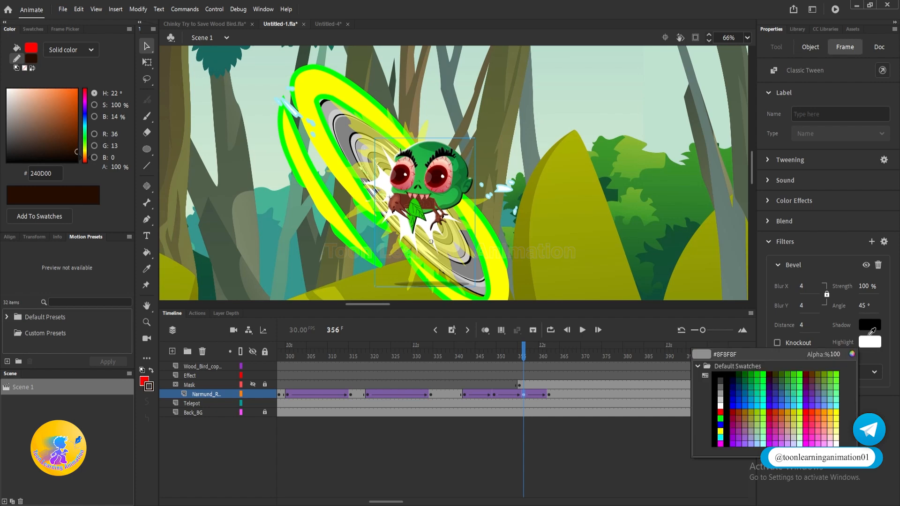
pyautogui.click(868, 346)
pyautogui.click(868, 325)
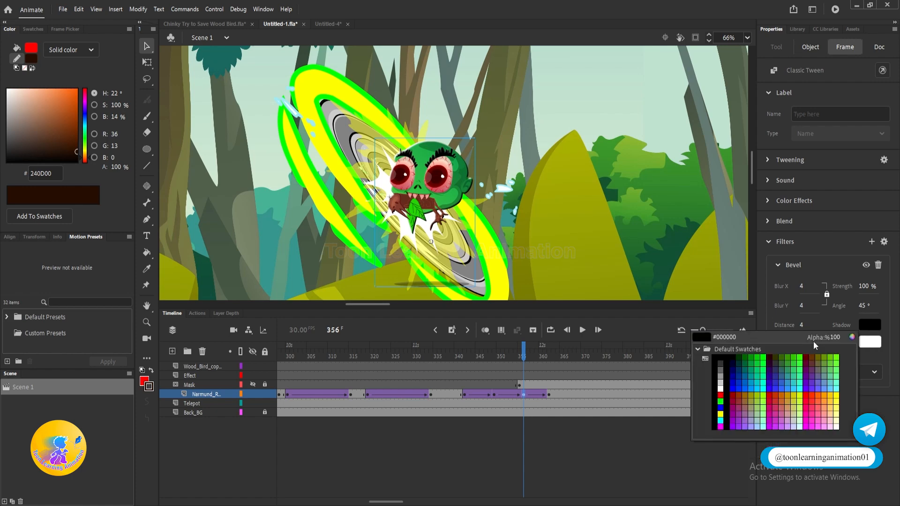
pyautogui.click(721, 412)
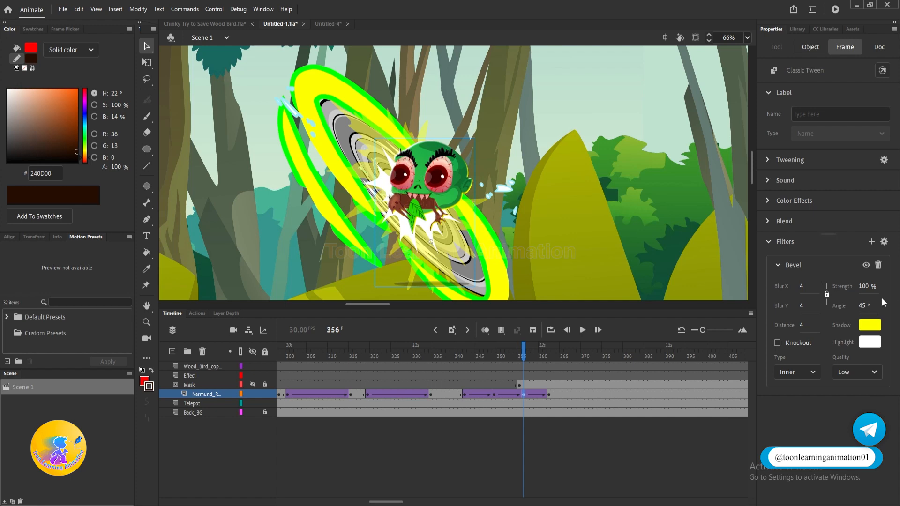
# - Set the Bevel filter's horizontal and vertical blur to 16 and its distance to 11
pyautogui.scroll(3, 396, 181)
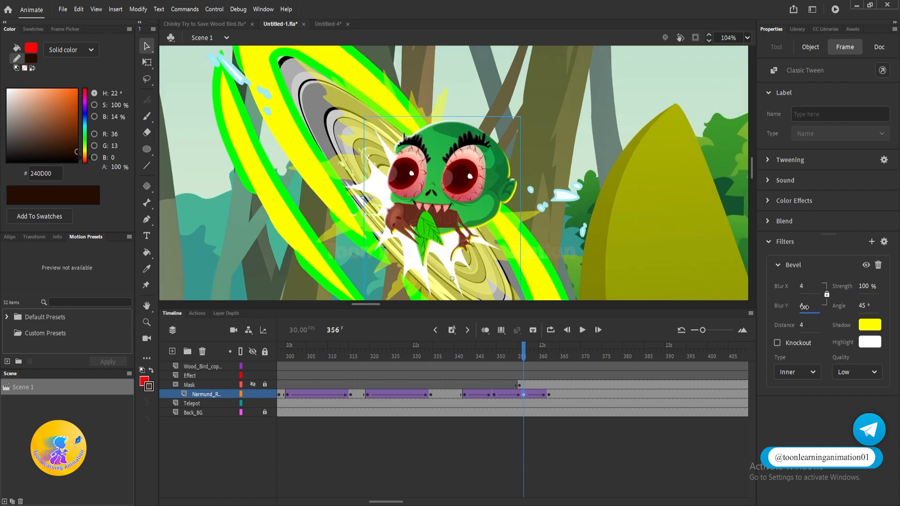
pyautogui.moveTo(804, 307); pyautogui.dragTo(808, 306)
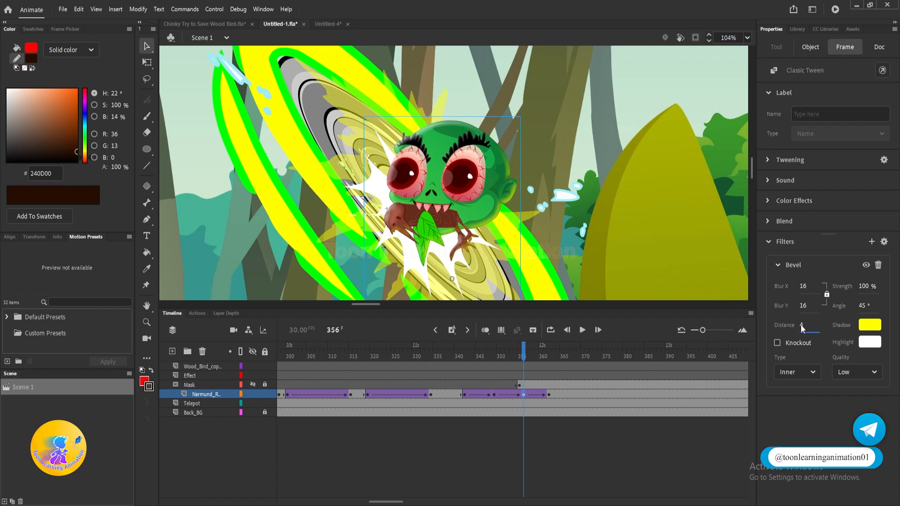
pyautogui.moveTo(801, 324); pyautogui.dragTo(806, 325)
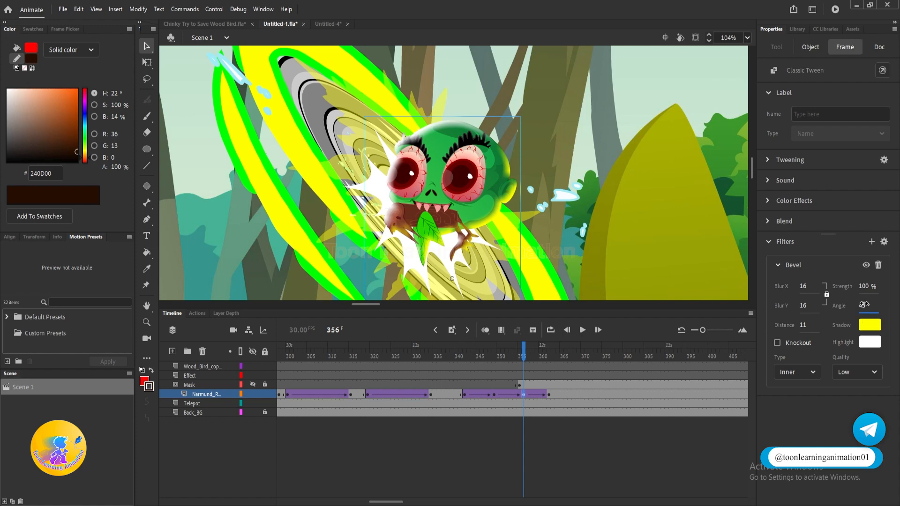
# - Set the Bevel filter's angle to 332°
pyautogui.moveTo(863, 306)
pyautogui.mouseDown()
pyautogui.moveTo(874, 304)
pyautogui.moveTo(867, 306)
pyautogui.mouseUp()
pyautogui.click(865, 306)
pyautogui.write('295')
pyautogui.press('Return')
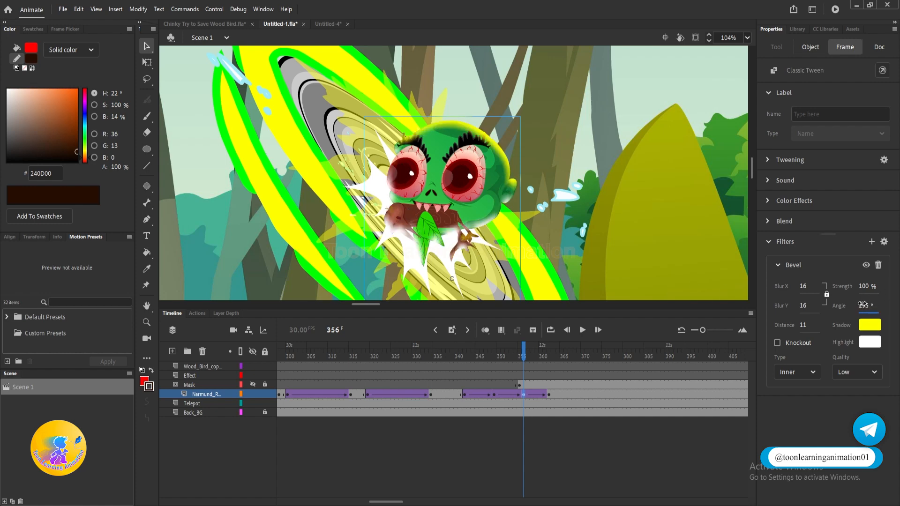
pyautogui.moveTo(862, 304); pyautogui.dragTo(872, 309)
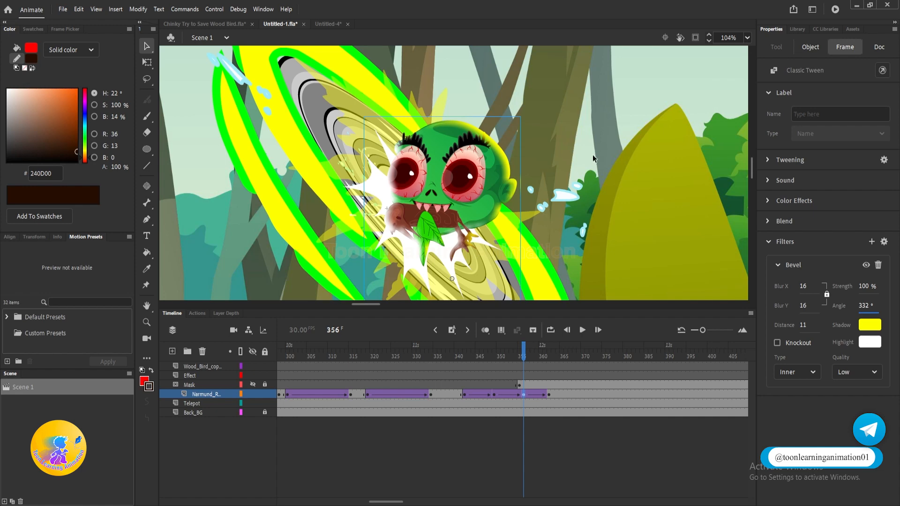
# - Examine the bevel shading on the monster head closely at frames 353 to 355, just before it enters the portal
pyautogui.moveTo(485, 210); pyautogui.dragTo(507, 197)
pyautogui.moveTo(525, 358)
pyautogui.mouseDown()
pyautogui.moveTo(496, 358)
pyautogui.moveTo(511, 357)
pyautogui.mouseUp()
pyautogui.scroll(-4, 527, 239)
pyautogui.moveTo(527, 239); pyautogui.dragTo(510, 261)
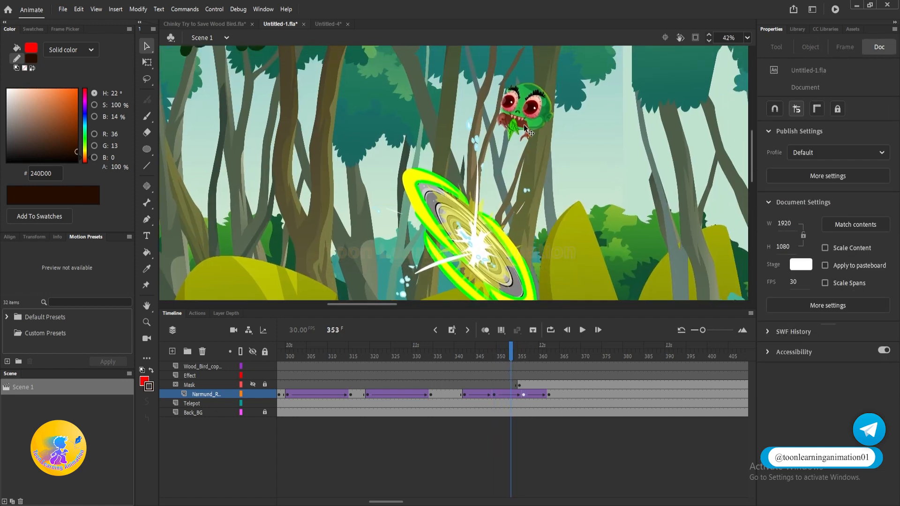
pyautogui.scroll(1, 537, 170)
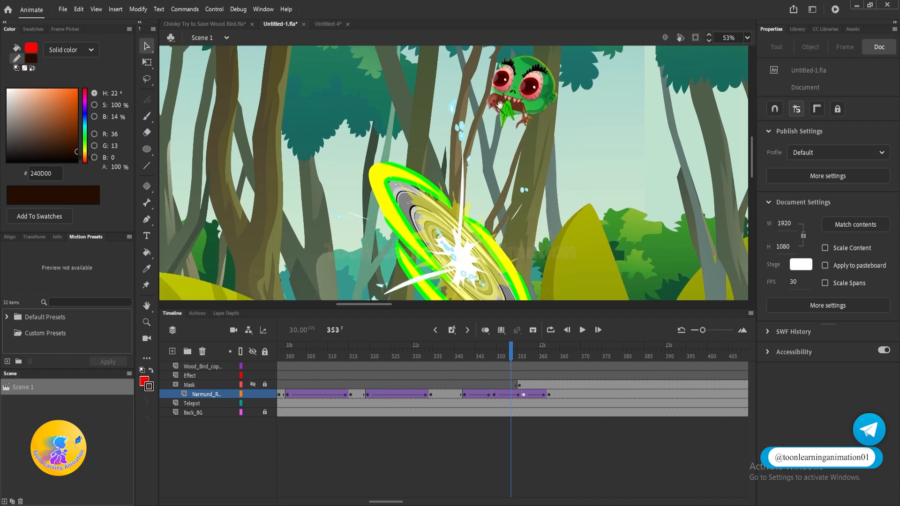
pyautogui.moveTo(506, 357)
pyautogui.mouseDown()
pyautogui.moveTo(497, 358)
pyautogui.moveTo(519, 357)
pyautogui.mouseUp()
pyautogui.moveTo(568, 190); pyautogui.dragTo(569, 136)
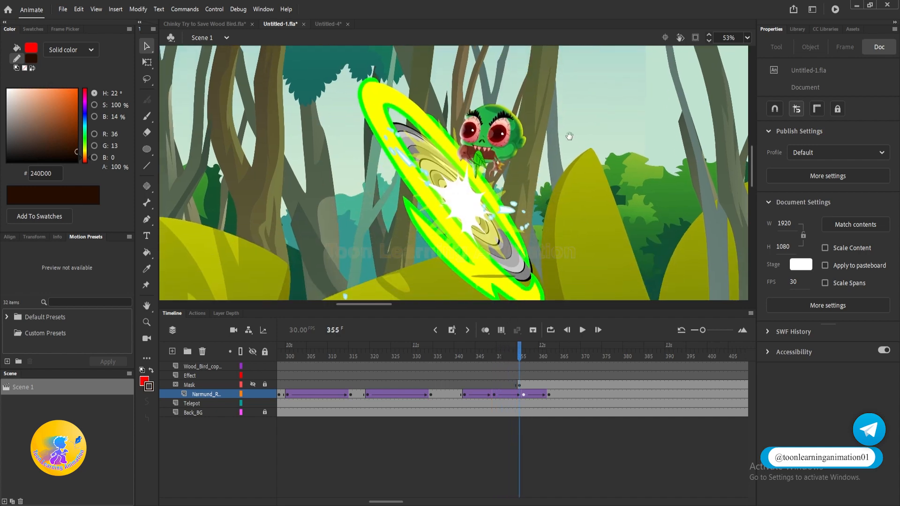
pyautogui.scroll(3, 478, 158)
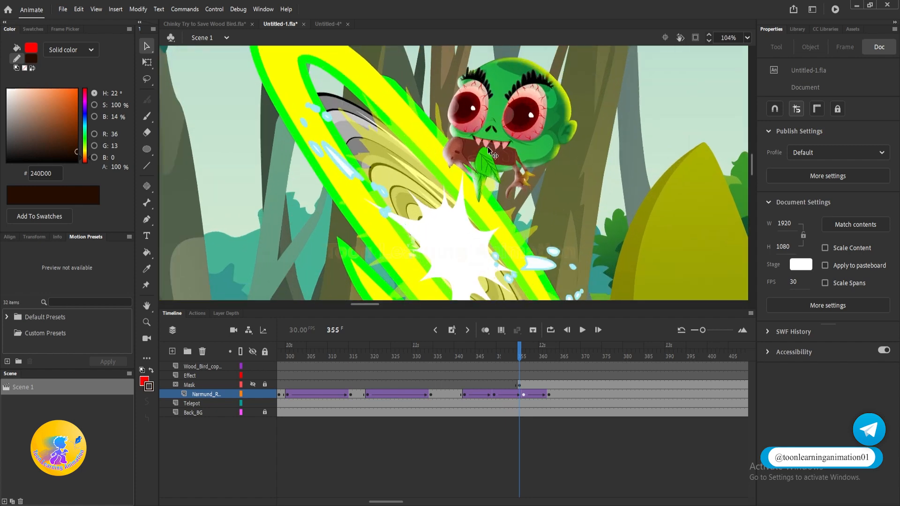
pyautogui.scroll(-3, 490, 153)
pyautogui.scroll(3, 444, 190)
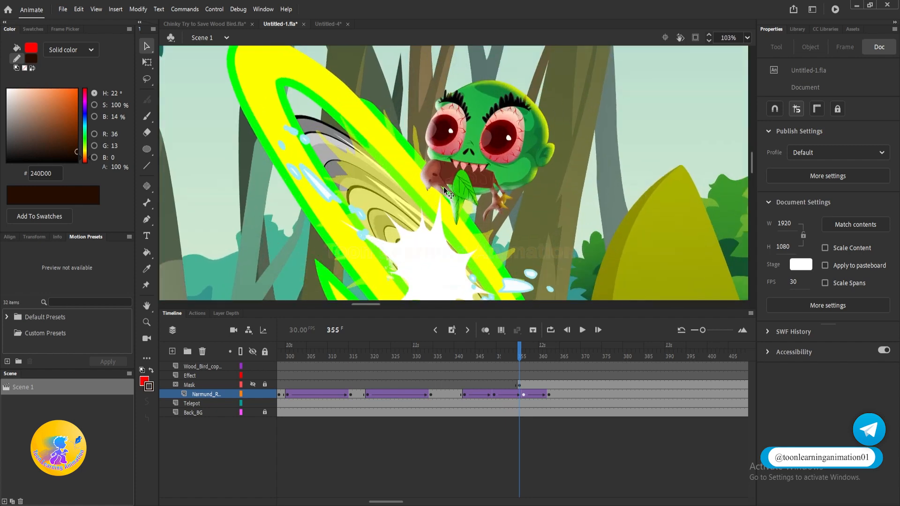
pyautogui.scroll(-3, 445, 189)
pyautogui.scroll(2, 495, 185)
pyautogui.moveTo(514, 212); pyautogui.dragTo(498, 201)
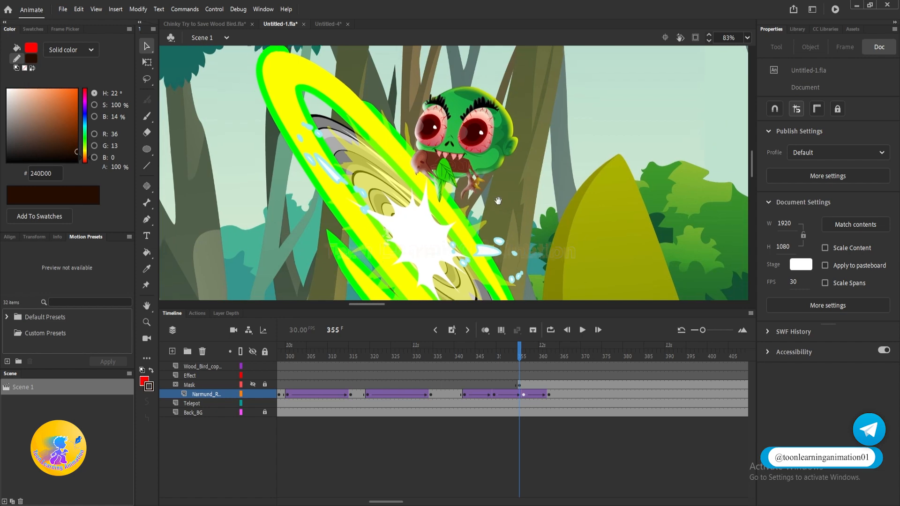
pyautogui.scroll(-2, 496, 192)
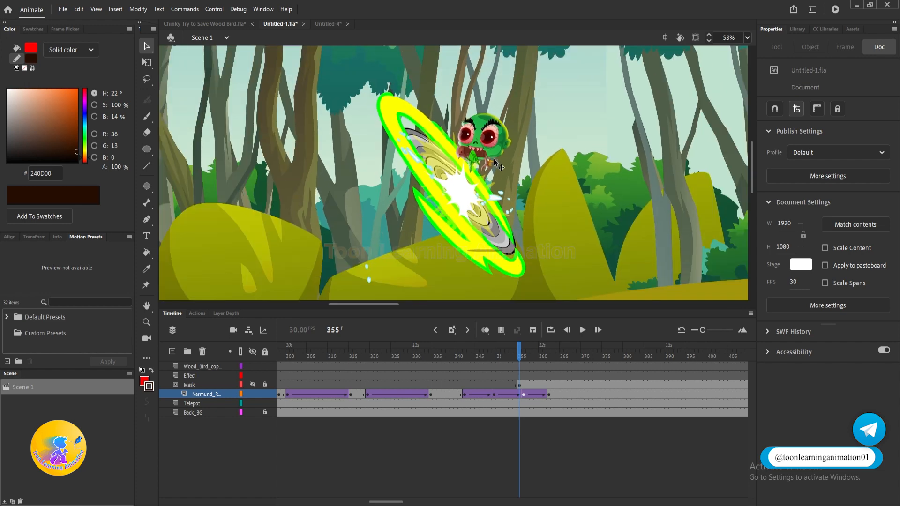
# - Examine the beveled monster head against the portal at frames 356 to 359
pyautogui.click(524, 353)
pyautogui.hotkey('ctrl', '=')
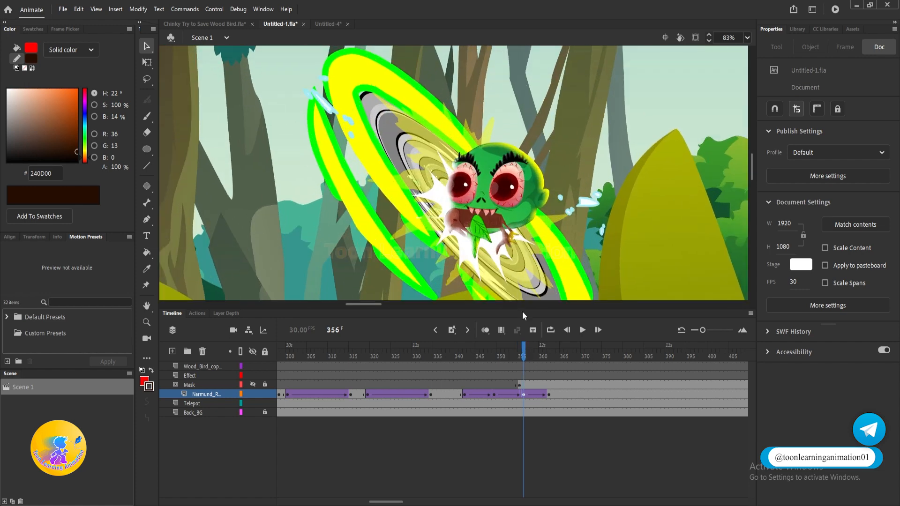
pyautogui.moveTo(521, 352); pyautogui.dragTo(536, 354)
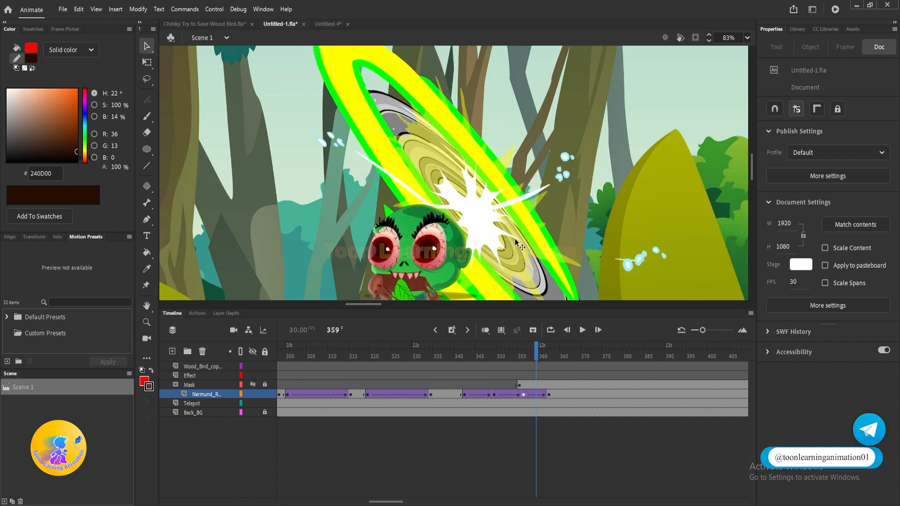
pyautogui.hotkey('ctrl', '-')
pyautogui.moveTo(563, 213); pyautogui.dragTo(538, 172)
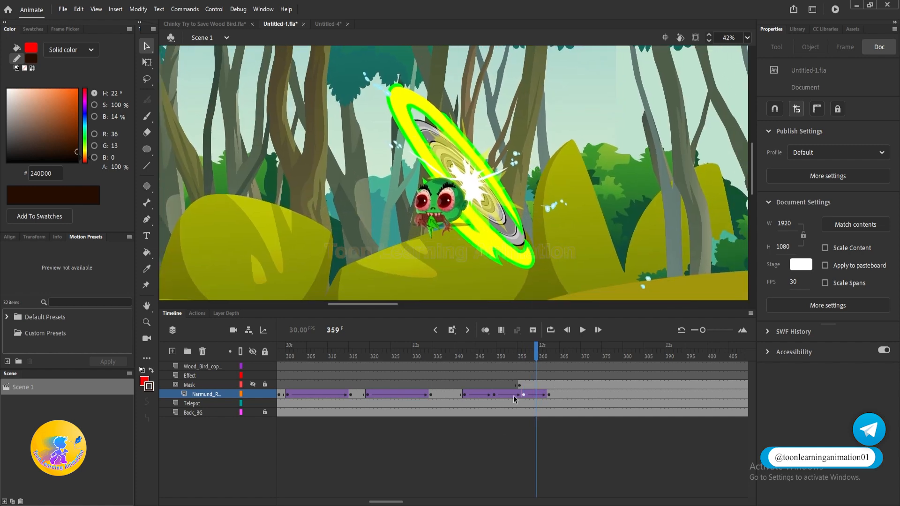
# - Play back the monster's third jump and end its layer with a blank keyframe at frame 363
pyautogui.click(477, 352)
pyautogui.press('Return')
pyautogui.press('Return')
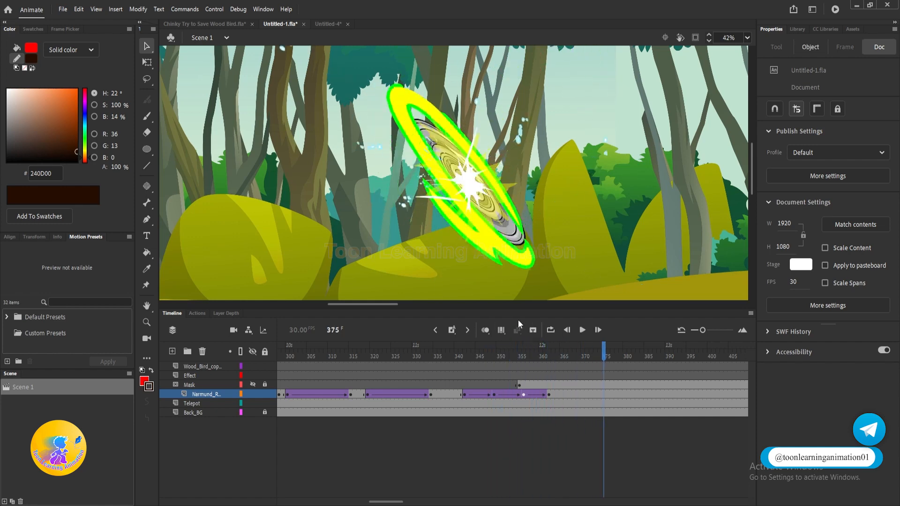
pyautogui.click(554, 393)
pyautogui.press('F7')
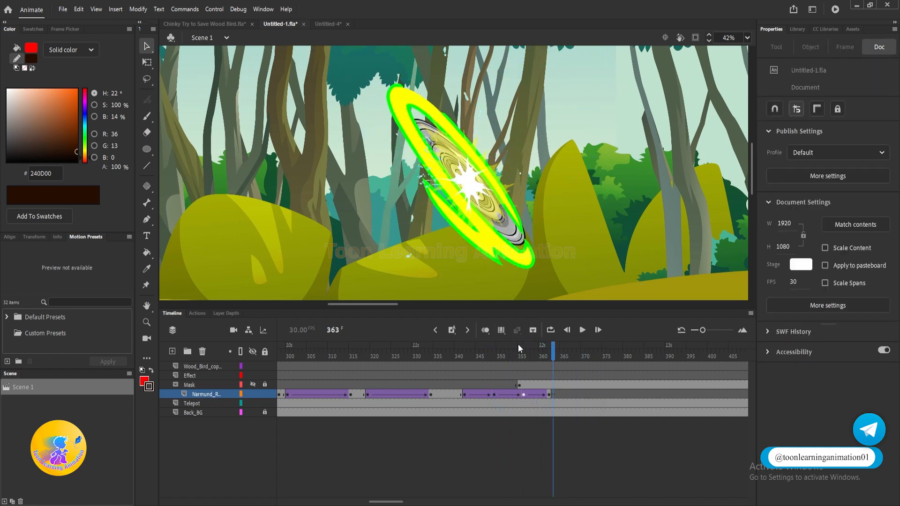
# - Lock the monster's layer, show the Mask layer and play back the masked portal entry
pyautogui.moveTo(524, 350)
pyautogui.mouseDown()
pyautogui.moveTo(488, 351)
pyautogui.moveTo(524, 351)
pyautogui.mouseUp()
pyautogui.press('Return')
pyautogui.click(516, 351)
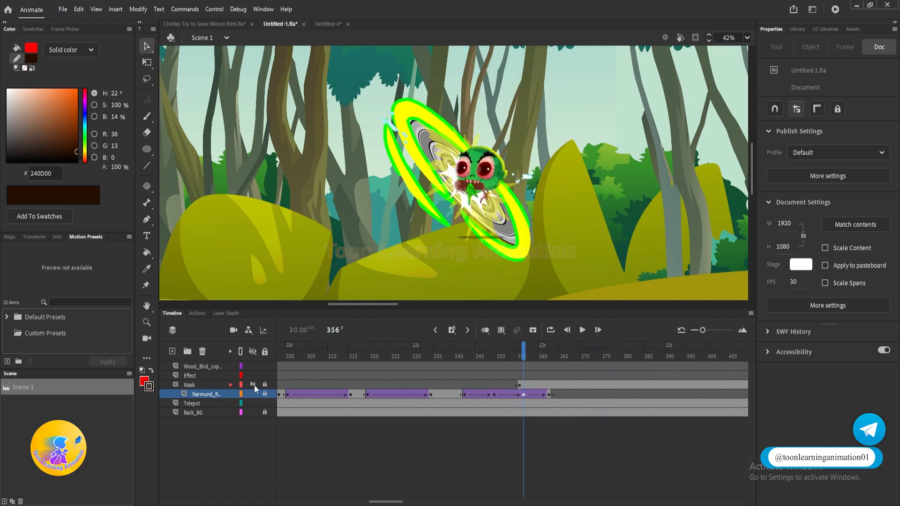
pyautogui.press('Return')
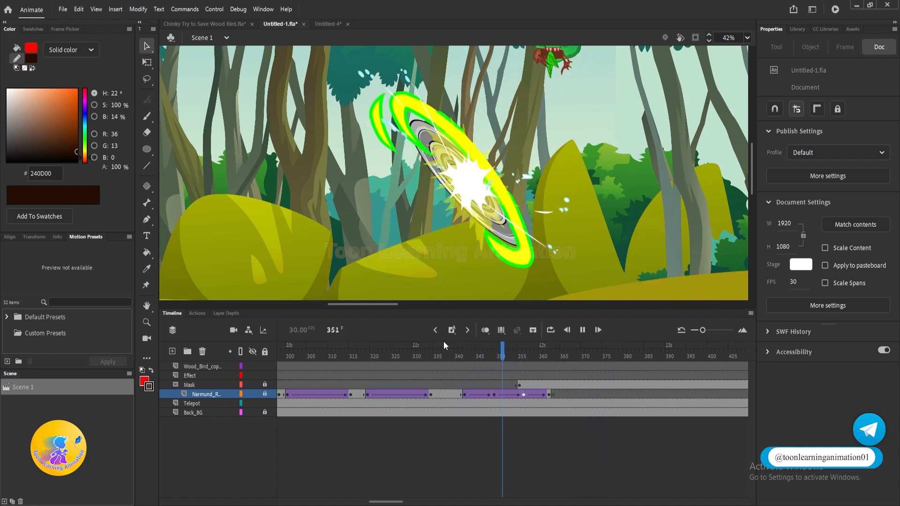
pyautogui.press('Return')
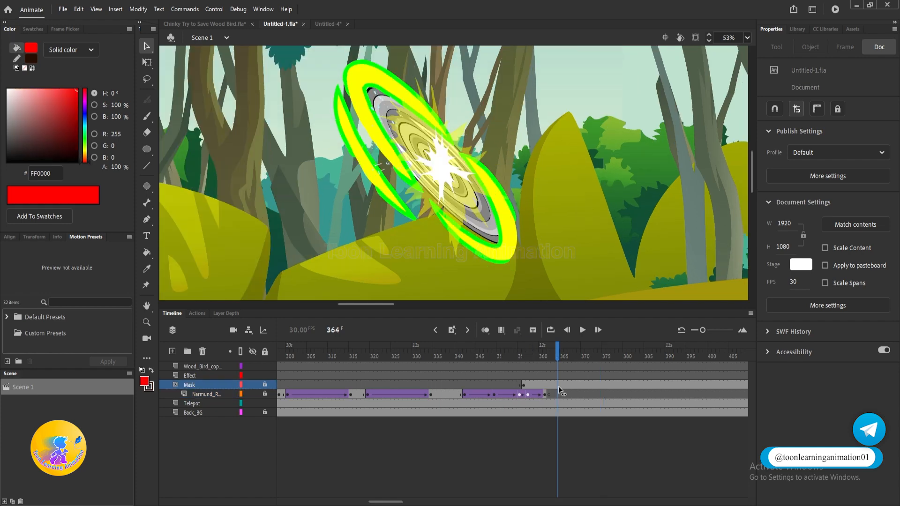
# - Step through frames 364 to 372 after the monster's entry and replay the portal entry from about frame 352
pyautogui.press('.')
pyautogui.press('.')
pyautogui.press('.')
pyautogui.press('.')
pyautogui.press('.')
pyautogui.press('.')
pyautogui.press('.')
pyautogui.press('.')
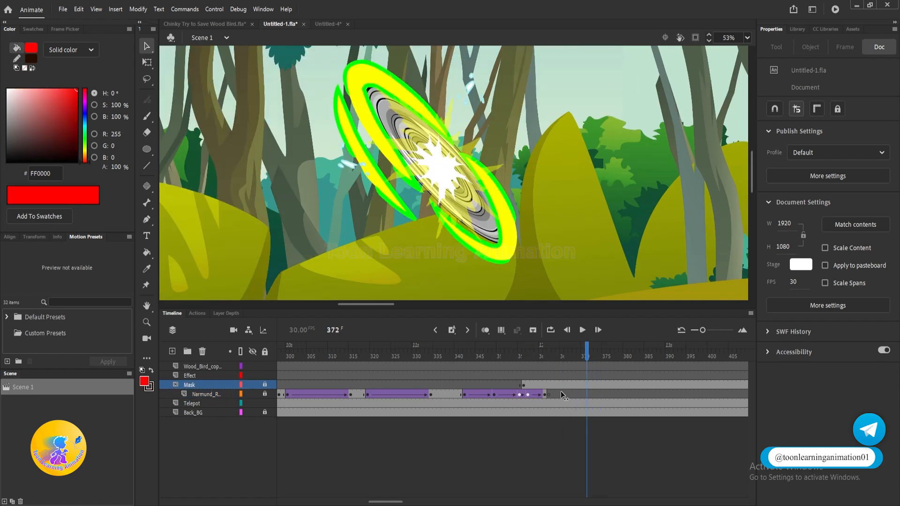
pyautogui.click(508, 350)
pyautogui.press('Return')
pyautogui.press('Return')
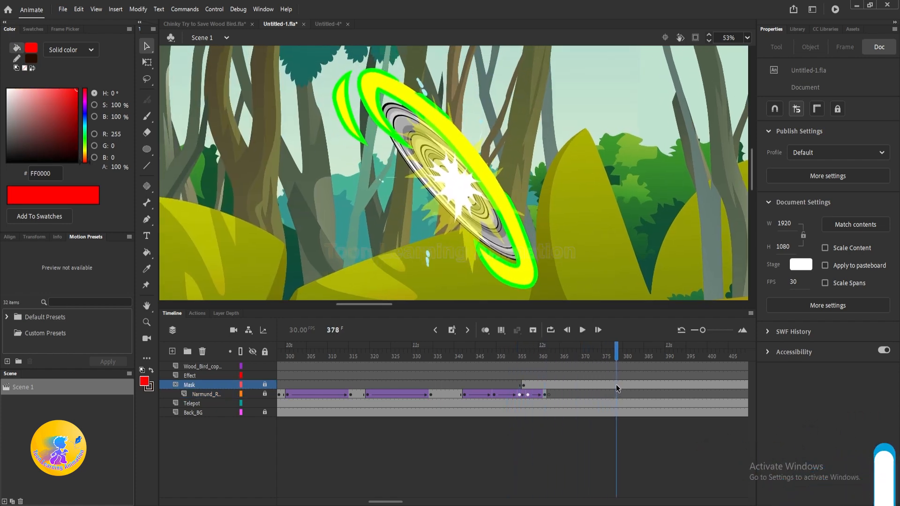
# - Insert keyframes on the Telepot layer at frames 378 and 395
pyautogui.click(618, 412)
pyautogui.click(617, 404)
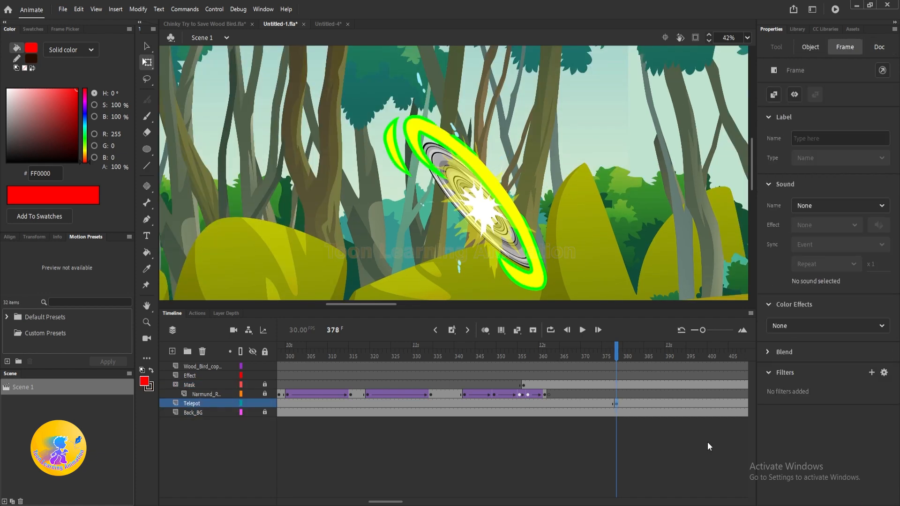
pyautogui.click(687, 404)
pyautogui.press('F6')
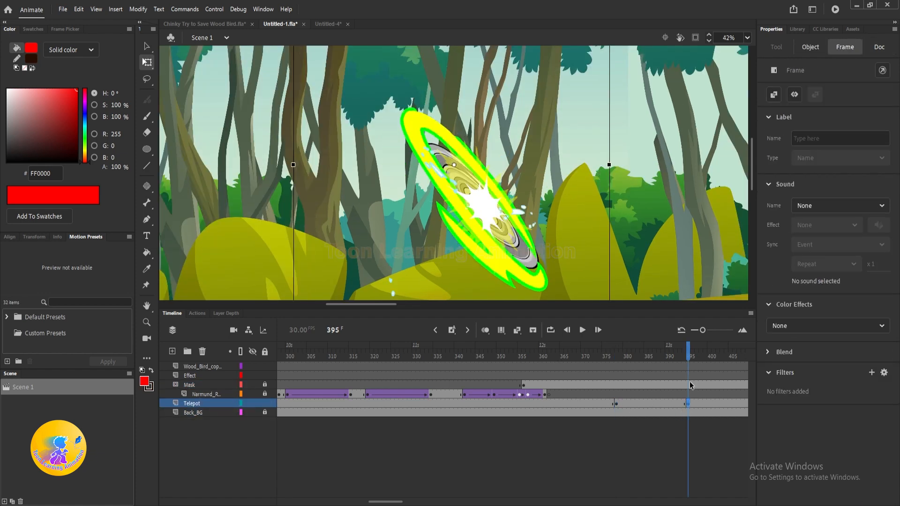
# - Scale the portal down to about 205 by 215 px at frame 395 of the Telepot layer
pyautogui.scroll(-3, 513, 181)
pyautogui.moveTo(563, 89); pyautogui.dragTo(494, 164)
pyautogui.scroll(3, 503, 178)
# - Create a classic tween between the Telepot keyframes at frames 378 and 395 and play the shrinking portal
pyautogui.rightClick(622, 409)
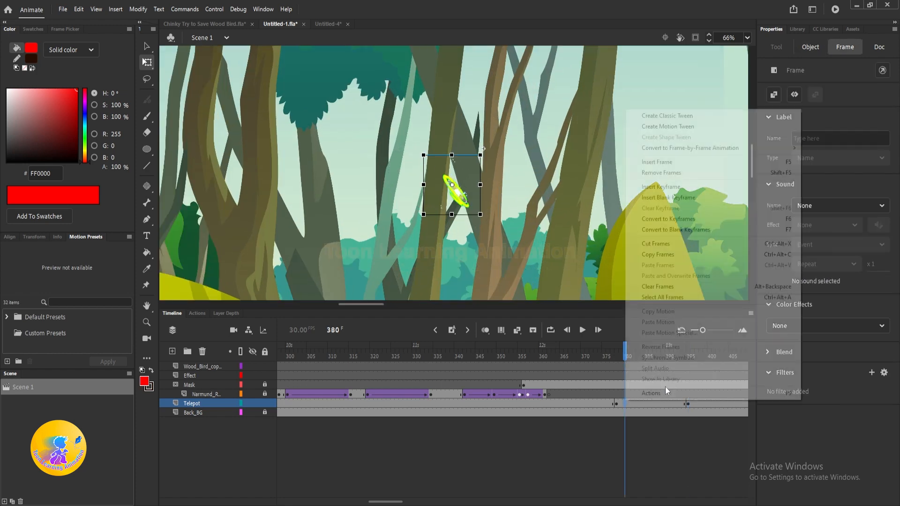
pyautogui.click(652, 115)
pyautogui.scroll(-3, 600, 211)
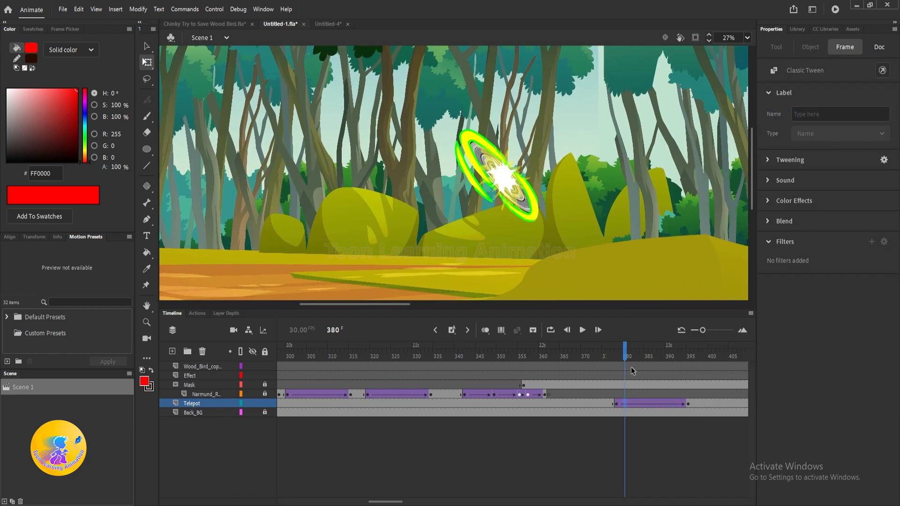
pyautogui.click(616, 348)
pyautogui.press('Return')
# - Insert a keyframe at frame 390 of the Telepot layer, inside the shrinking portal's classic tween
pyautogui.click(689, 399)
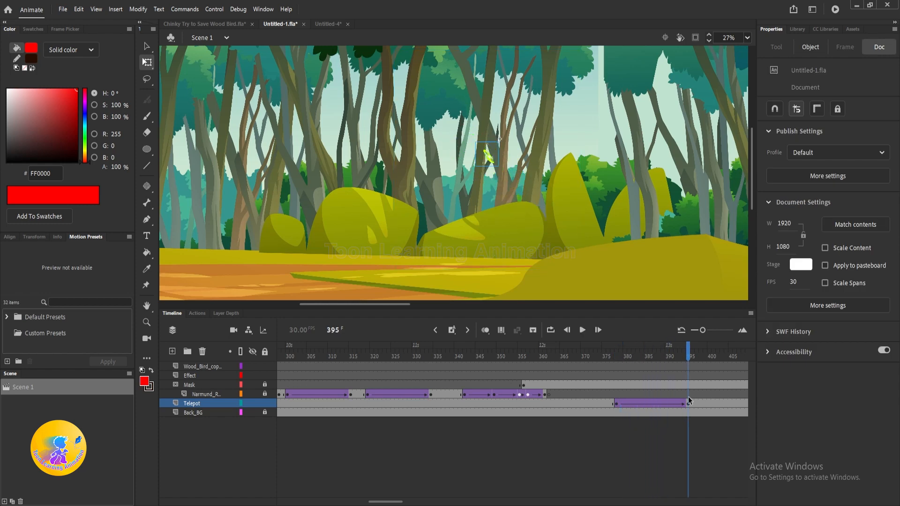
pyautogui.scroll(2, 489, 148)
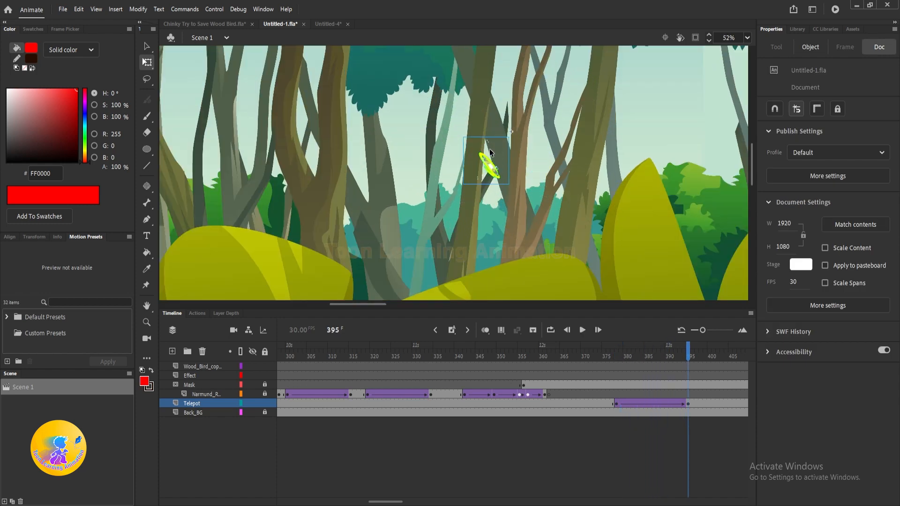
pyautogui.moveTo(654, 221); pyautogui.dragTo(635, 226)
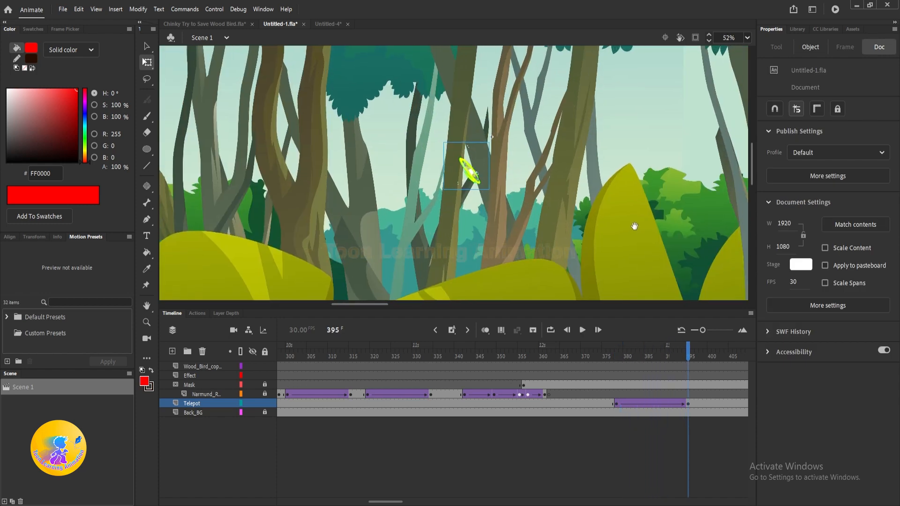
pyautogui.press('v')
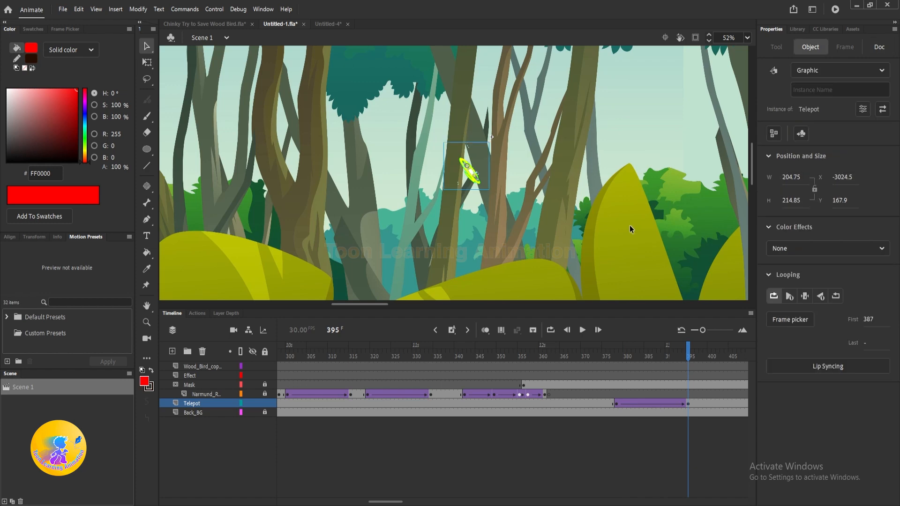
pyautogui.click(674, 404)
pyautogui.click(668, 404)
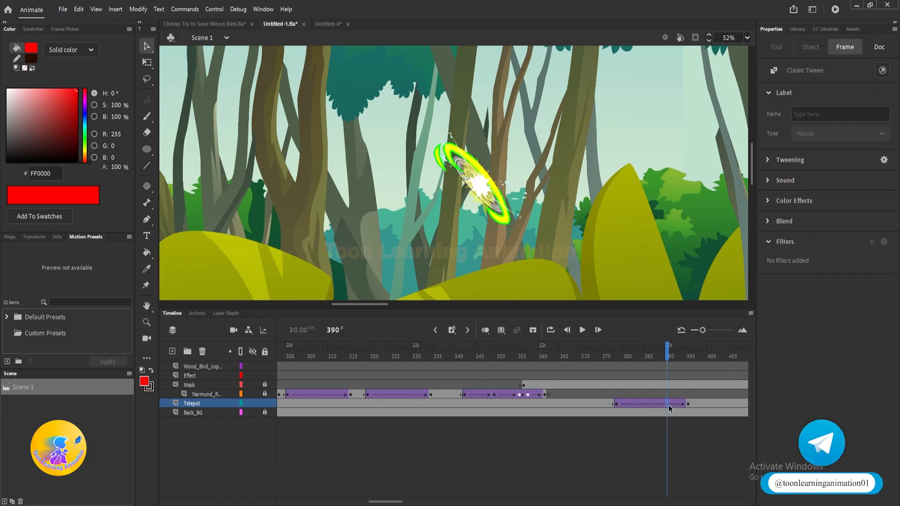
pyautogui.press('F6')
# - Fade the portal to fully transparent with an Alpha color effect at frame 395 and play the fade-out
pyautogui.click(689, 403)
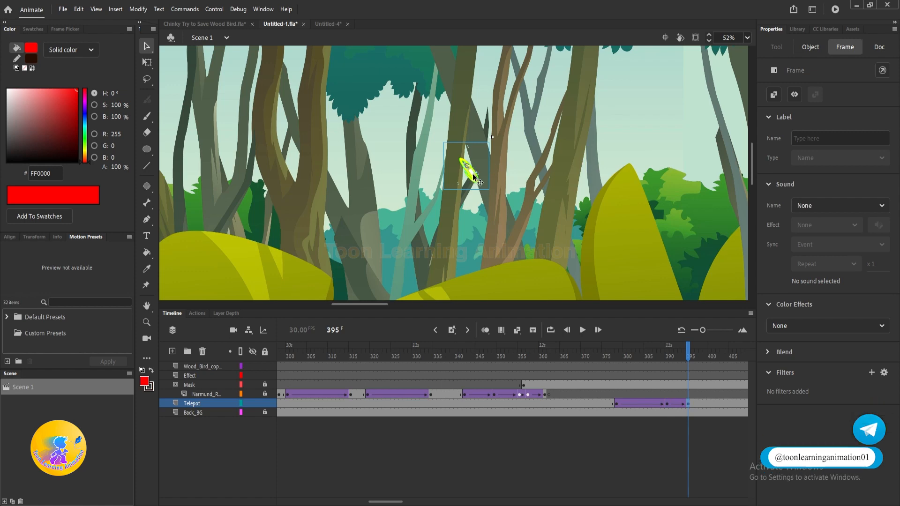
pyautogui.click(467, 175)
pyautogui.click(828, 249)
pyautogui.click(819, 324)
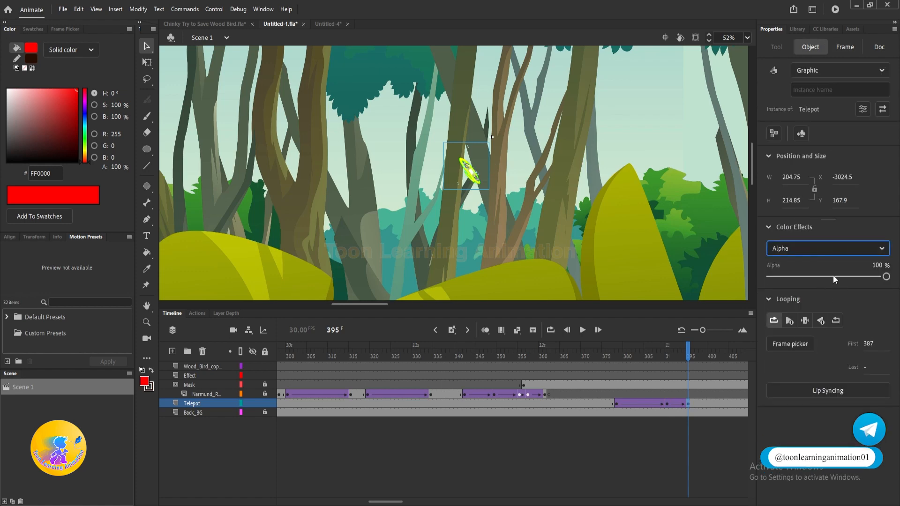
pyautogui.moveTo(834, 276); pyautogui.dragTo(717, 293)
pyautogui.moveTo(690, 358); pyautogui.dragTo(650, 357)
pyautogui.press('Return')
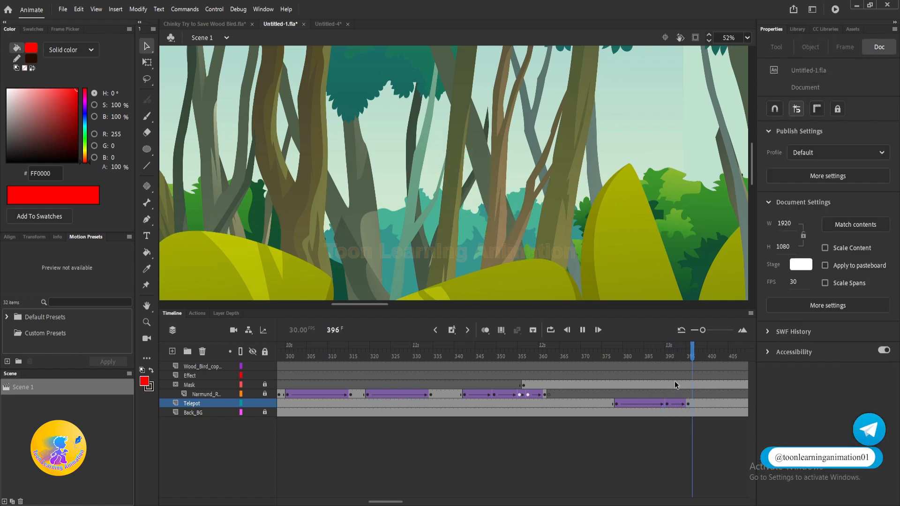
pyautogui.press('Return')
# - Insert a blank keyframe at frame 396 of the Telepot layer and play past the portal's disappearance
pyautogui.click(692, 403)
pyautogui.press('F7')
pyautogui.press('Return')
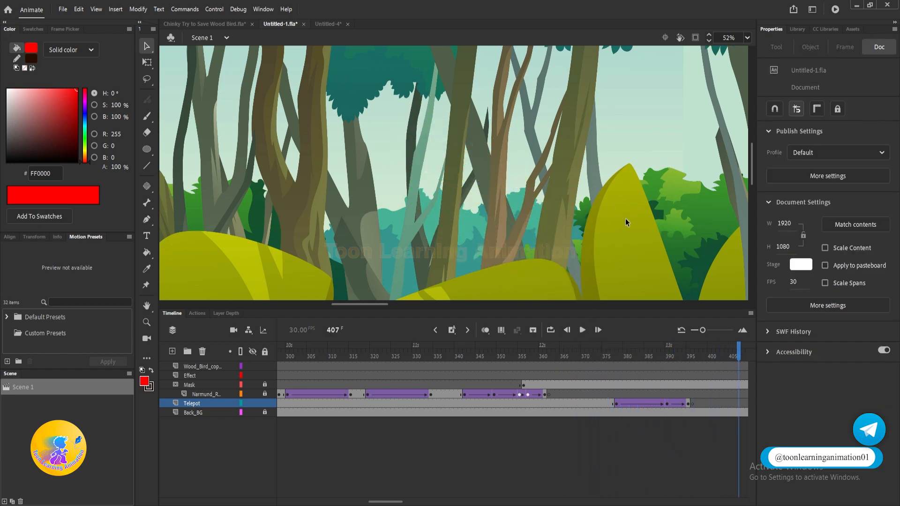
# - Remove the surplus frames after frame 427 on all layers
pyautogui.scroll(-3, 626, 218)
pyautogui.scroll(2, 705, 207)
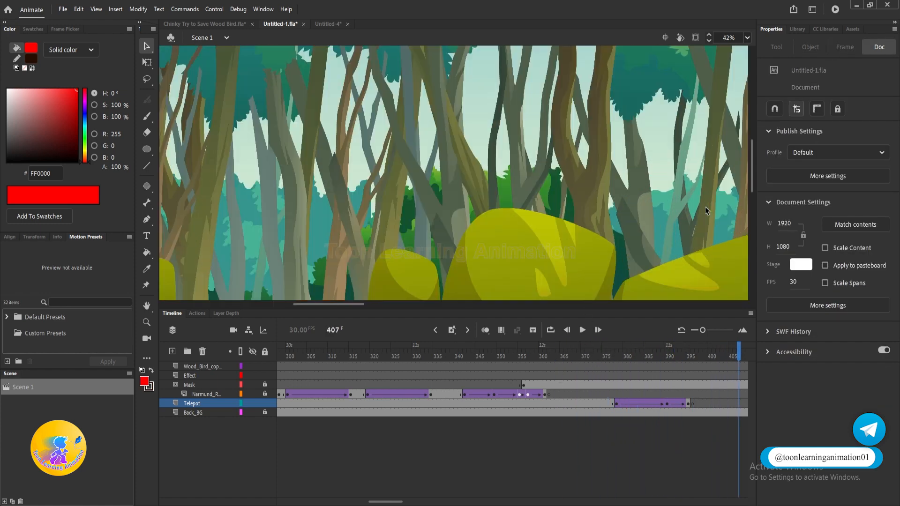
pyautogui.moveTo(887, 354); pyautogui.dragTo(750, 355)
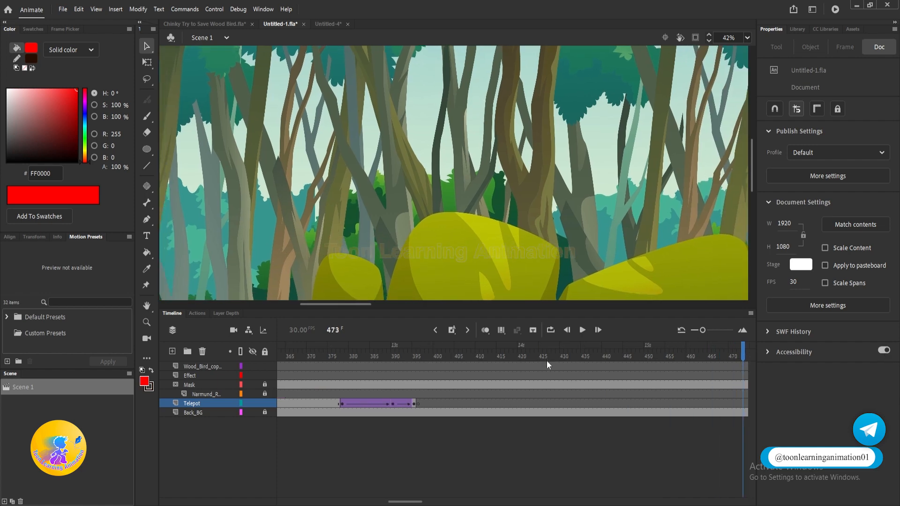
pyautogui.moveTo(549, 366); pyautogui.dragTo(726, 413)
pyautogui.click(610, 443)
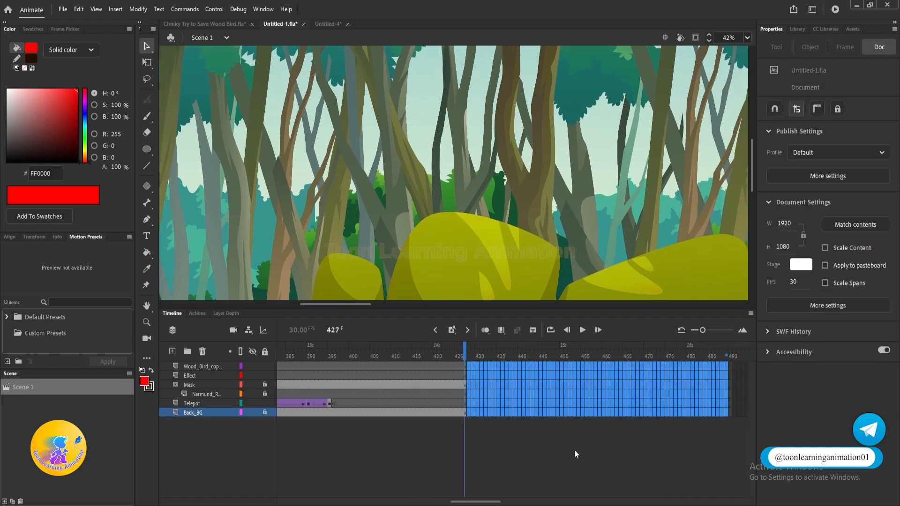
# - Return to frame 1, lock every layer and bring the stage outline with the bird into view
pyautogui.hotkey('shift', ',')
pyautogui.scroll(-3, 534, 162)
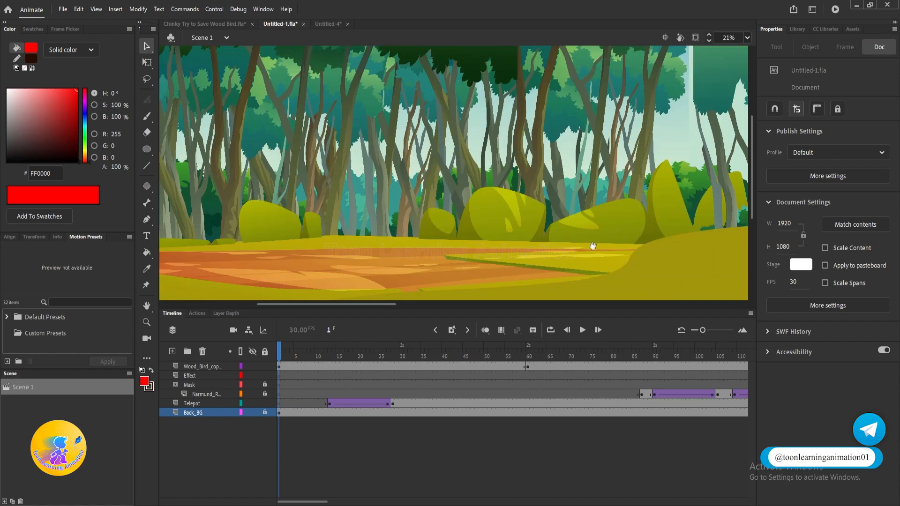
pyautogui.moveTo(614, 196); pyautogui.dragTo(318, 227)
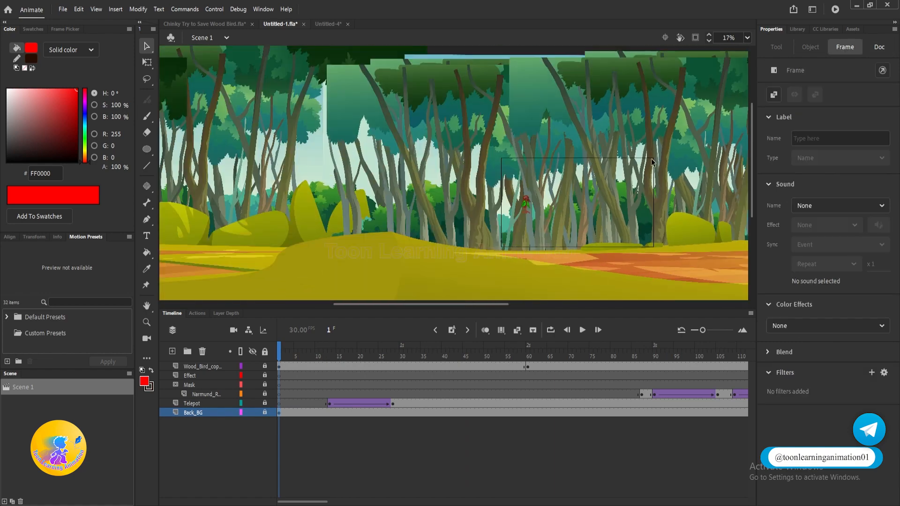
pyautogui.scroll(3, 567, 196)
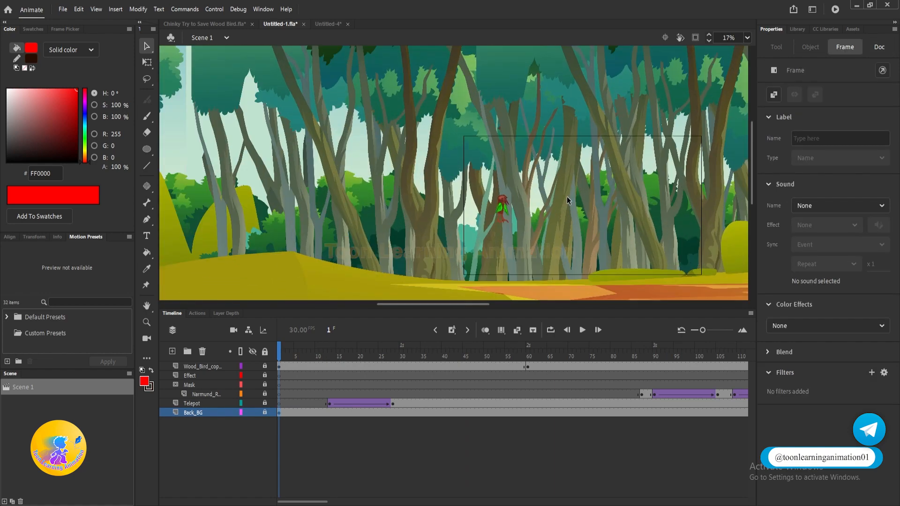
pyautogui.moveTo(610, 216); pyautogui.dragTo(545, 148)
pyautogui.scroll(-2, 544, 157)
pyautogui.moveTo(616, 171); pyautogui.dragTo(600, 201)
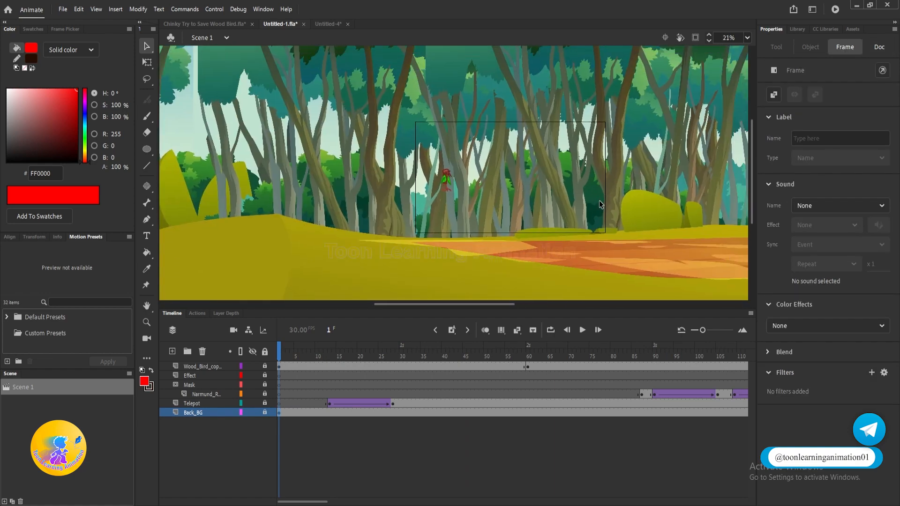
# - Play the animation from frame 1 to about frame 55, checking the area where the portal opens
pyautogui.press('Return')
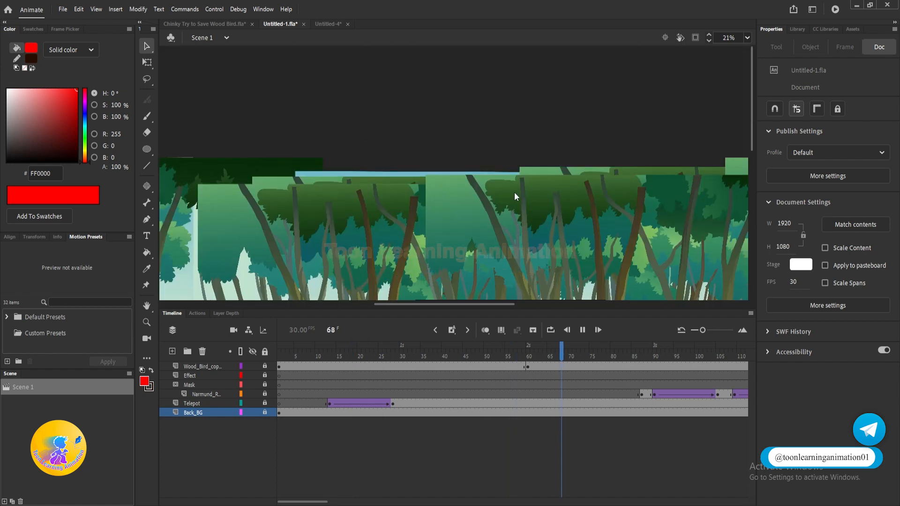
pyautogui.press('Return')
pyautogui.moveTo(511, 244); pyautogui.dragTo(513, 188)
pyautogui.click(280, 357)
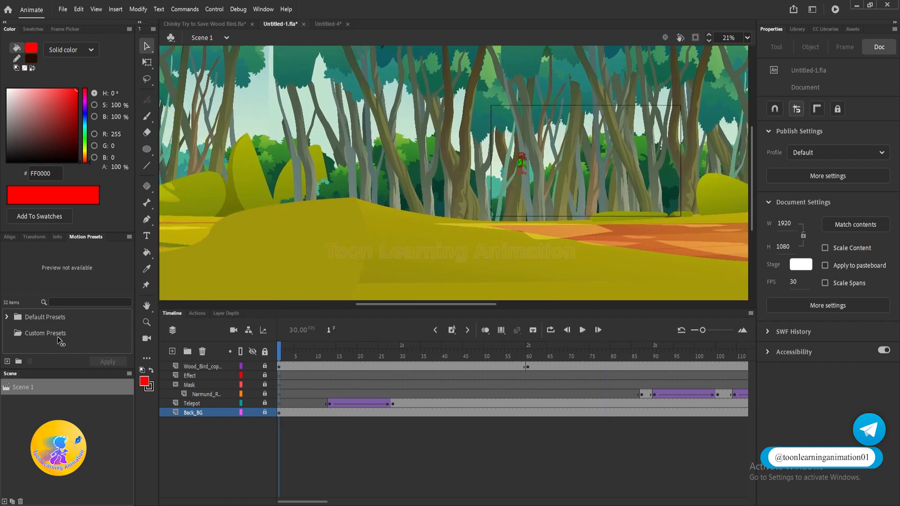
pyautogui.moveTo(347, 195); pyautogui.dragTo(562, 225)
pyautogui.scroll(5, 534, 198)
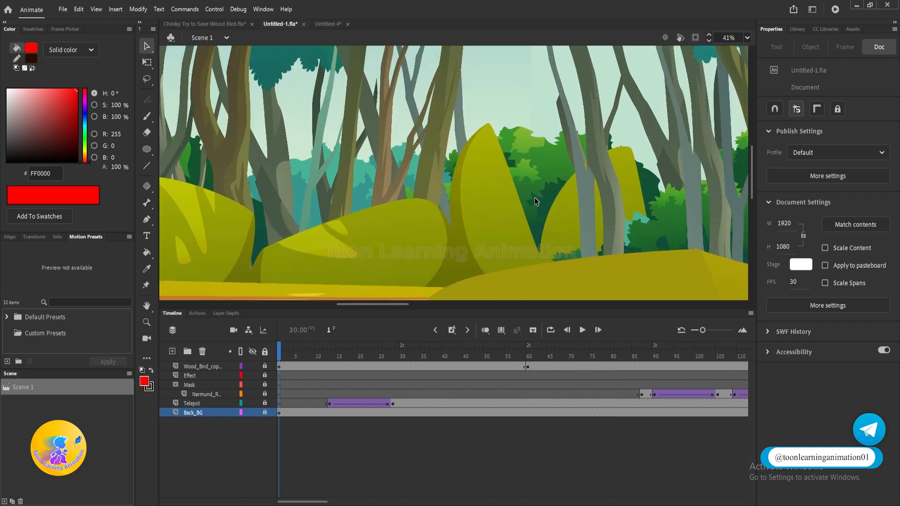
pyautogui.press('Return')
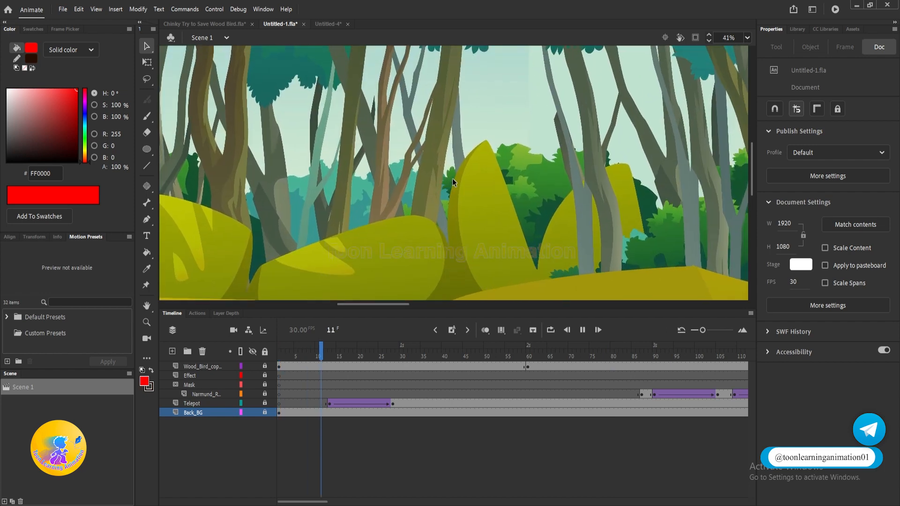
pyautogui.moveTo(521, 201); pyautogui.dragTo(157, 162)
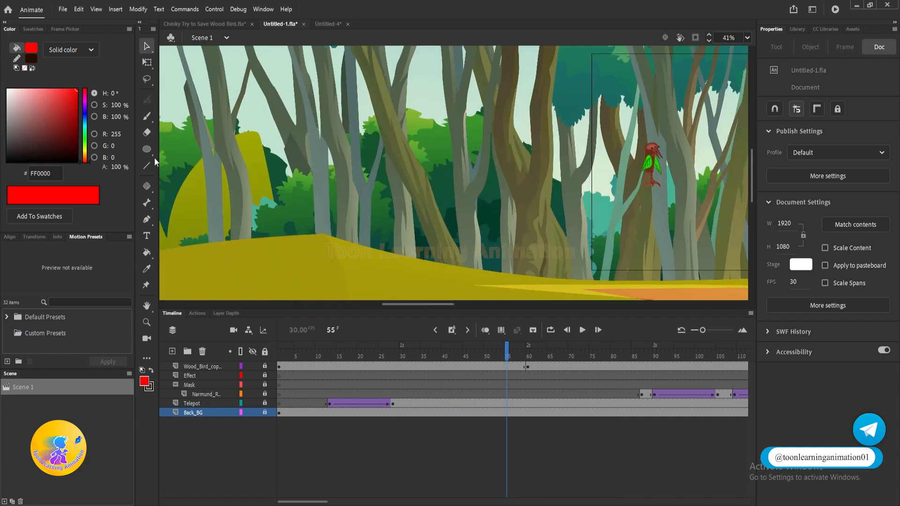
# - Play the bird's animation in close-up from frame 55 to about frame 92
pyautogui.moveTo(534, 167); pyautogui.dragTo(325, 186)
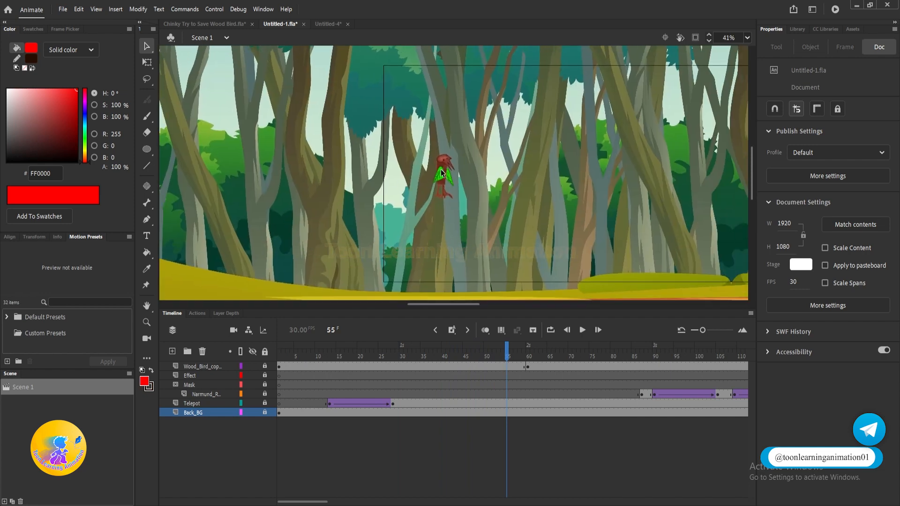
pyautogui.scroll(4, 448, 152)
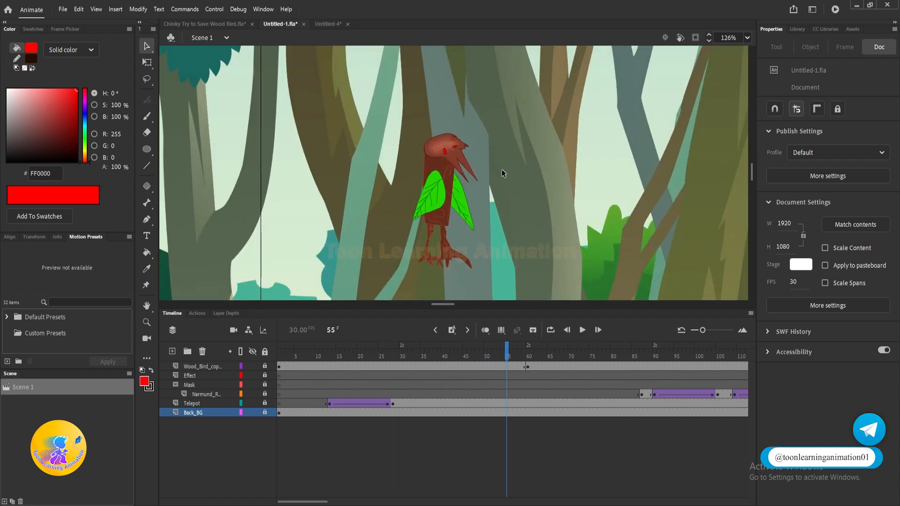
pyautogui.press('Return')
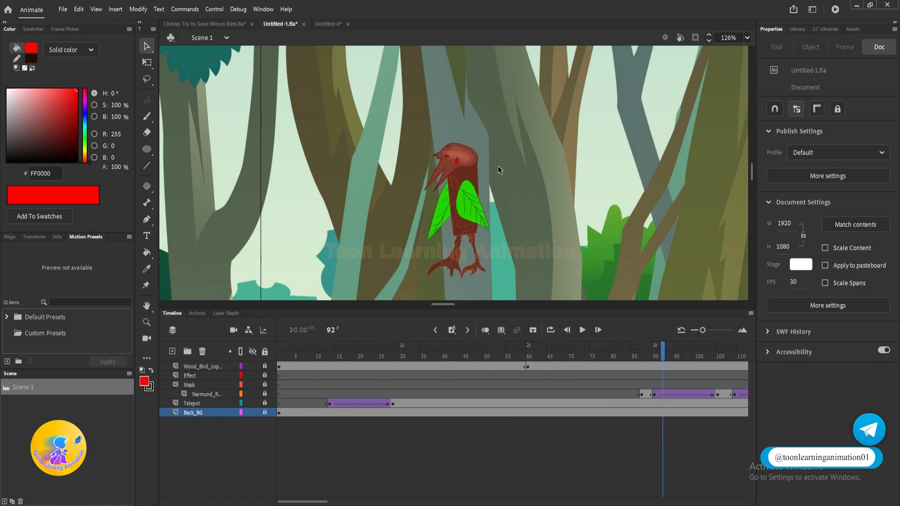
# - Review the green monster head's jump toward the bird from frame 92 to about frame 124
pyautogui.scroll(-3, 576, 179)
pyautogui.moveTo(575, 179); pyautogui.dragTo(280, 48)
pyautogui.moveTo(642, 88); pyautogui.dragTo(638, 143)
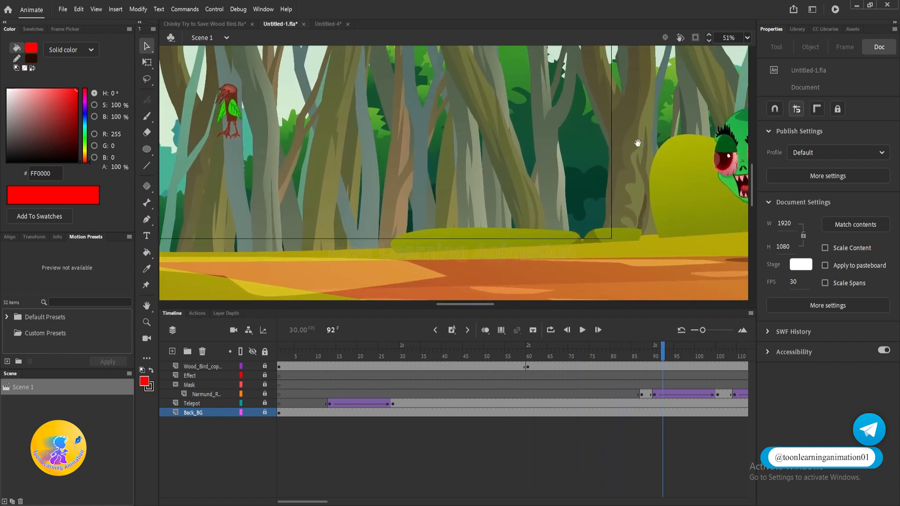
pyautogui.moveTo(629, 215); pyautogui.dragTo(480, 225)
pyautogui.scroll(-1, 520, 224)
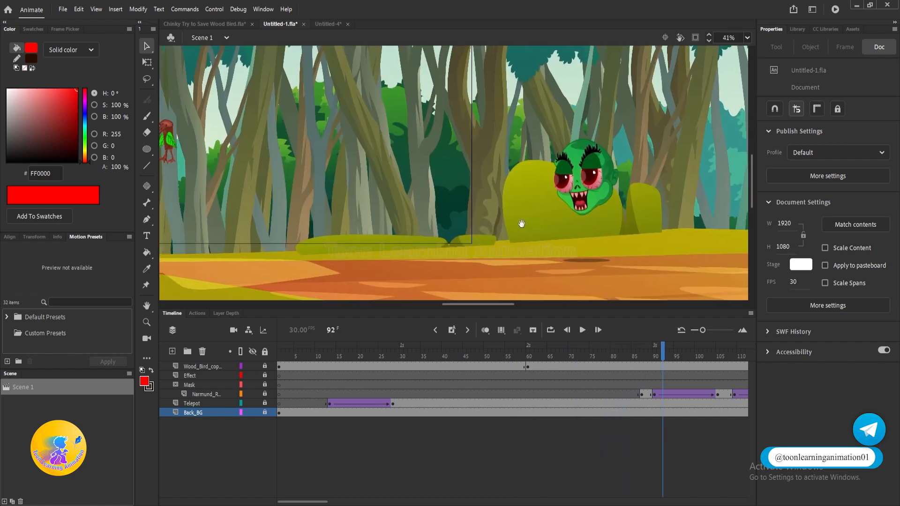
pyautogui.press('Return')
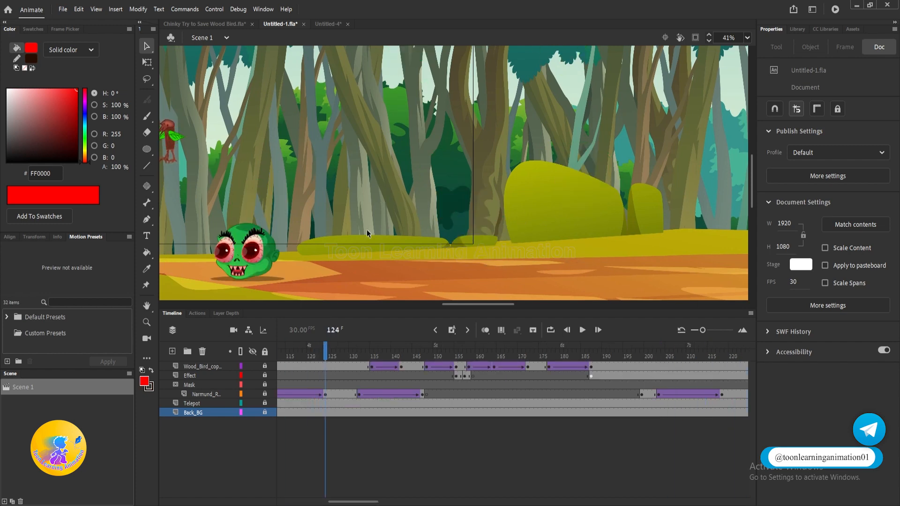
# - Play on from frame 124 and examine the monster reaching the bird around frames 146 to 148
pyautogui.scroll(2, 449, 181)
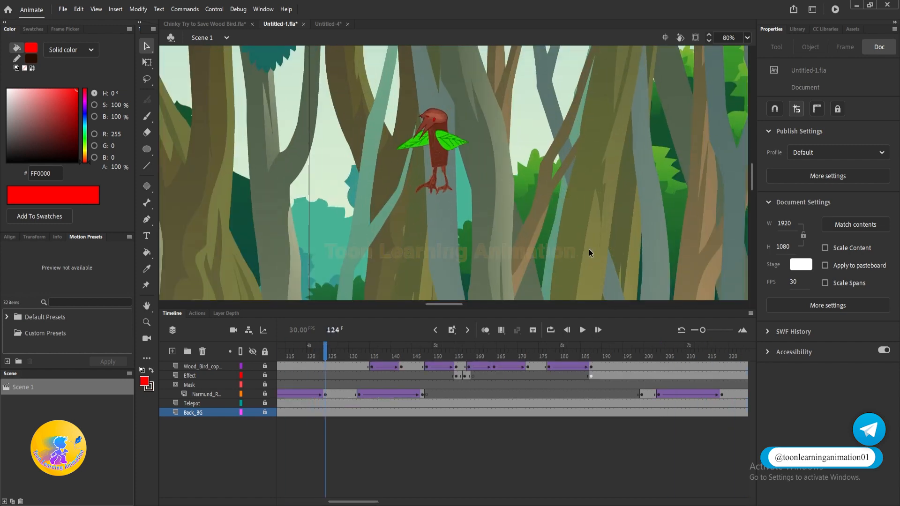
pyautogui.press('Return')
pyautogui.press('Return')
pyautogui.moveTo(414, 218); pyautogui.dragTo(604, 210)
pyautogui.scroll(1, 393, 232)
pyautogui.moveTo(394, 232); pyautogui.dragTo(539, 236)
pyautogui.click(417, 350)
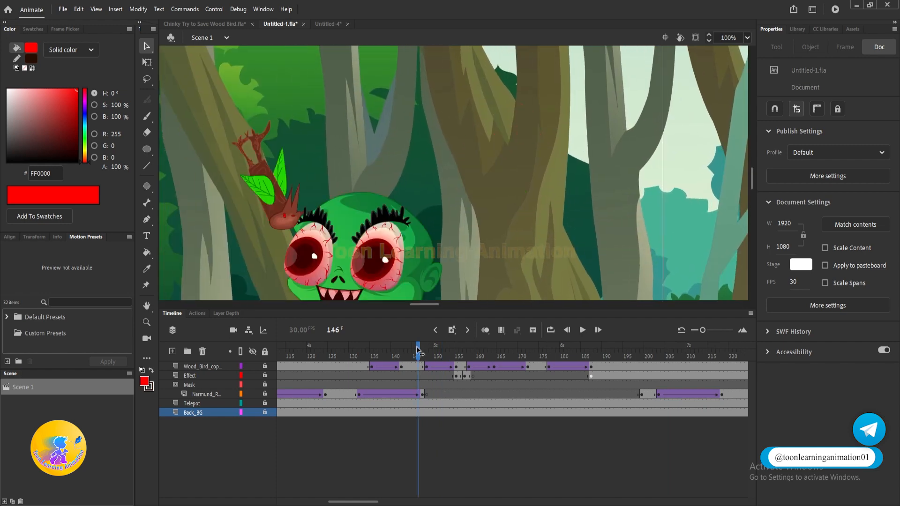
pyautogui.moveTo(417, 349); pyautogui.dragTo(427, 349)
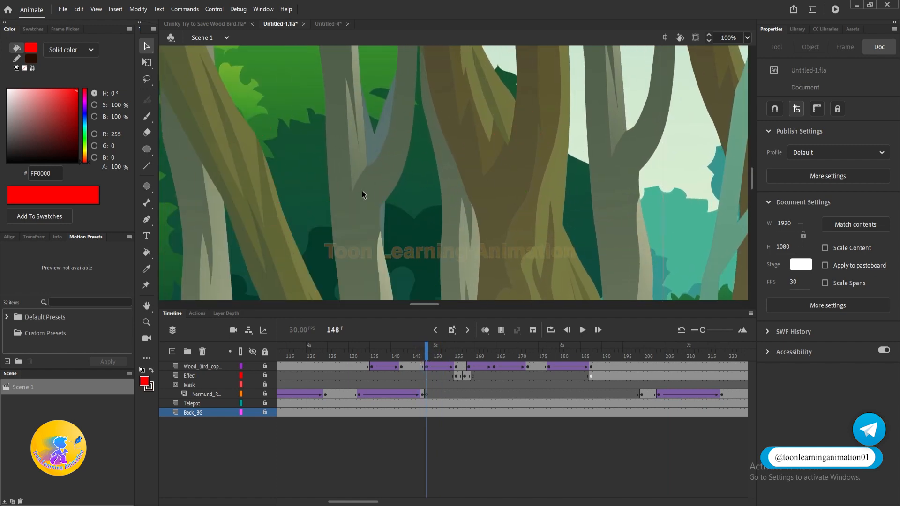
# - Play the bird's attack and start of its fall in stages from frame 148 to about frame 177
pyautogui.press('Return')
pyautogui.press('Return')
pyautogui.moveTo(426, 212); pyautogui.dragTo(448, 138)
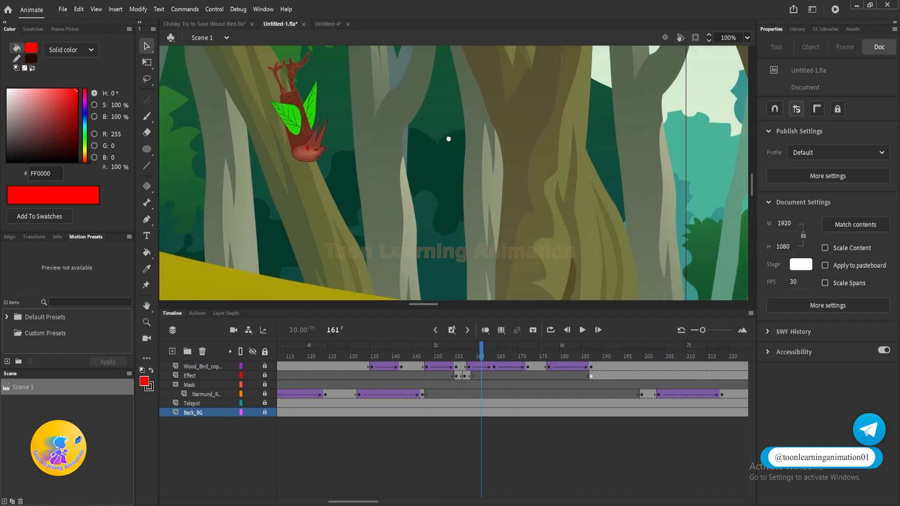
pyautogui.press('Return')
pyautogui.press('Return')
pyautogui.moveTo(522, 202); pyautogui.dragTo(524, 130)
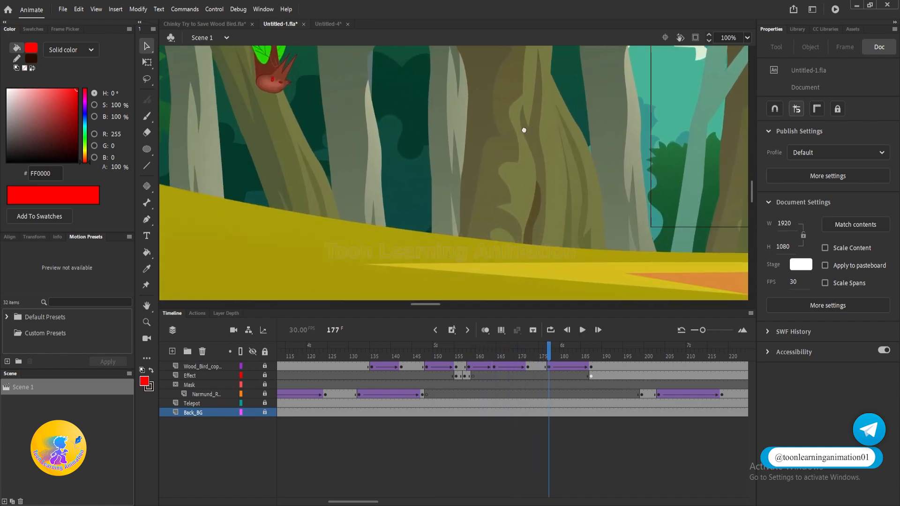
# - Review the bird landing on the ground and the monster carrying it off from frame 177 to about frame 276
pyautogui.scroll(3, 412, 197)
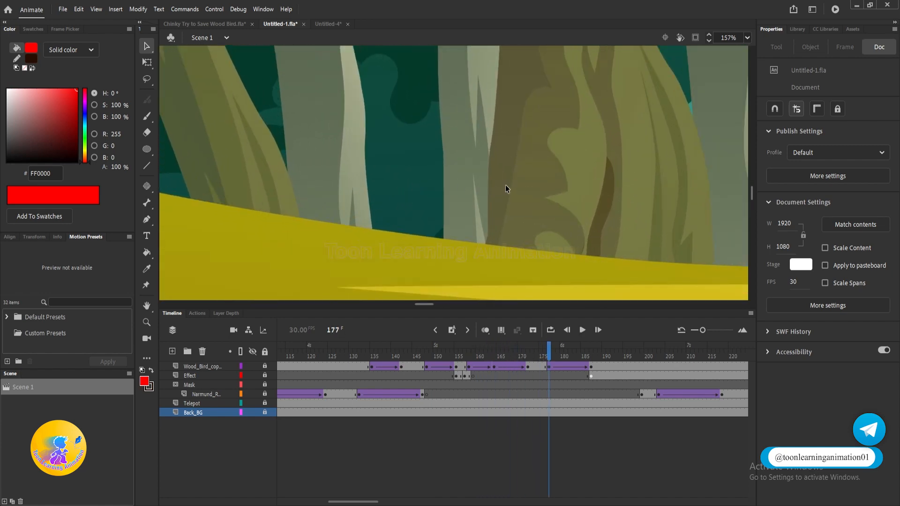
pyautogui.scroll(-2, 506, 184)
pyautogui.press('Return')
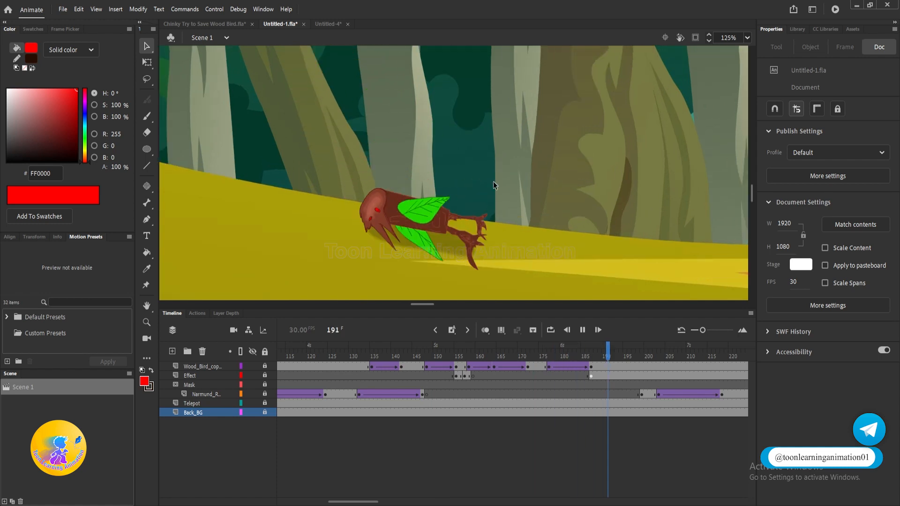
pyautogui.press('Return')
pyautogui.press('Return')
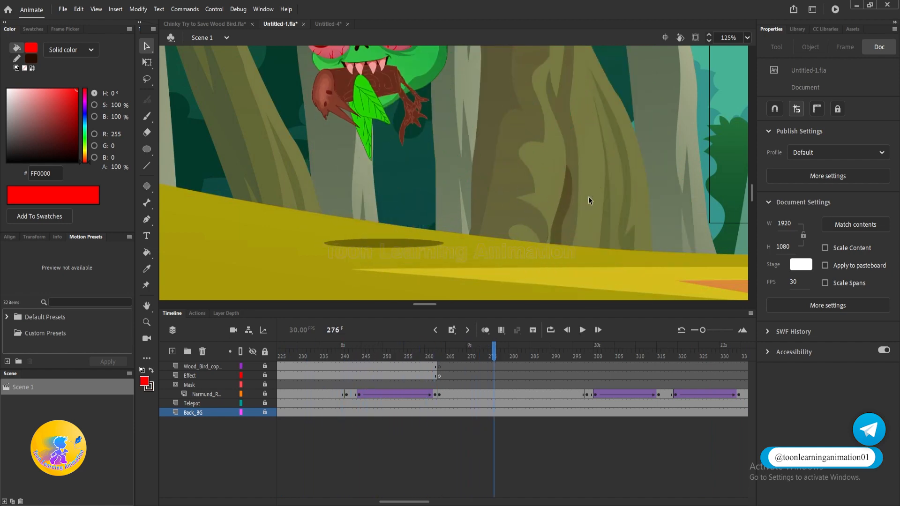
# - Play the monster carrying the bird toward the portal in stages from frame 276 to about frame 323
pyautogui.press('Return')
pyautogui.scroll(-4, 582, 189)
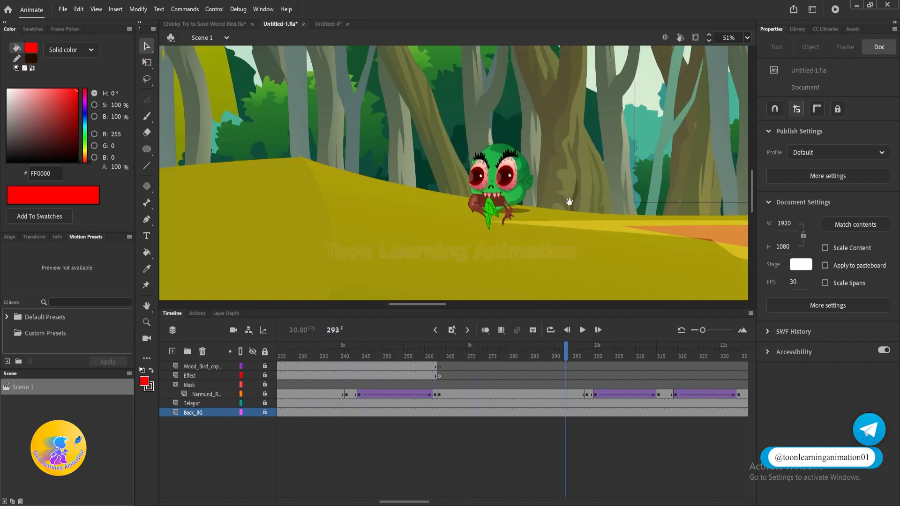
pyautogui.moveTo(568, 201); pyautogui.dragTo(559, 249)
pyautogui.press('Return')
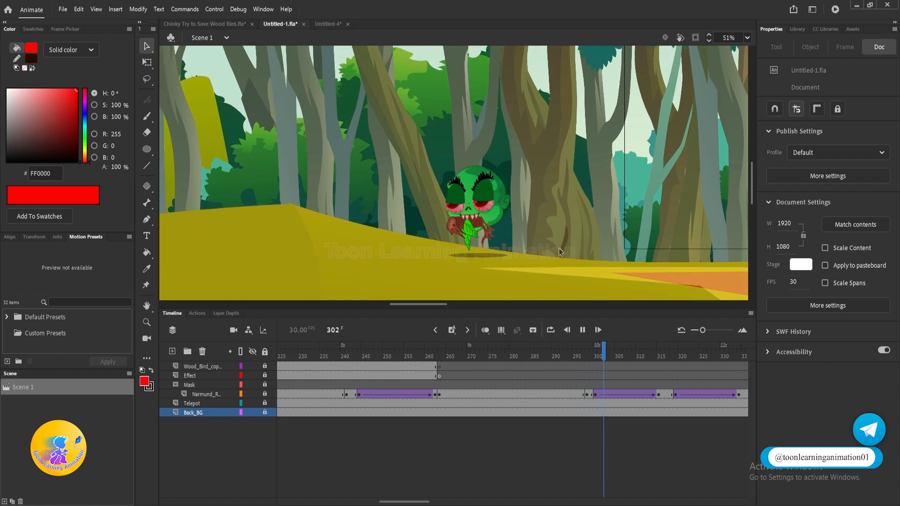
pyautogui.press('Return')
pyautogui.scroll(-3, 554, 196)
pyautogui.moveTo(466, 197); pyautogui.dragTo(579, 201)
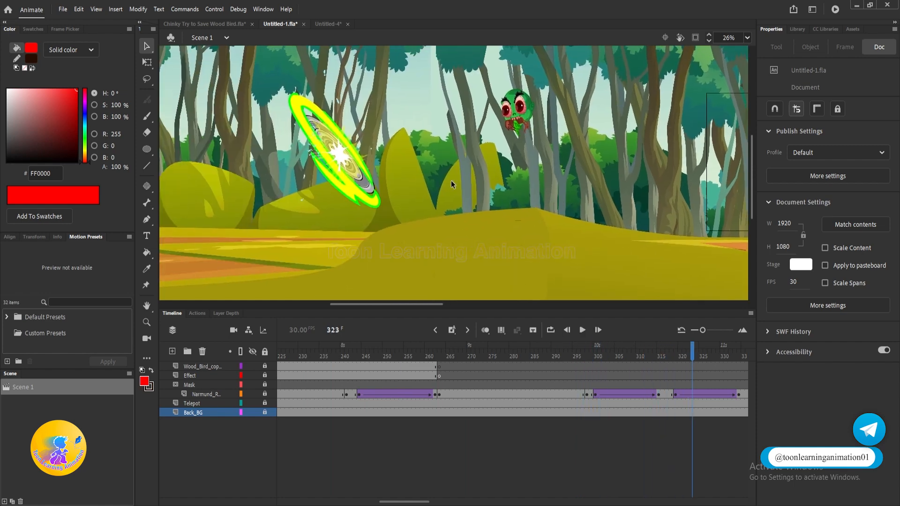
# - Examine the monster and the portal closely at frame 323, and play the rest of the animation to the last frame, 427
pyautogui.scroll(3, 449, 172)
pyautogui.scroll(-2, 635, 215)
pyautogui.moveTo(685, 195); pyautogui.dragTo(683, 248)
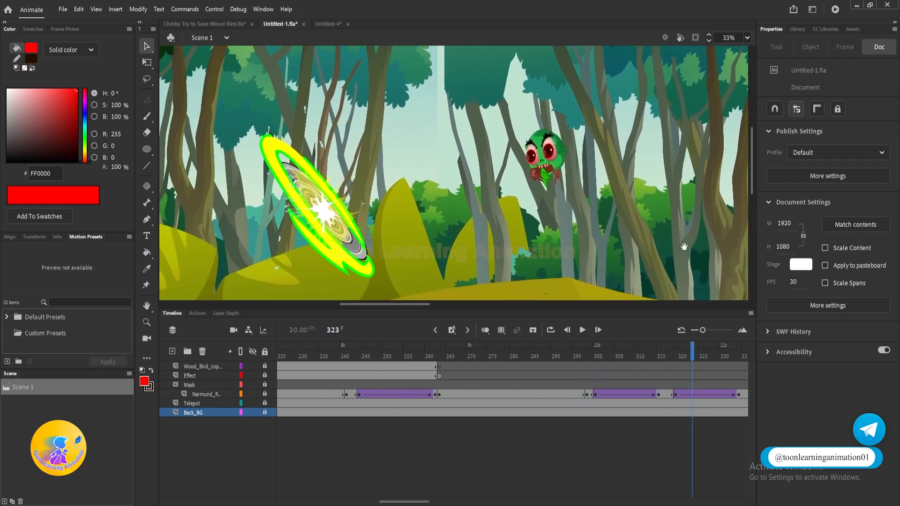
pyautogui.scroll(4, 413, 227)
pyautogui.moveTo(457, 221); pyautogui.dragTo(510, 217)
pyautogui.scroll(-2, 516, 217)
pyautogui.moveTo(567, 225); pyautogui.dragTo(535, 222)
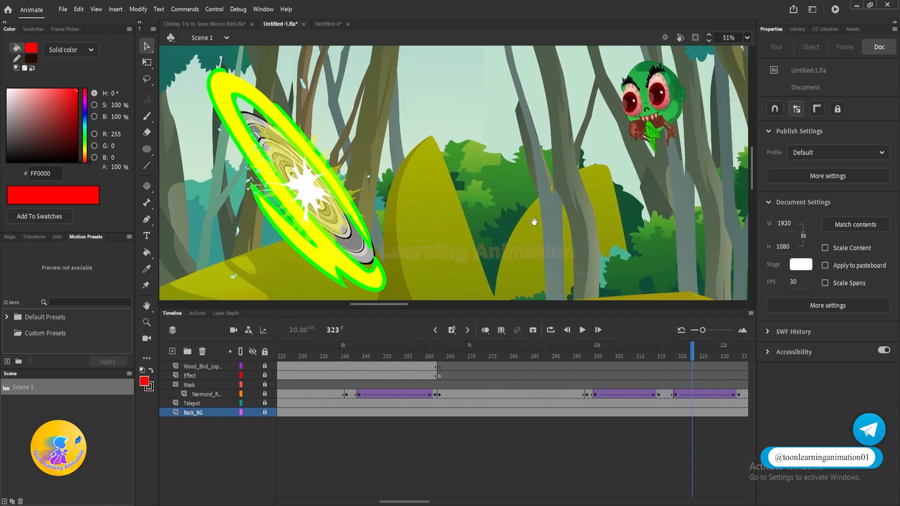
pyautogui.press('Return')
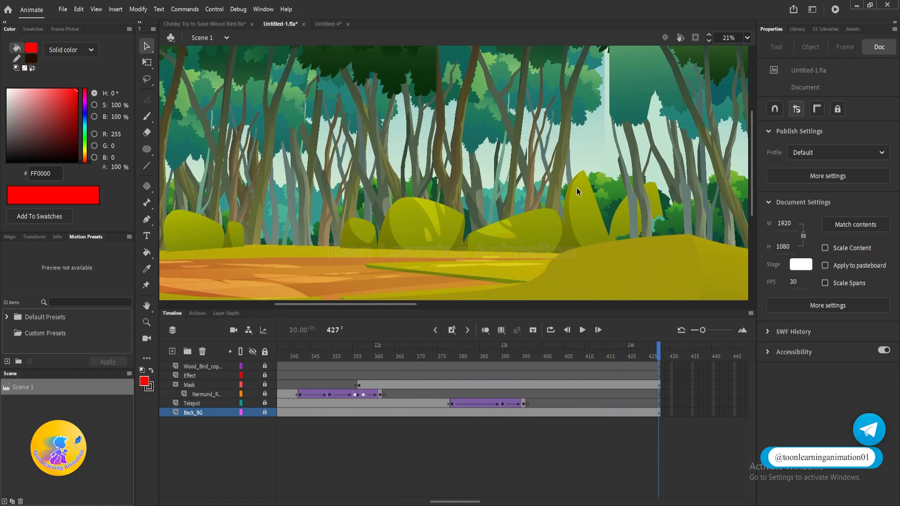
# - Return to frame 1, add a camera layer above the Wood_Bird layer, and clip the view to the stage area
pyautogui.hotkey('shift', ',')
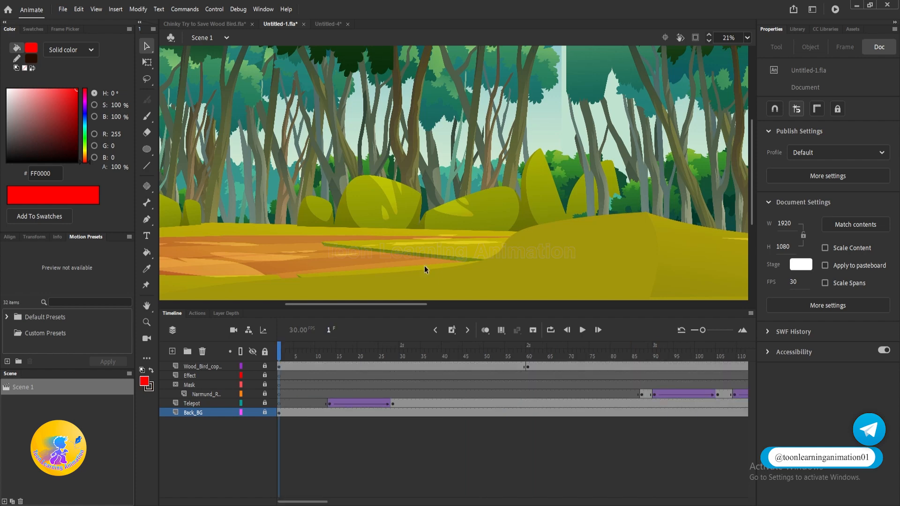
pyautogui.click(180, 367)
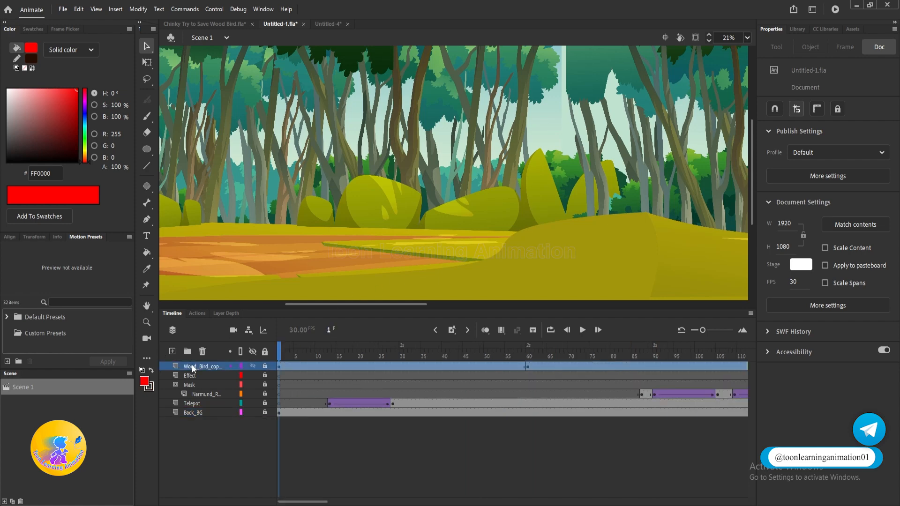
pyautogui.click(147, 338)
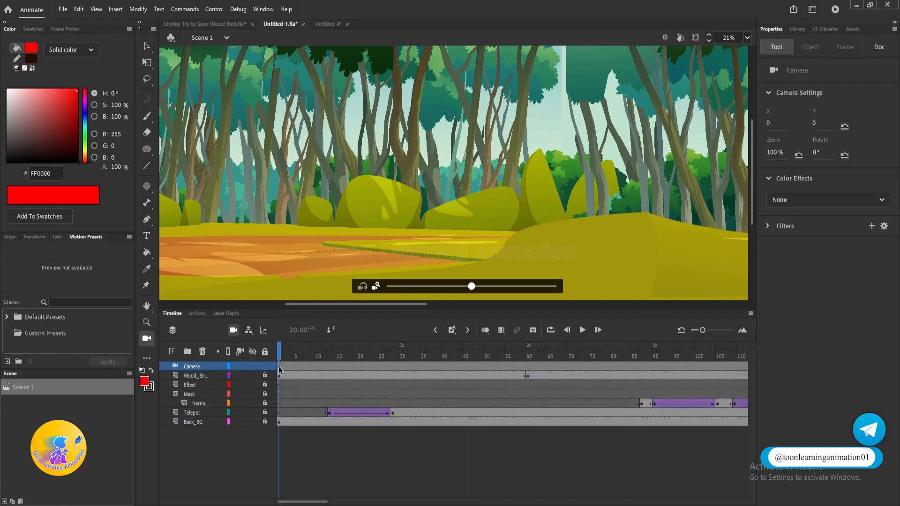
pyautogui.moveTo(524, 184); pyautogui.dragTo(504, 178)
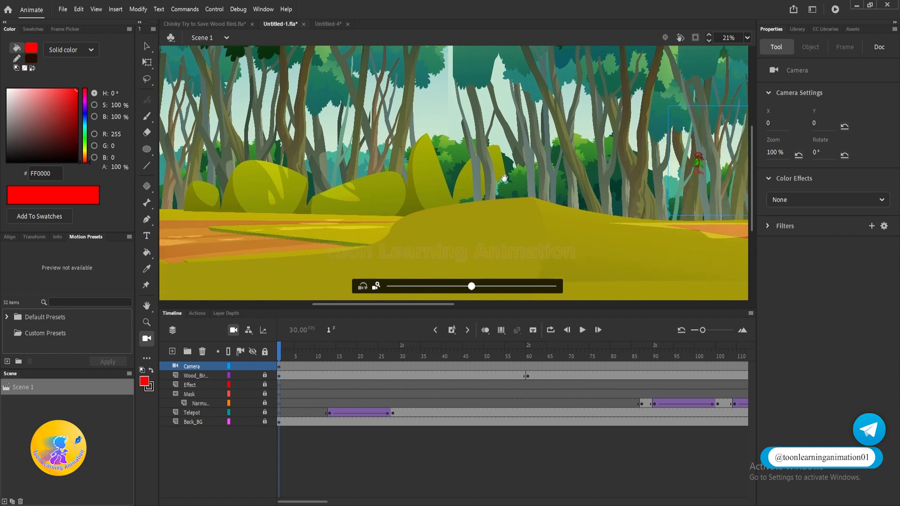
pyautogui.press('v')
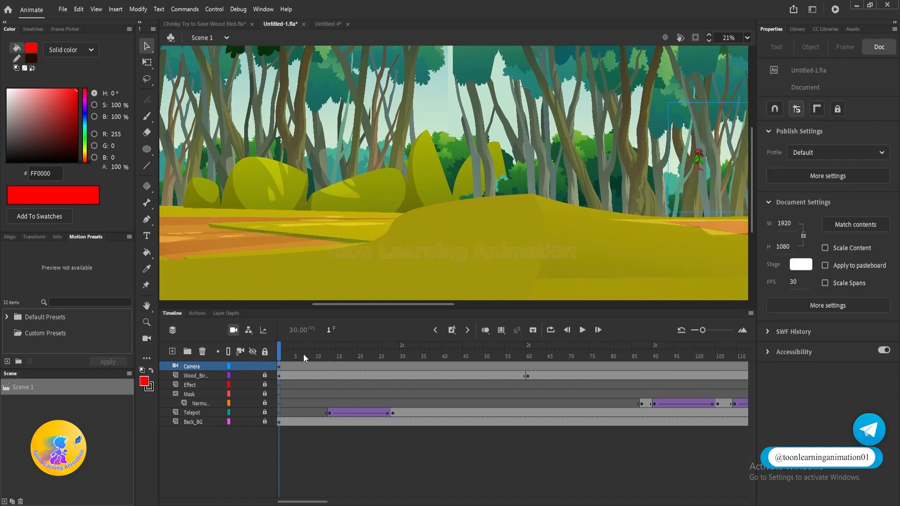
pyautogui.press('c')
pyautogui.click(695, 37)
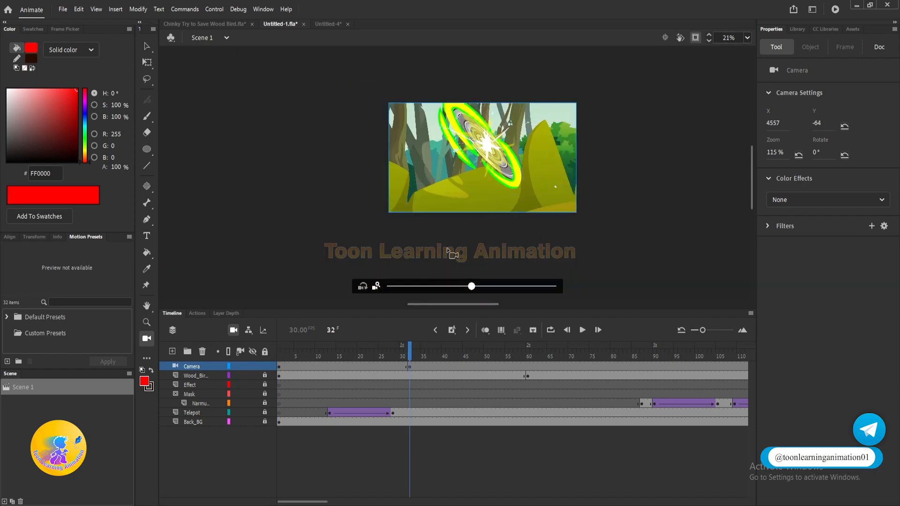
# - Keyframe the camera at about frame 59 and zoom it in on the portal, with a classic tween from frame 1
pyautogui.press('v')
pyautogui.click(524, 365)
pyautogui.press('F6')
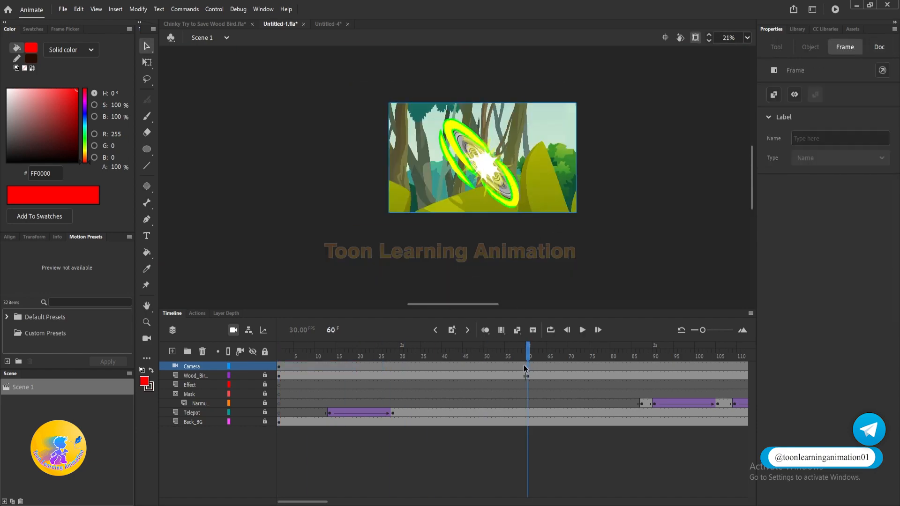
pyautogui.press('c')
pyautogui.moveTo(472, 286); pyautogui.dragTo(482, 286)
# - Shorten the camera move by shifting its end keyframe to about frame 36, and play it back from near the start
pyautogui.click(294, 348)
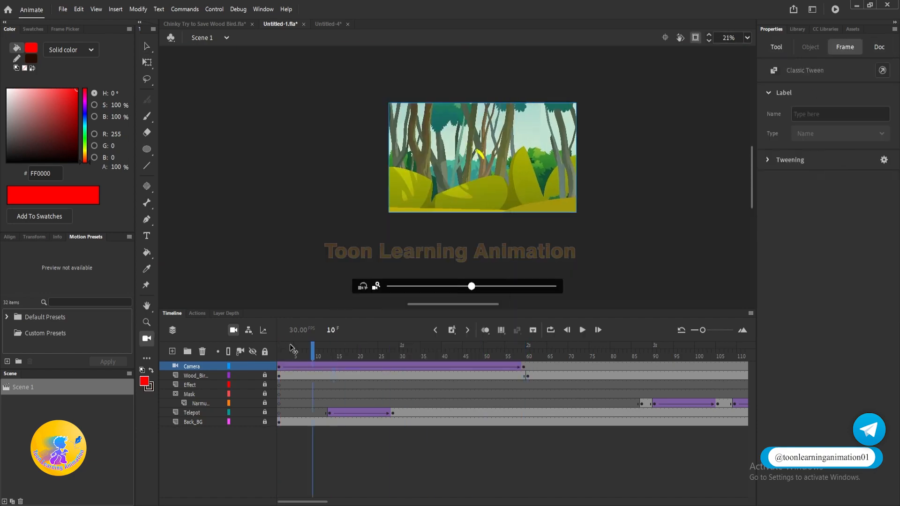
pyautogui.moveTo(524, 367); pyautogui.dragTo(426, 367)
pyautogui.press('Return')
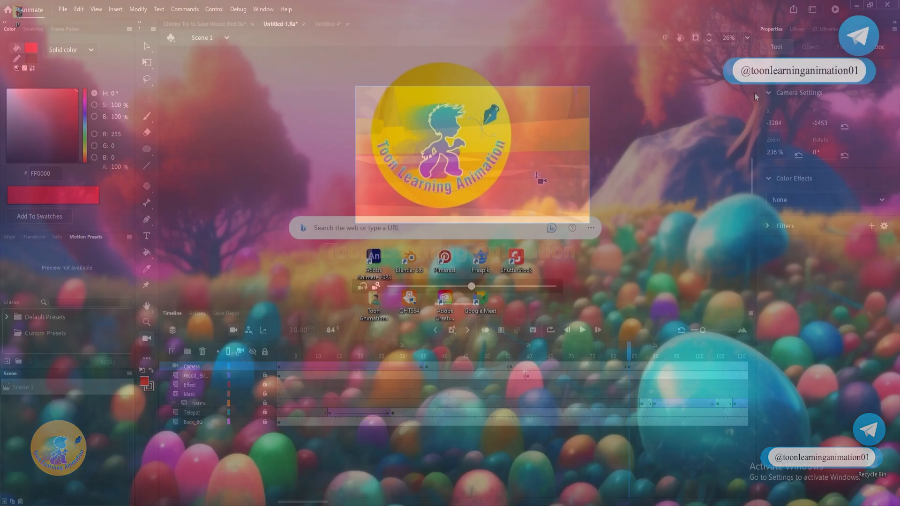